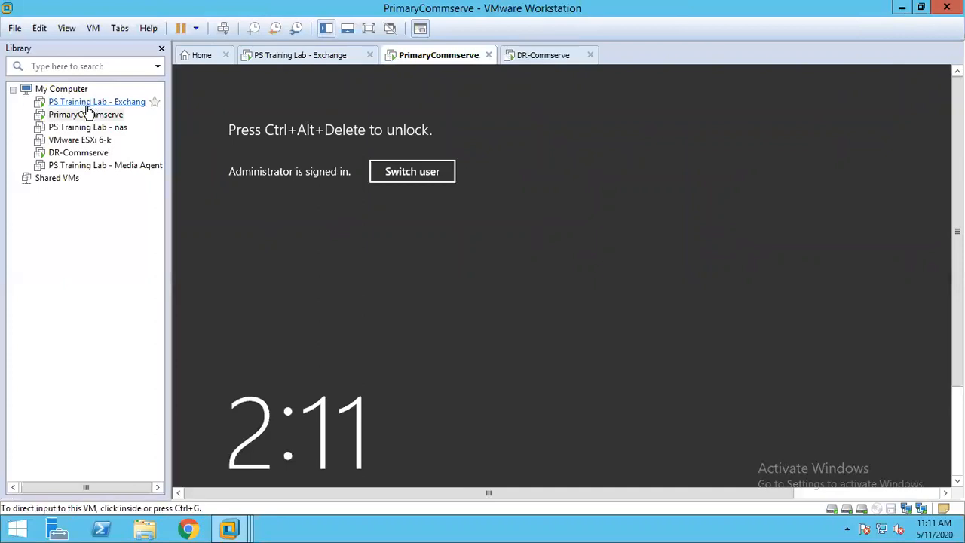
# - Unlock the PrimaryCommserve virtual machine by signing in with the administrator account password
pyautogui.rightClick(77, 116)
pyautogui.click(134, 242)
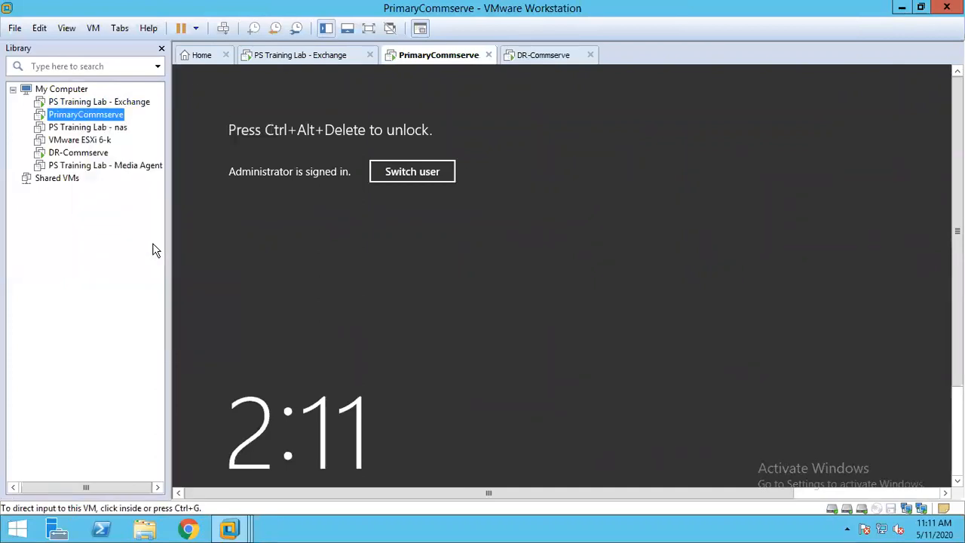
pyautogui.write('**********')
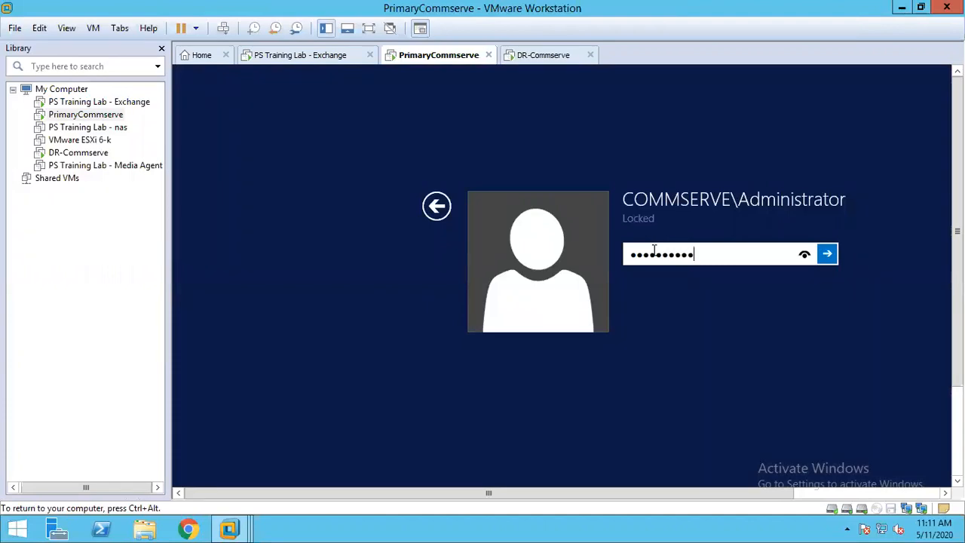
pyautogui.press('Return')
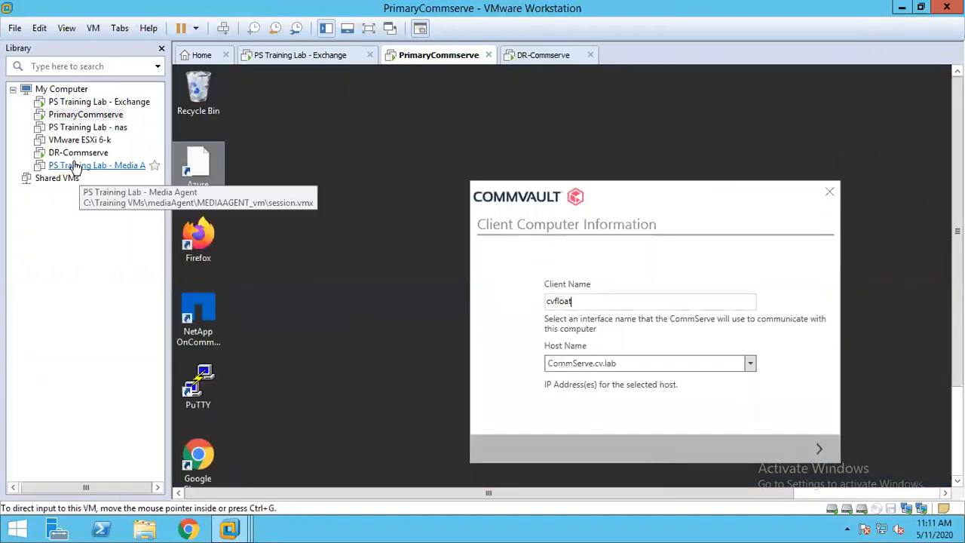
# - Unlock the DR-Commserve virtual machine by signing in with the domain administrator's password
pyautogui.rightClick(72, 153)
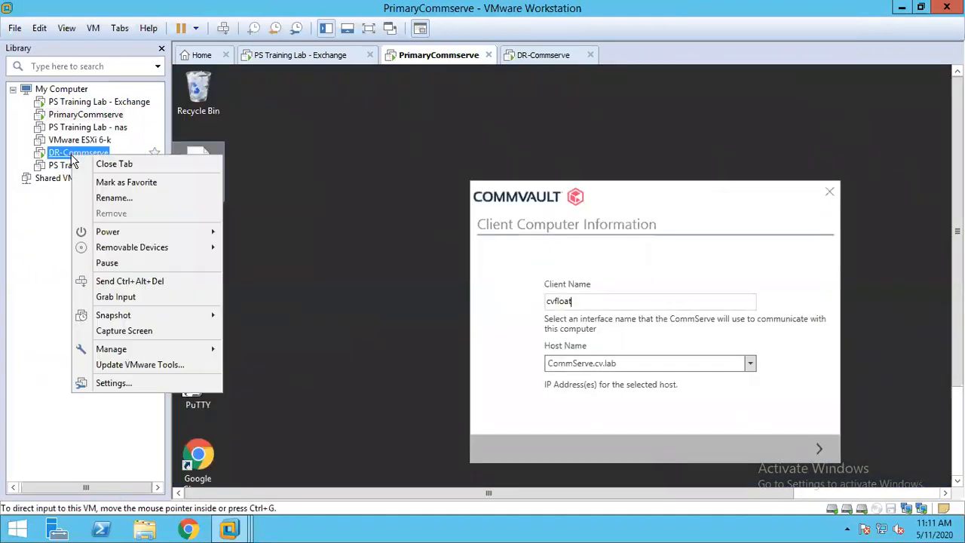
pyautogui.click(150, 280)
pyautogui.click(673, 267)
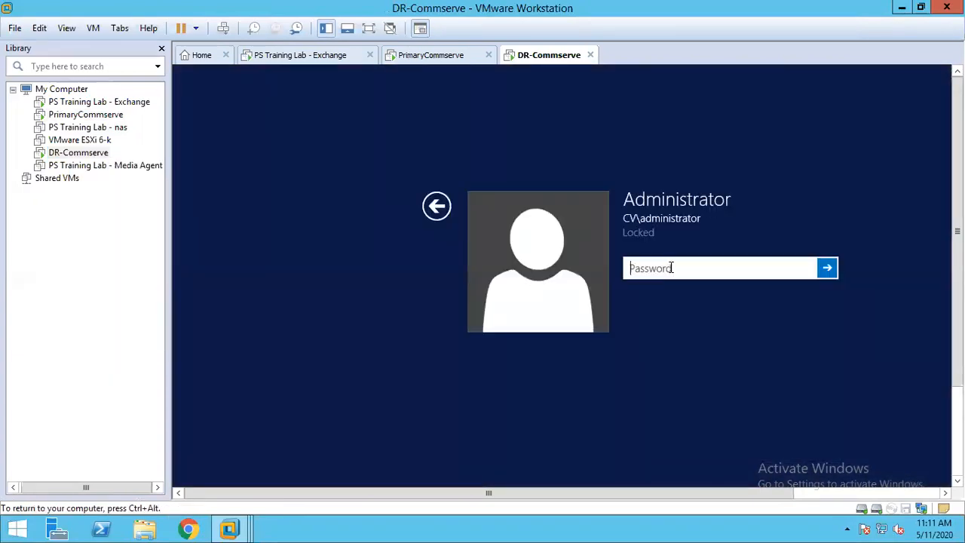
pyautogui.write('**********')
pyautogui.press('Return')
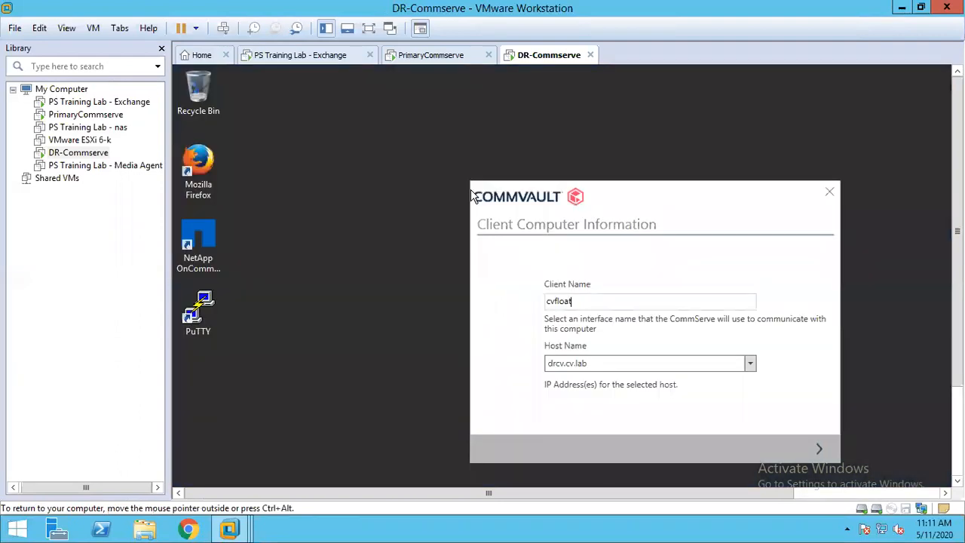
# - Hide the library and accept client name cvfloat in the Commvault installers on PrimaryCommserve (host CommServe.cv.lab) and DR-Commserve (host drcv.cv.lab)
pyautogui.click(89, 115)
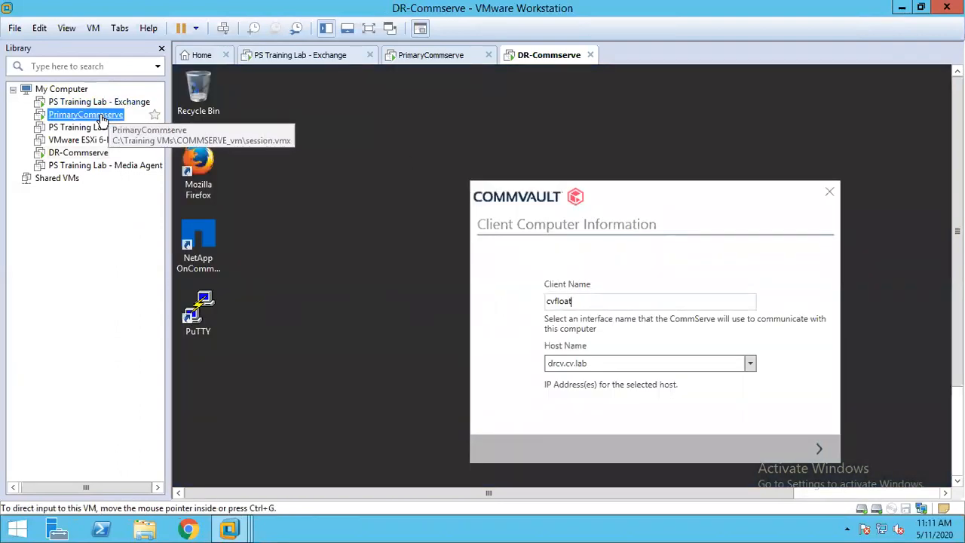
pyautogui.click(325, 30)
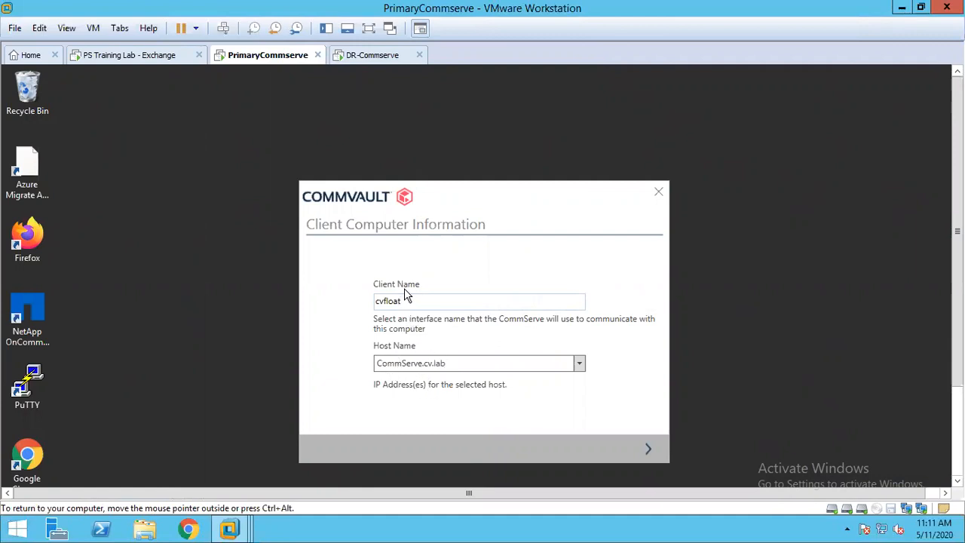
pyautogui.click(647, 448)
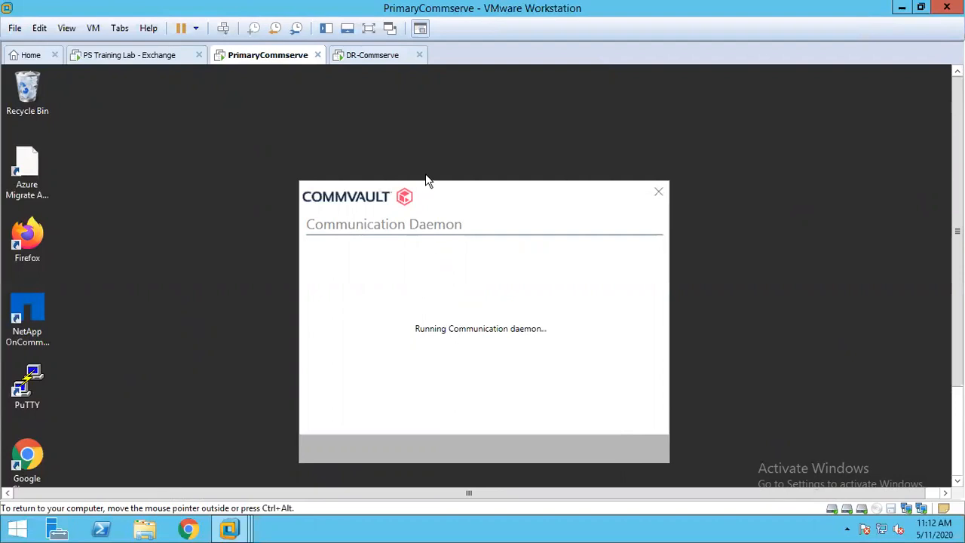
pyautogui.click(376, 56)
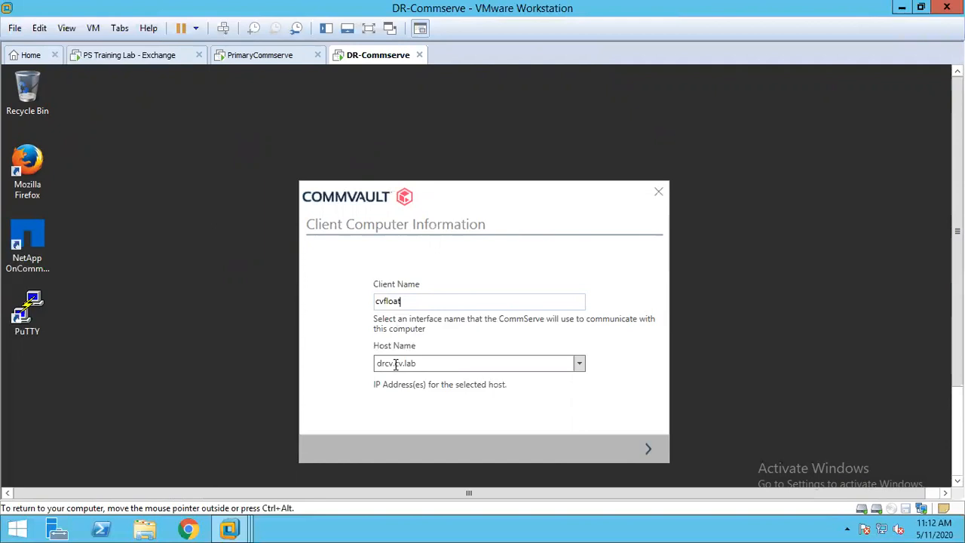
pyautogui.click(647, 447)
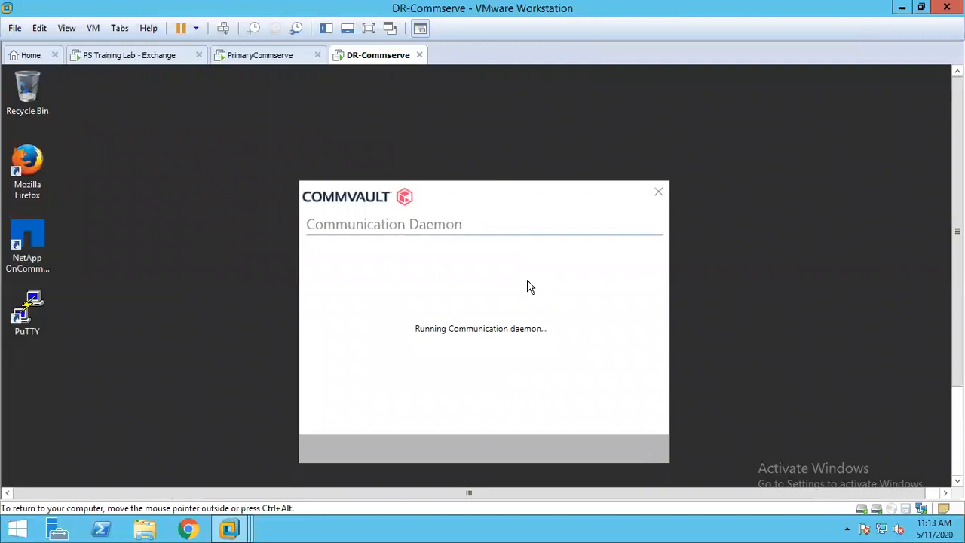
# - Continue the PrimaryCommserve installer with Create New Database and check the installation progress on both Commserve machines
pyautogui.click(277, 67)
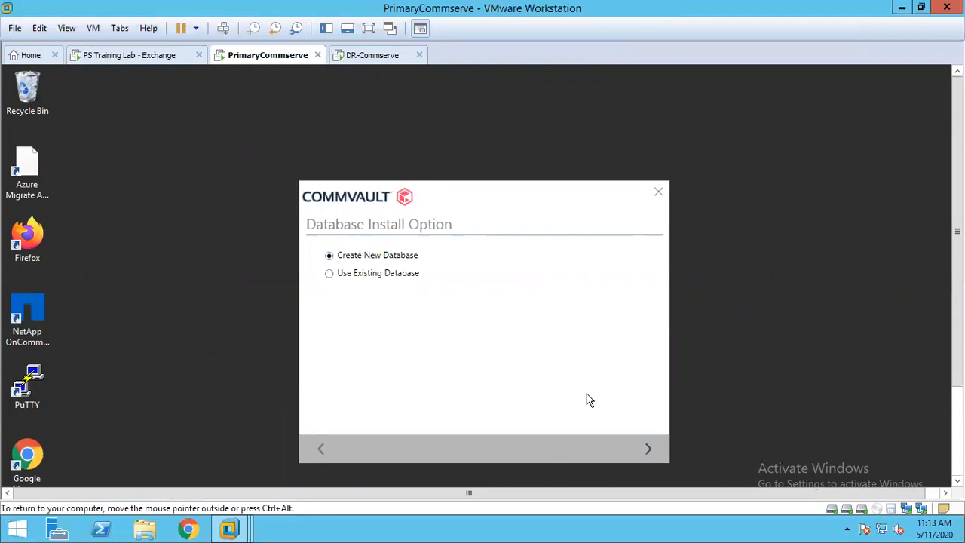
pyautogui.click(647, 450)
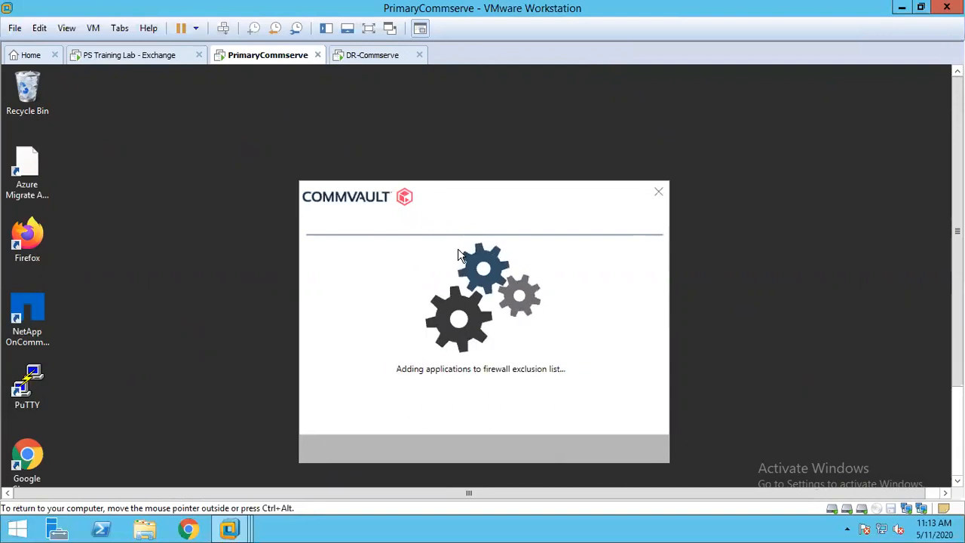
pyautogui.click(371, 60)
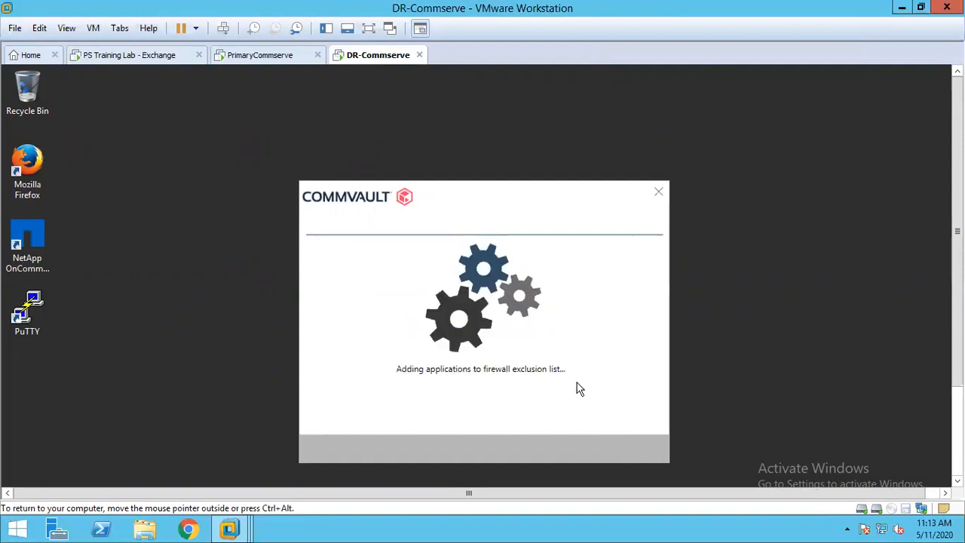
pyautogui.click(279, 60)
pyautogui.click(375, 67)
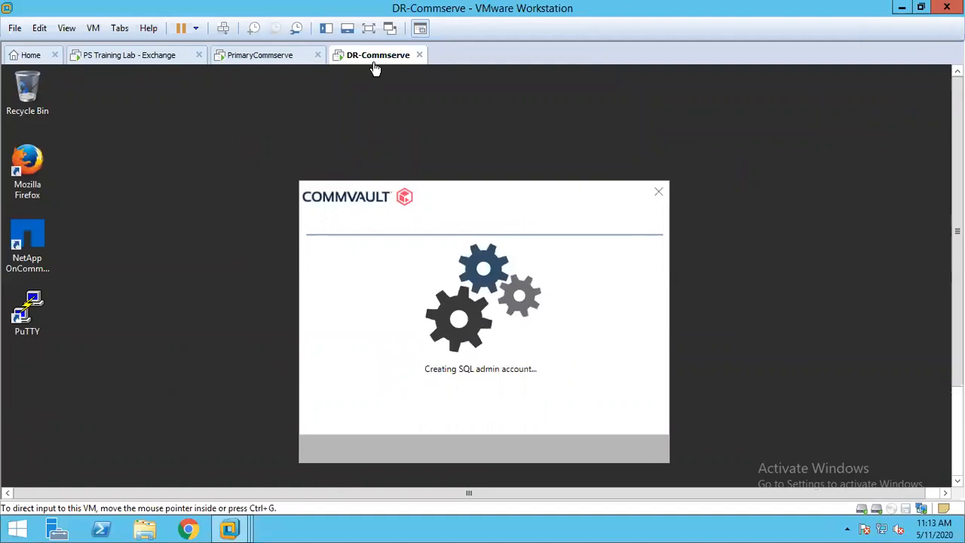
pyautogui.click(273, 60)
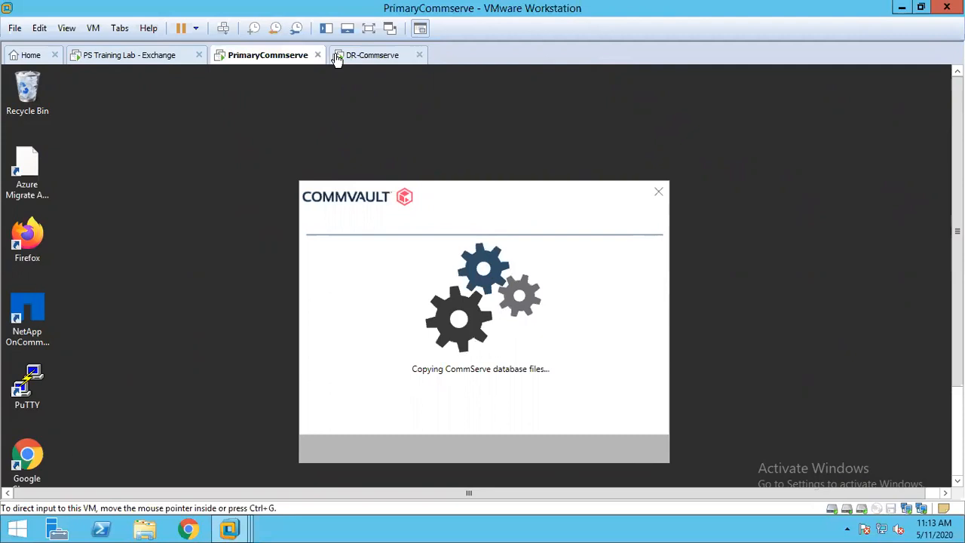
# - Unlock the PS Training Lab - Exchange virtual machine with the domain administrator's password and hide the library
pyautogui.click(154, 60)
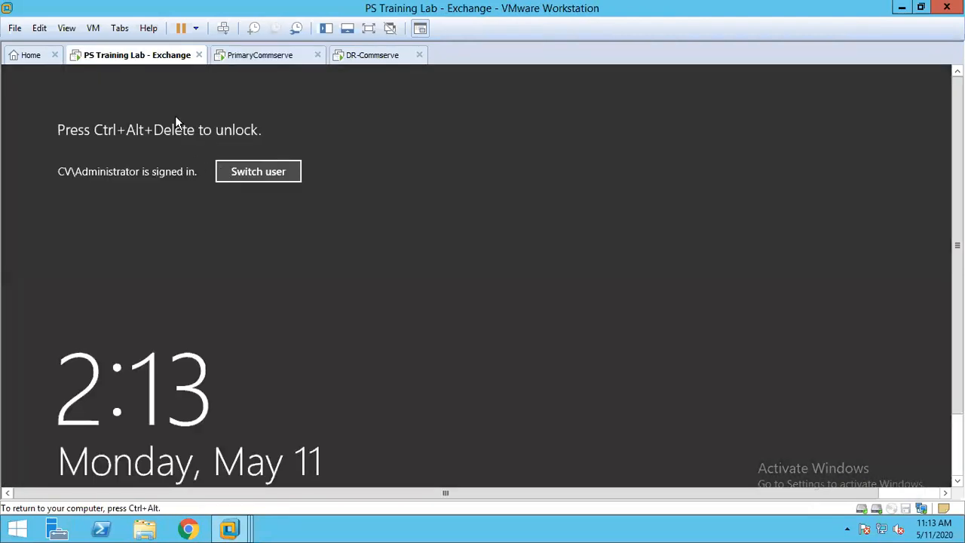
pyautogui.click(326, 27)
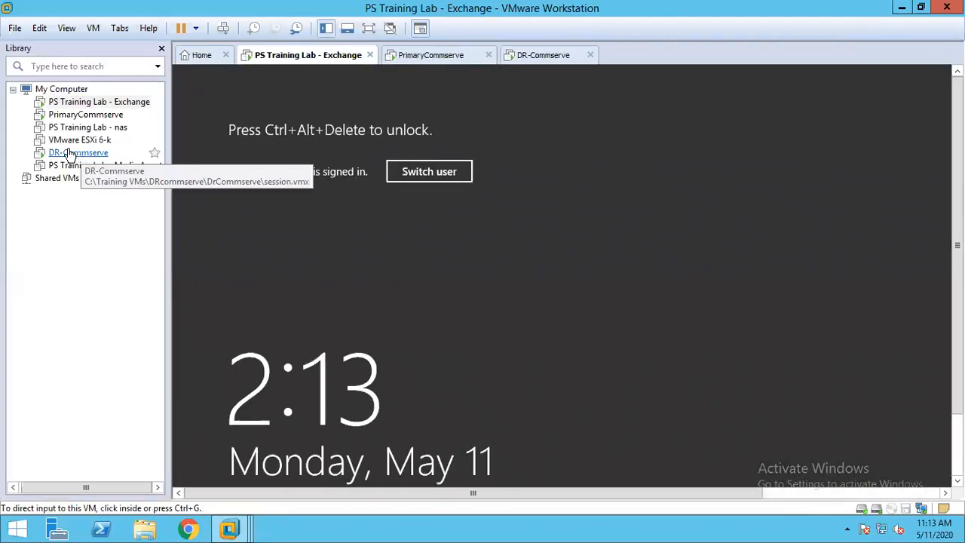
pyautogui.rightClick(73, 104)
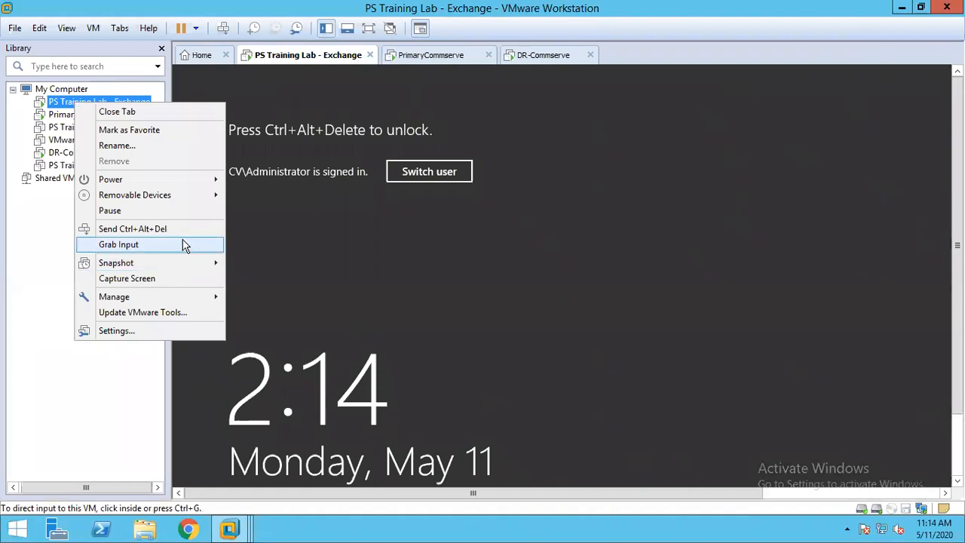
pyautogui.click(182, 242)
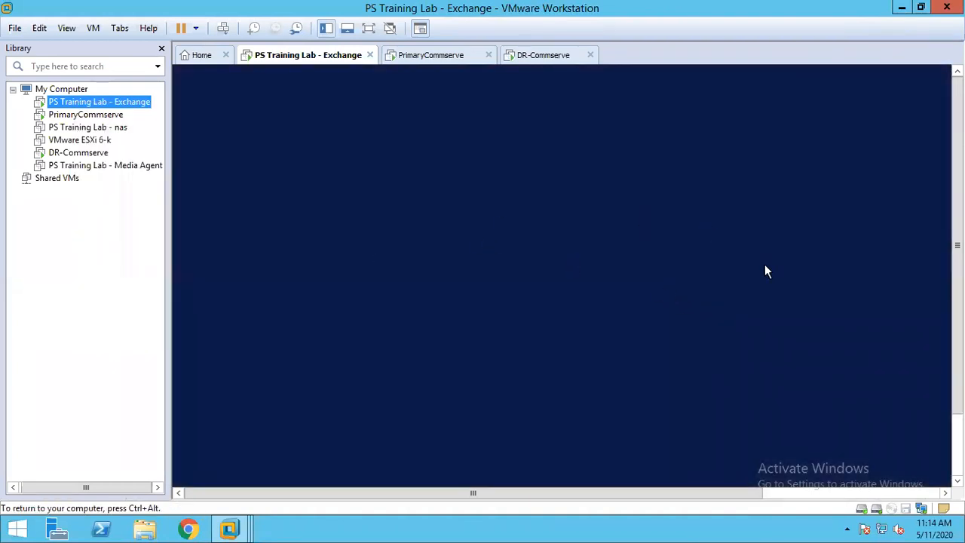
pyautogui.click(735, 242)
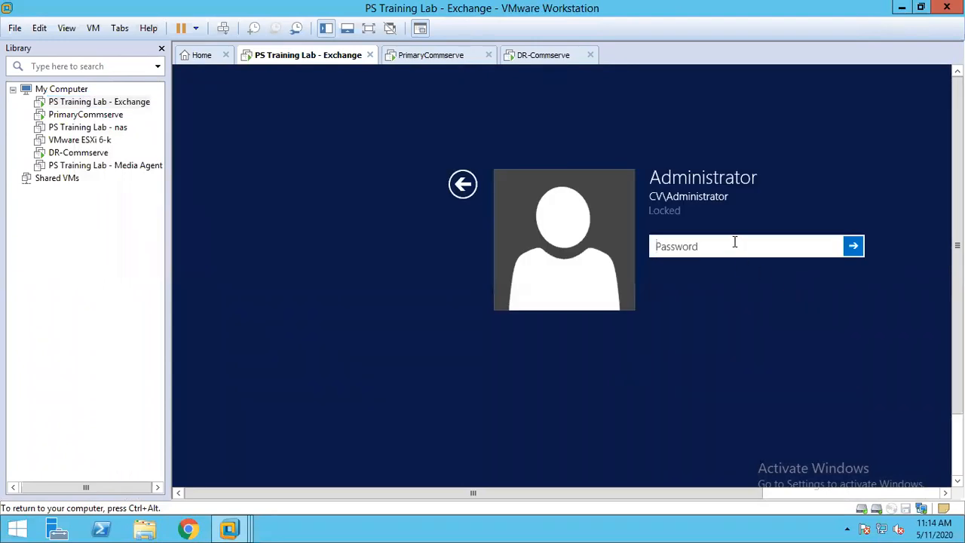
pyautogui.write('•••••••••')
pyautogui.press('Return')
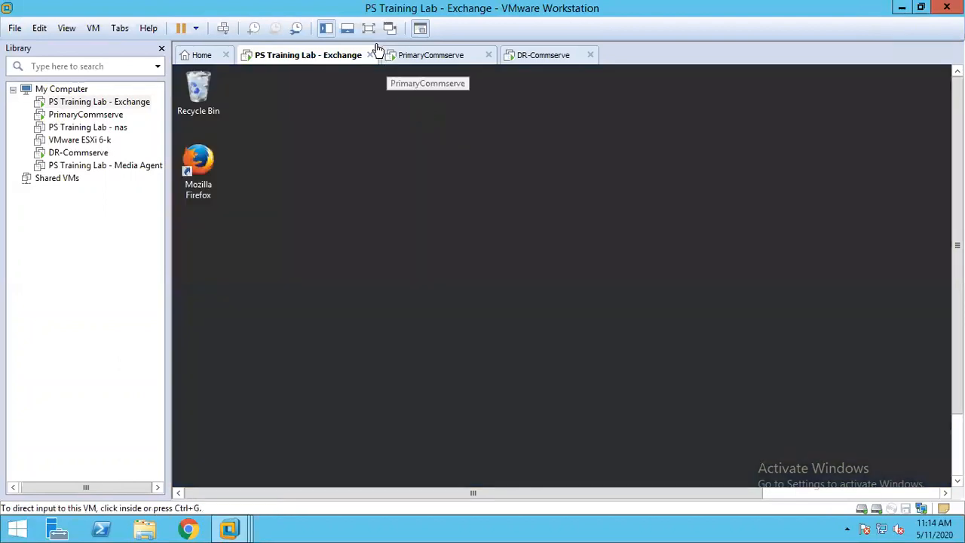
pyautogui.click(326, 32)
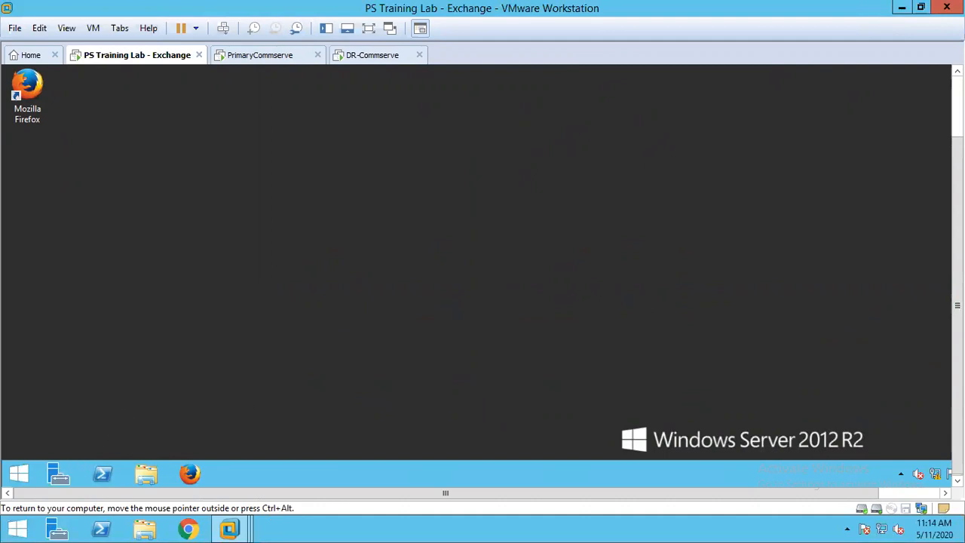
# - Open Server Manager on the Exchange machine, launch the DNS tool from it, and minimize Server Manager
pyautogui.click(957, 109)
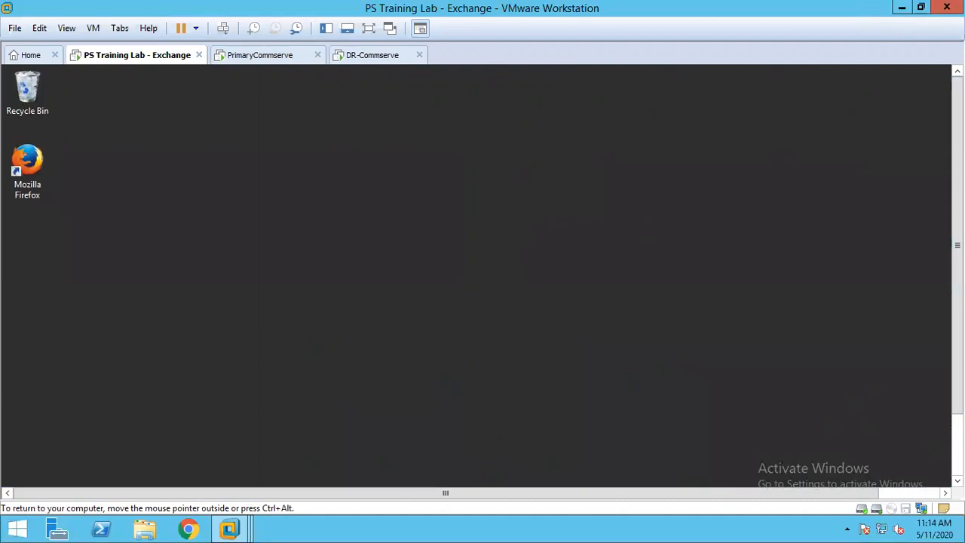
pyautogui.moveTo(957, 245); pyautogui.dragTo(958, 307)
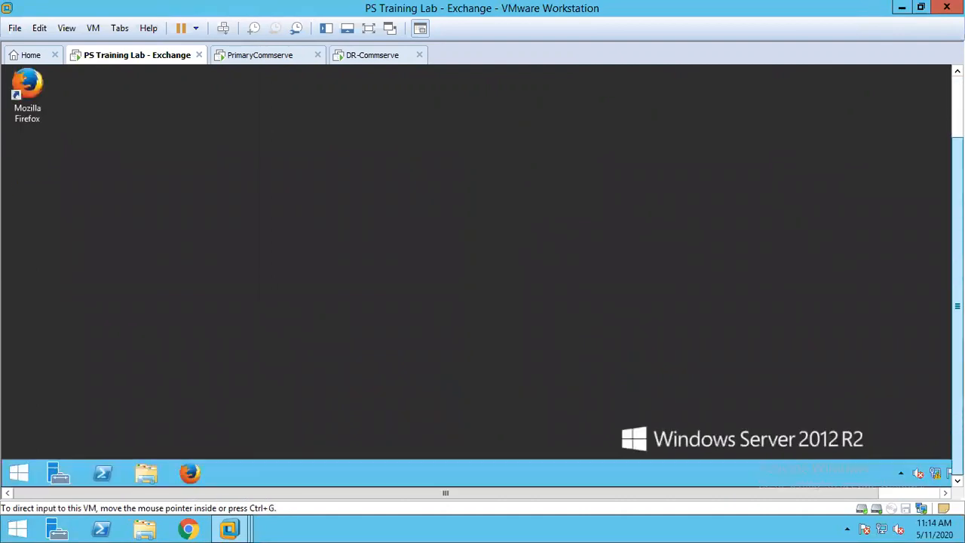
pyautogui.click(57, 473)
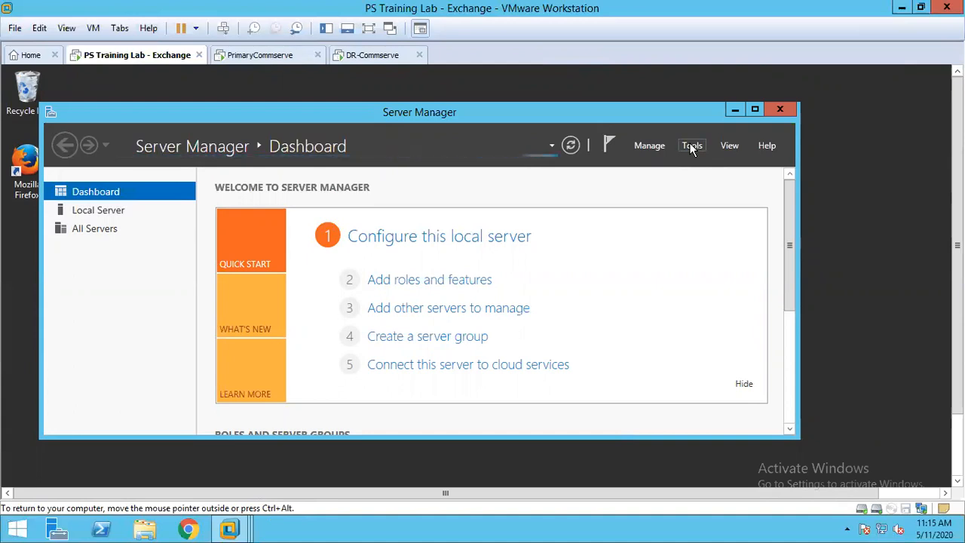
pyautogui.click(692, 146)
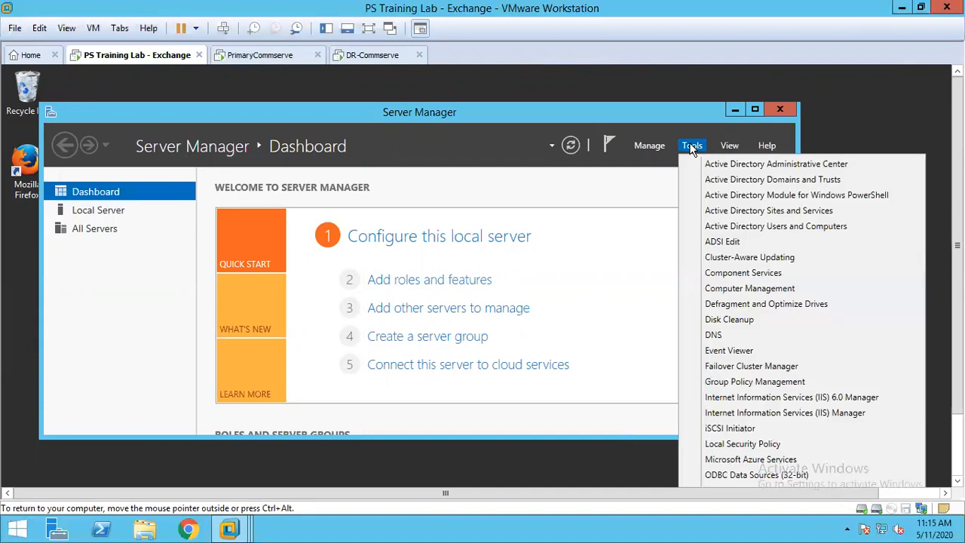
pyautogui.click(726, 333)
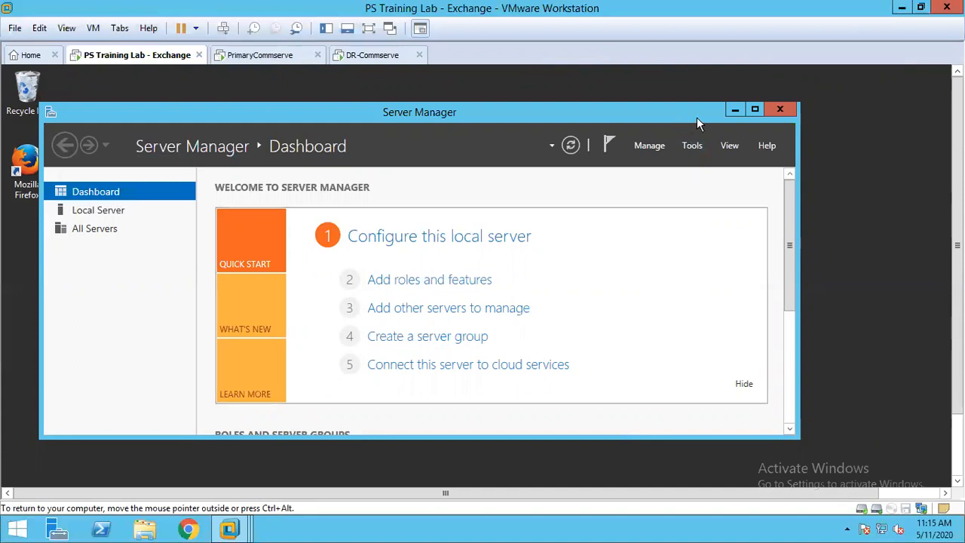
pyautogui.click(733, 110)
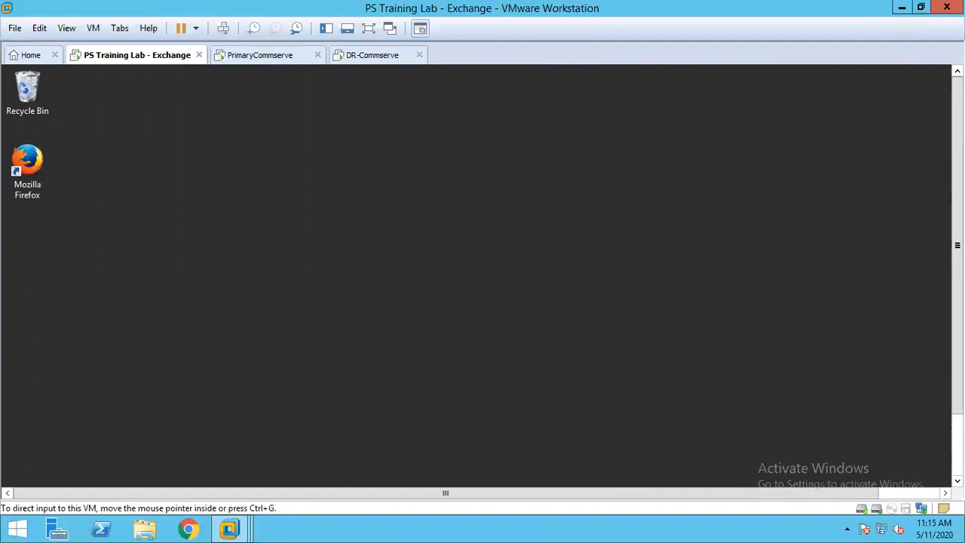
# - Restore Server Manager on the Exchange machine and launch the DNS tool again
pyautogui.click(63, 468)
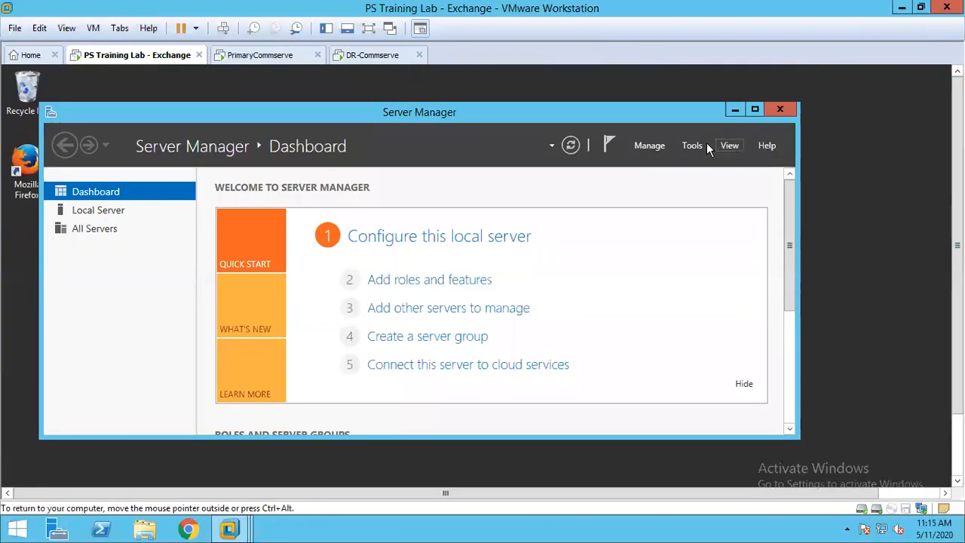
pyautogui.click(694, 144)
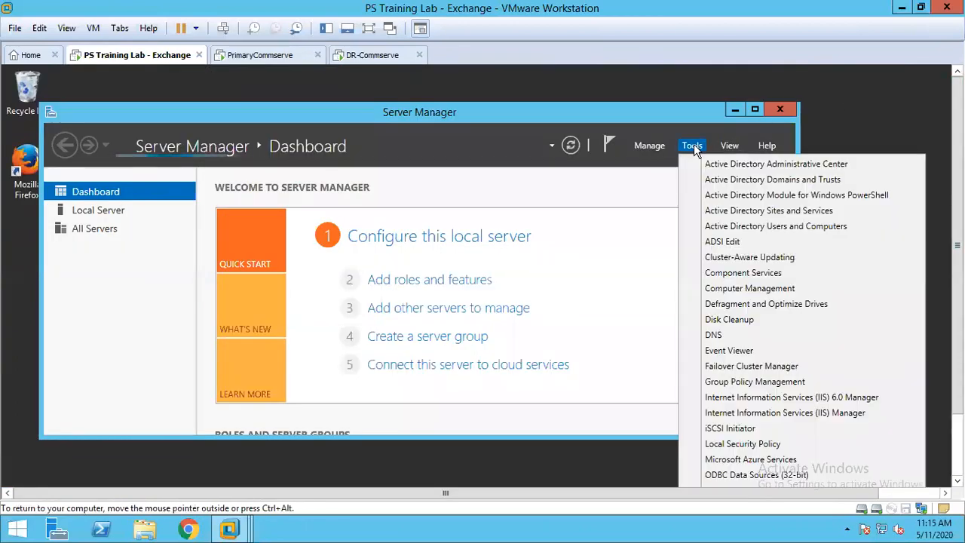
pyautogui.click(713, 335)
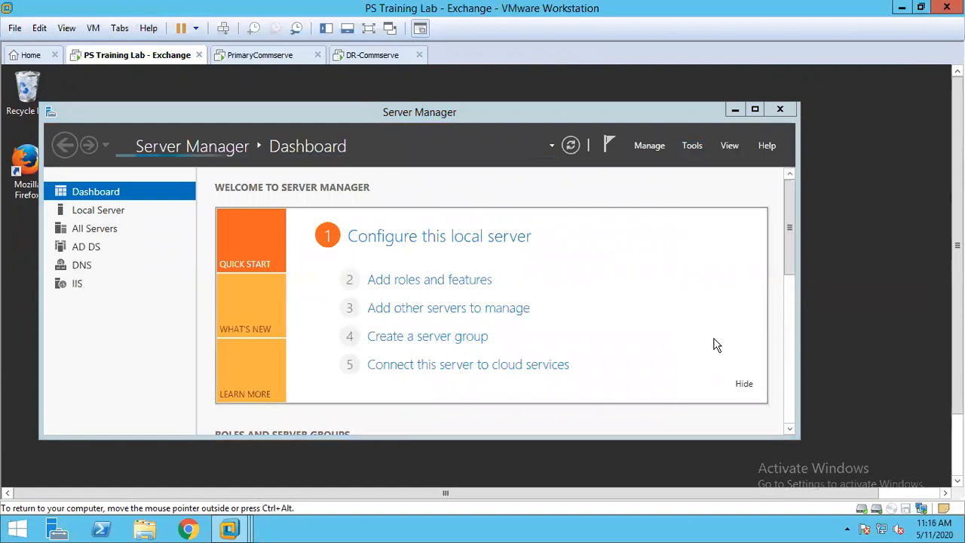
# - Show the DNS role page in Server Manager, launch the DNS tool once more, and minimize Server Manager
pyautogui.click(83, 265)
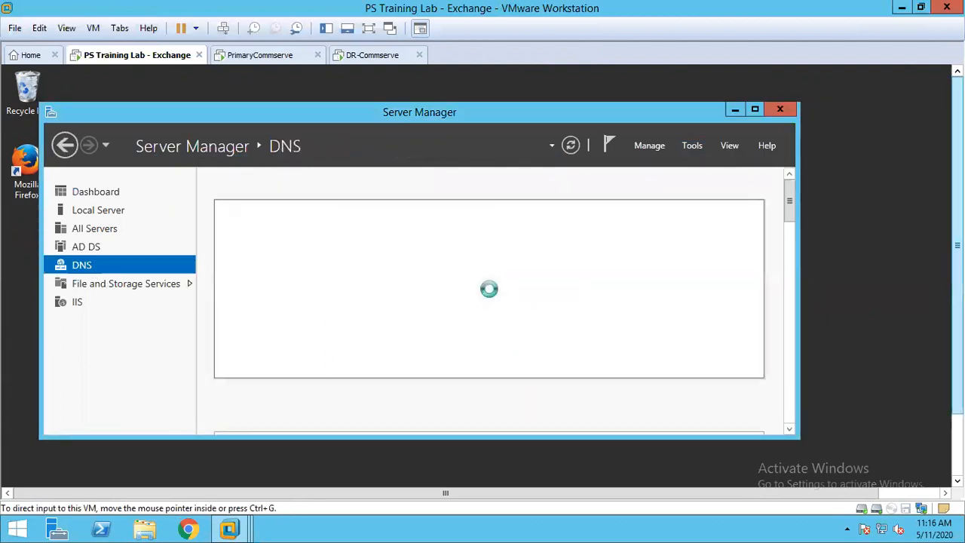
pyautogui.moveTo(957, 245); pyautogui.dragTo(957, 307)
pyautogui.moveTo(789, 135)
pyautogui.mouseDown()
pyautogui.moveTo(805, 327)
pyautogui.moveTo(791, 136)
pyautogui.mouseUp()
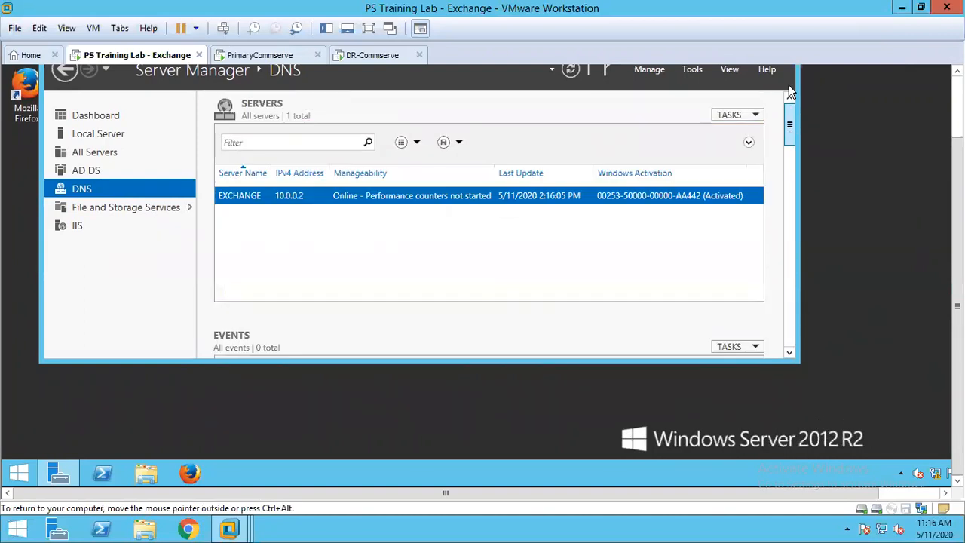
pyautogui.click(692, 70)
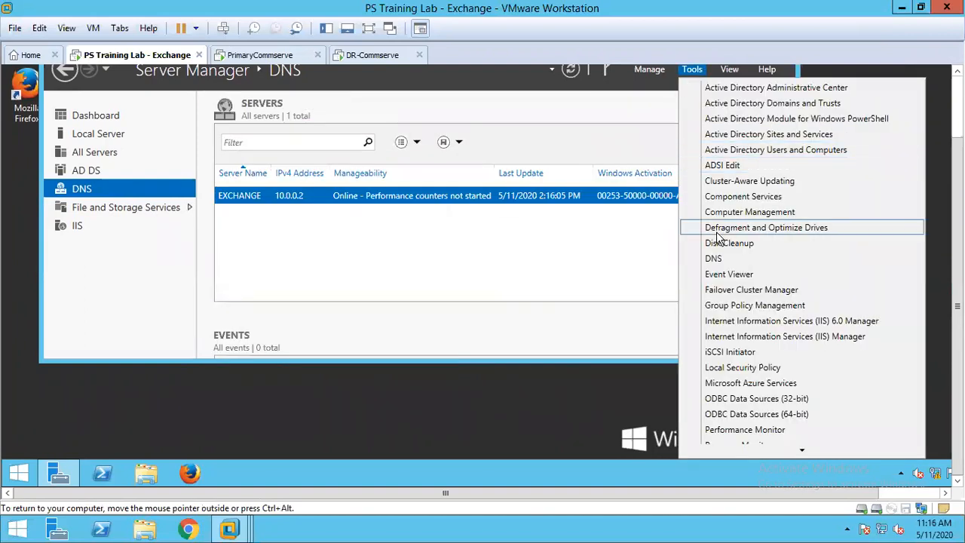
pyautogui.click(714, 259)
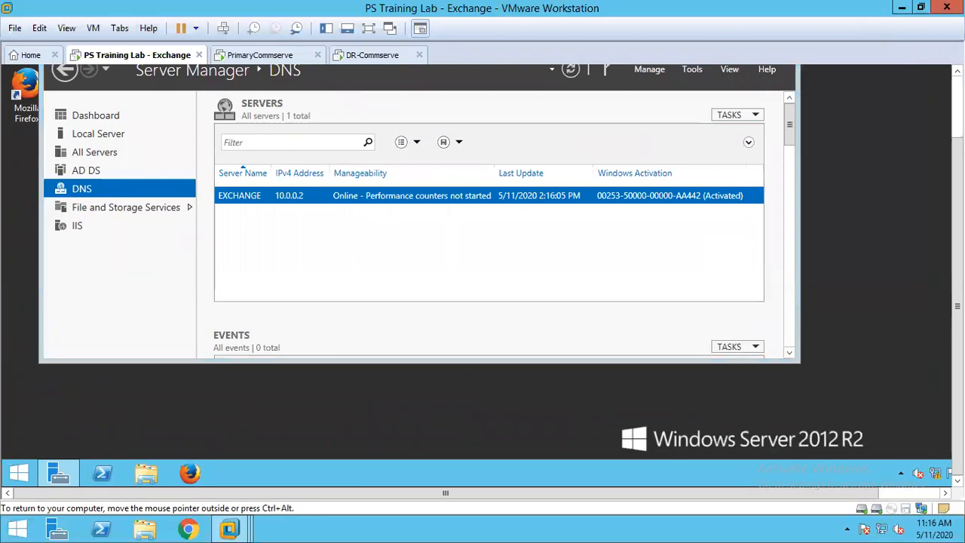
pyautogui.moveTo(958, 181); pyautogui.dragTo(957, 119)
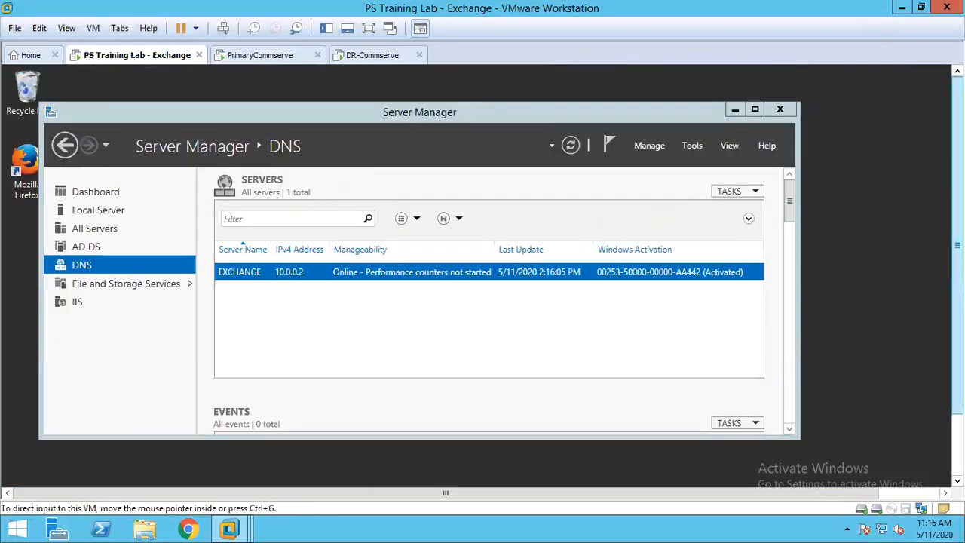
pyautogui.click(732, 111)
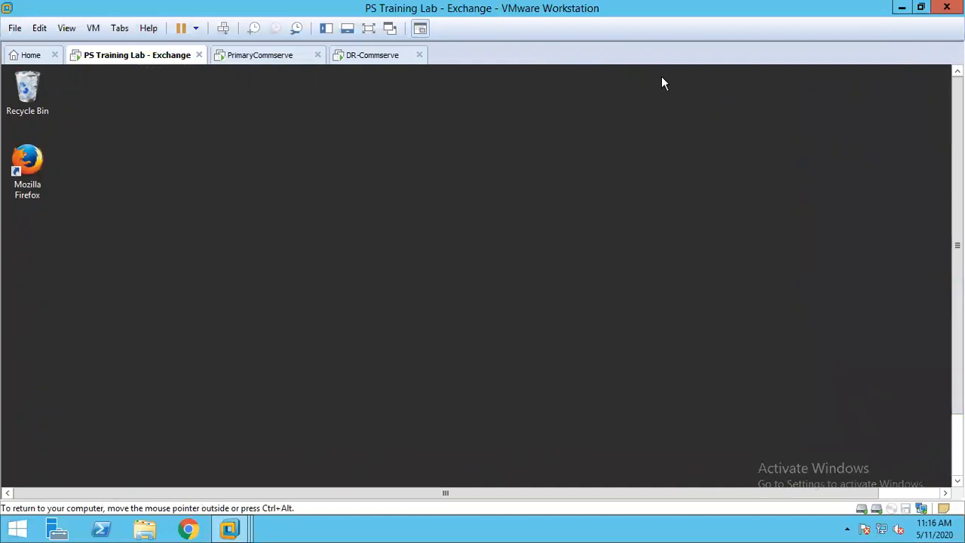
# - Check the Commvault installation progress on DR-Commserve and PrimaryCommserve, and return to the Exchange virtual machine
pyautogui.click(273, 56)
pyautogui.click(362, 62)
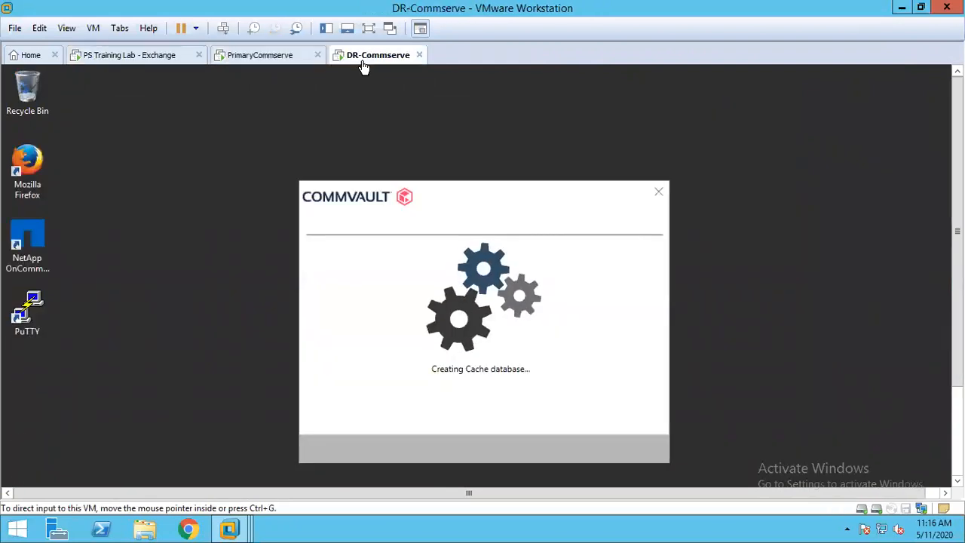
pyautogui.click(273, 64)
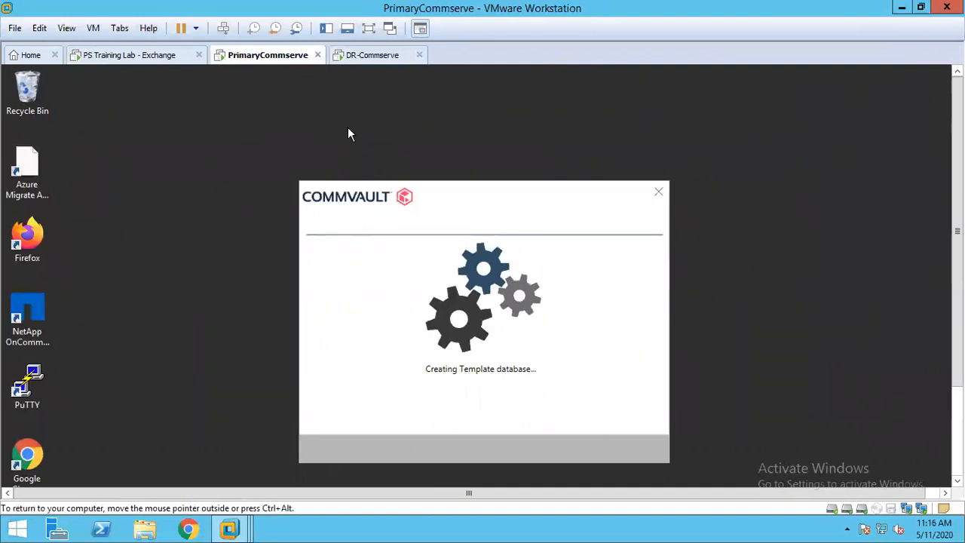
pyautogui.click(369, 58)
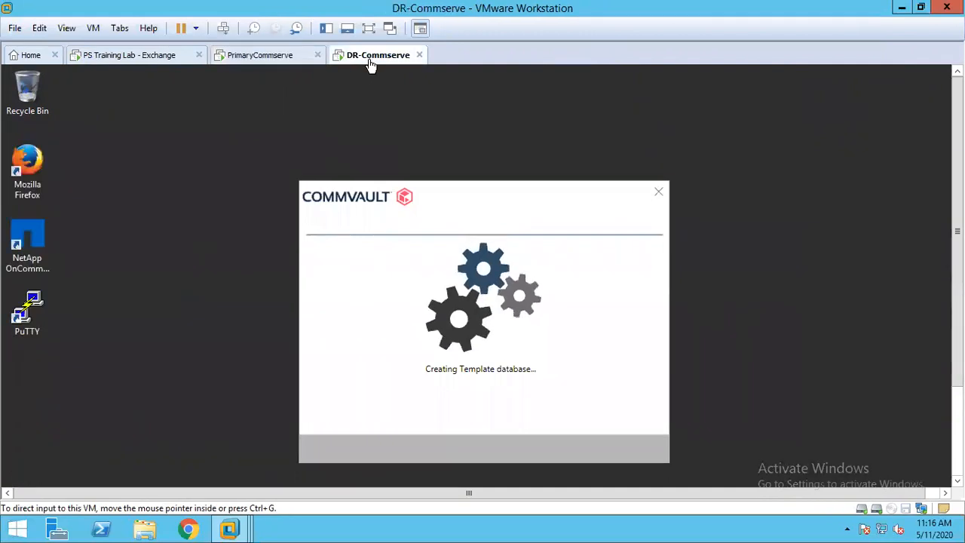
pyautogui.click(149, 64)
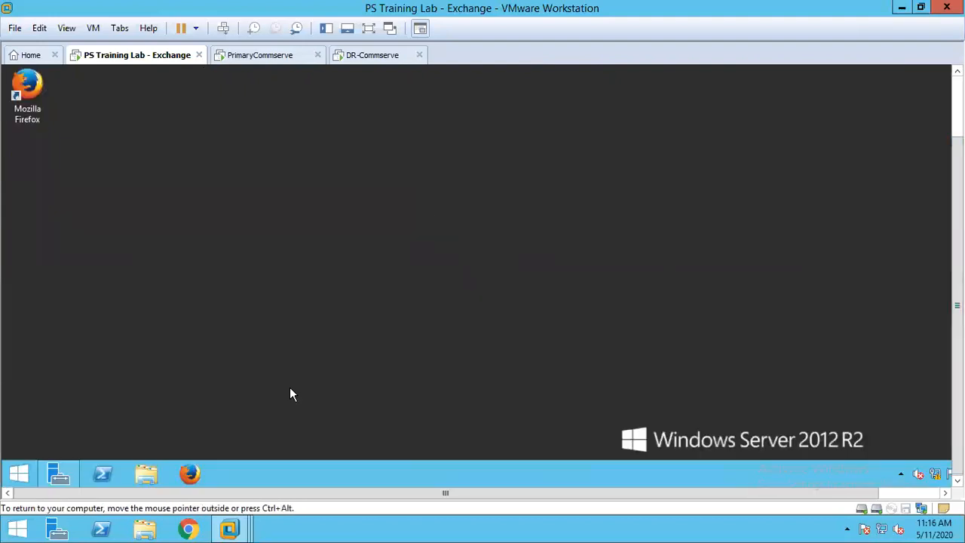
# - Restore Server Manager on the Exchange machine and bring the DNS Manager window to the front
pyautogui.click(899, 474)
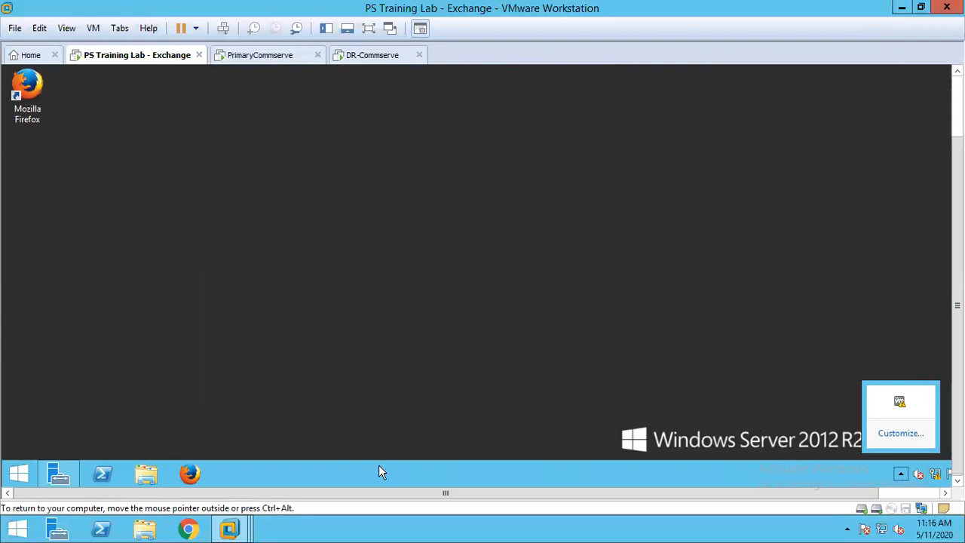
pyautogui.click(57, 473)
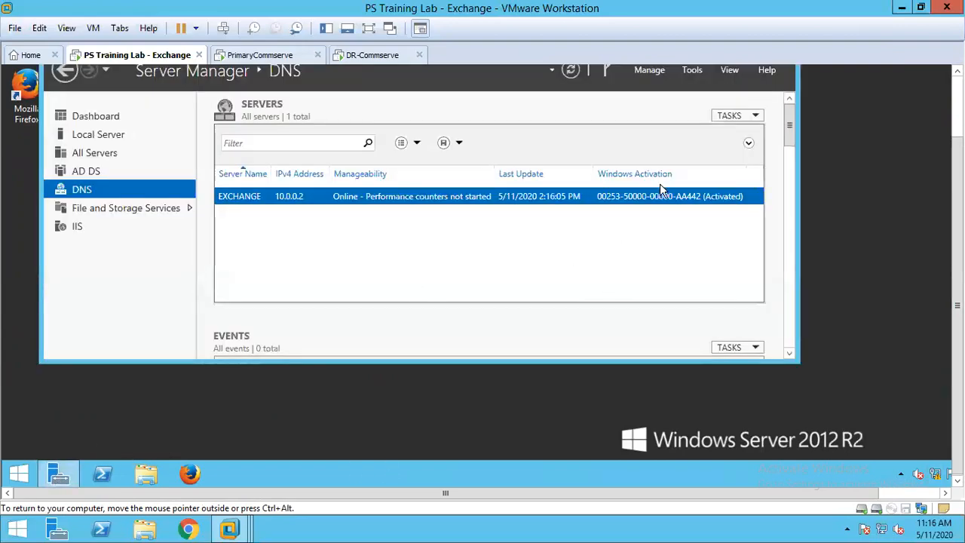
pyautogui.moveTo(957, 285); pyautogui.dragTo(957, 215)
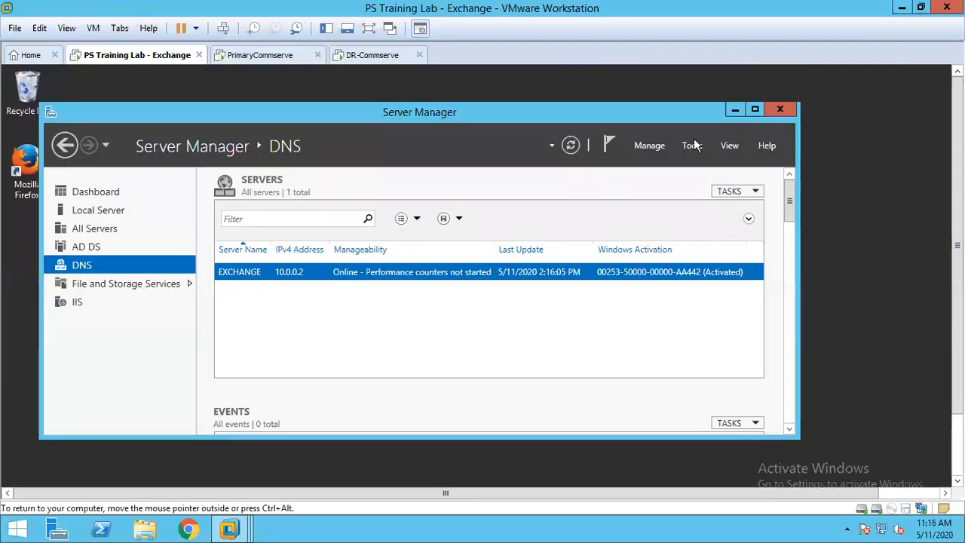
pyautogui.click(694, 145)
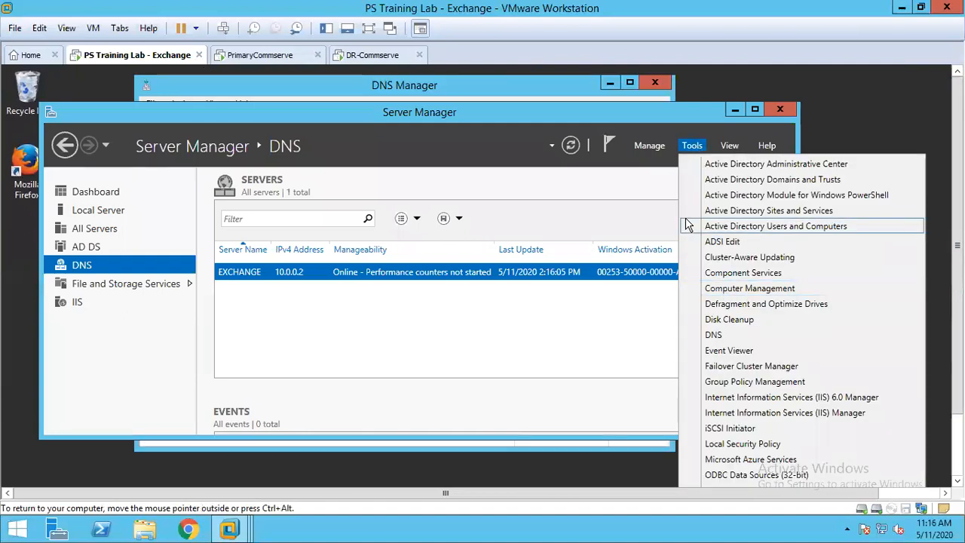
pyautogui.click(547, 81)
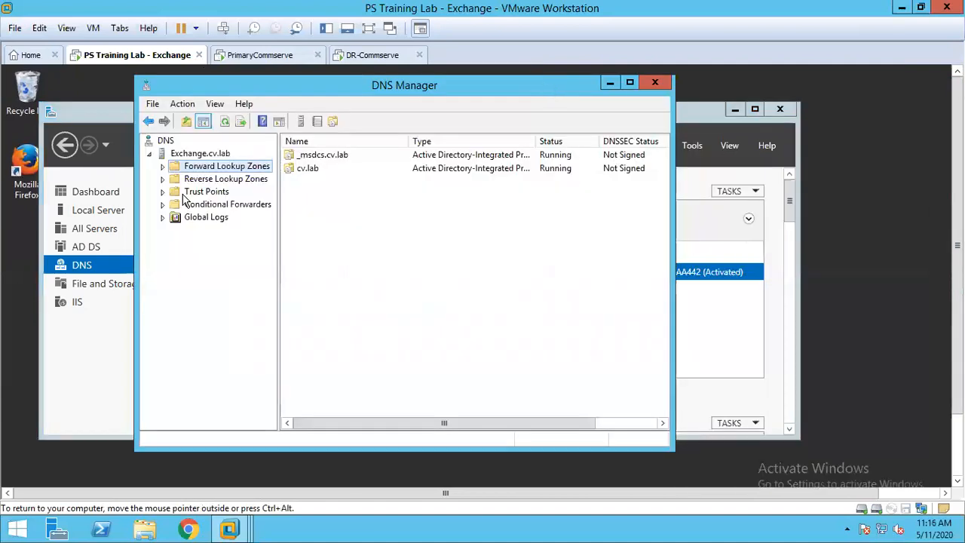
# - Open the cv.lab forward lookup zone in a widened DNS Manager window and select the CommServe host record
pyautogui.click(162, 168)
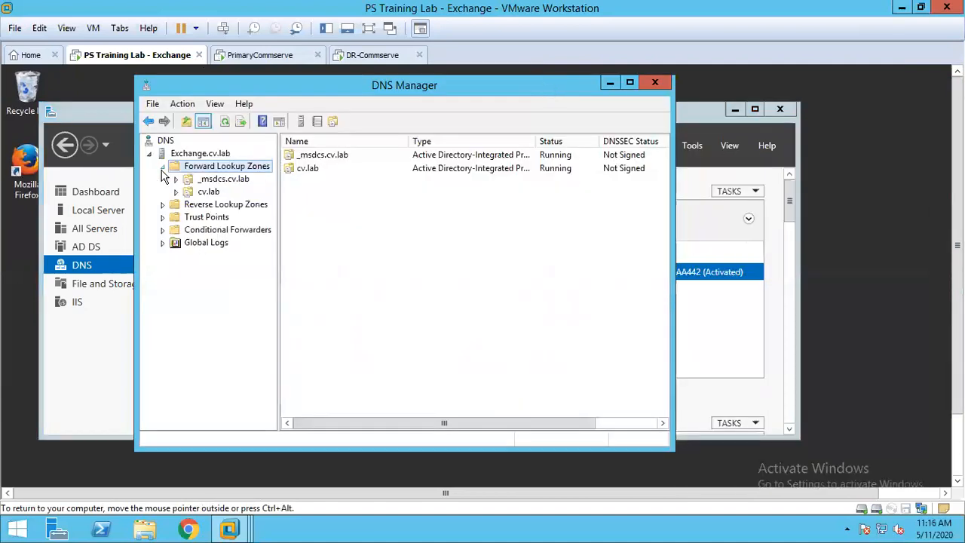
pyautogui.click(208, 192)
pyautogui.moveTo(667, 235); pyautogui.dragTo(953, 303)
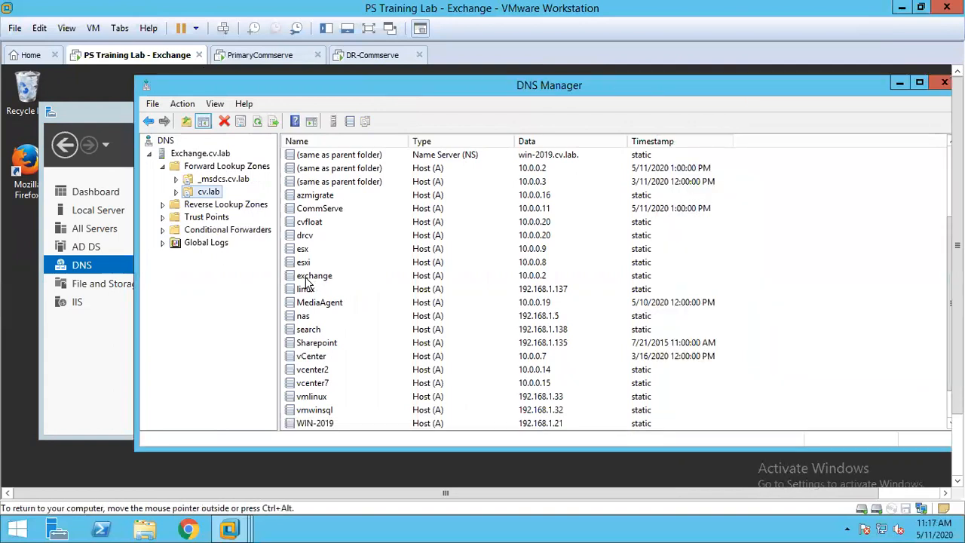
pyautogui.click(314, 211)
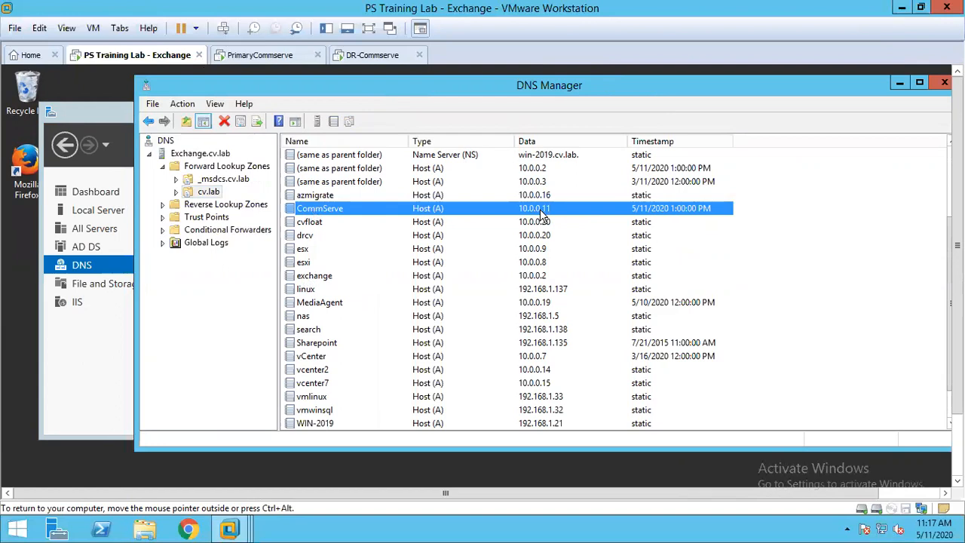
# - Set the IP address of the cvfloat host record to 10.0.0.11 and save it
pyautogui.click(311, 224)
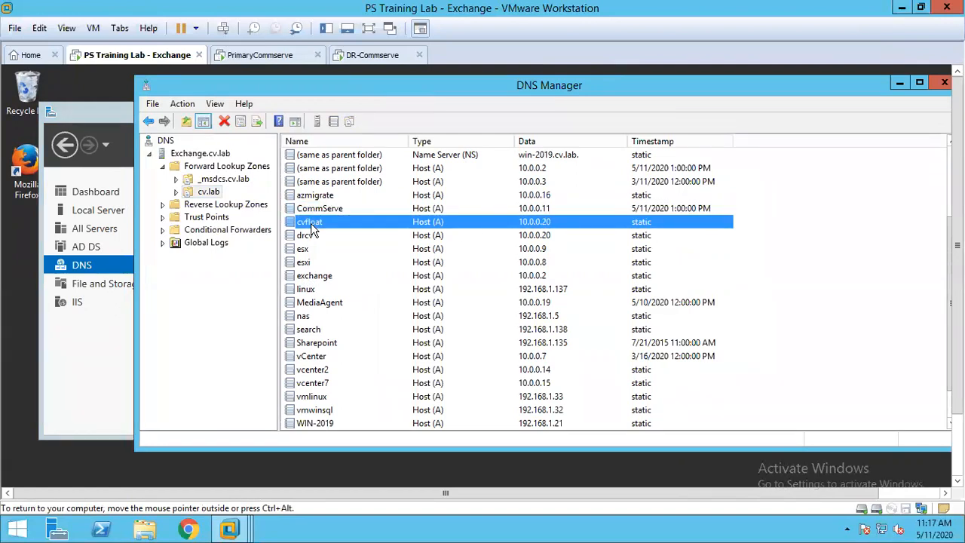
pyautogui.rightClick(311, 231)
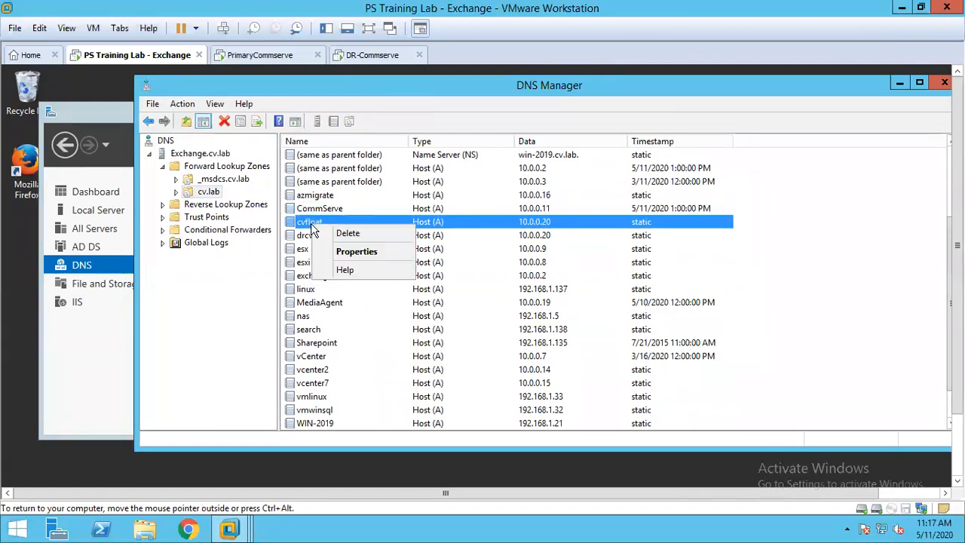
pyautogui.click(347, 251)
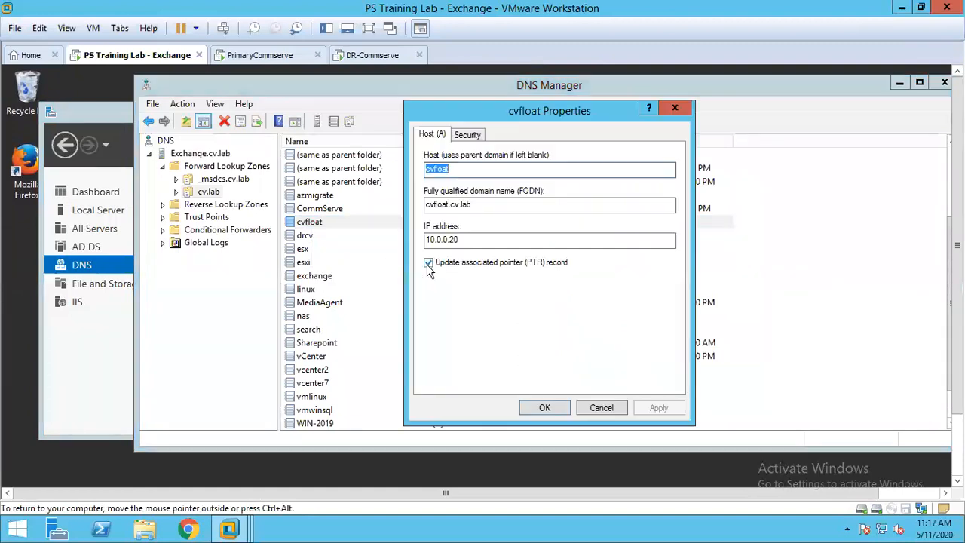
pyautogui.click(466, 240)
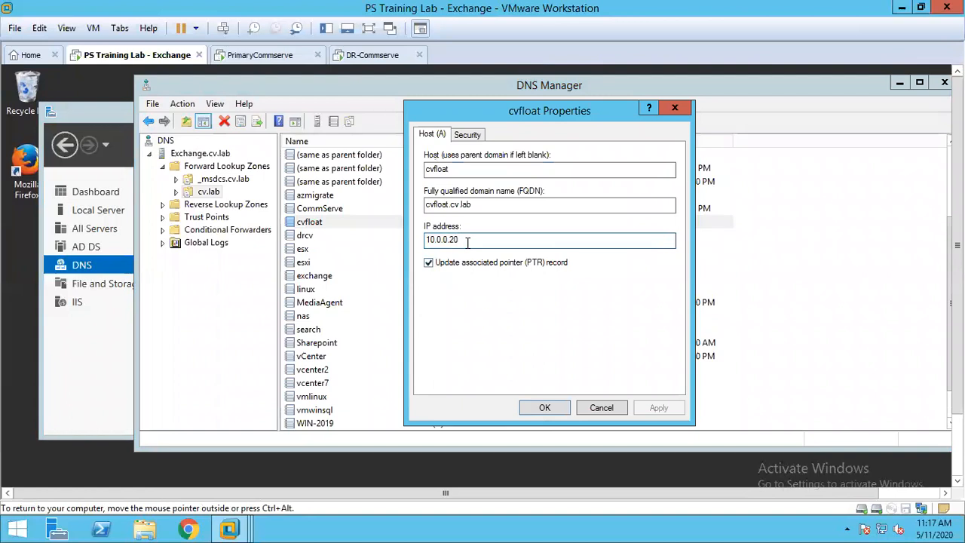
pyautogui.press('BackSpace')
pyautogui.press('BackSpace')
pyautogui.write('1')
pyautogui.click(545, 409)
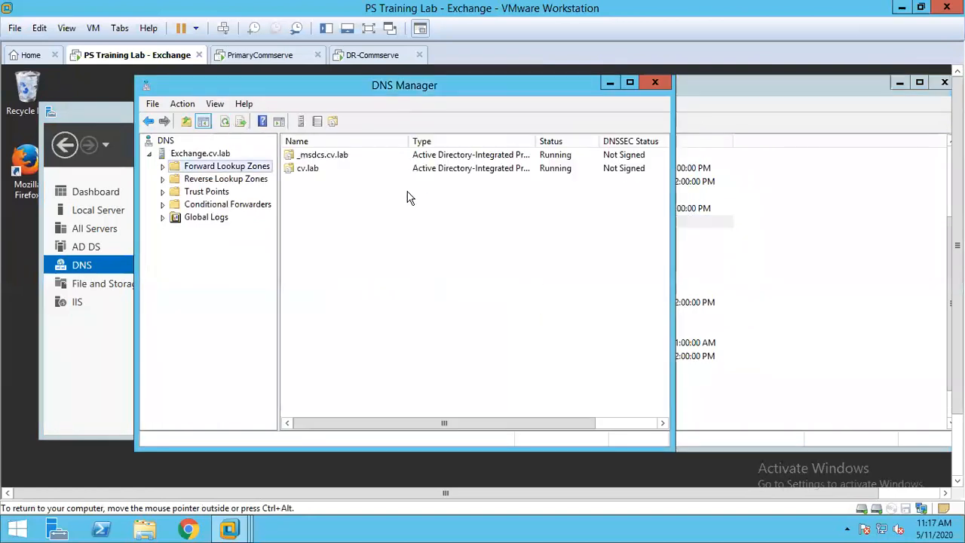
# - Open the cv.lab zone in the second DNS Manager window and compare the CommServe, cvfloat and drcv addresses
pyautogui.click(163, 166)
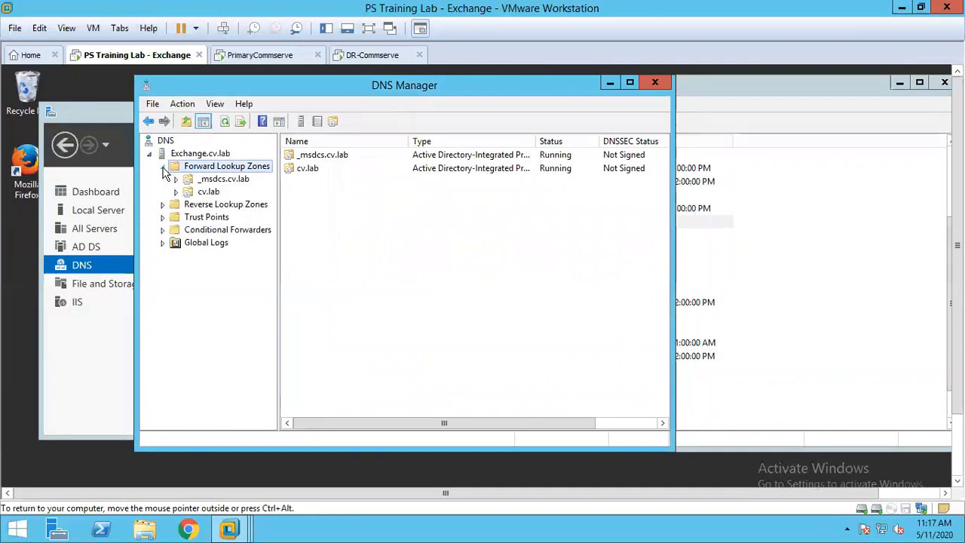
pyautogui.click(208, 191)
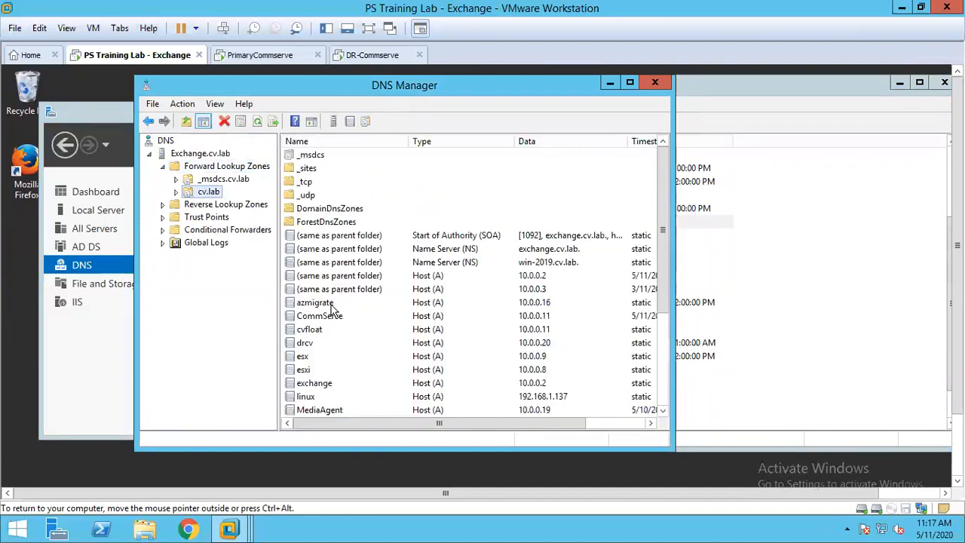
pyautogui.click(331, 317)
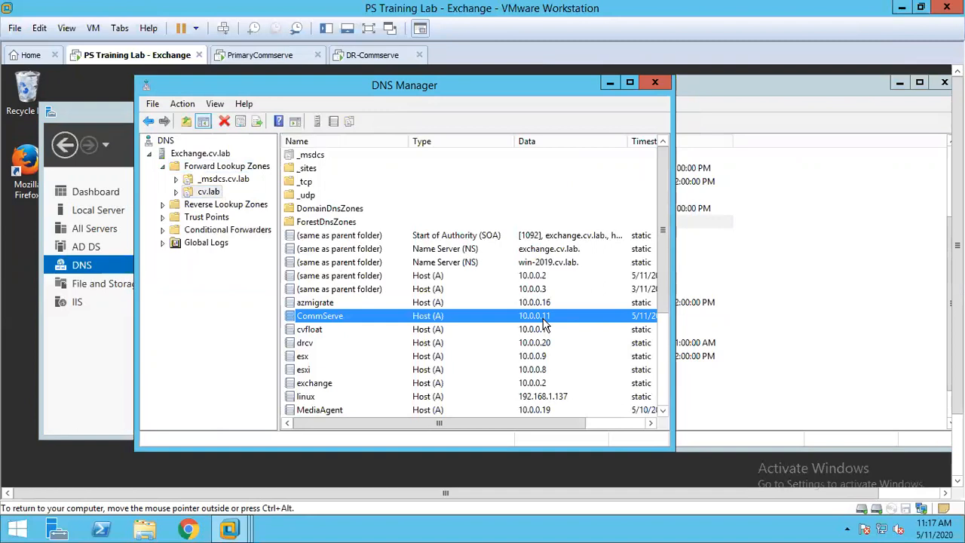
pyautogui.moveTo(674, 300); pyautogui.dragTo(832, 298)
pyautogui.click(317, 330)
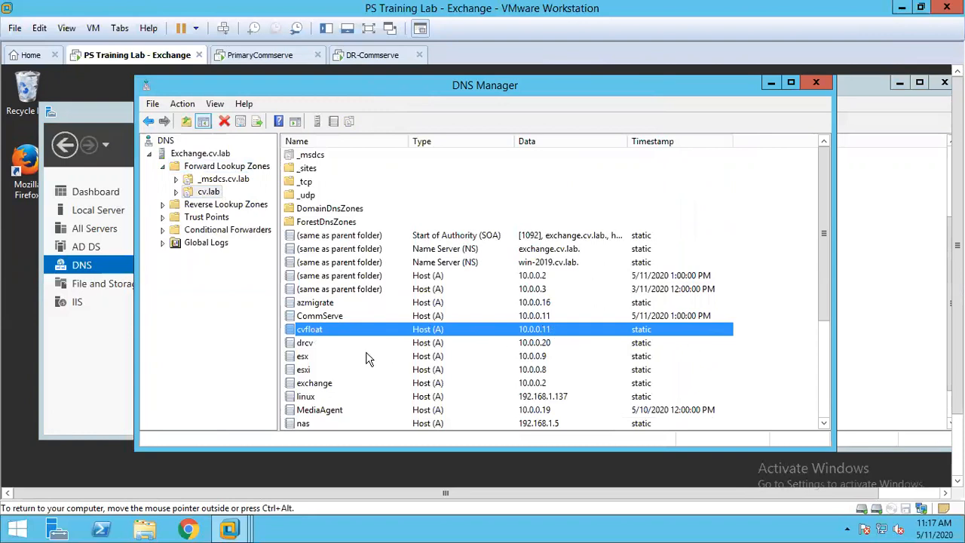
pyautogui.click(315, 345)
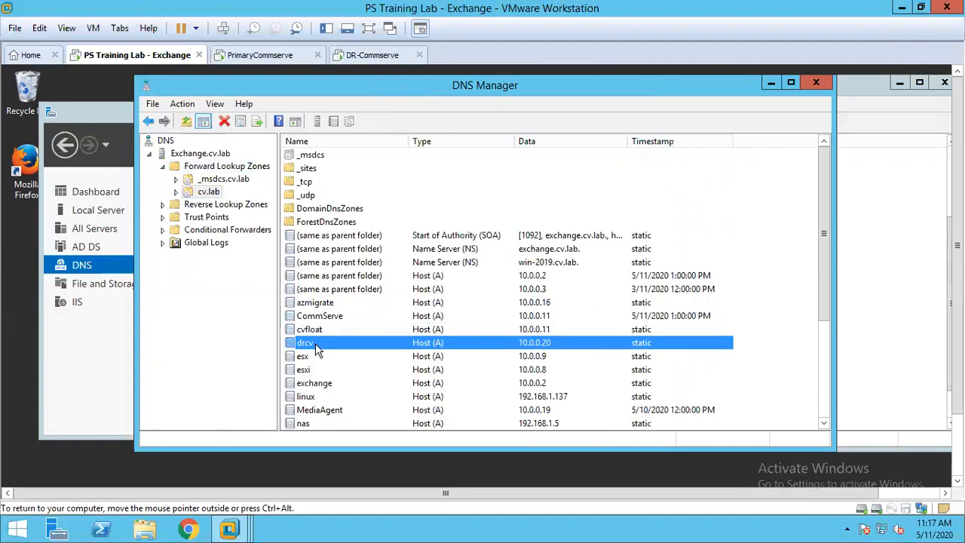
pyautogui.click(535, 330)
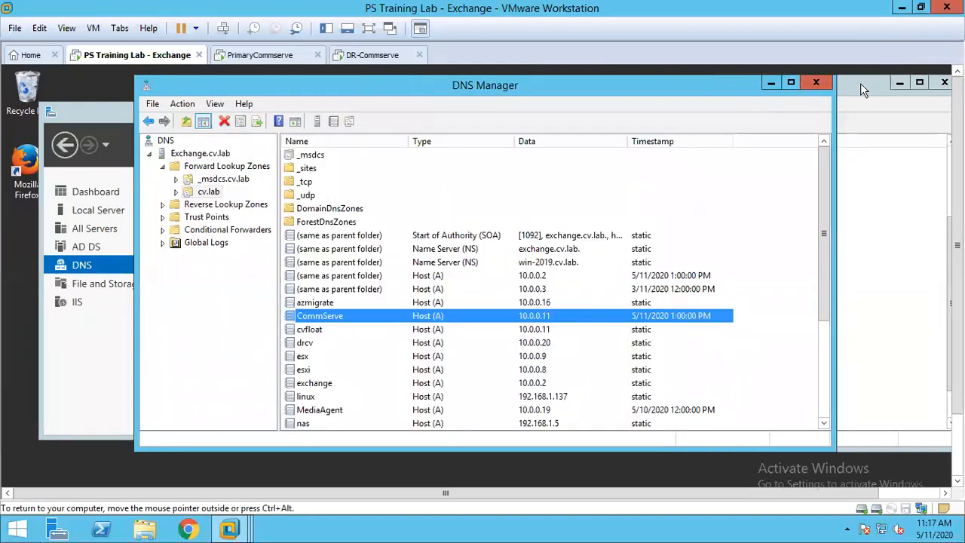
# - Check how far the Commvault installers on PrimaryCommserve and DR-Commserve have progressed
pyautogui.click(276, 61)
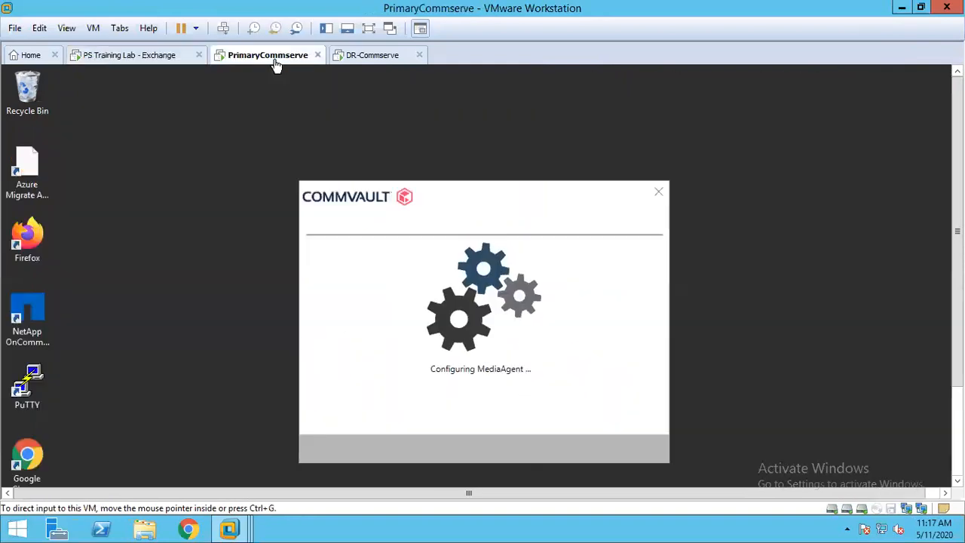
pyautogui.click(380, 61)
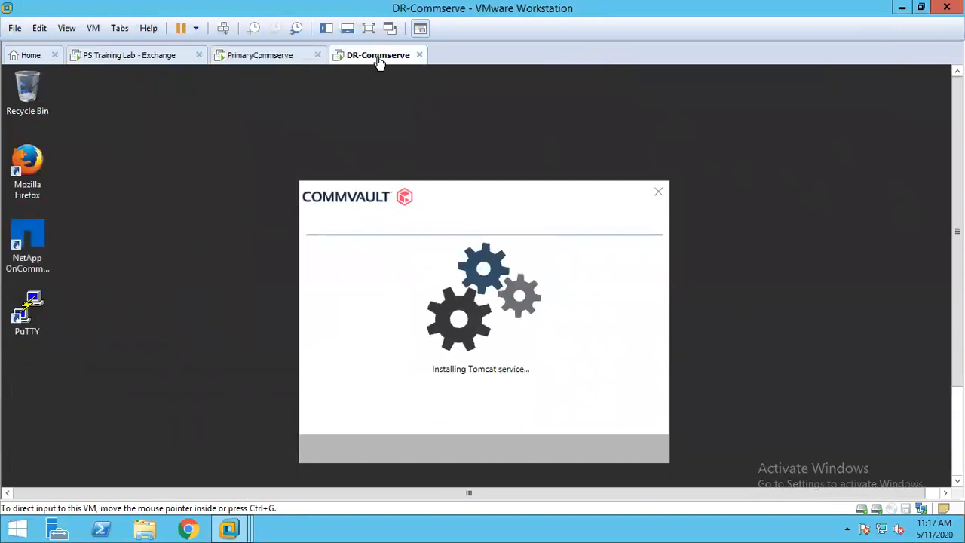
pyautogui.click(260, 58)
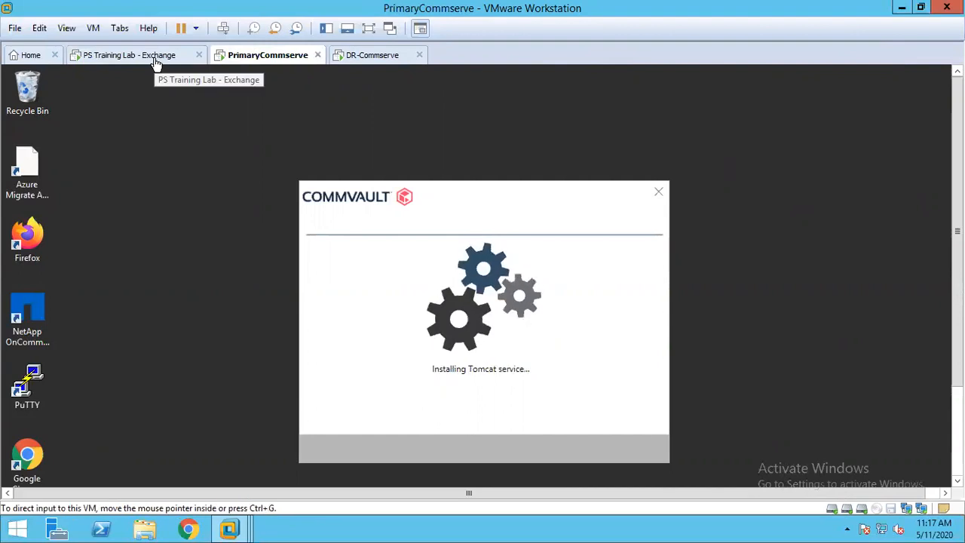
pyautogui.click(377, 58)
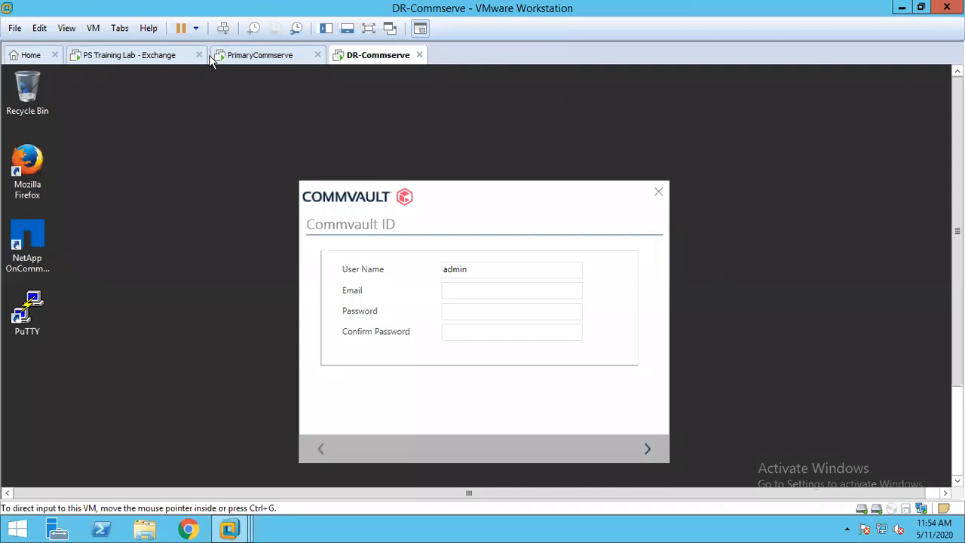
# - Fill in the Commvault ID page on PrimaryCommserve with the account's email and confirmed password, and finish the installer
pyautogui.click(236, 58)
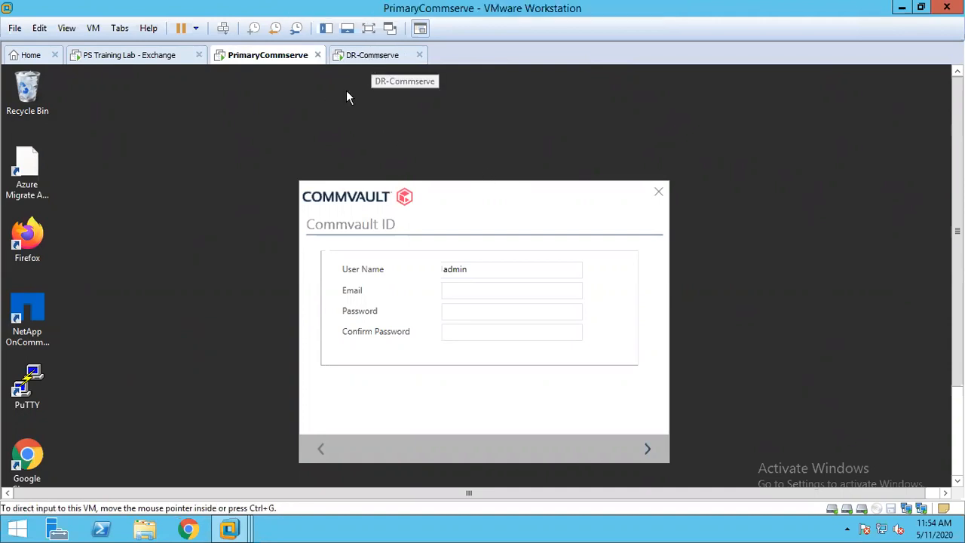
pyautogui.click(453, 291)
pyautogui.press('Tab')
pyautogui.write('********')
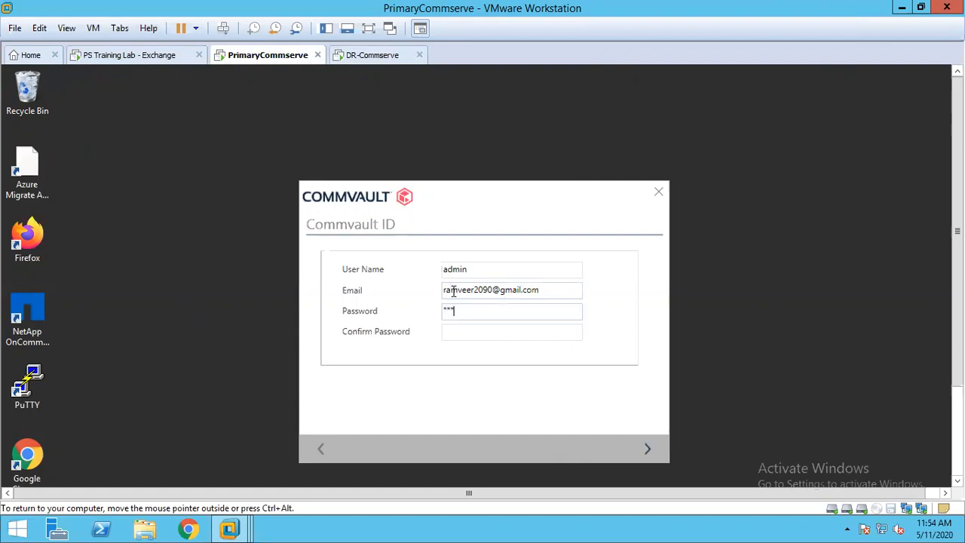
pyautogui.write('**')
pyautogui.press('Tab')
pyautogui.write('**********')
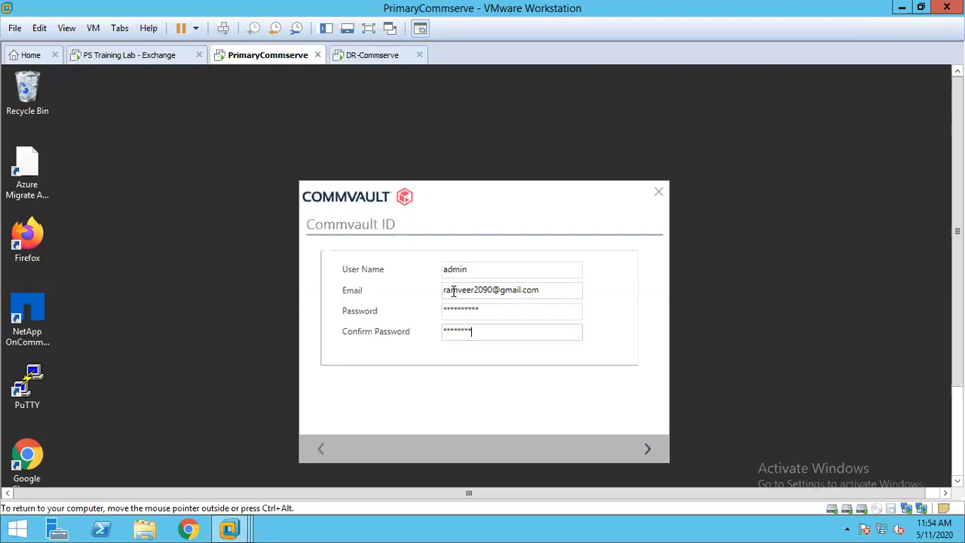
pyautogui.click(645, 450)
pyautogui.click(633, 449)
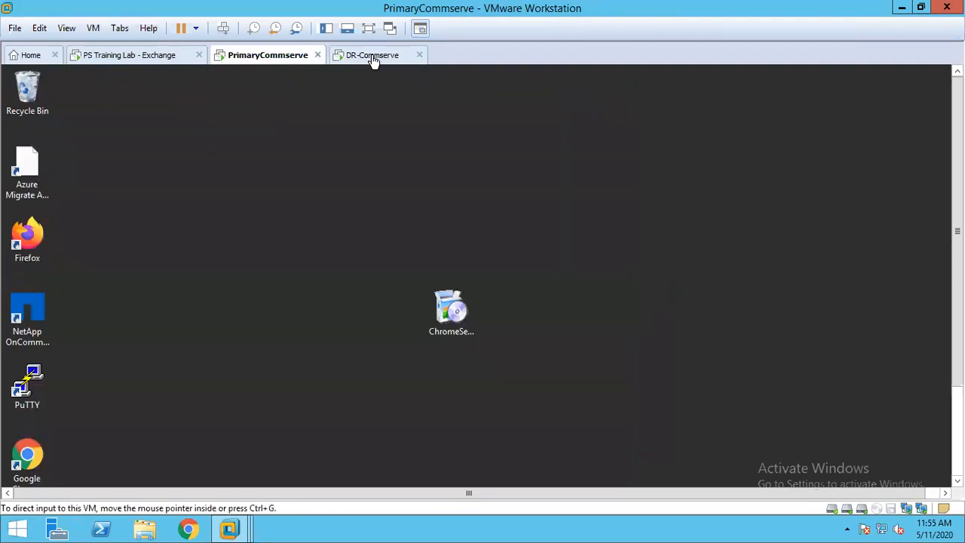
# - Complete the Commvault ID setup on DR-Commserve with the account's email and confirmed password, and finish its installer
pyautogui.click(370, 57)
pyautogui.click(460, 290)
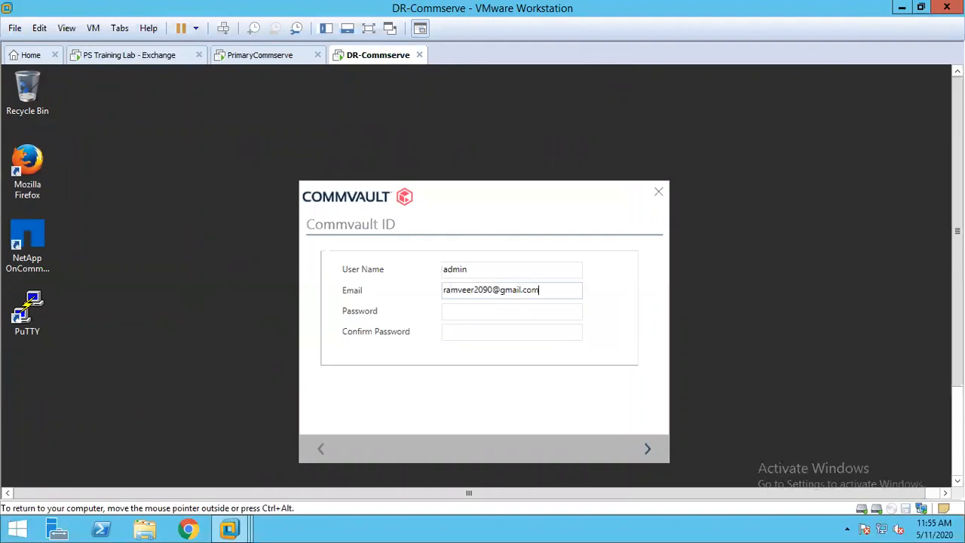
pyautogui.press('Tab')
pyautogui.write('**********')
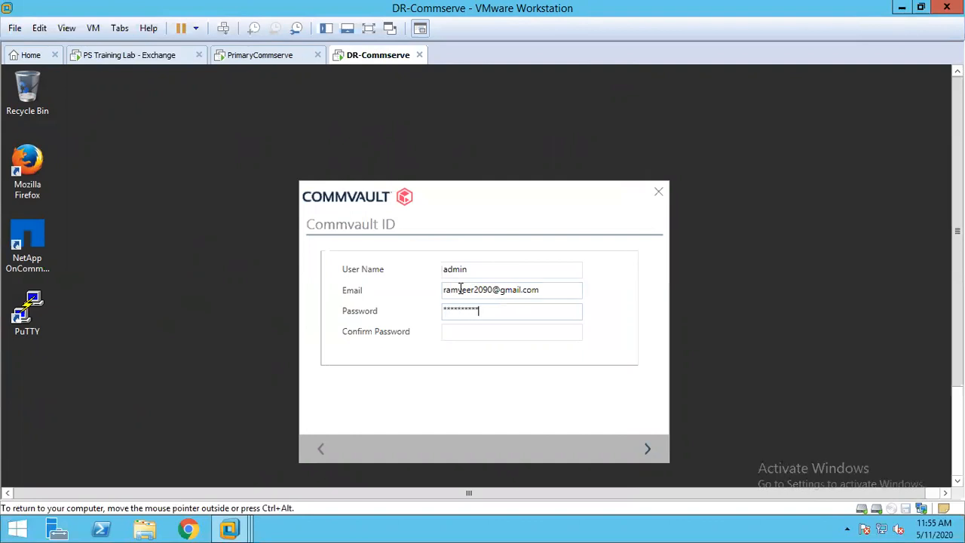
pyautogui.press('Tab')
pyautogui.write('****')
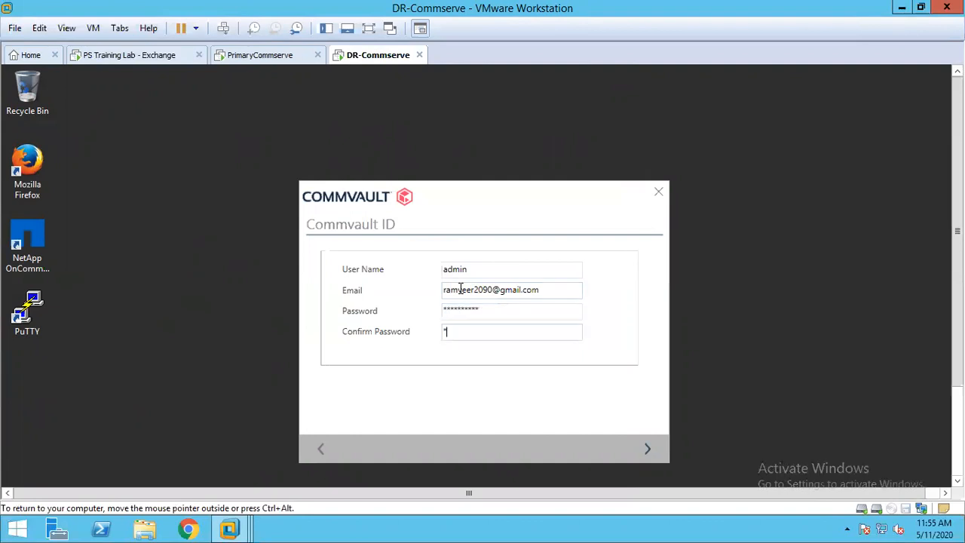
pyautogui.write('******')
pyautogui.click(650, 447)
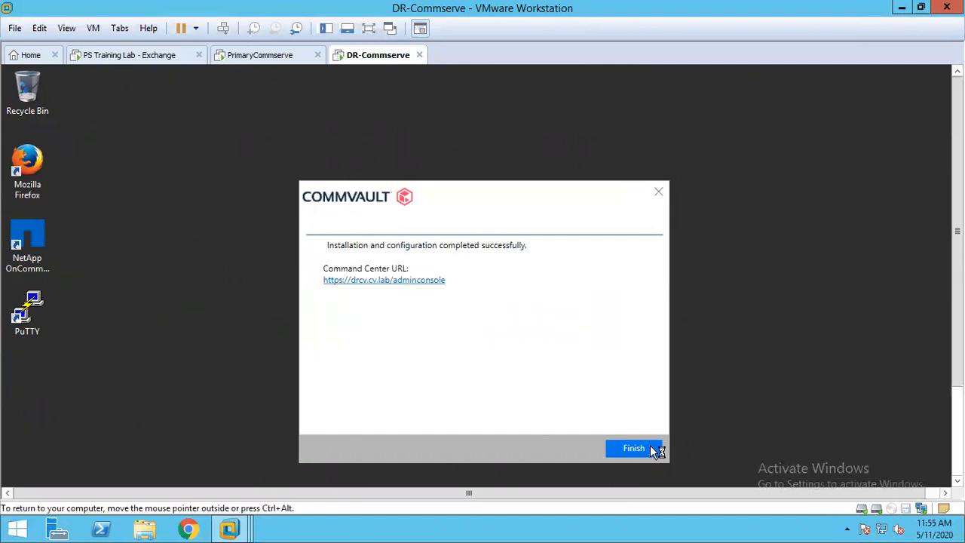
pyautogui.click(652, 449)
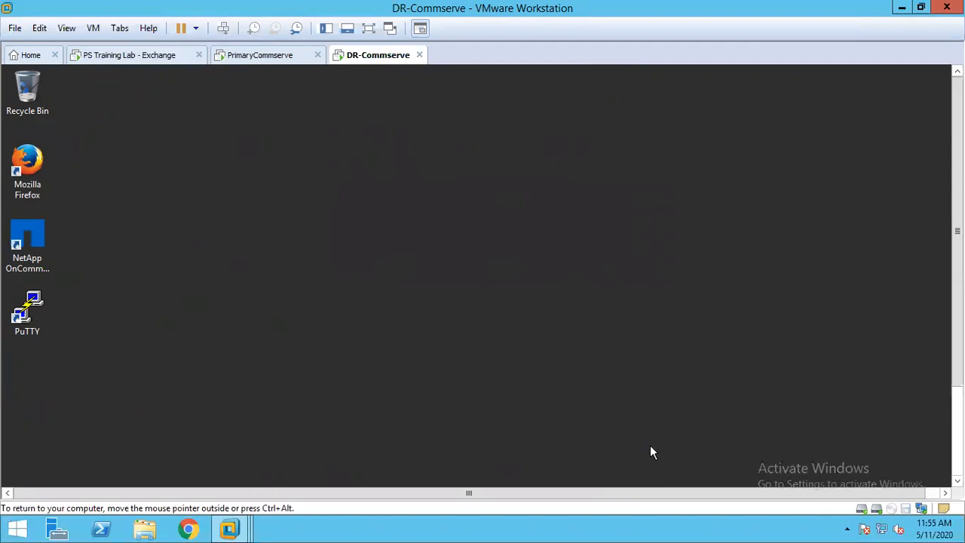
# - Switch back to the remote lab session and close the browser window showing the admin console address on DR-Commserve
pyautogui.moveTo(774, 7)
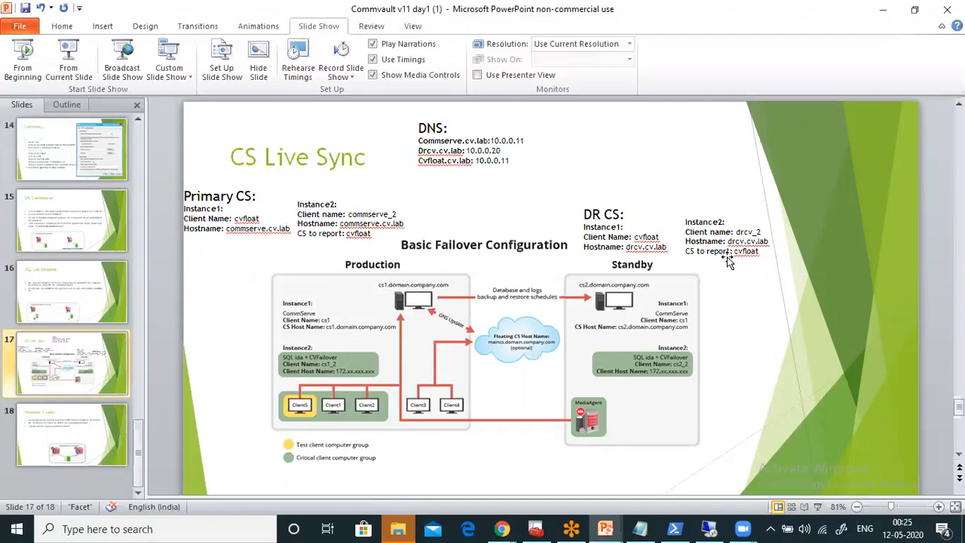
pyautogui.click(708, 528)
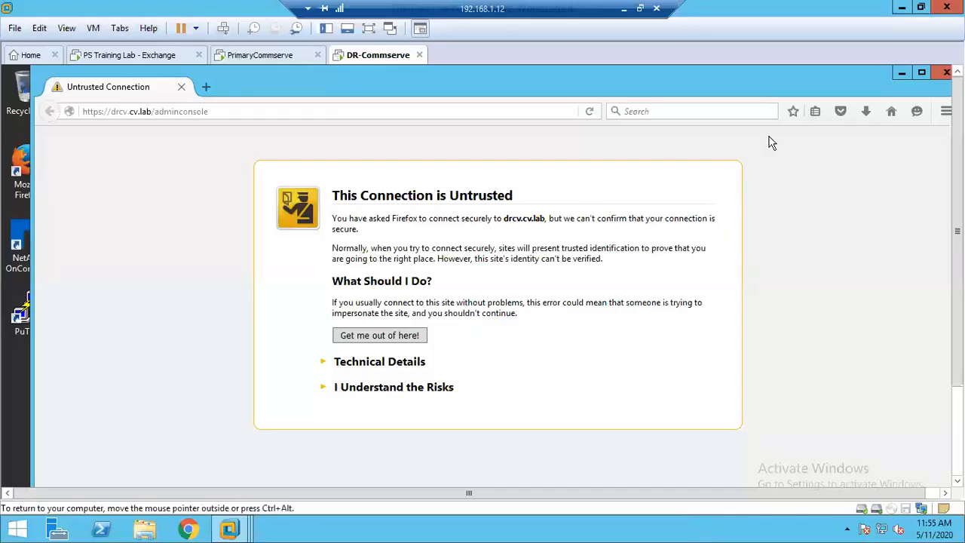
pyautogui.click(946, 74)
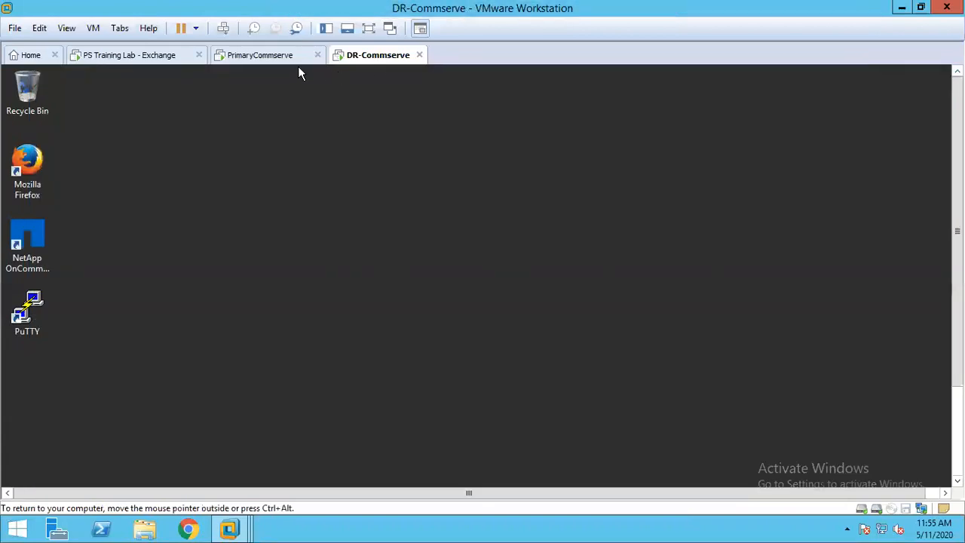
# - On PrimaryCommserve, run Setup from the Windows folder of SP19-completedownload on New Volume (G:) as administrator
pyautogui.click(269, 60)
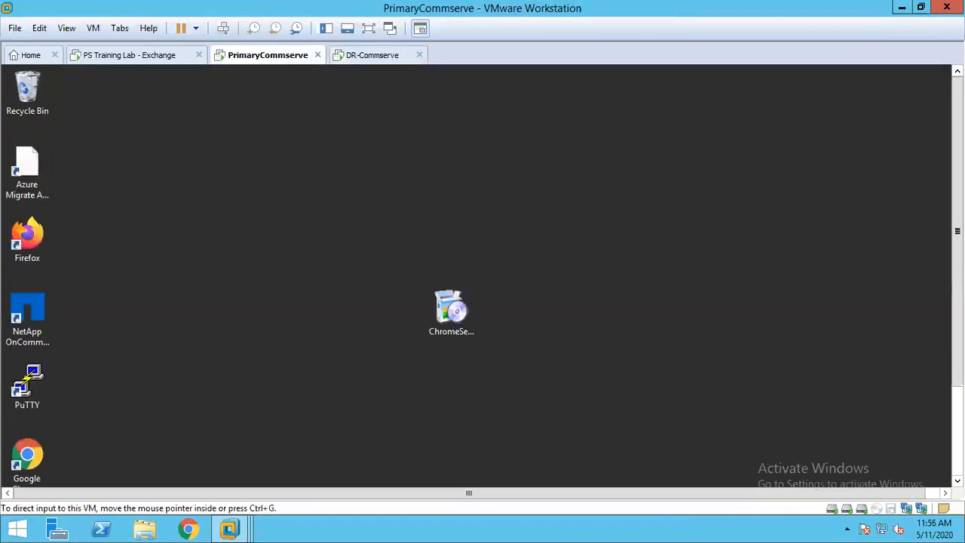
pyautogui.click(957, 428)
pyautogui.click(138, 472)
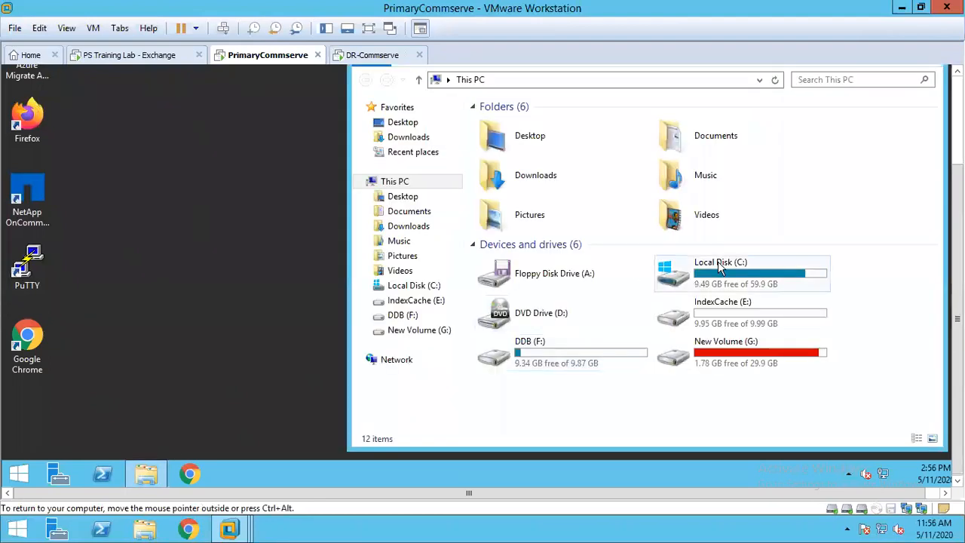
pyautogui.doubleClick(744, 355)
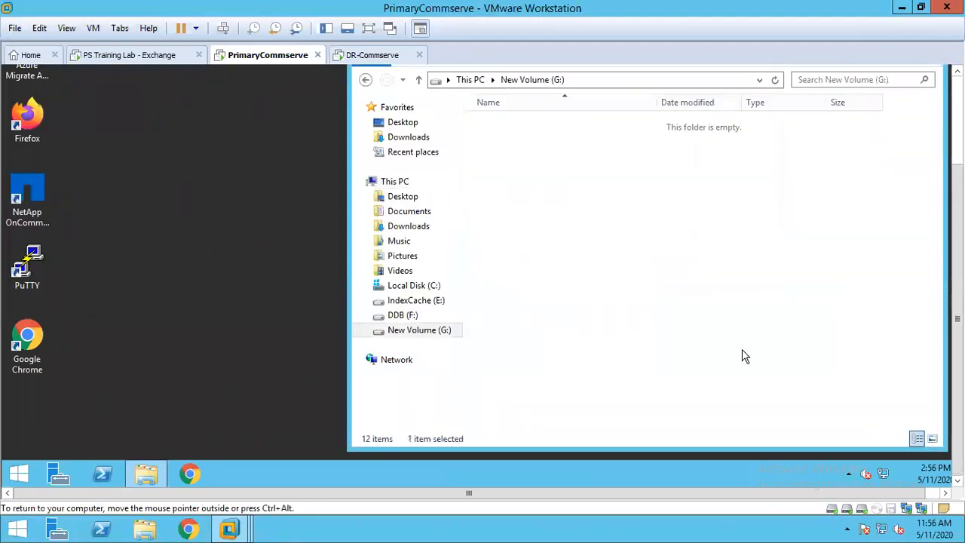
pyautogui.doubleClick(538, 153)
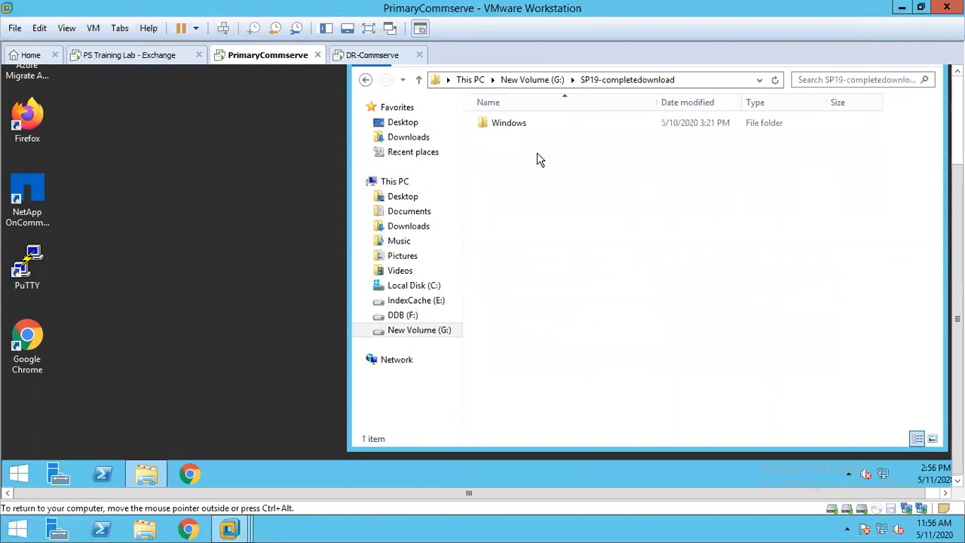
pyautogui.doubleClick(511, 128)
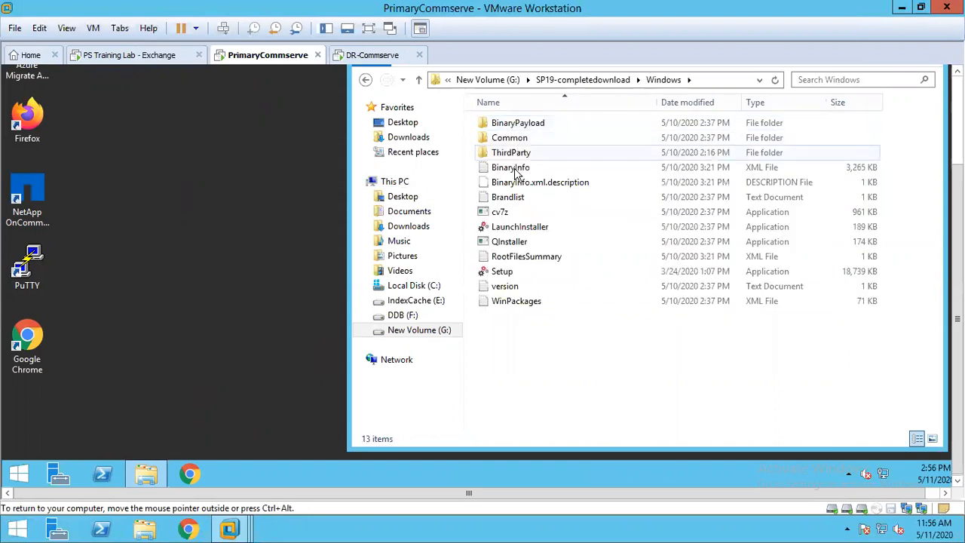
pyautogui.click(503, 274)
pyautogui.rightClick(504, 275)
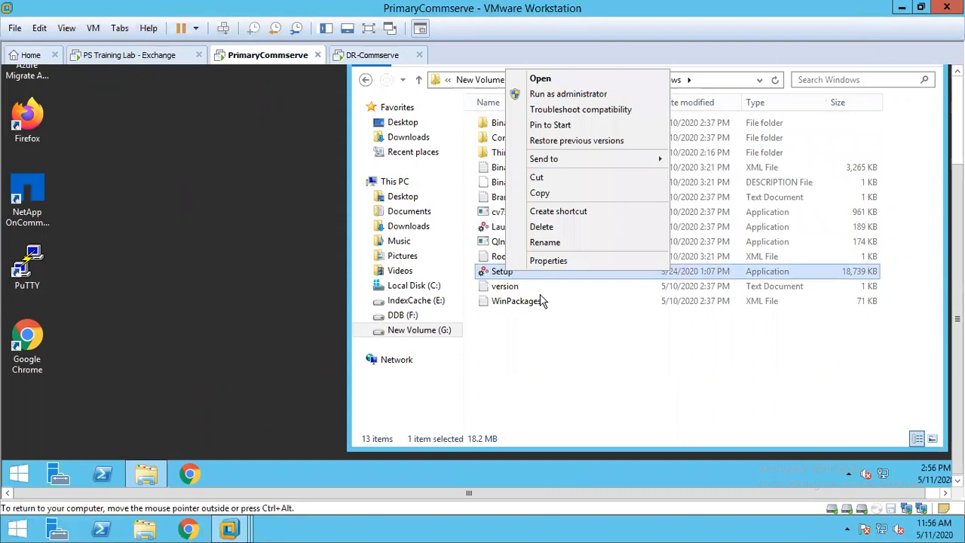
pyautogui.click(554, 94)
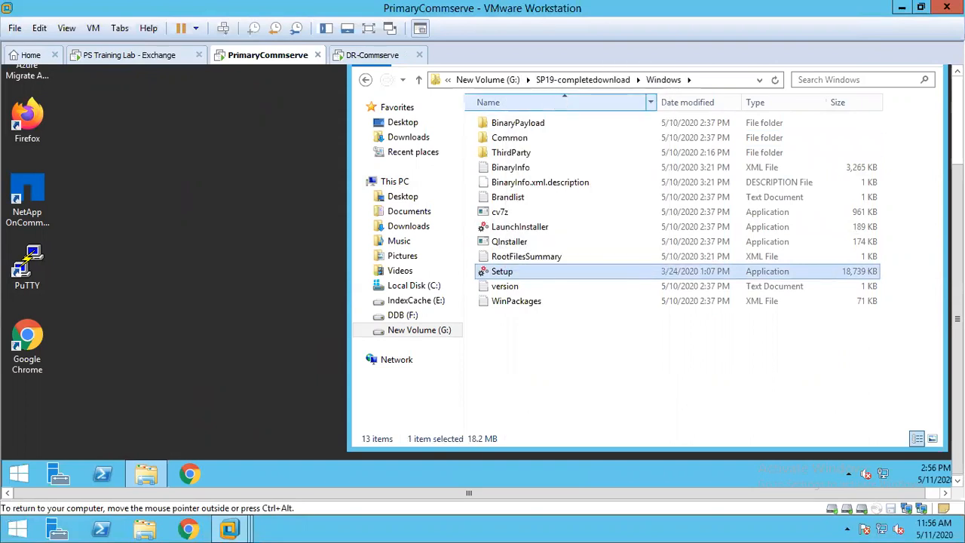
# - Minimize the Windows folder window and move the Commvault installer window higher on the desktop
pyautogui.moveTo(957, 206); pyautogui.dragTo(957, 117)
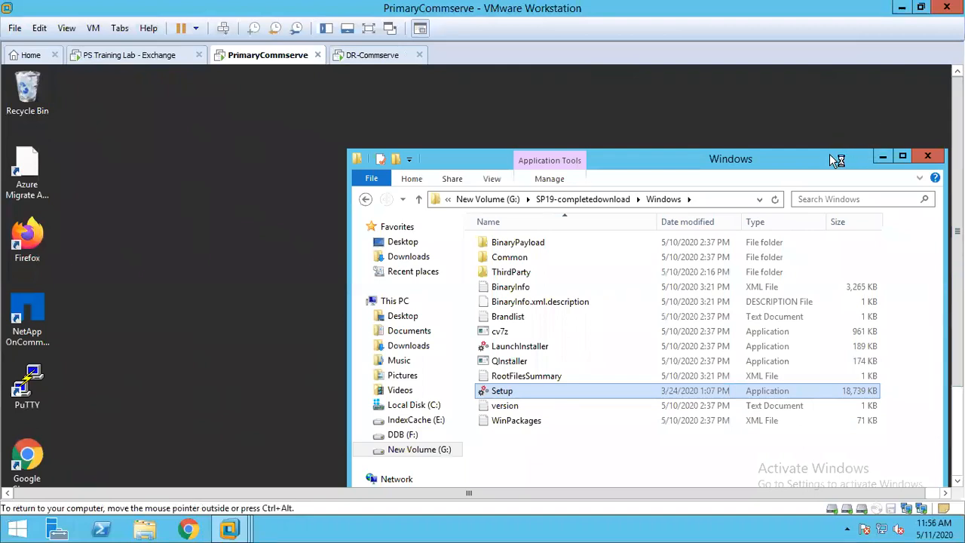
pyautogui.moveTo(828, 154); pyautogui.dragTo(682, 89)
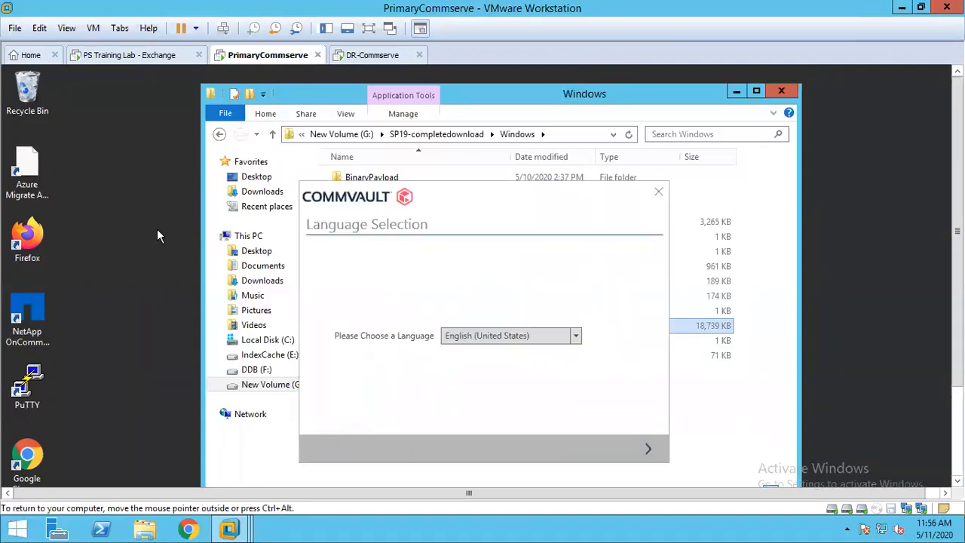
pyautogui.click(736, 91)
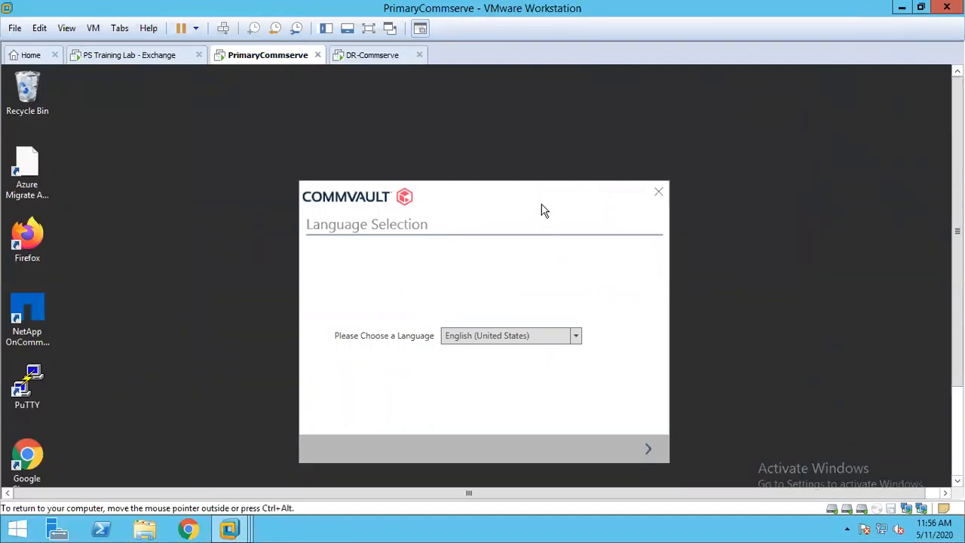
pyautogui.moveTo(532, 193); pyautogui.dragTo(502, 115)
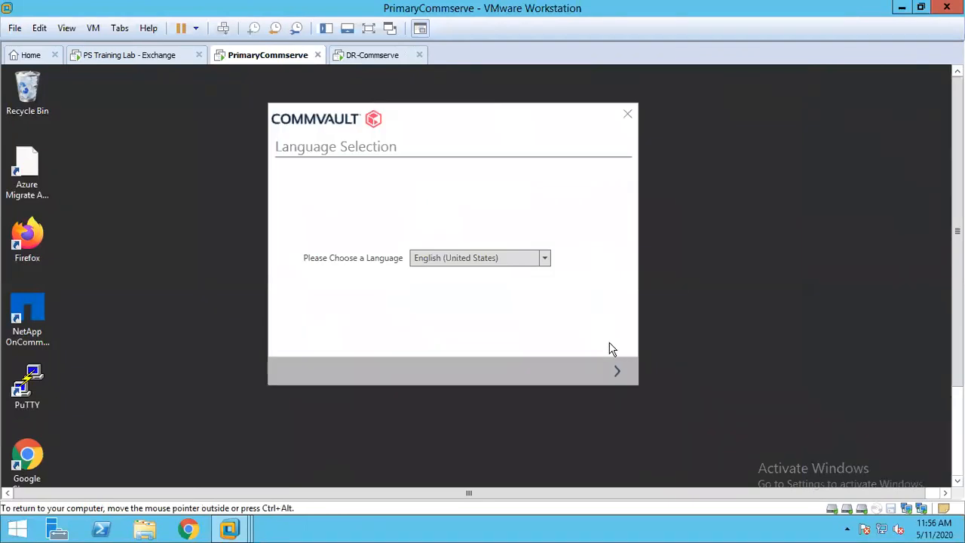
# - Accept the installer's license agreement and choose to install packages on this computer as a new instance
pyautogui.click(614, 372)
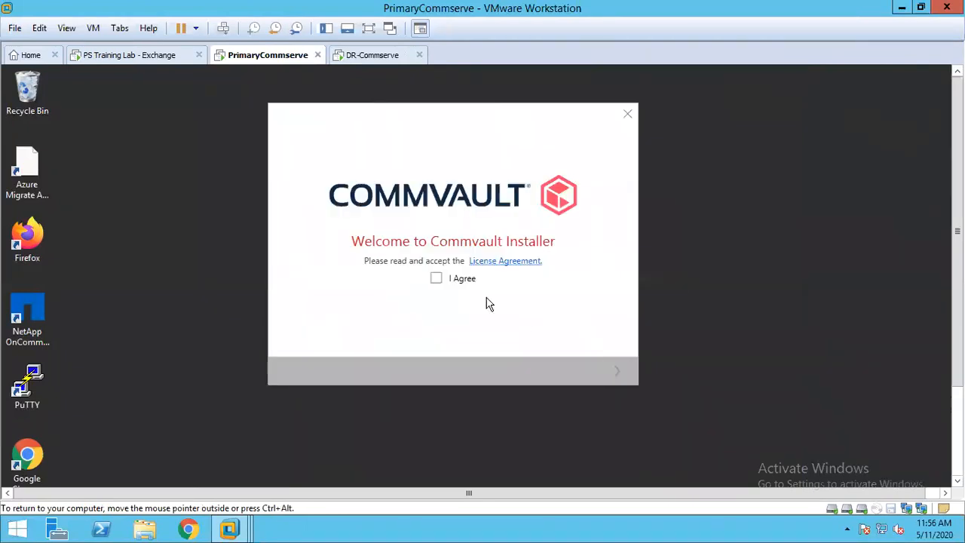
pyautogui.click(439, 279)
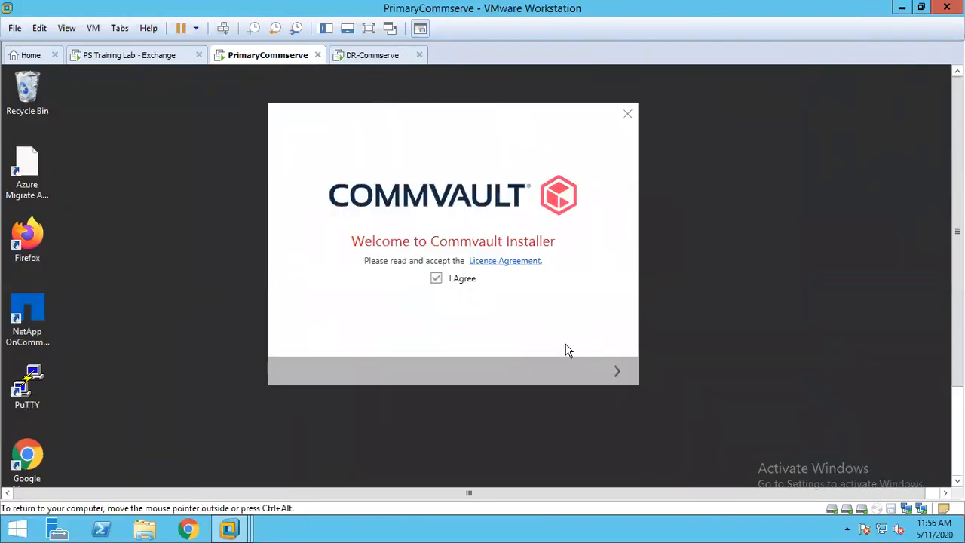
pyautogui.click(616, 372)
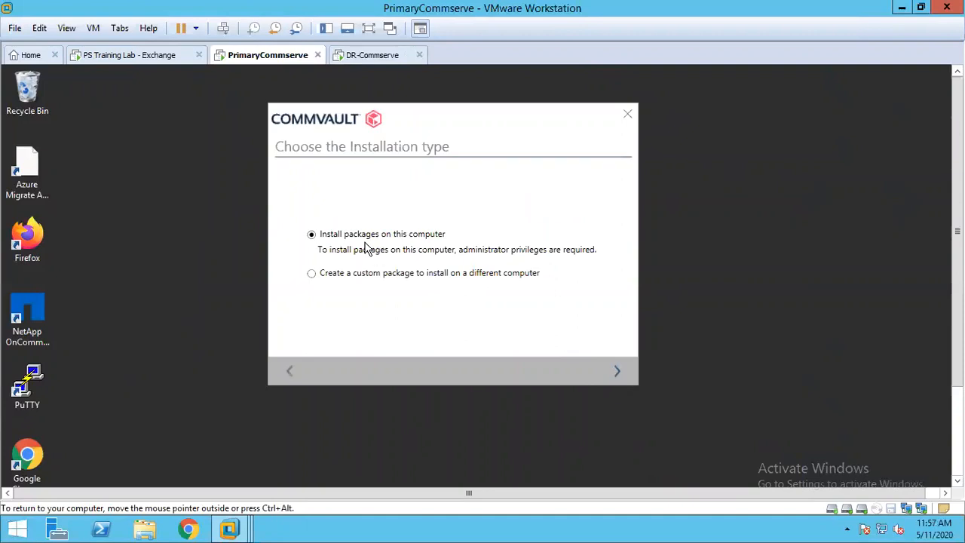
pyautogui.click(612, 376)
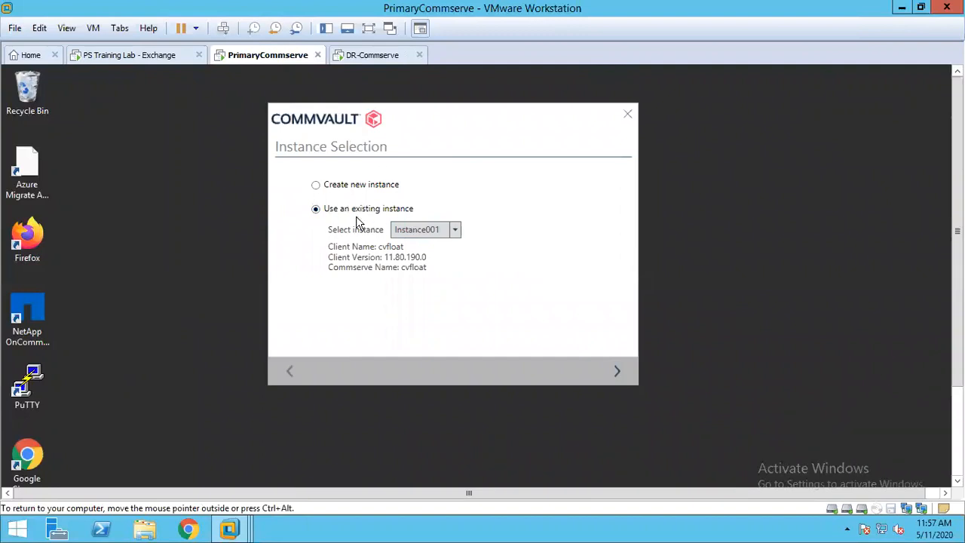
pyautogui.click(341, 189)
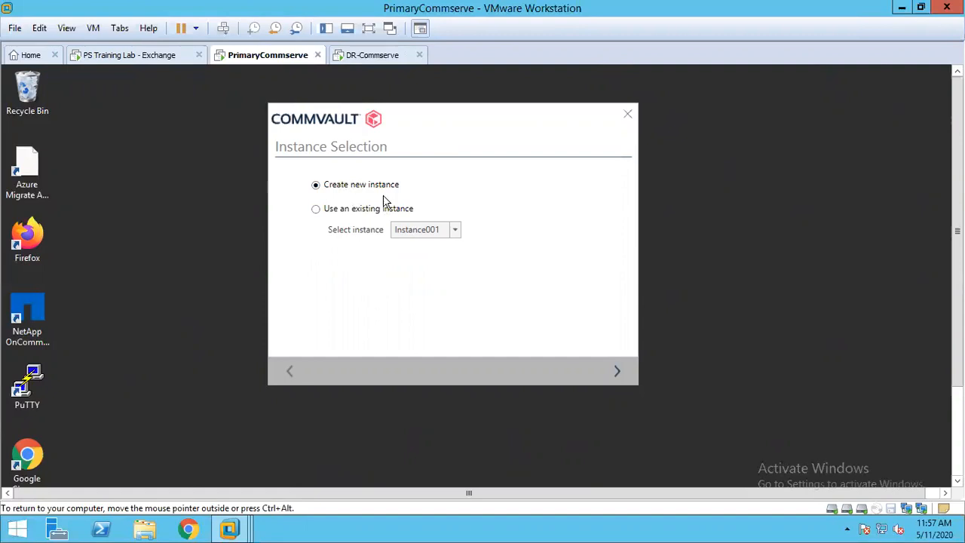
pyautogui.click(615, 370)
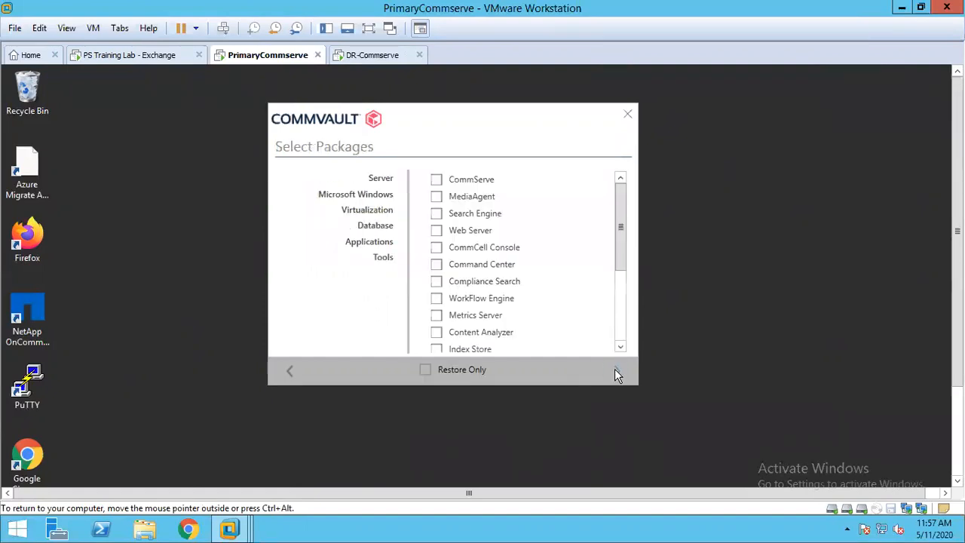
# - Select the SQL Server database package and the CommServe Failover server package for the new instance
pyautogui.click(437, 215)
pyautogui.click(381, 181)
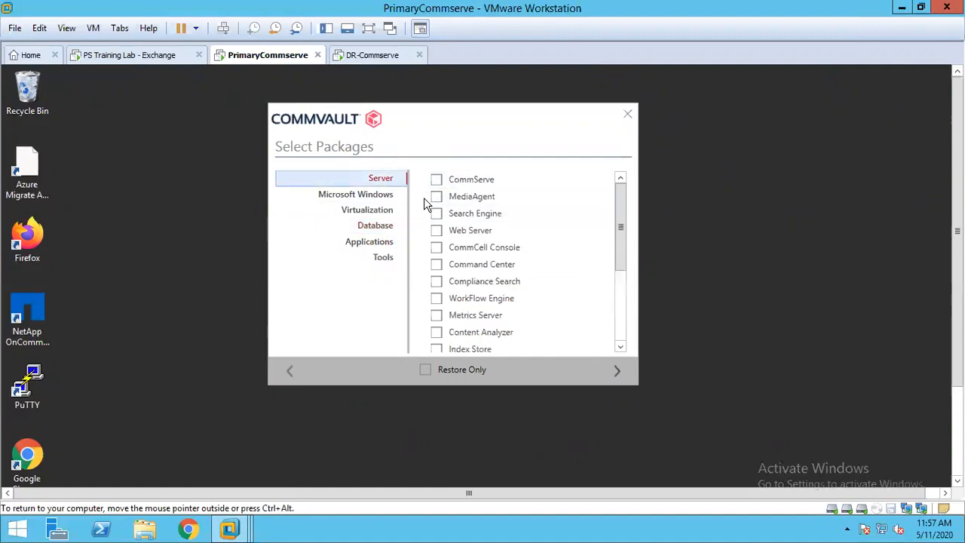
pyautogui.click(619, 322)
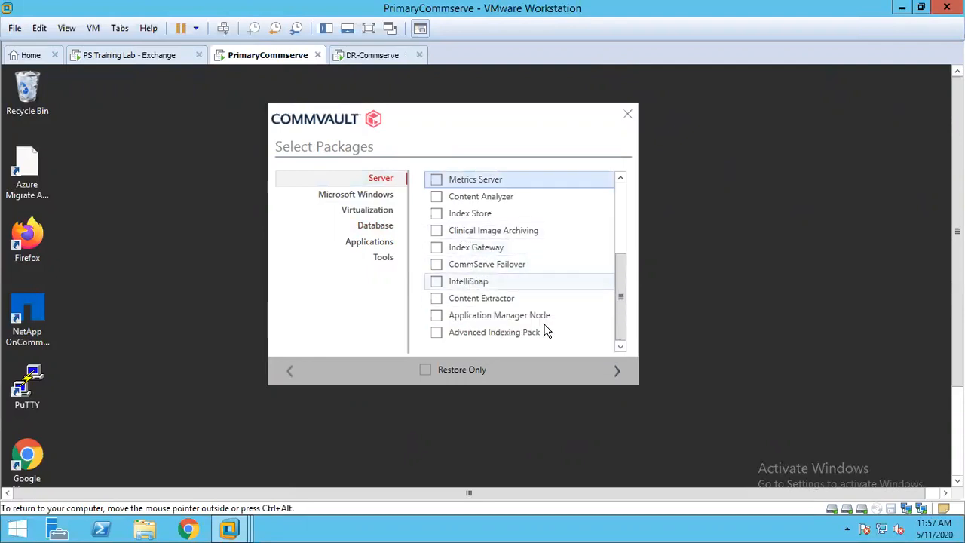
pyautogui.moveTo(482, 270)
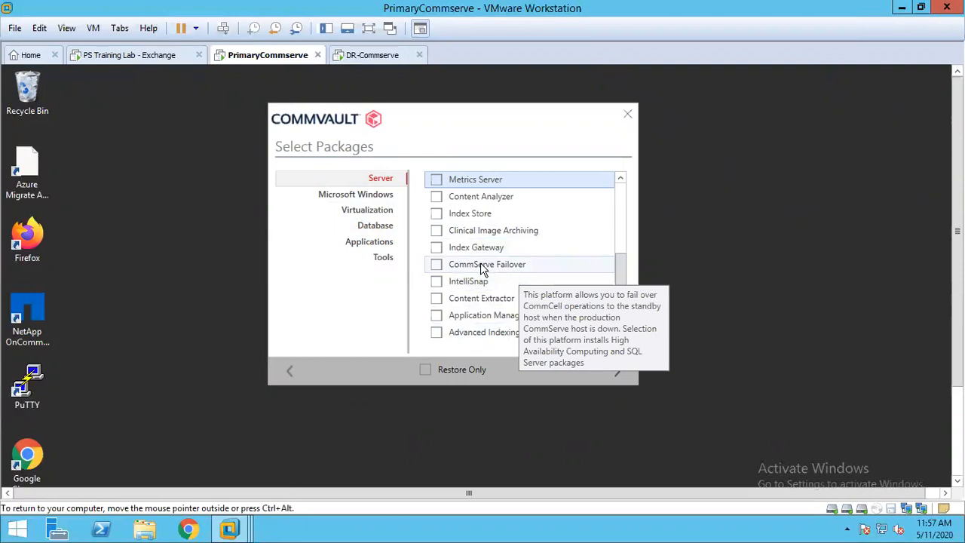
pyautogui.click(436, 265)
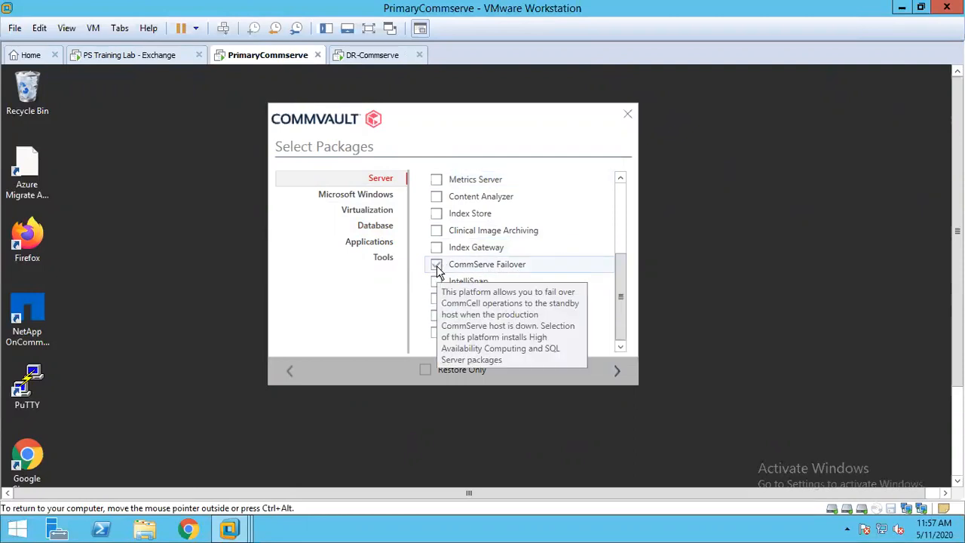
pyautogui.click(615, 373)
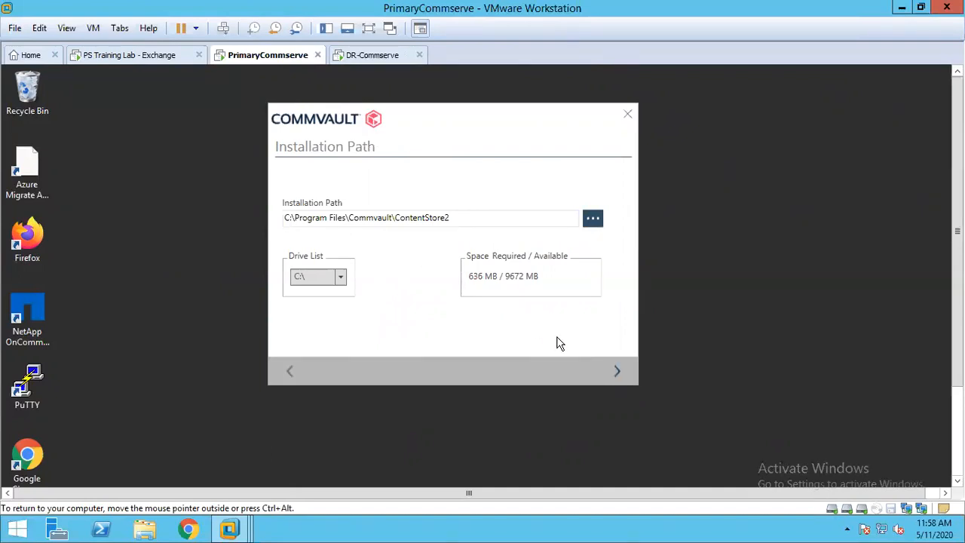
# - Accept the installation path C:\Program Files\Commvault\ContentStore2 and start installing the selected packages
pyautogui.click(618, 372)
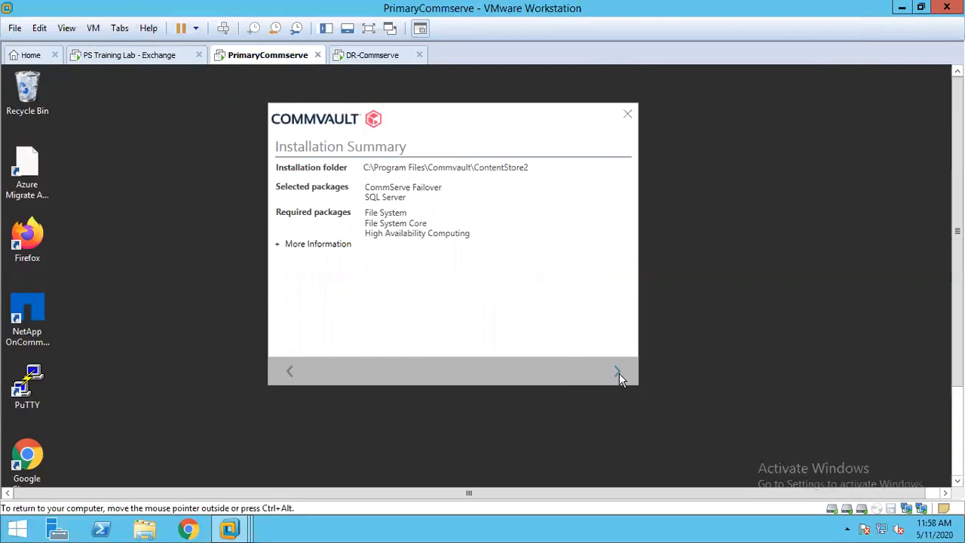
pyautogui.click(617, 372)
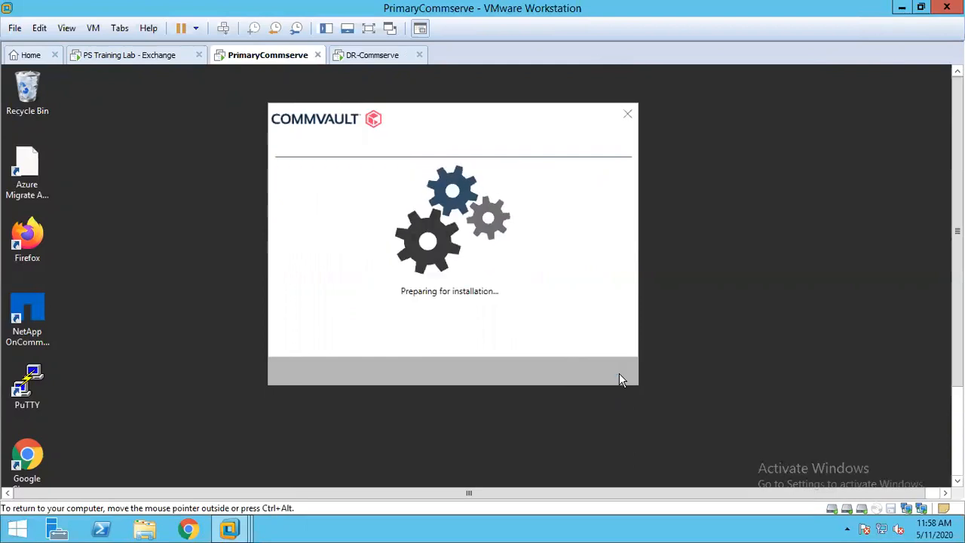
# - Switch to the DR-Commserve machine and open the folder C:\SP19-completedownload\Windows
pyautogui.click(361, 60)
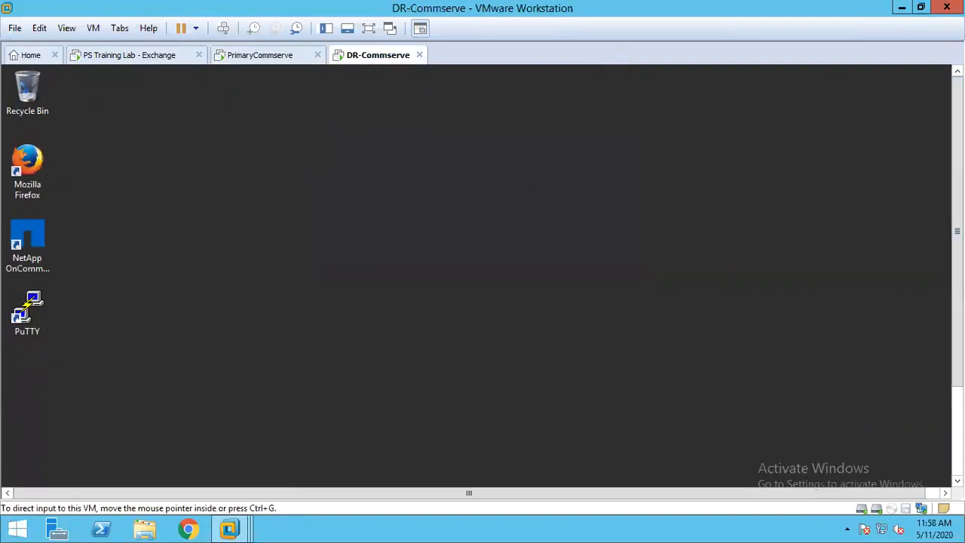
pyautogui.moveTo(957, 280); pyautogui.dragTo(949, 215)
pyautogui.moveTo(958, 339); pyautogui.dragTo(957, 430)
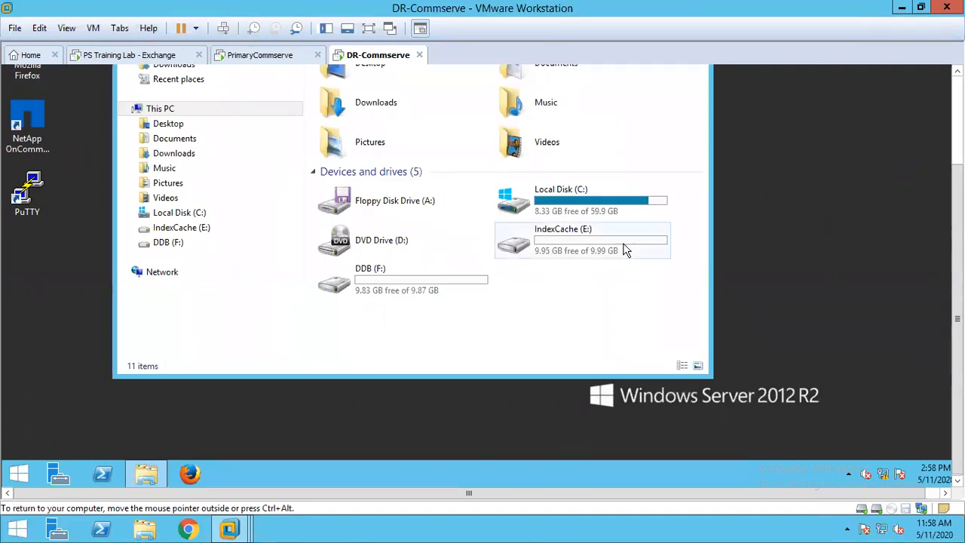
pyautogui.doubleClick(546, 205)
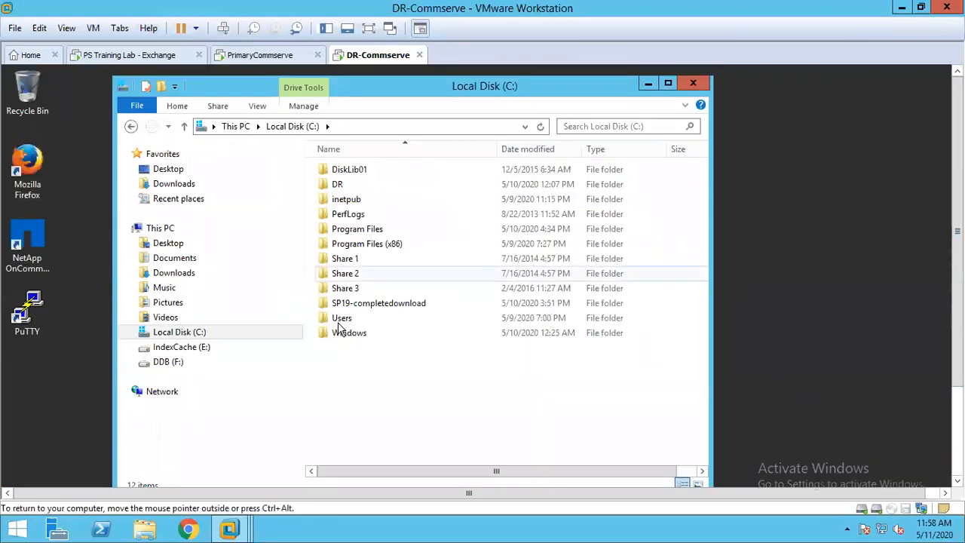
pyautogui.doubleClick(369, 304)
pyautogui.click(359, 176)
pyautogui.doubleClick(358, 181)
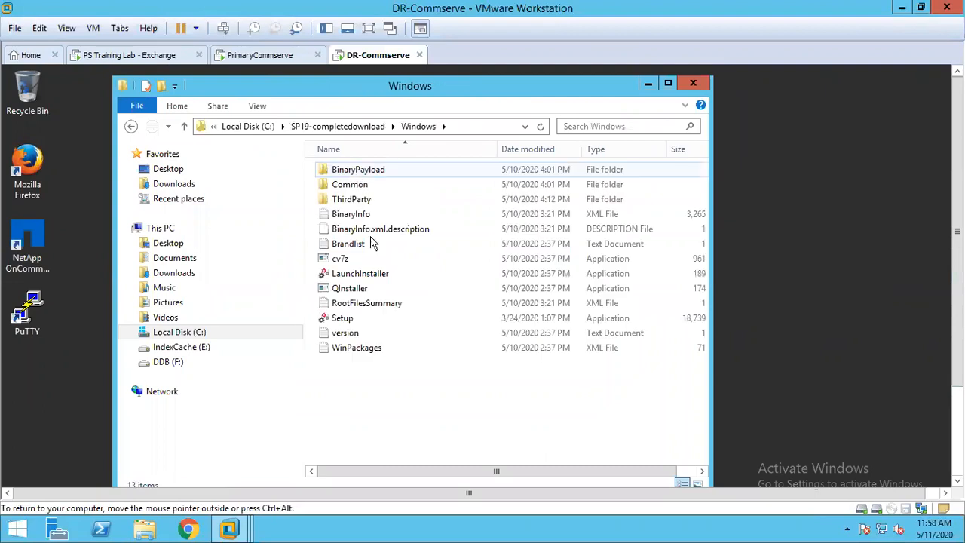
# - Run Setup as administrator from the Windows folder and minimize the folder window
pyautogui.rightClick(343, 319)
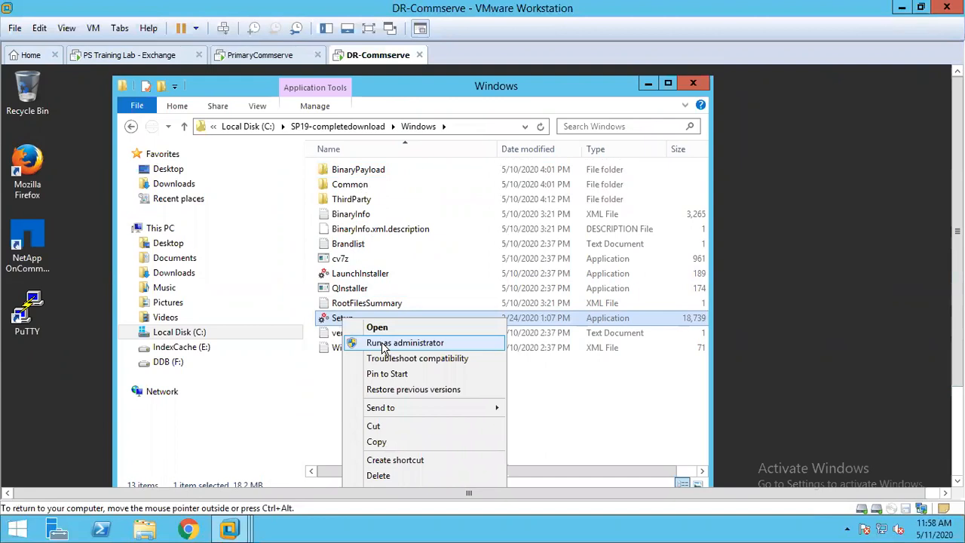
pyautogui.click(386, 347)
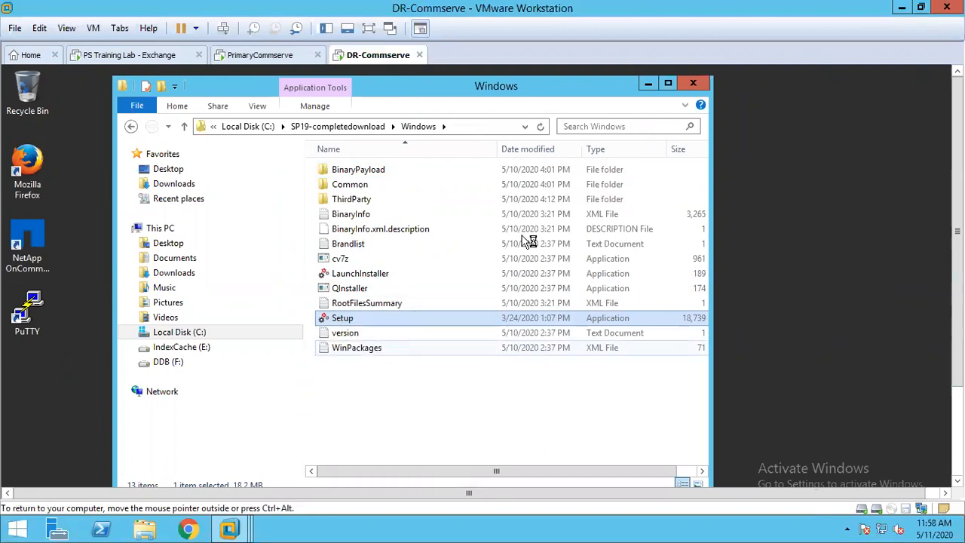
pyautogui.click(648, 84)
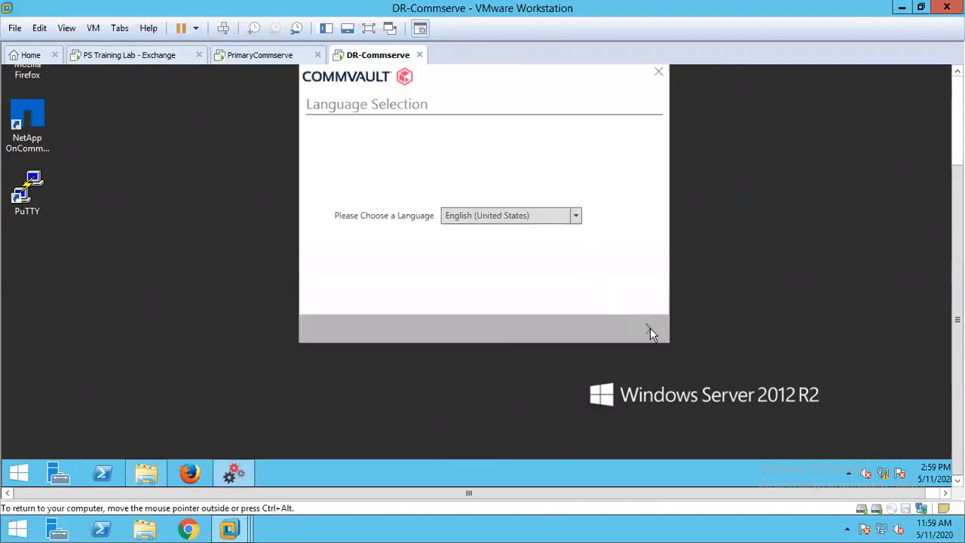
# - Keep English (United States), accept the license agreement, and choose to install packages on this computer as a new instance
pyautogui.click(650, 329)
pyautogui.click(467, 236)
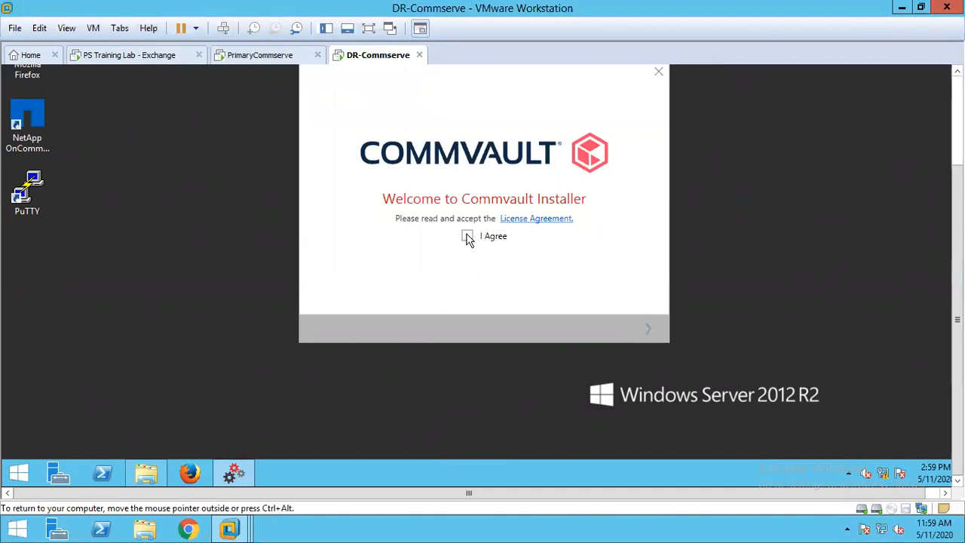
pyautogui.click(646, 330)
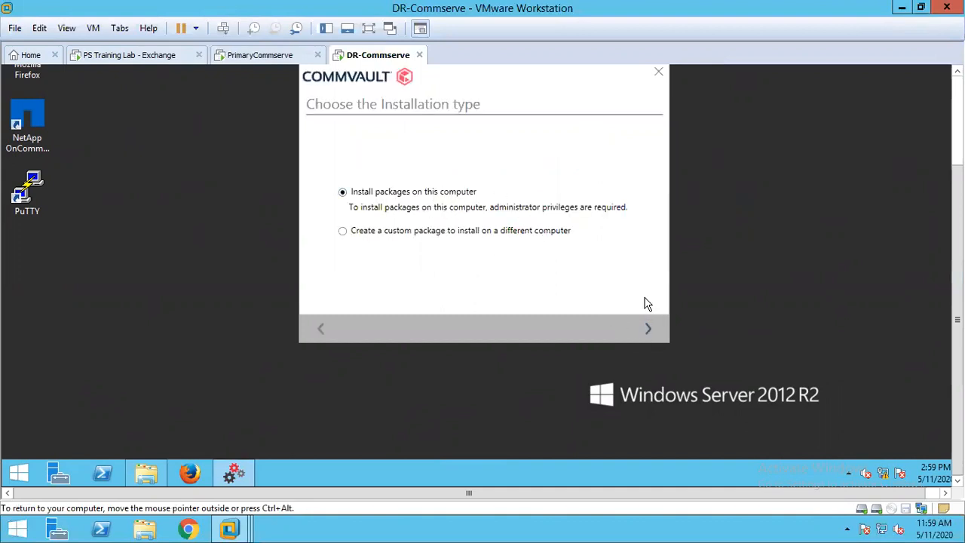
pyautogui.click(646, 329)
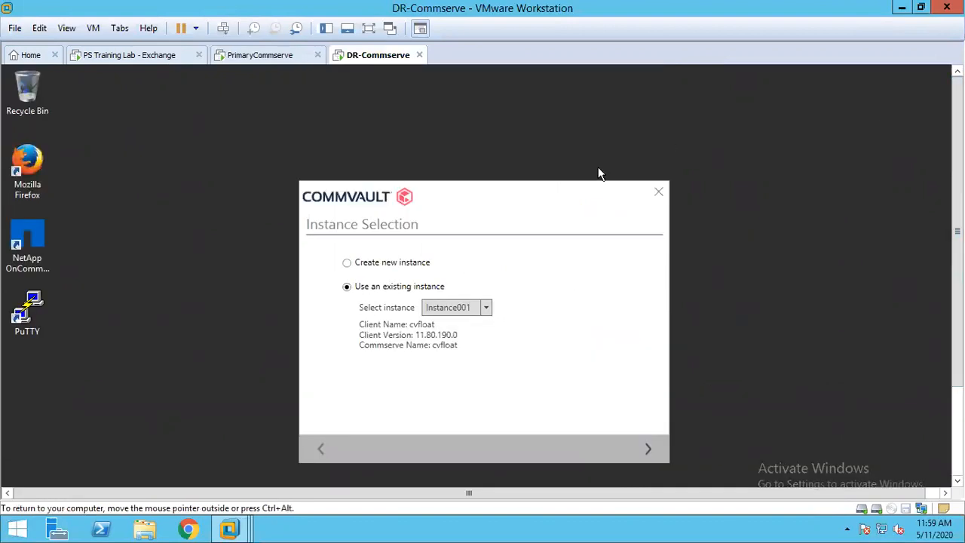
pyautogui.click(393, 264)
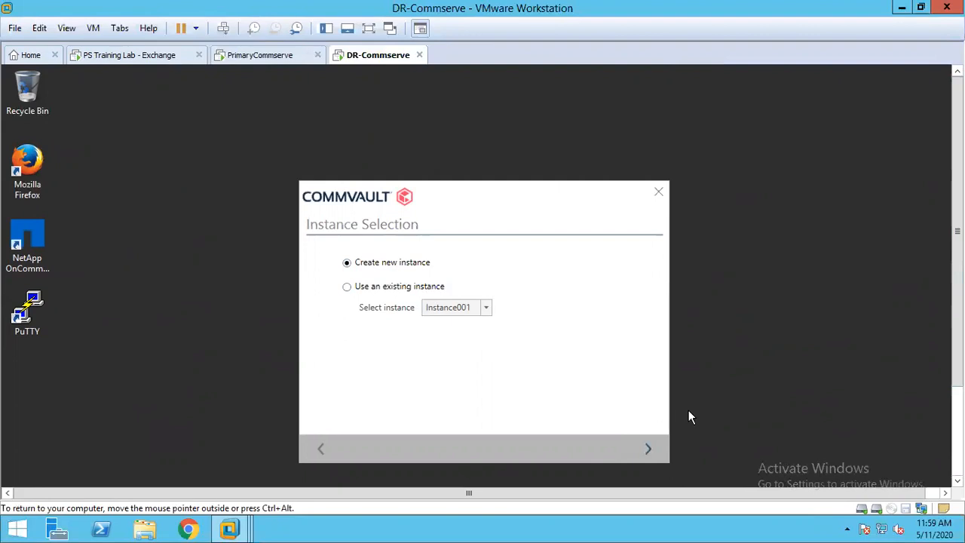
pyautogui.click(647, 450)
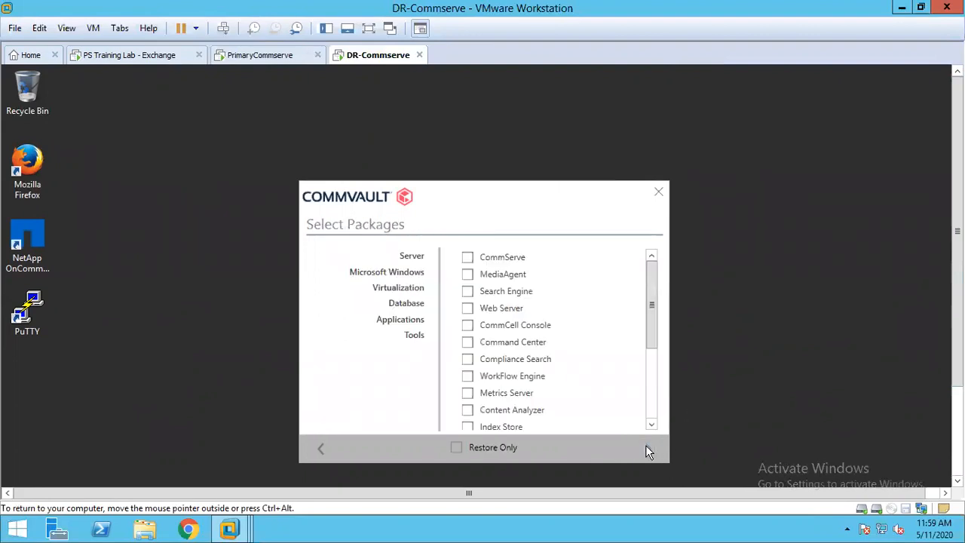
# - Select the SQL Server and CommServe Failover packages and accept the installation path C:\Program Files\Commvault\ContentStore2
pyautogui.click(414, 303)
pyautogui.click(468, 291)
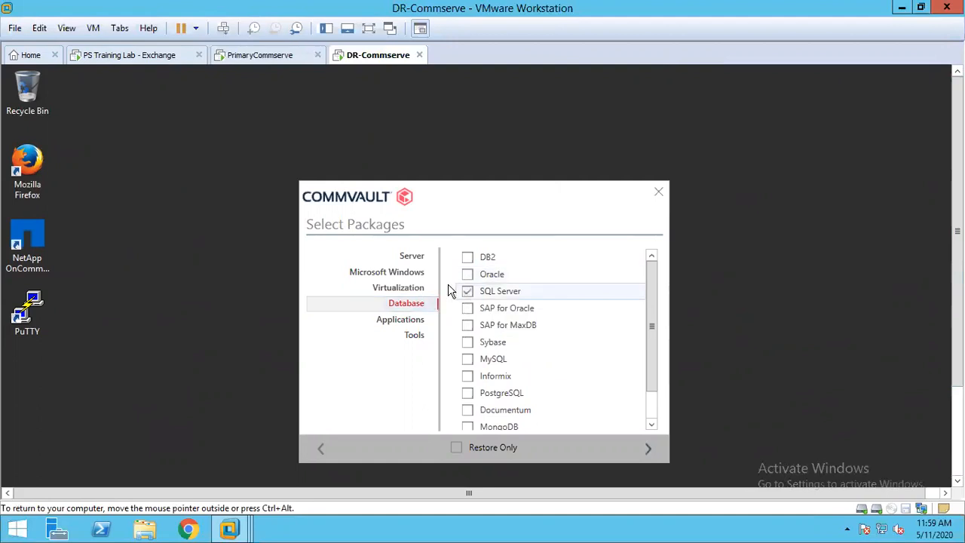
pyautogui.click(361, 257)
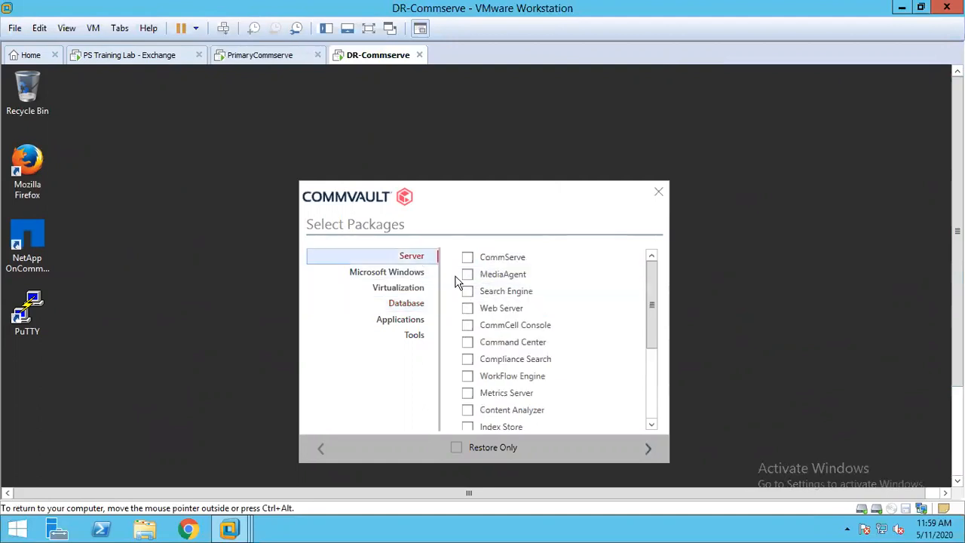
pyautogui.click(653, 402)
pyautogui.click(468, 344)
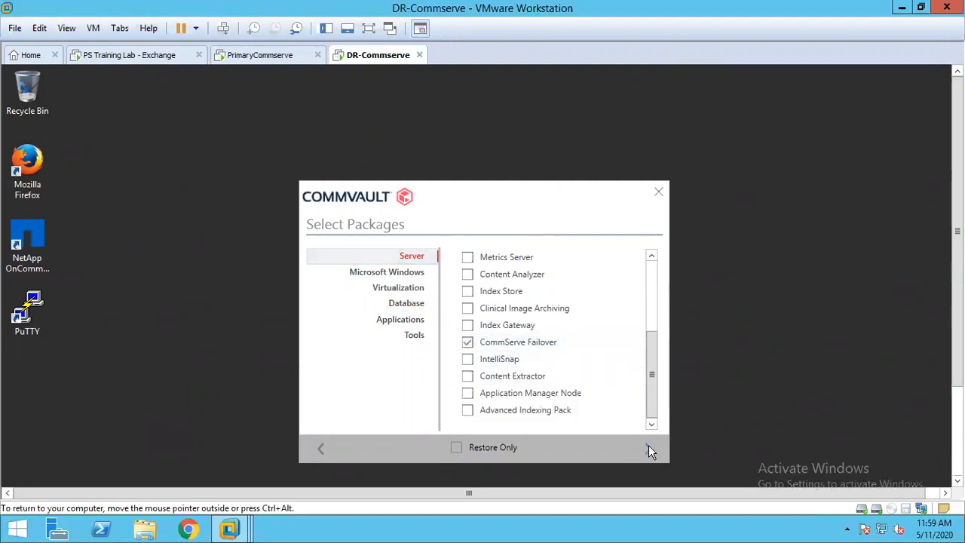
pyautogui.click(649, 448)
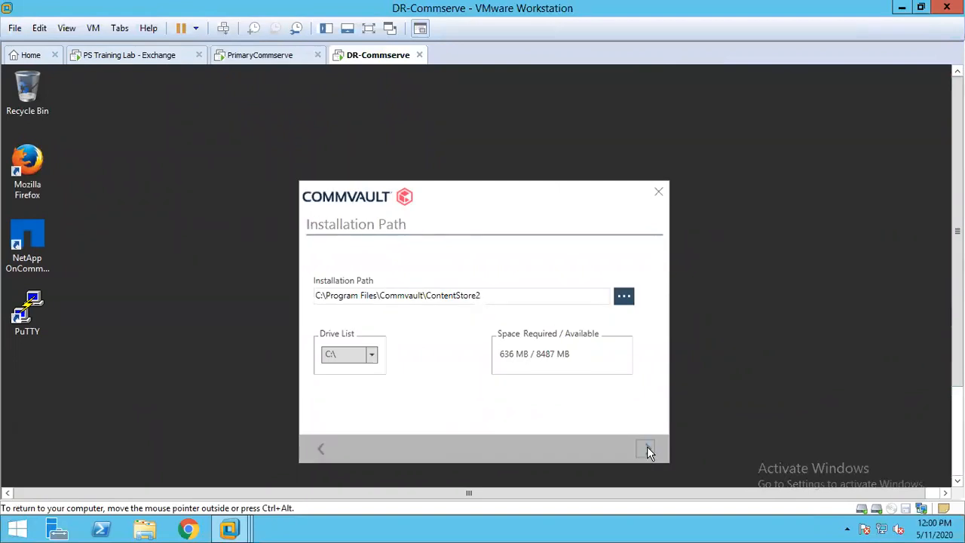
pyautogui.click(647, 447)
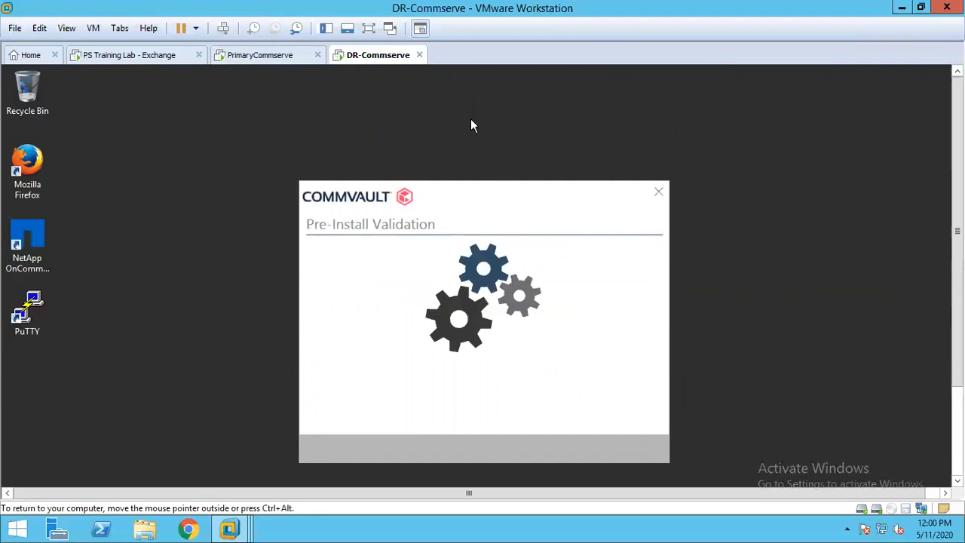
# - Check the installation progress on the PrimaryCommserve and DR-Commserve machines
pyautogui.click(262, 58)
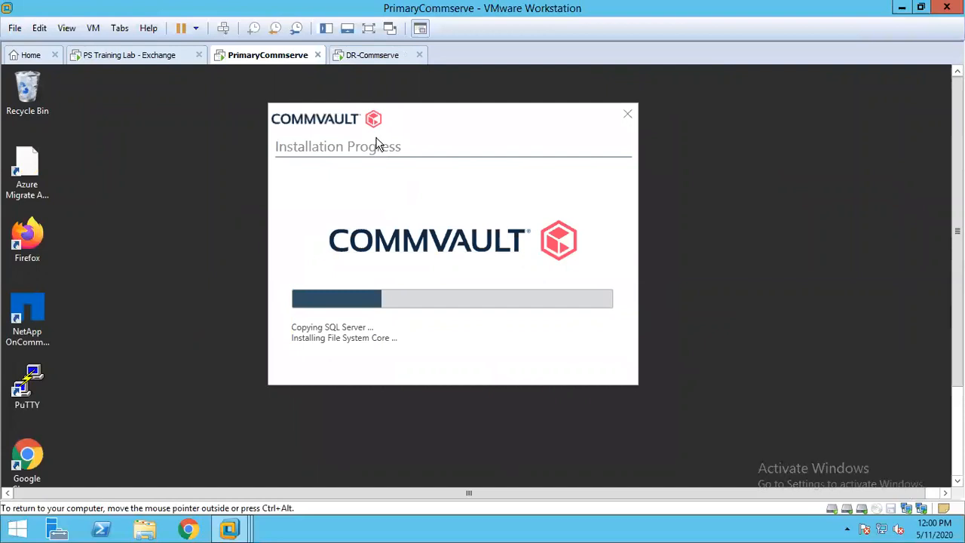
pyautogui.click(367, 61)
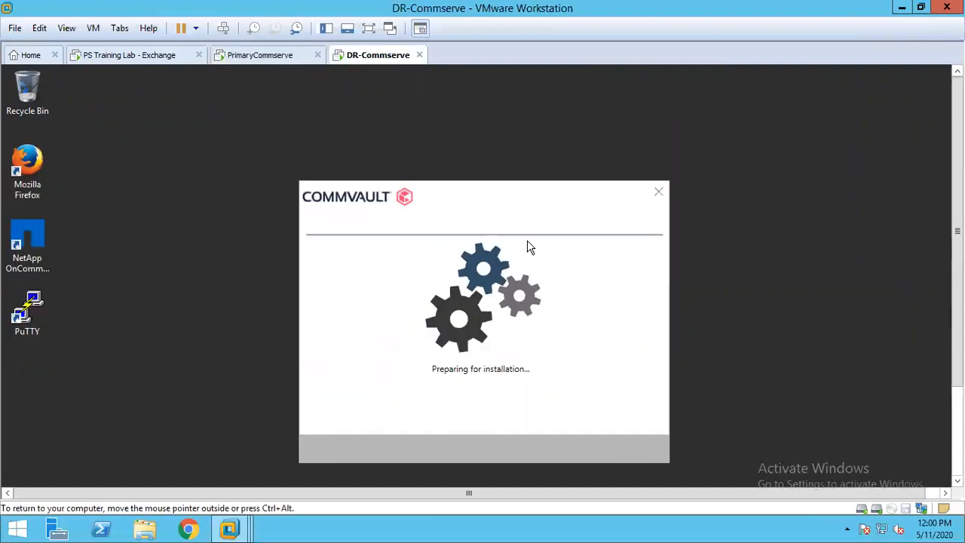
pyautogui.click(268, 59)
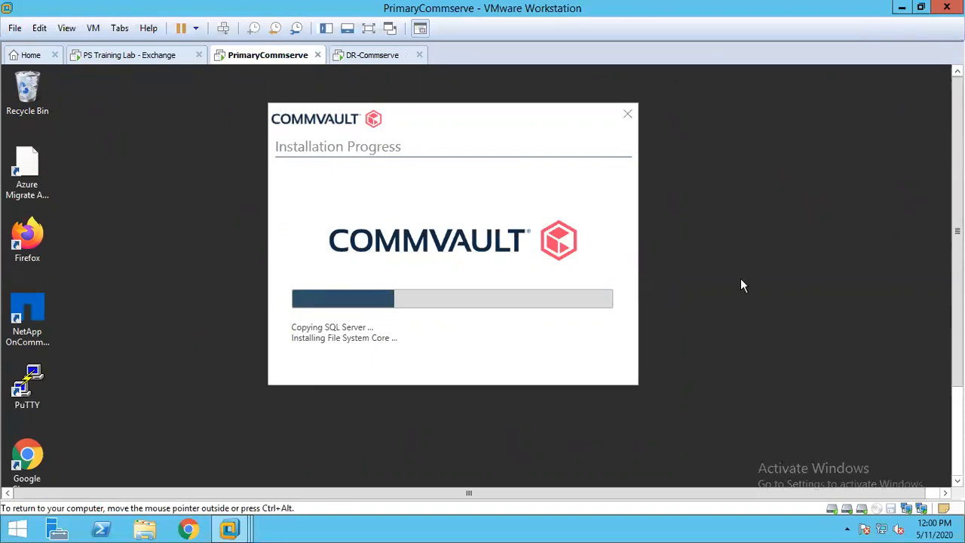
# - Launch the Commvault Commcell Console on the PrimaryCommserve machine
pyautogui.moveTo(957, 280); pyautogui.dragTo(957, 384)
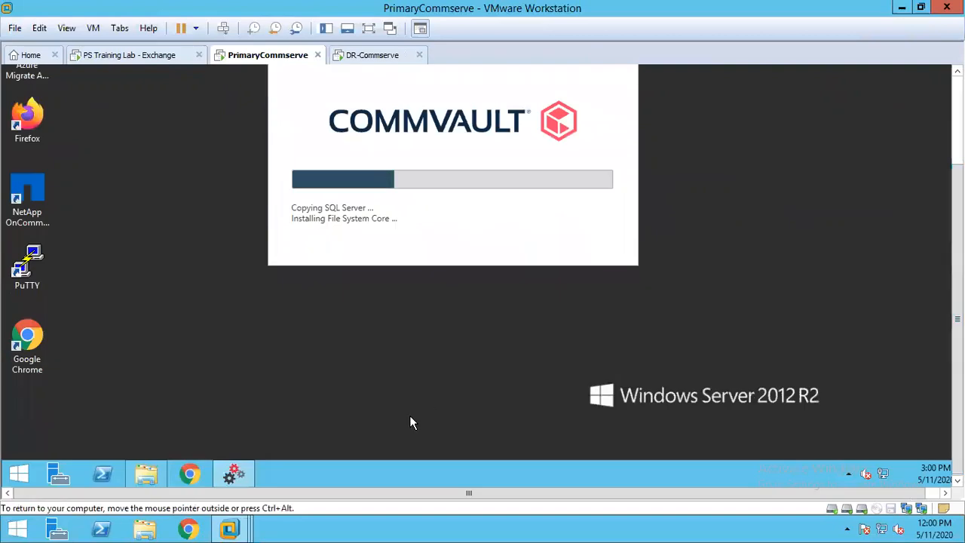
pyautogui.click(19, 473)
pyautogui.click(98, 451)
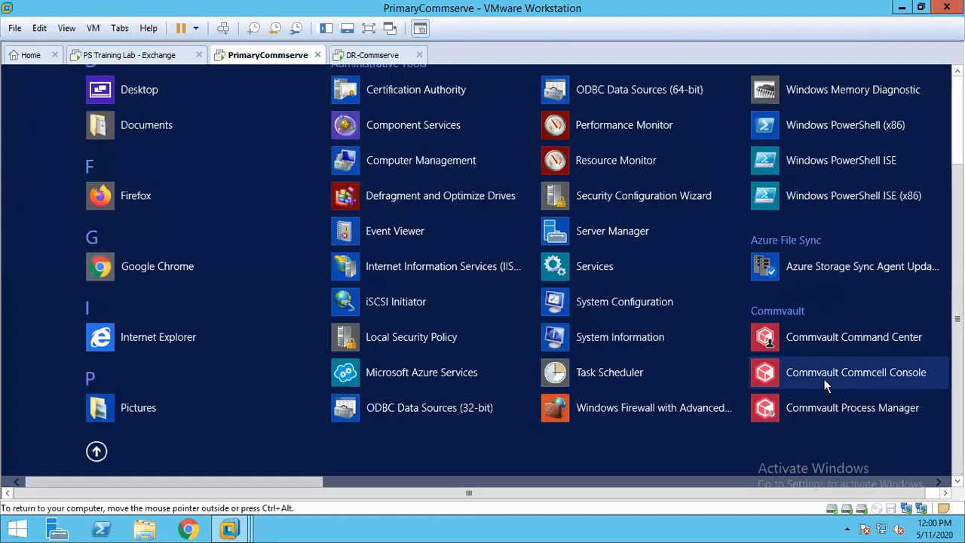
pyautogui.click(814, 374)
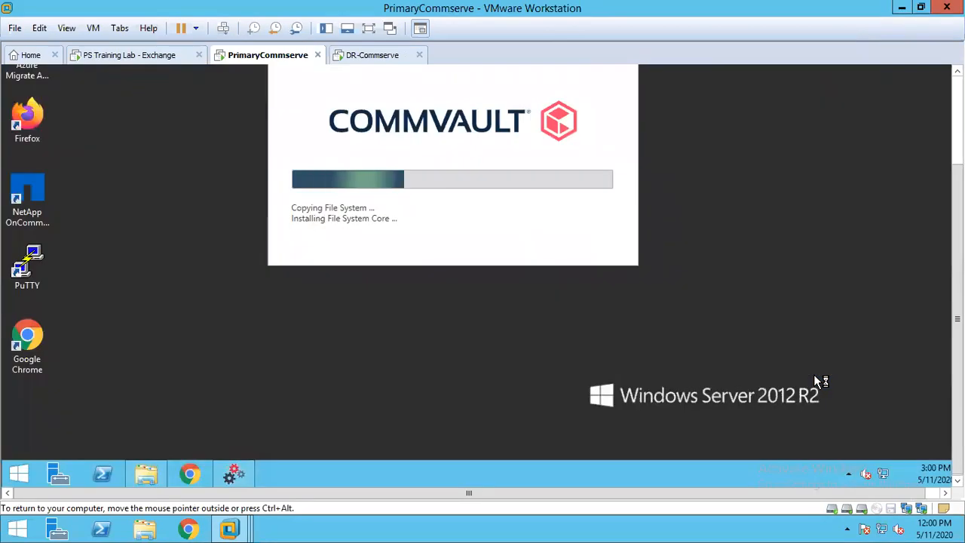
pyautogui.moveTo(957, 319); pyautogui.dragTo(957, 229)
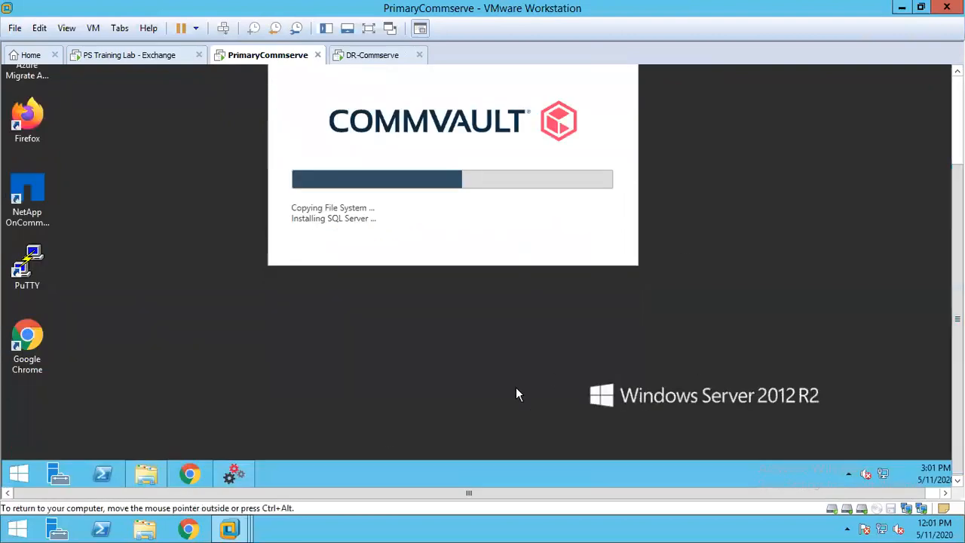
pyautogui.click(18, 473)
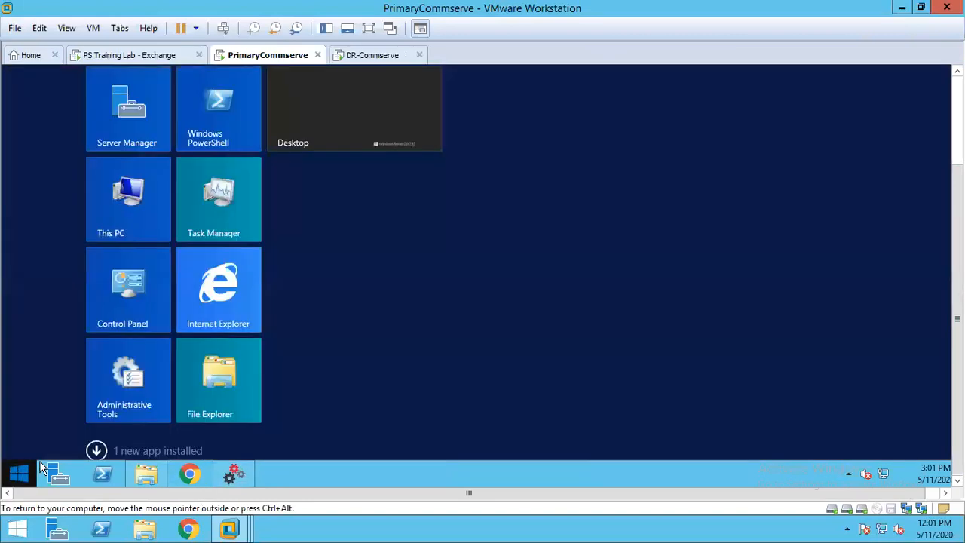
pyautogui.click(96, 451)
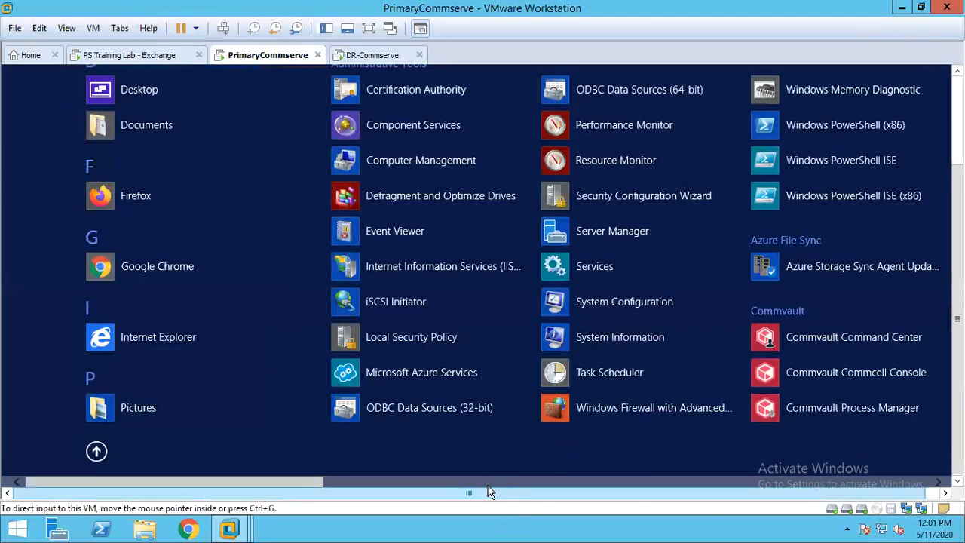
pyautogui.click(850, 372)
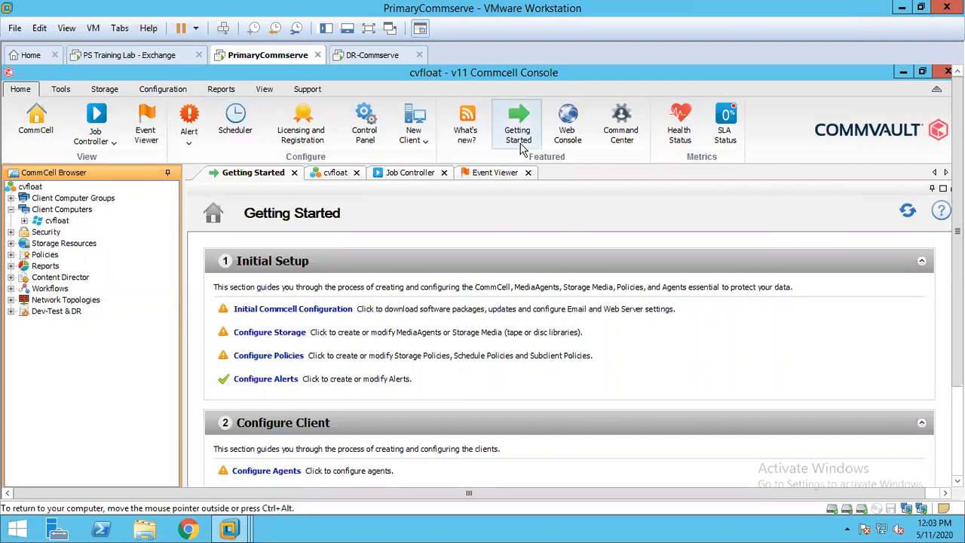
# - Minimize the Commcell Console and move the Commvault installer window higher on the DR-Commserve desktop
pyautogui.click(901, 72)
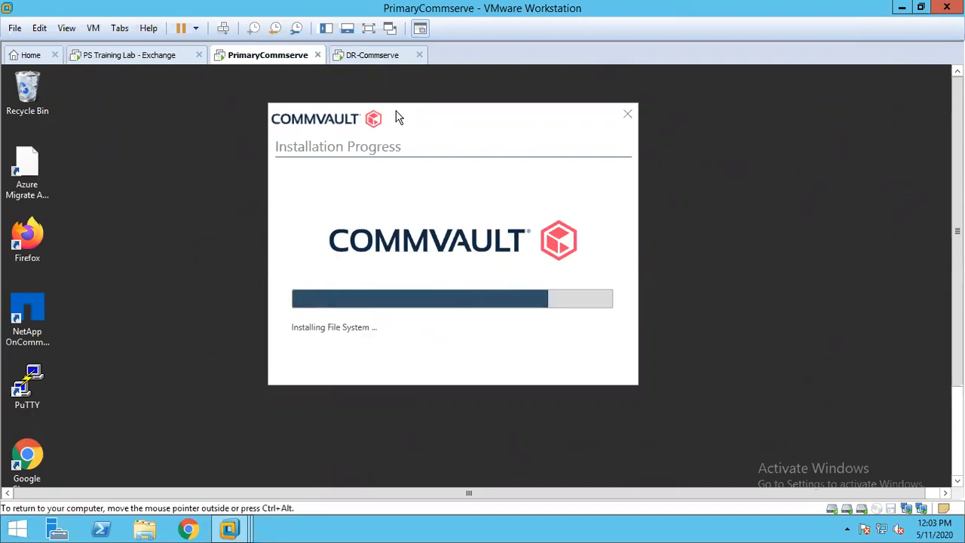
pyautogui.click(375, 56)
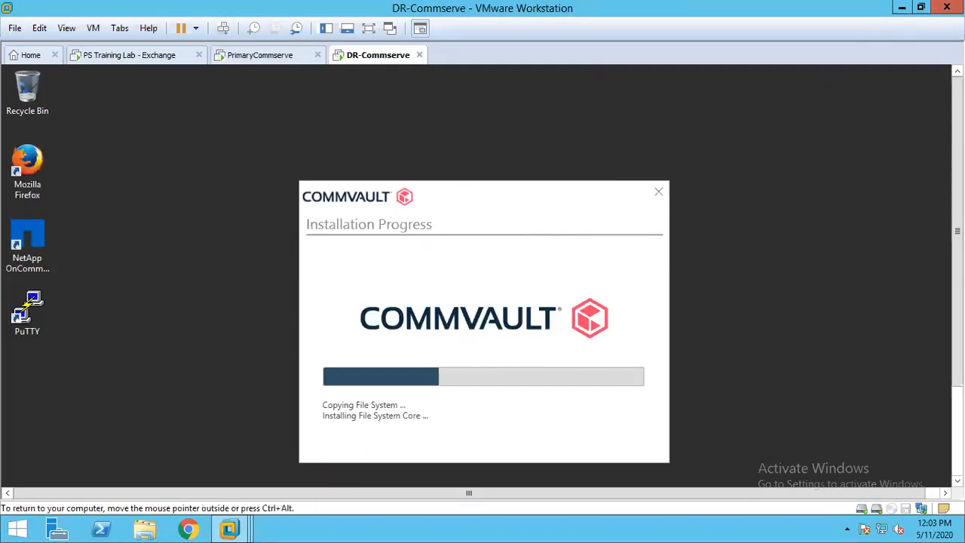
pyautogui.moveTo(459, 189); pyautogui.dragTo(444, 127)
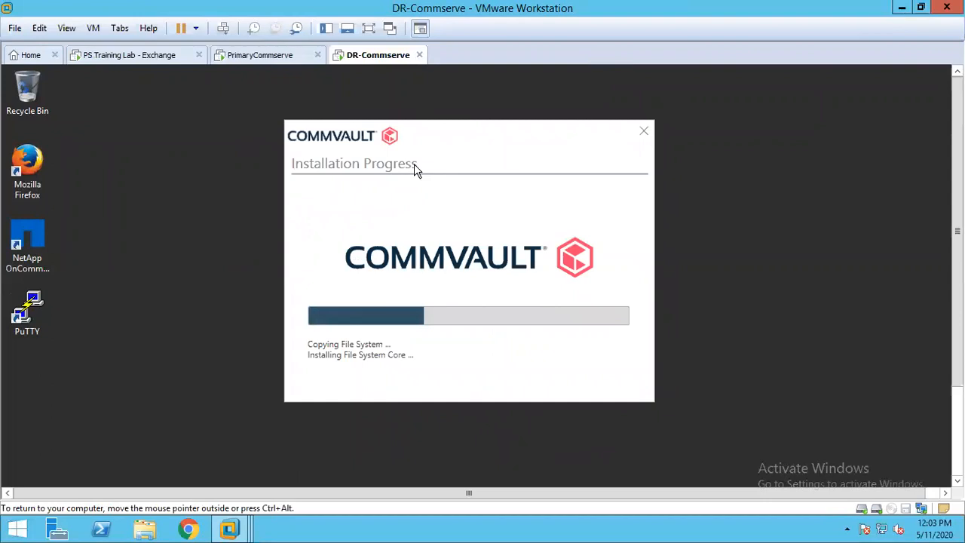
# - Set the new instance's client name to commserve_2 on PrimaryCommserve, keeping the host name CommServe.cv.lab
pyautogui.click(286, 59)
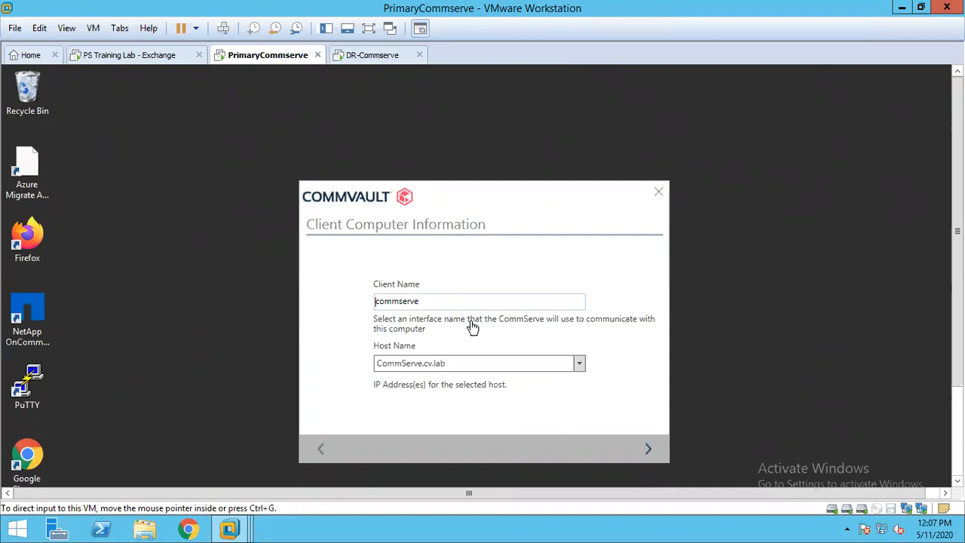
pyautogui.click(435, 301)
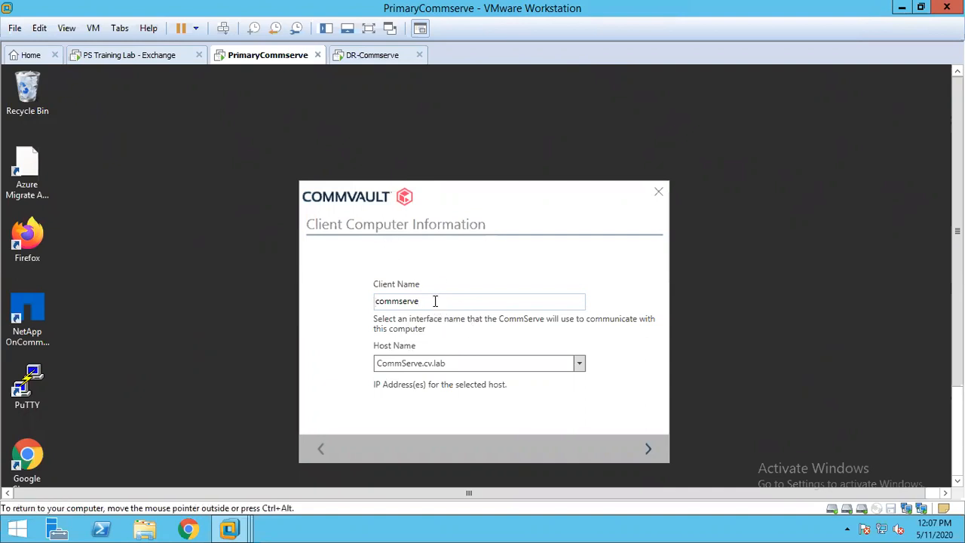
pyautogui.write('_2')
pyautogui.click(647, 448)
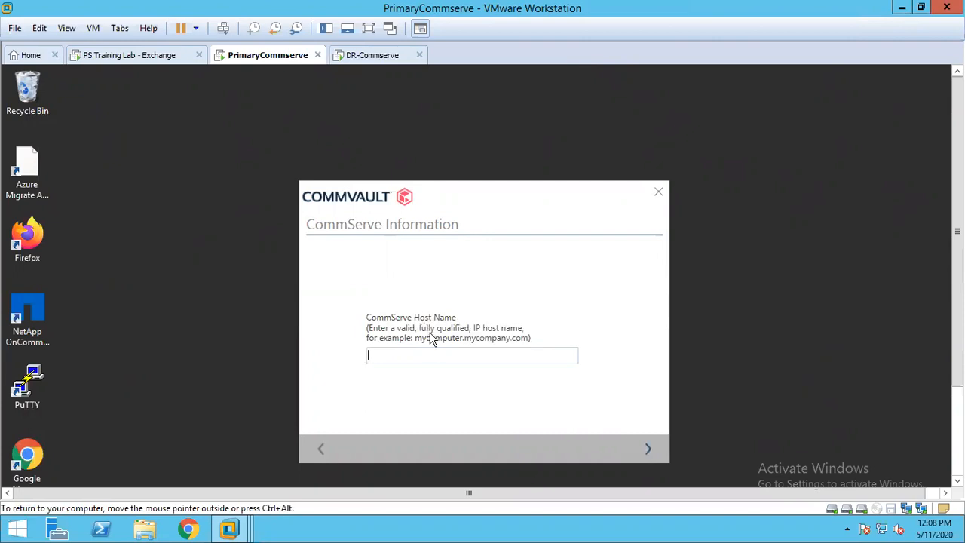
# - Enter cvfloat as the CommServe host name and continue to the CommServe authentication
pyautogui.write('cvfloat.')
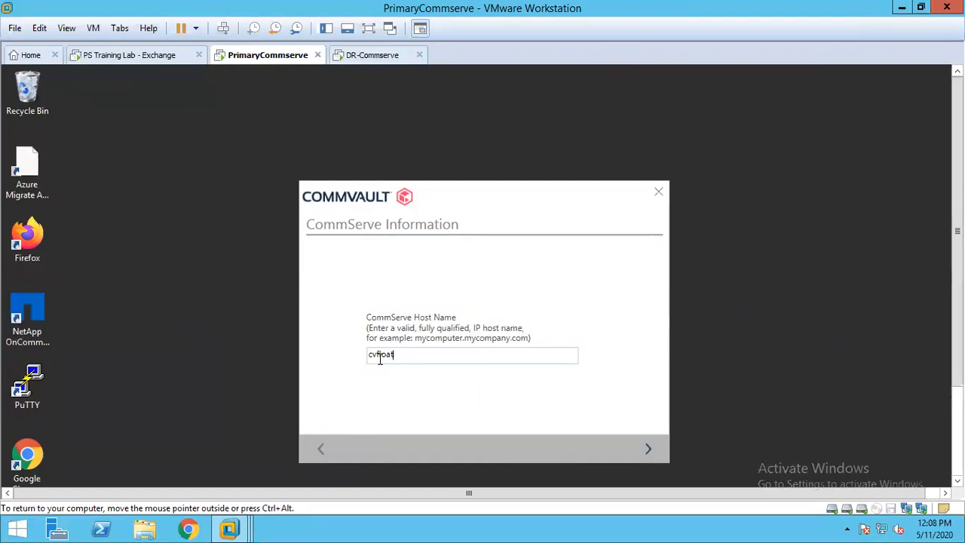
pyautogui.click(650, 450)
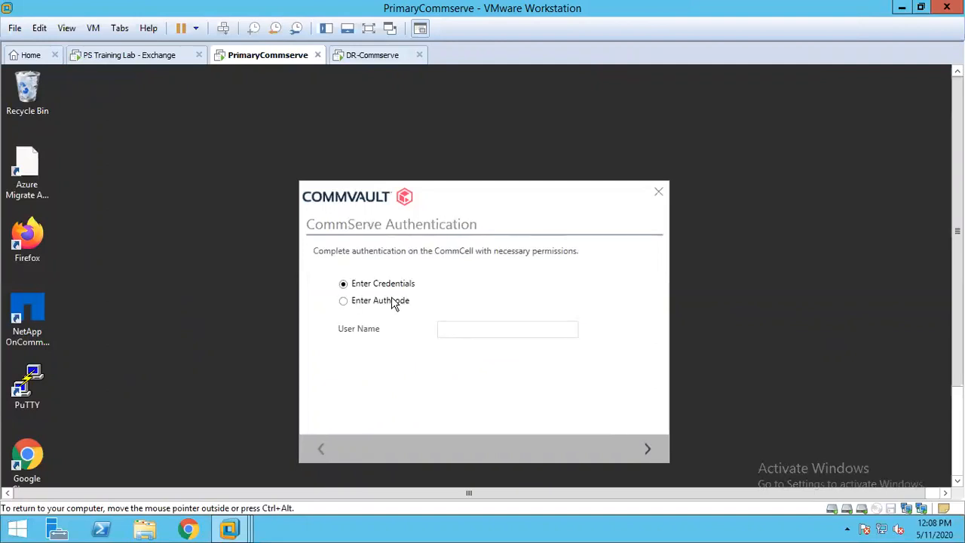
# - Authenticate to the CommServe as admin with the account password and finish the instance installation on PrimaryCommserve
pyautogui.click(453, 329)
pyautogui.write('admin')
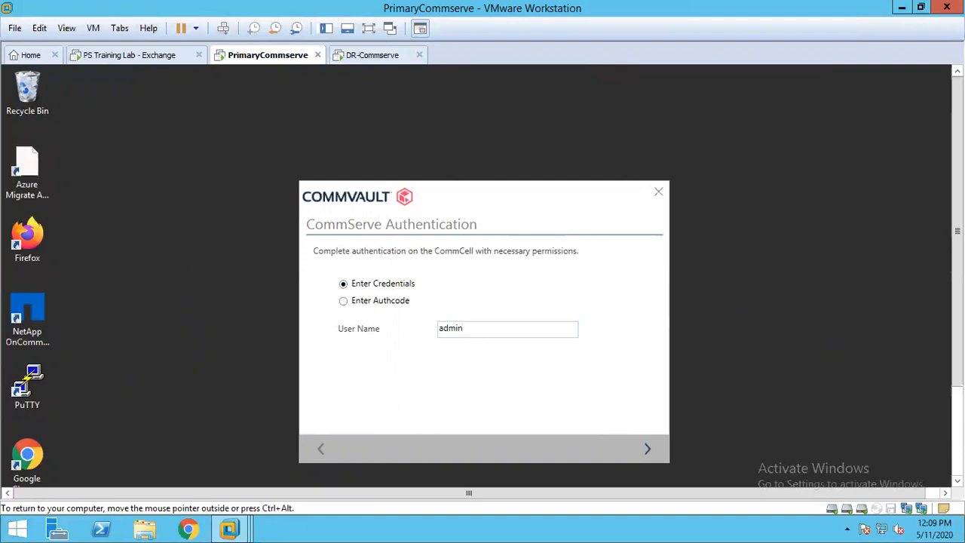
pyautogui.press('Return')
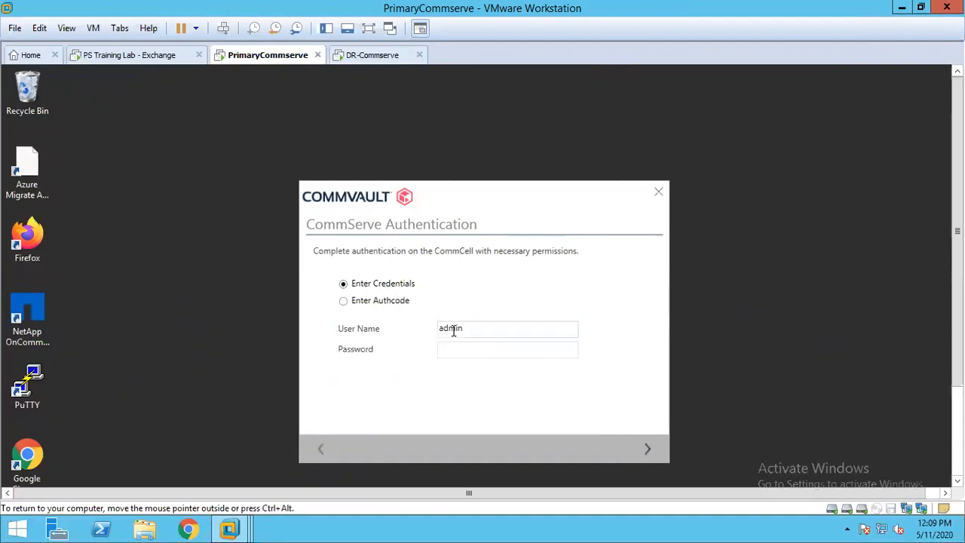
pyautogui.click(454, 348)
pyautogui.write('**********')
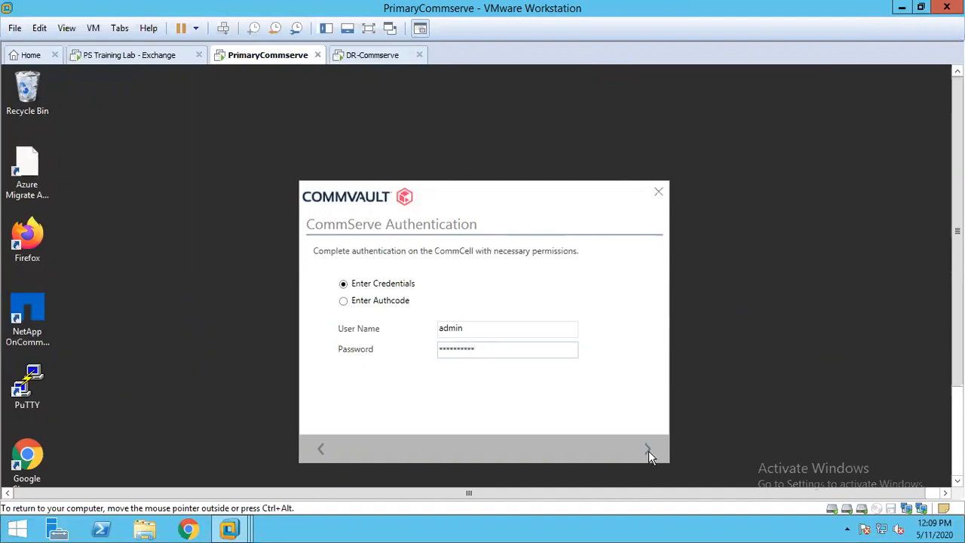
pyautogui.click(646, 449)
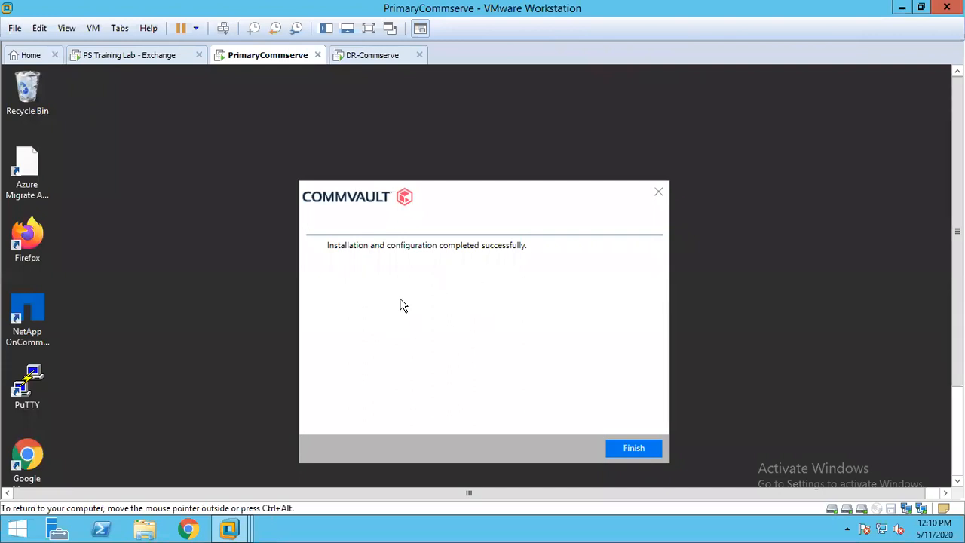
pyautogui.click(629, 448)
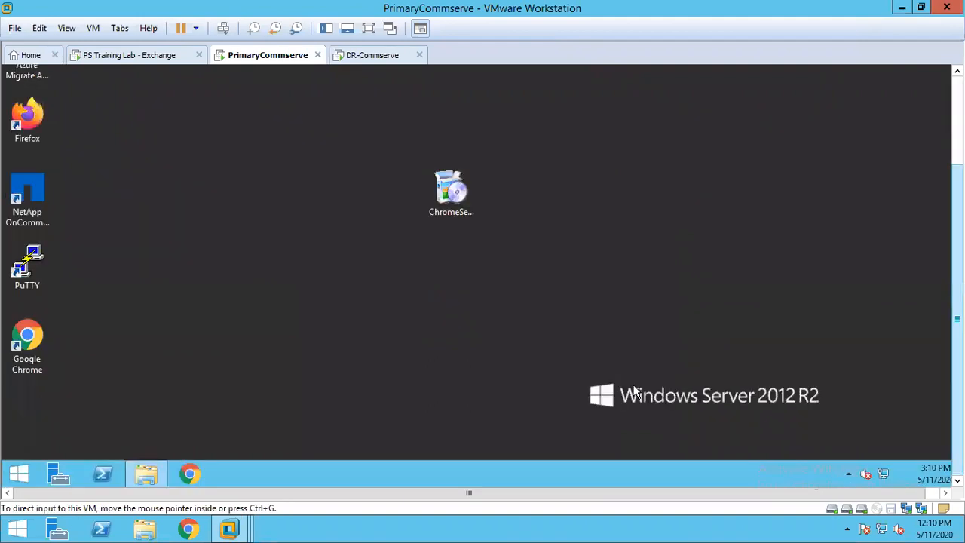
# - Open the Commvault Commcell Console on the PrimaryCommserve machine
pyautogui.click(18, 474)
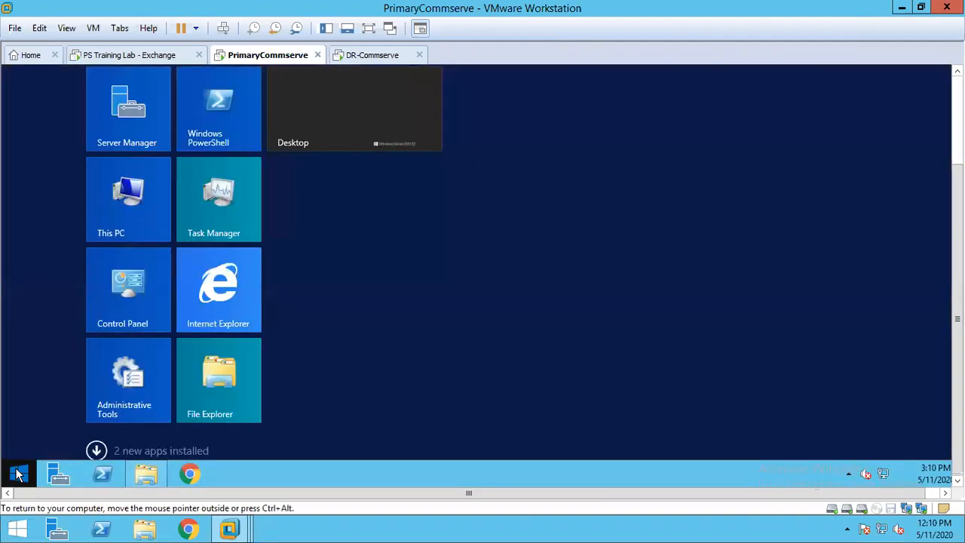
pyautogui.click(96, 450)
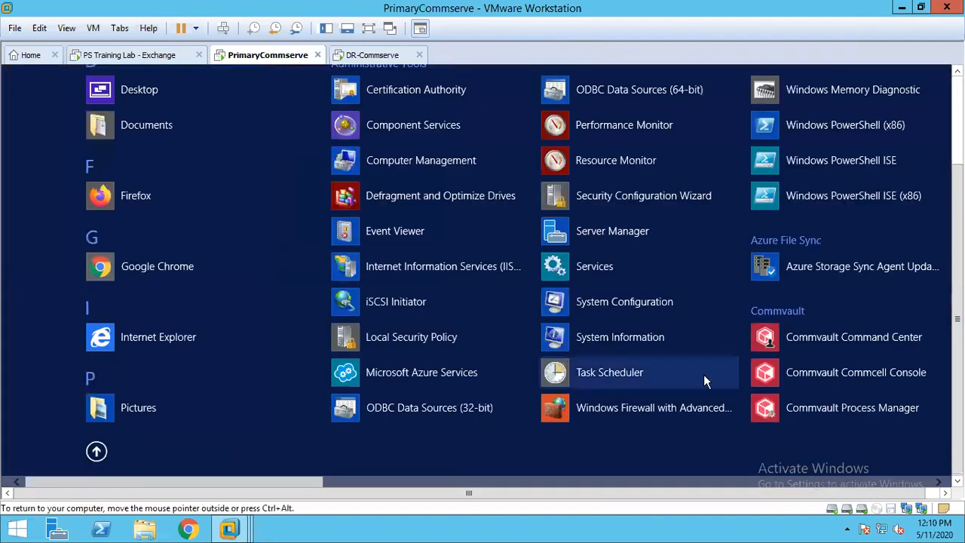
pyautogui.click(792, 381)
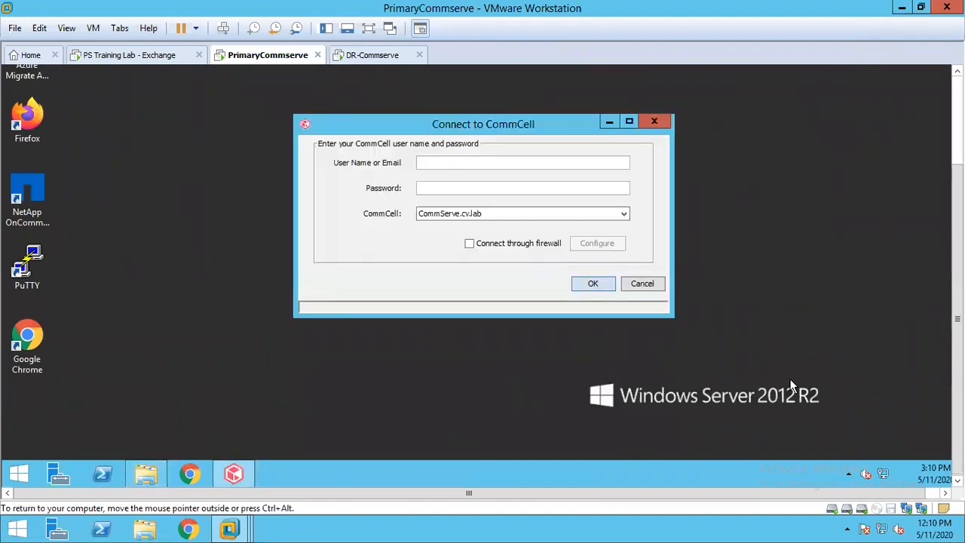
# - Sign in to the CommCell as admin with the account password and expand the Client Computers in the CommCell Browser
pyautogui.write('admin')
pyautogui.press('Tab')
pyautogui.write('*********')
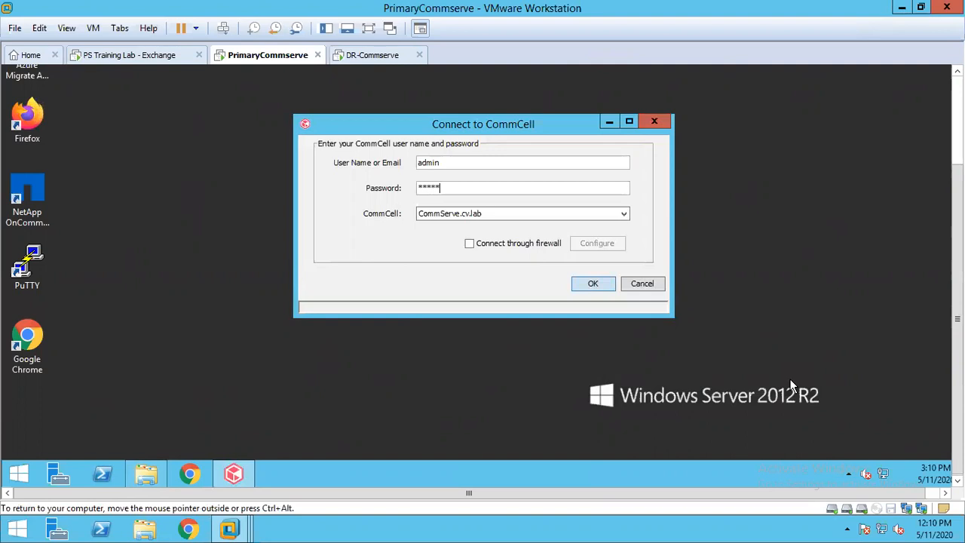
pyautogui.write('*')
pyautogui.press('Return')
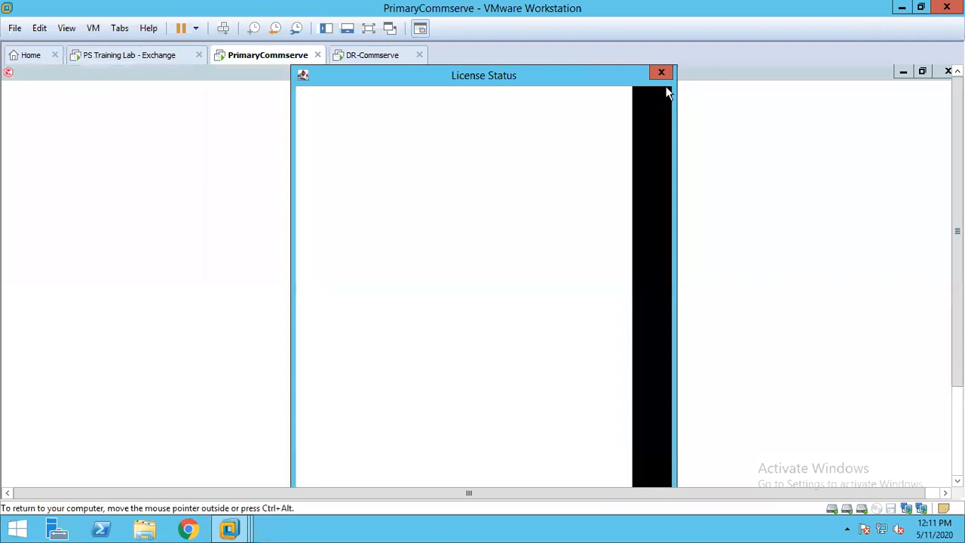
pyautogui.click(661, 73)
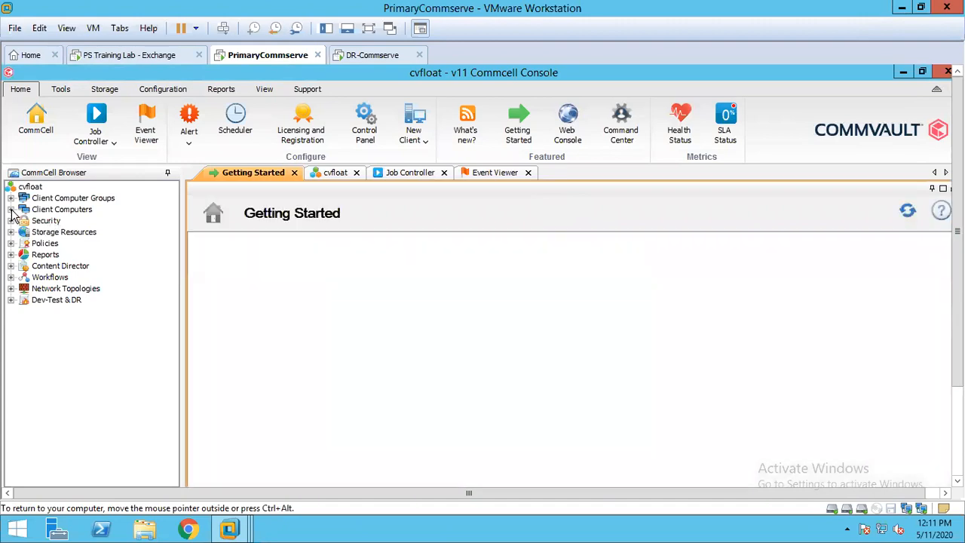
pyautogui.click(11, 210)
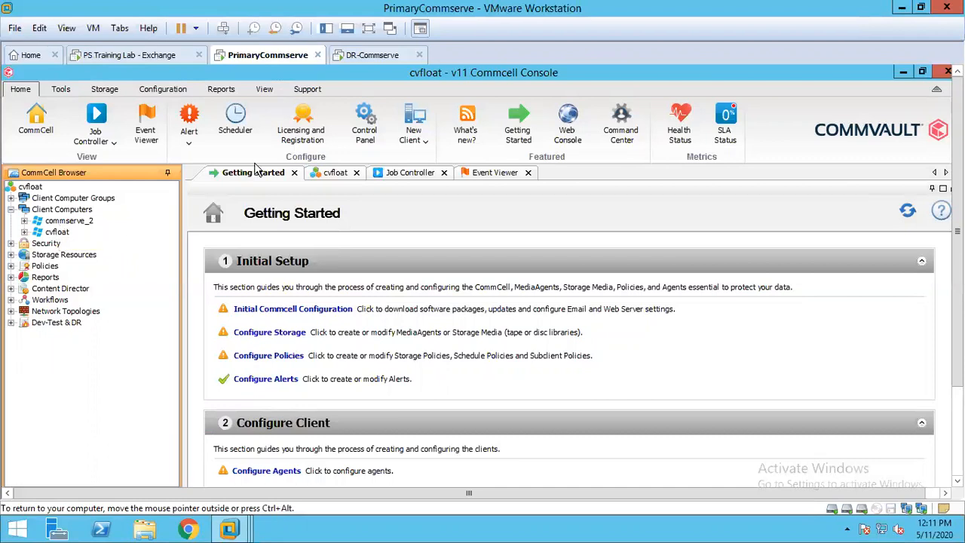
# - Set the new instance's client name to drcv_2 on DR-Commserve, keeping the host name drcv.cv.lab
pyautogui.click(367, 58)
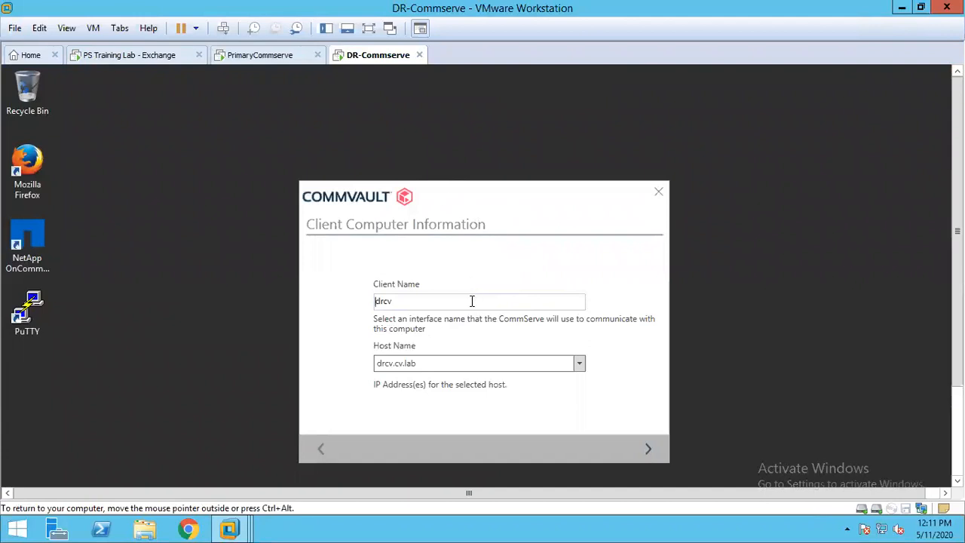
pyautogui.click(422, 304)
pyautogui.write('_2')
pyautogui.click(648, 449)
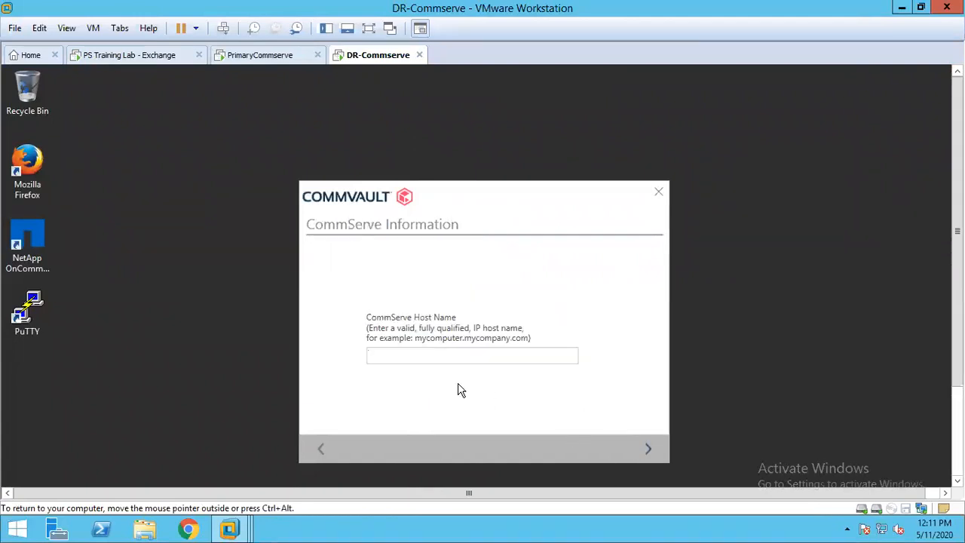
# - Enter cvfloat as the CommServe host name for the DR-Commserve instance and authenticate as admin with the account password
pyautogui.write('cvfloat')
pyautogui.click(646, 452)
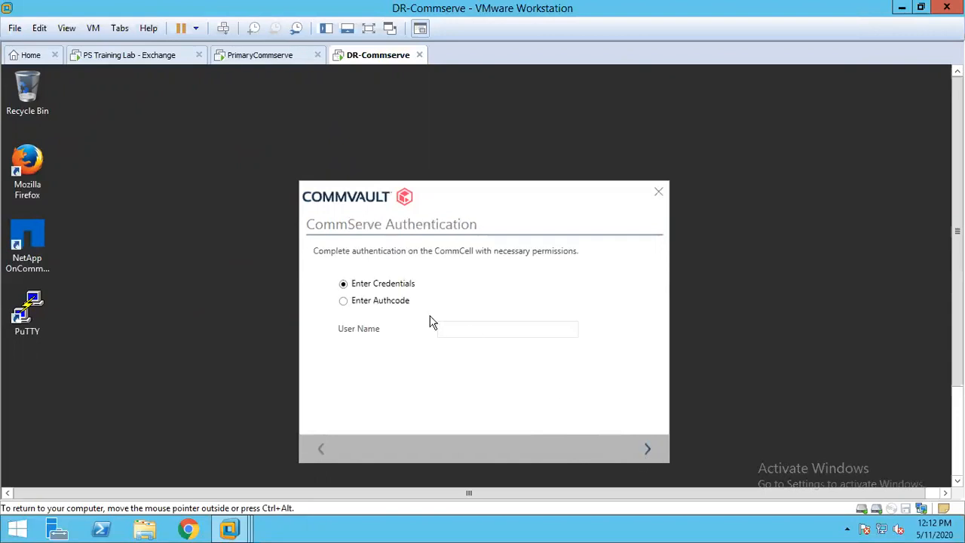
pyautogui.click(459, 330)
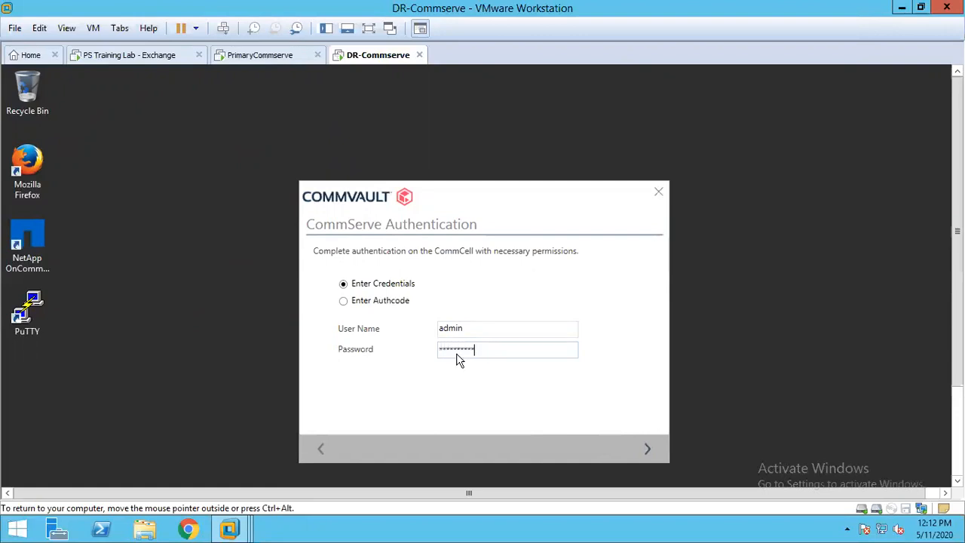
pyautogui.press('Return')
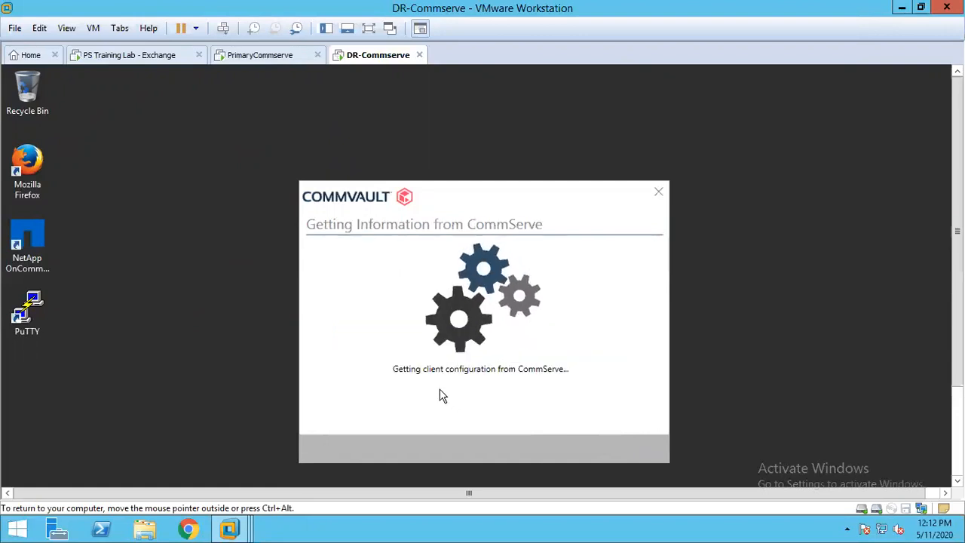
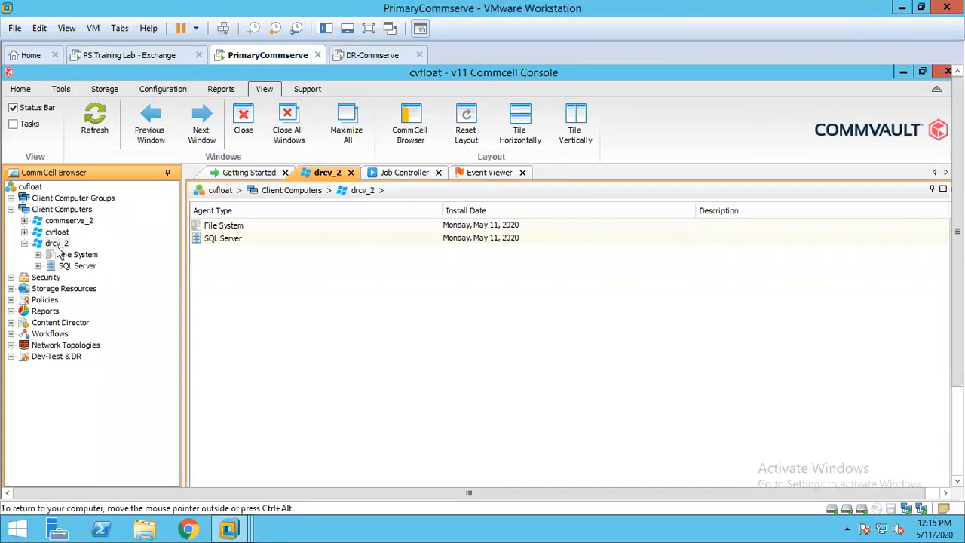
# - Open the Commvault Commcell Console on the DR-Commserve machine
pyautogui.click(369, 55)
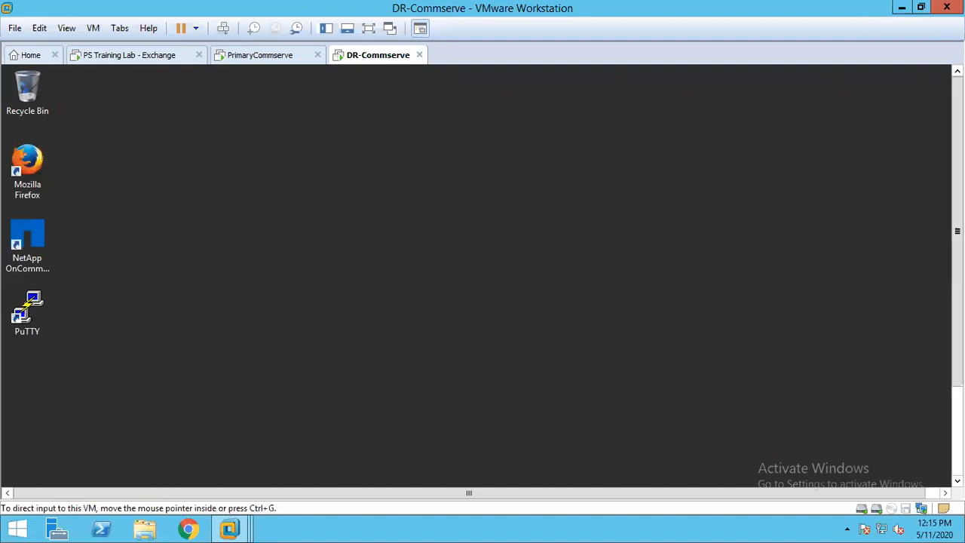
pyautogui.click(18, 473)
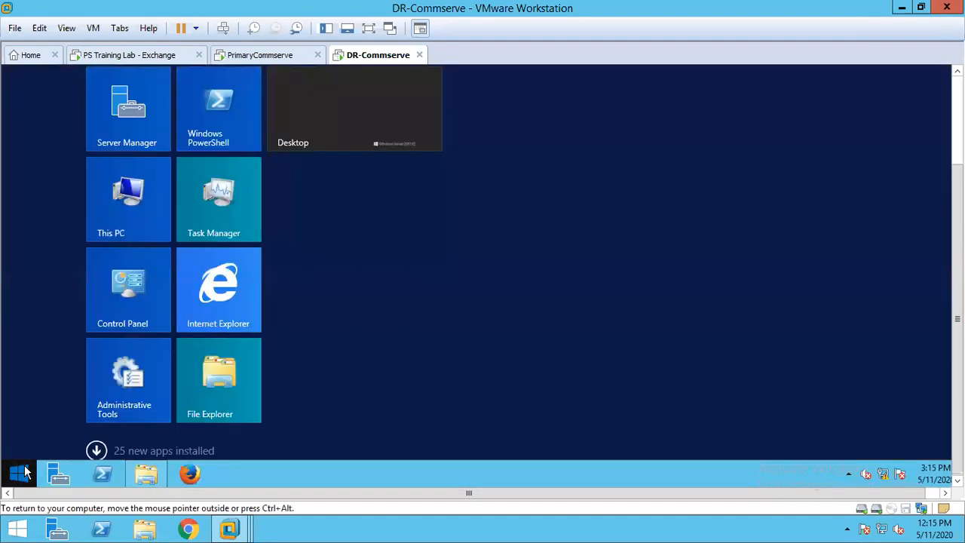
pyautogui.click(94, 452)
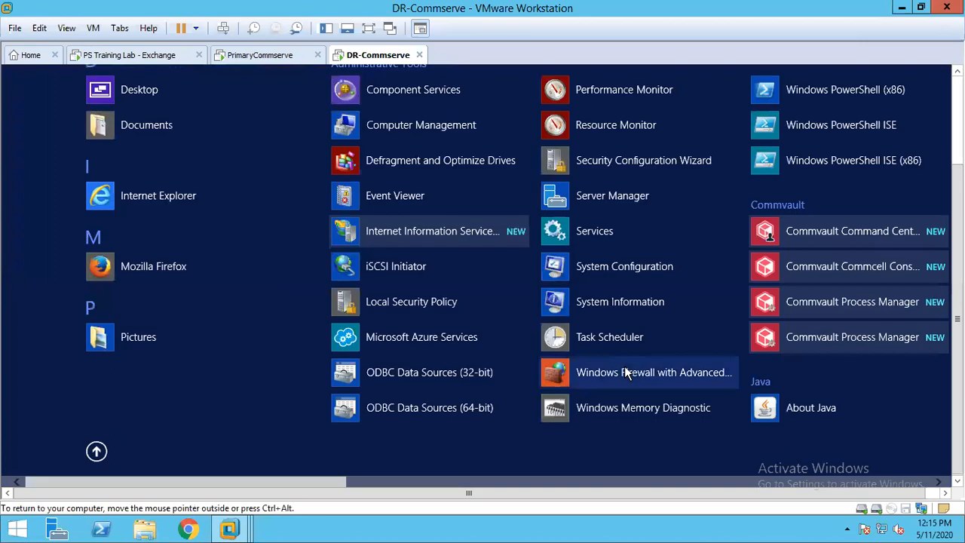
pyautogui.click(858, 276)
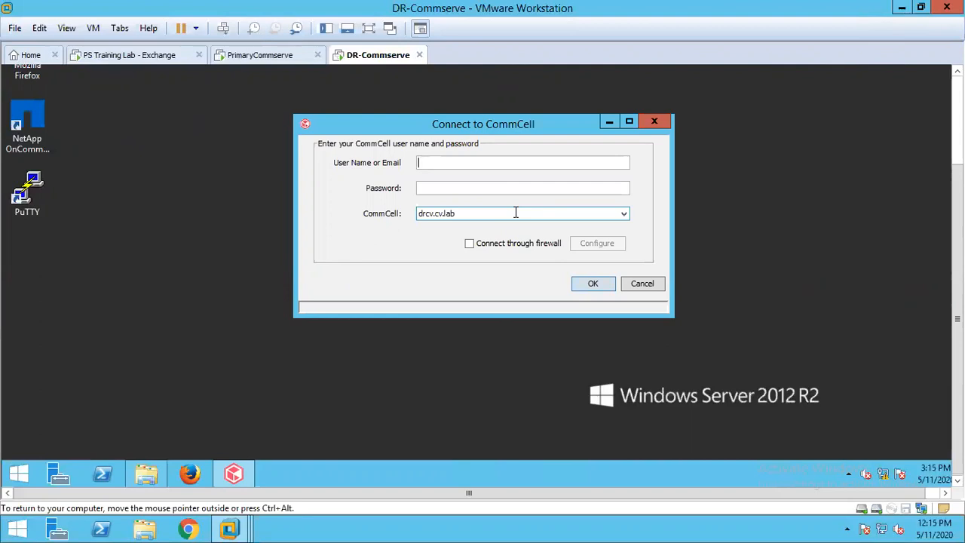
# - Sign in to the DR CommCell as admin with the account password, dismiss the license reminder and expand the Client Computers
pyautogui.write('admin**********')
pyautogui.press('Return')
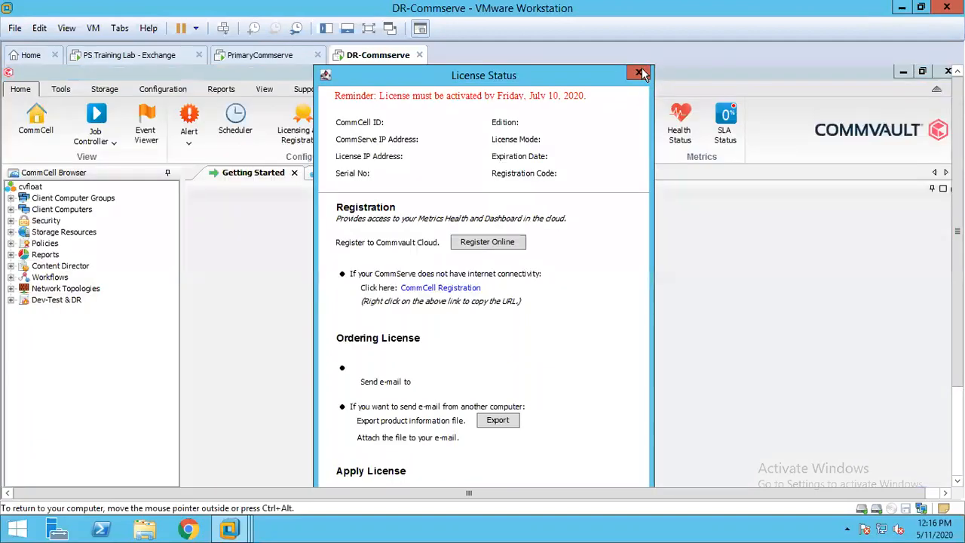
pyautogui.click(639, 71)
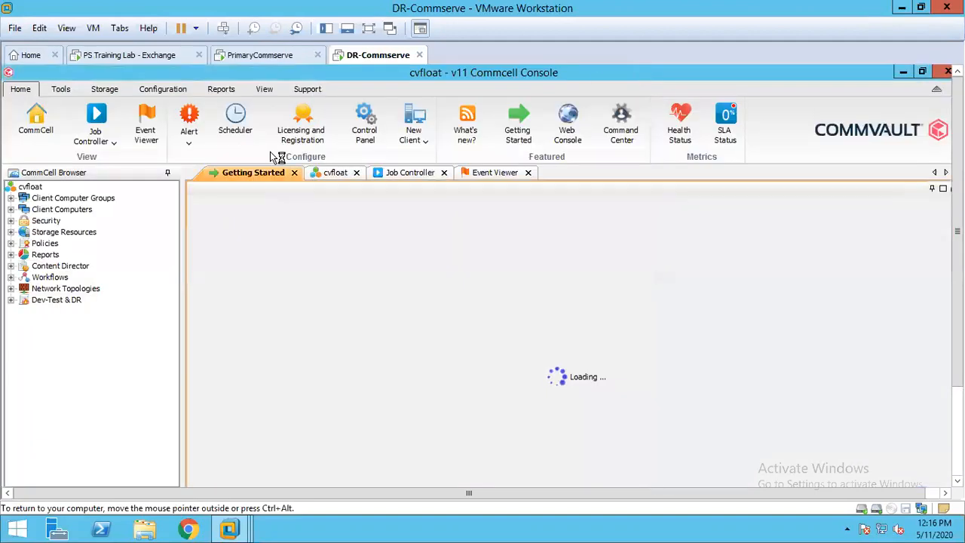
pyautogui.click(11, 208)
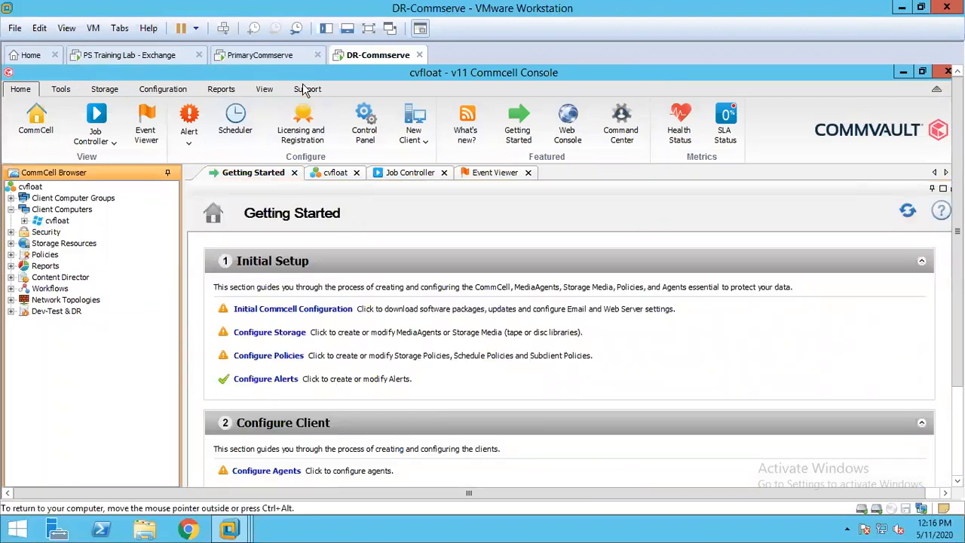
# - Return to the PrimaryCommserve console and examine its client computers, libraries, MediaAgents and storage policies in the CommCell Browser
pyautogui.click(283, 62)
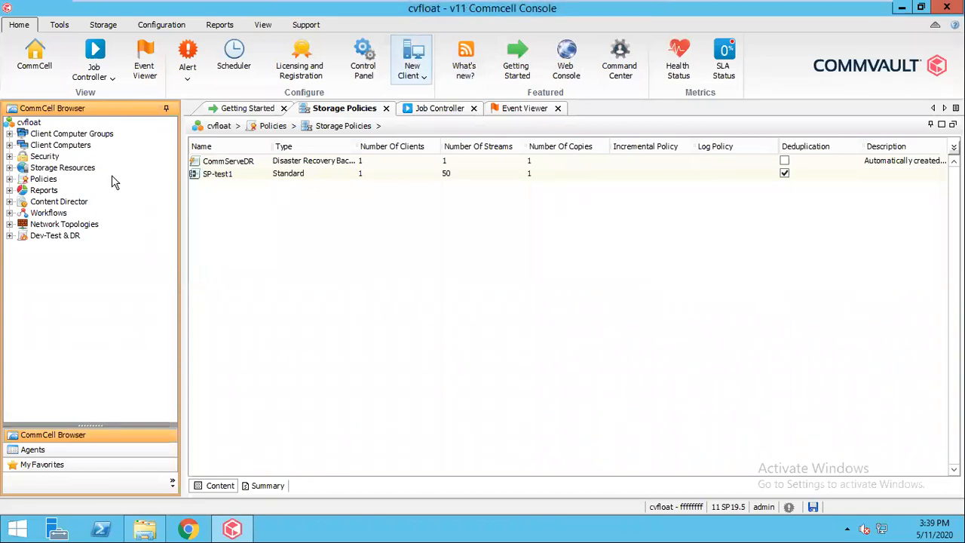
pyautogui.click(9, 145)
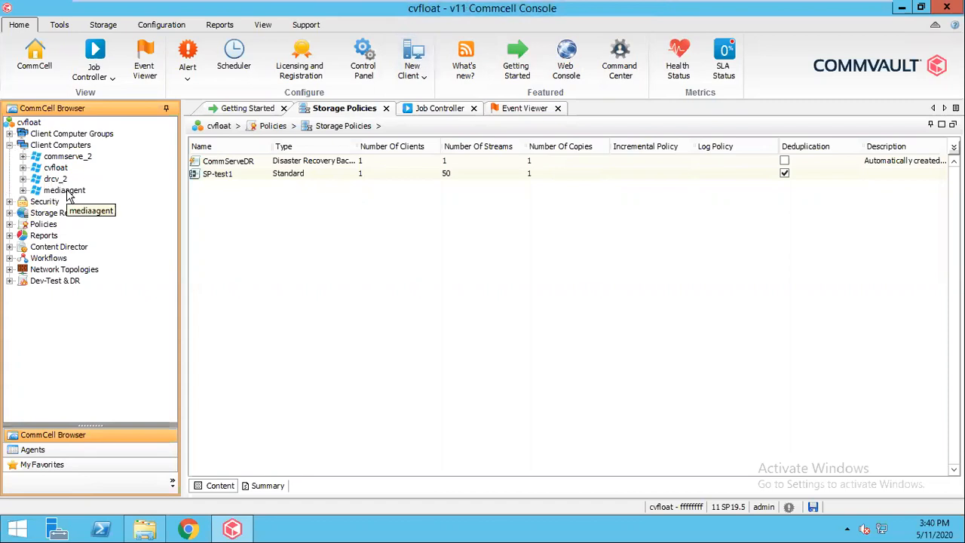
pyautogui.click(9, 213)
pyautogui.doubleClick(58, 247)
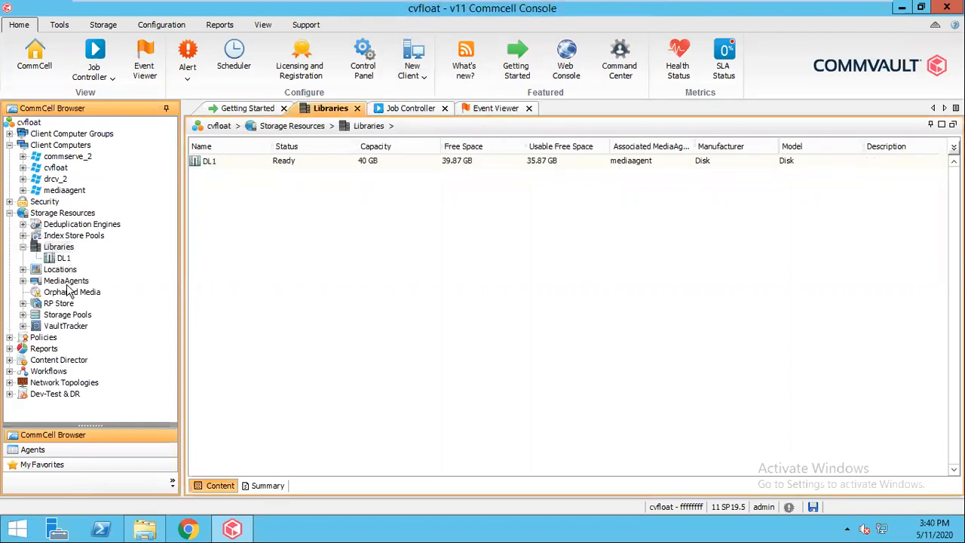
pyautogui.doubleClick(60, 281)
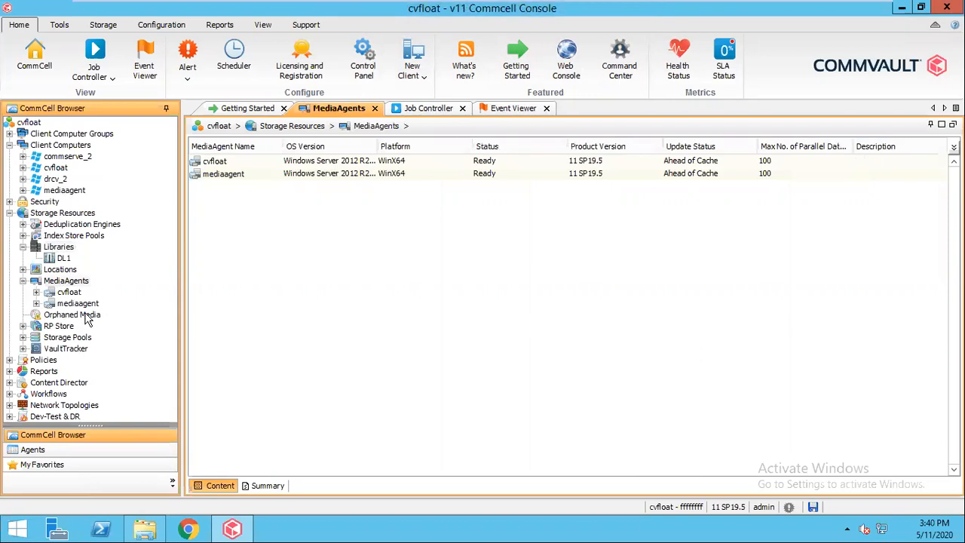
pyautogui.click(77, 306)
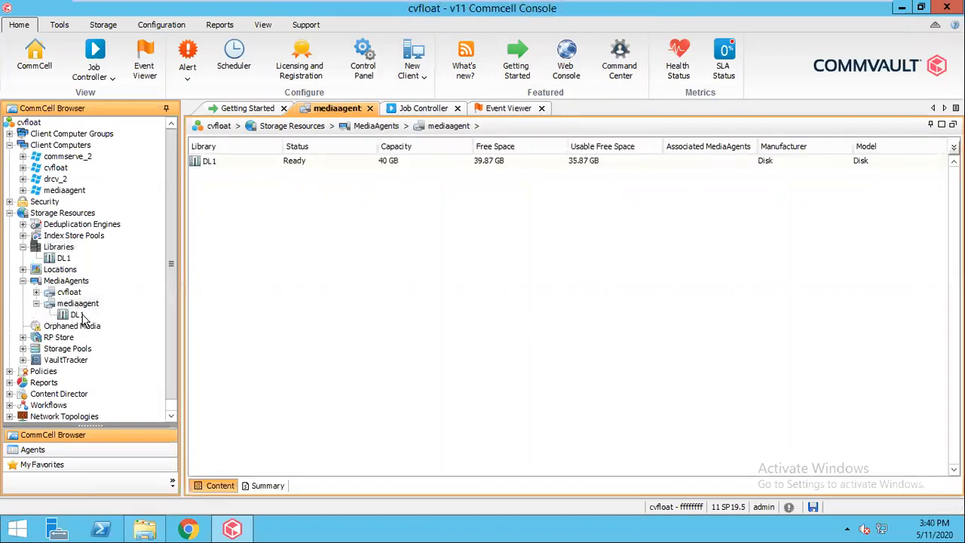
pyautogui.click(23, 280)
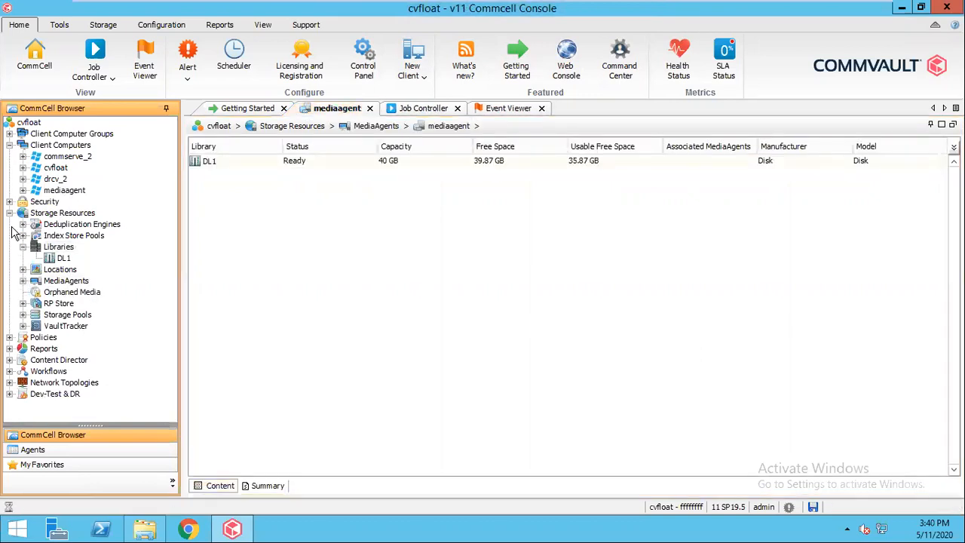
pyautogui.click(9, 213)
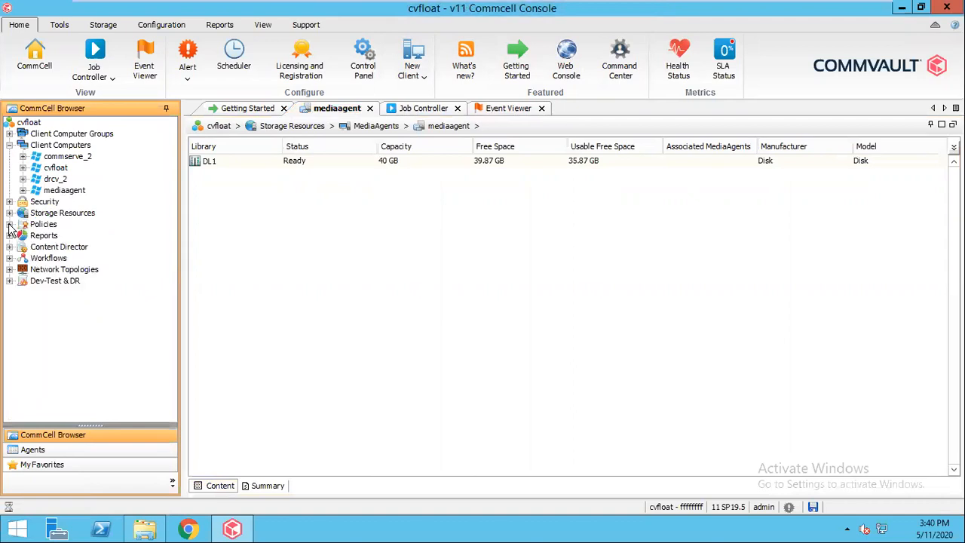
pyautogui.click(9, 224)
pyautogui.click(64, 280)
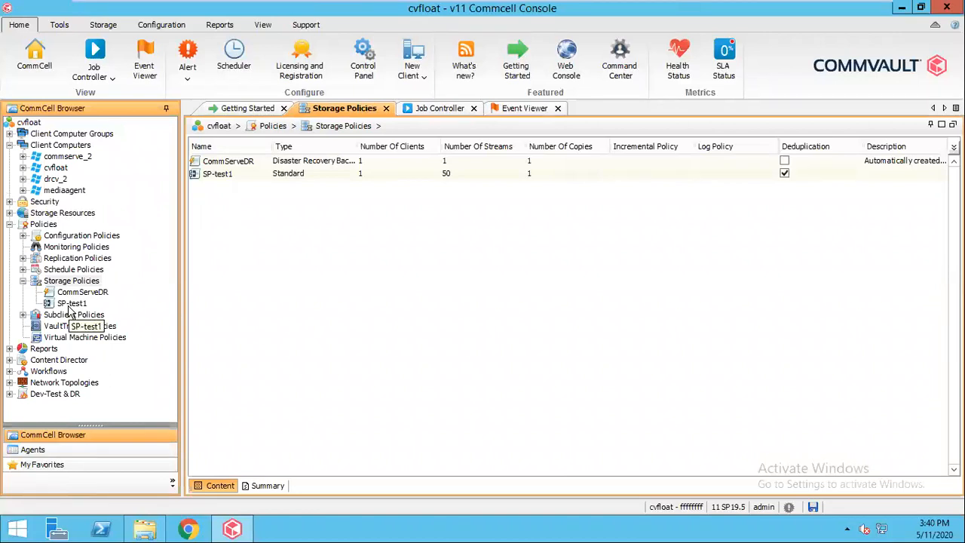
pyautogui.click(9, 224)
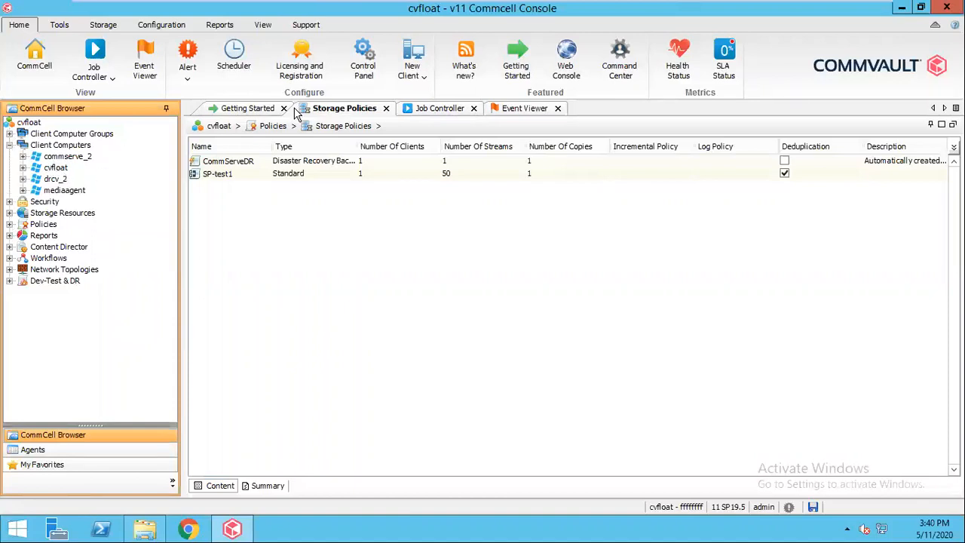
# - Open the CommServe LiveSync configuration and enable CommServe Live Sync
pyautogui.click(366, 78)
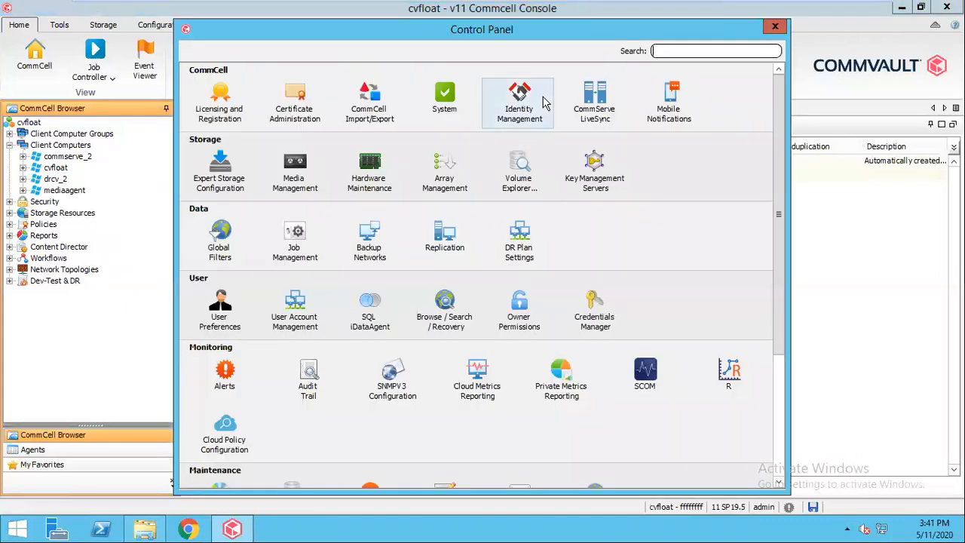
pyautogui.doubleClick(596, 120)
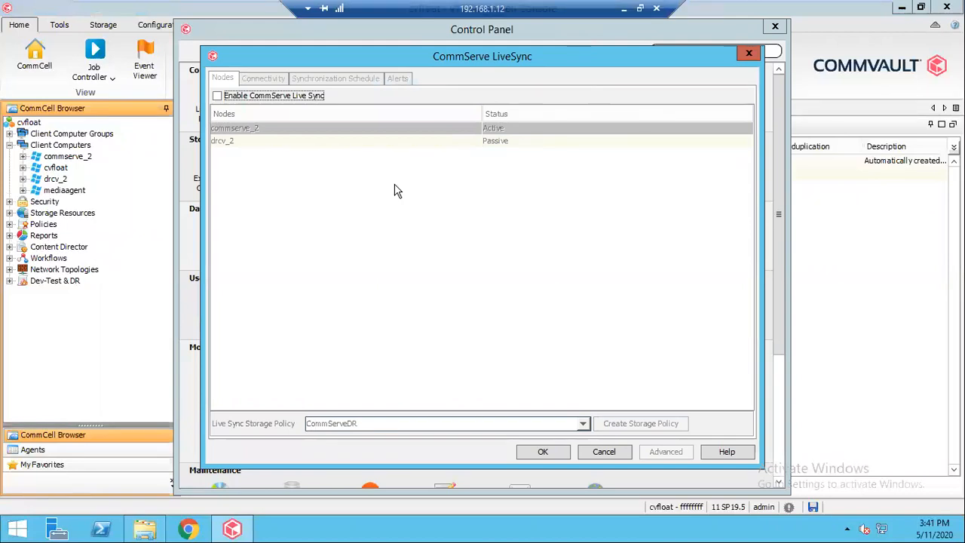
pyautogui.click(241, 96)
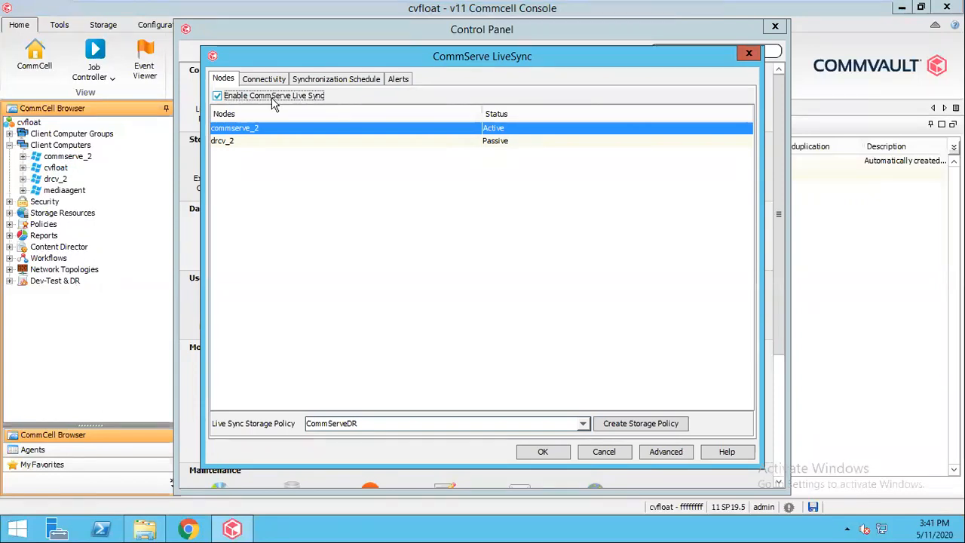
# - Check the commserve_2 and drcv_2 nodes and set the Live Sync Storage Policy to SP-test1
pyautogui.click(245, 142)
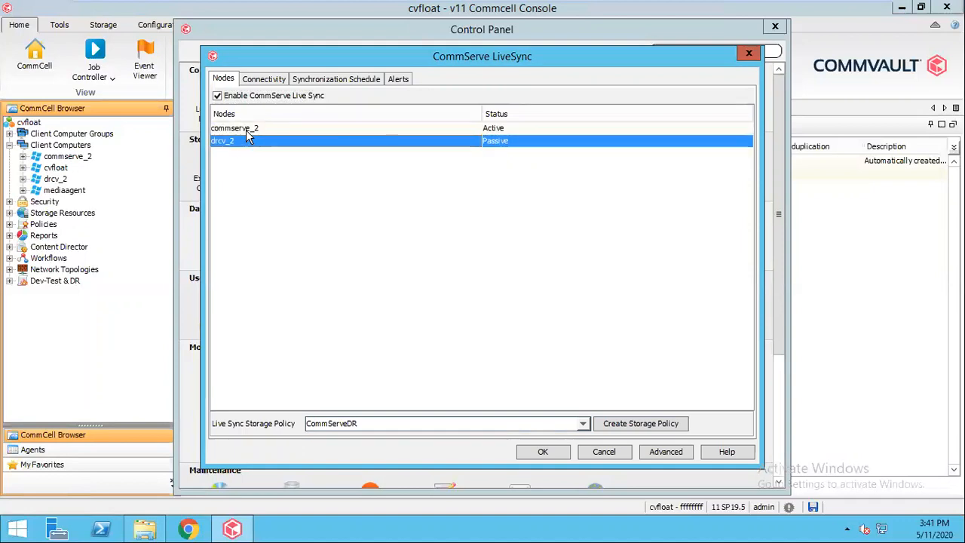
pyautogui.click(248, 129)
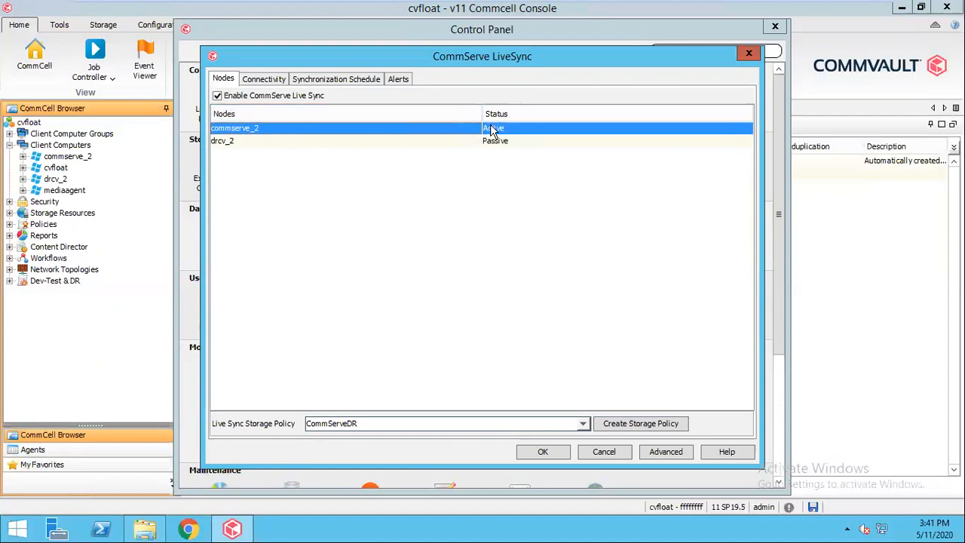
pyautogui.click(408, 141)
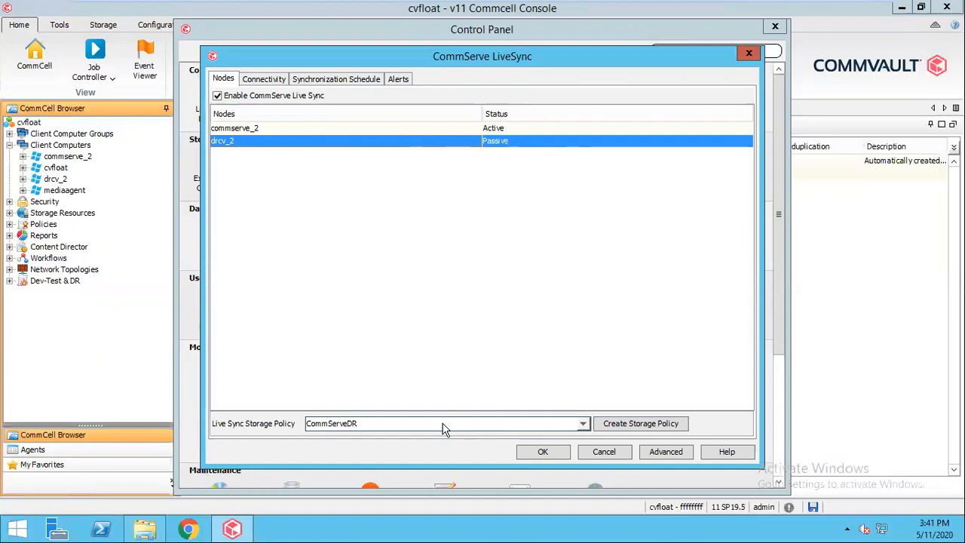
pyautogui.click(345, 427)
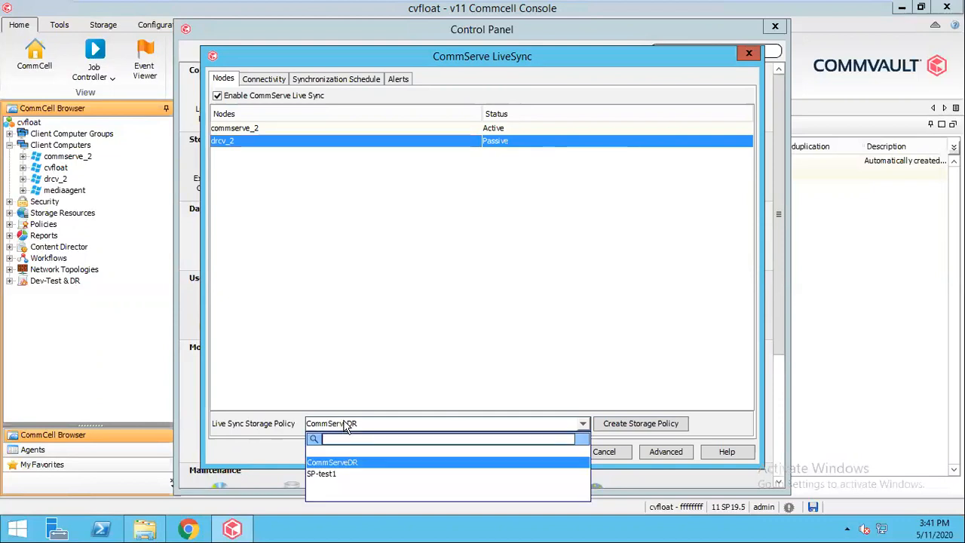
pyautogui.click(326, 475)
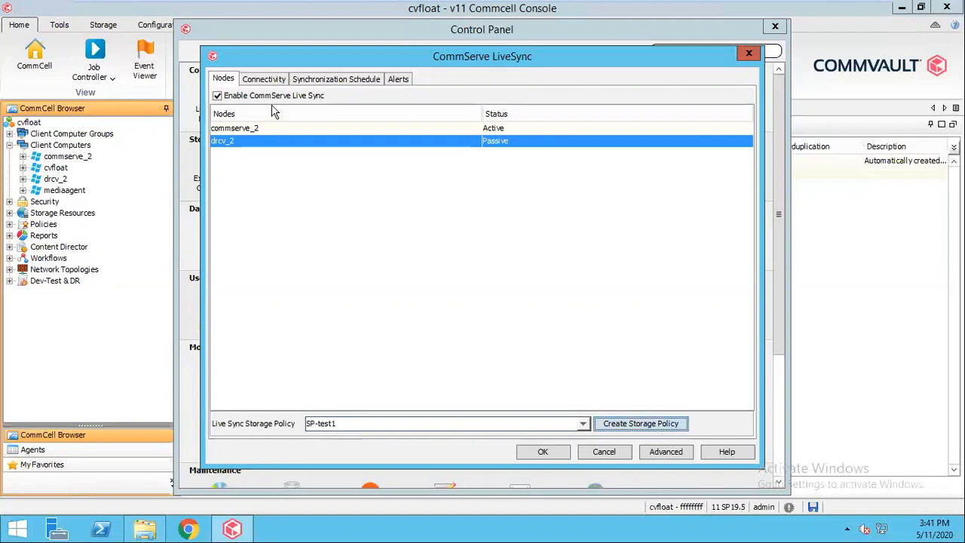
# - Set the Live Sync connectivity to Use Existing Configuration and review the synchronization schedule and alert settings
pyautogui.click(261, 80)
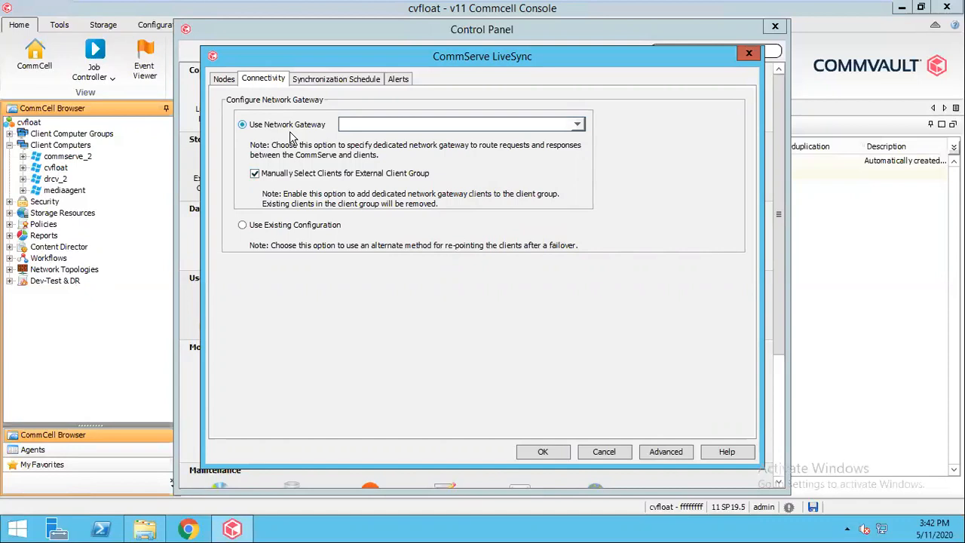
pyautogui.click(312, 228)
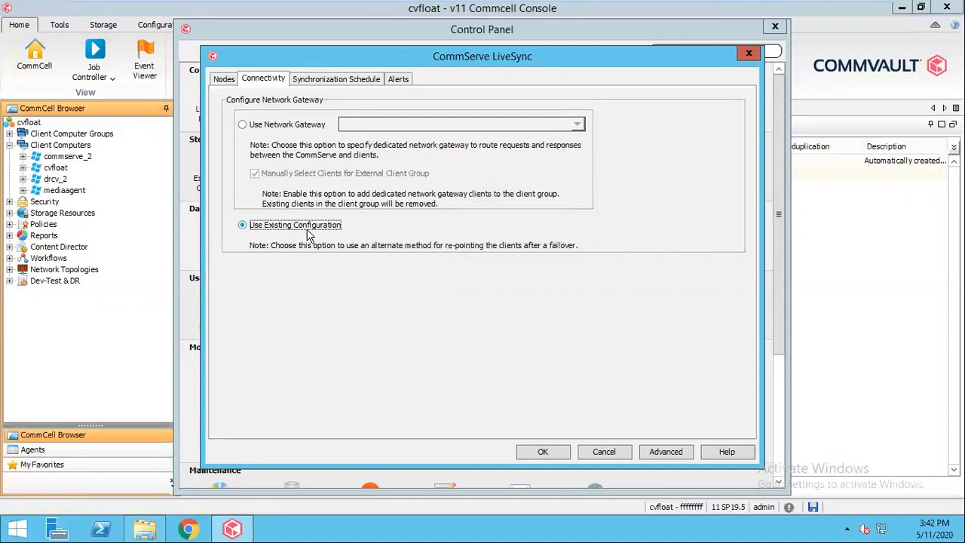
pyautogui.click(309, 89)
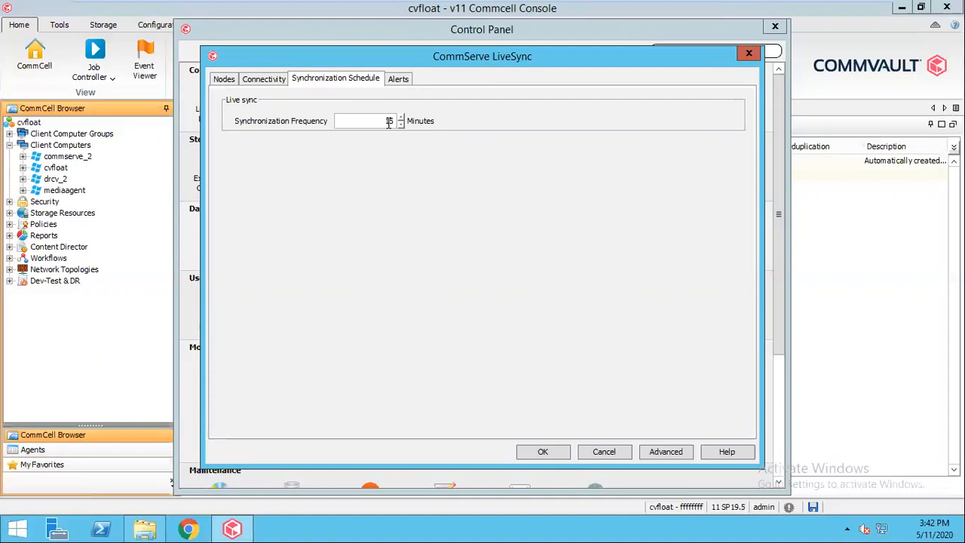
pyautogui.click(402, 79)
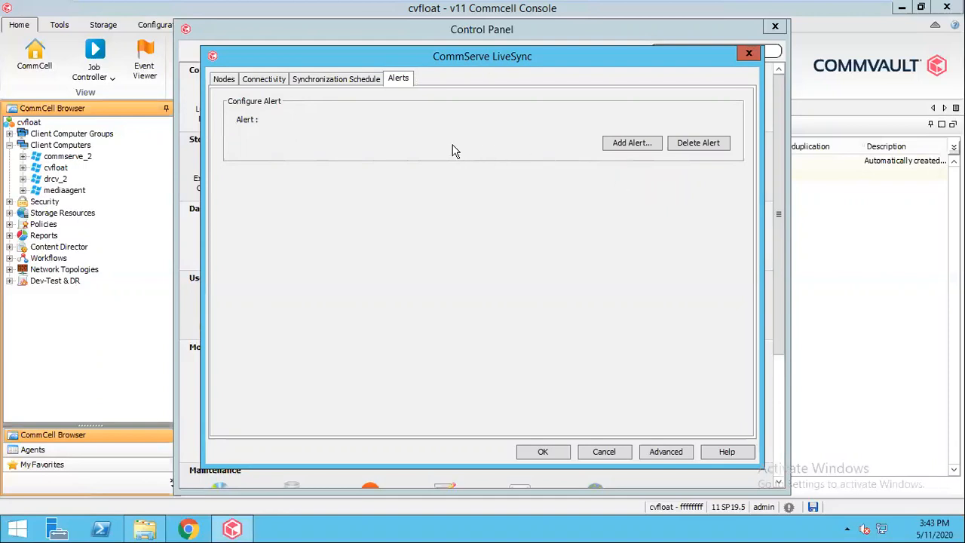
# - Review the monitoring interval, test failover and failover database options in the advanced LiveSync settings without changing them
pyautogui.click(660, 456)
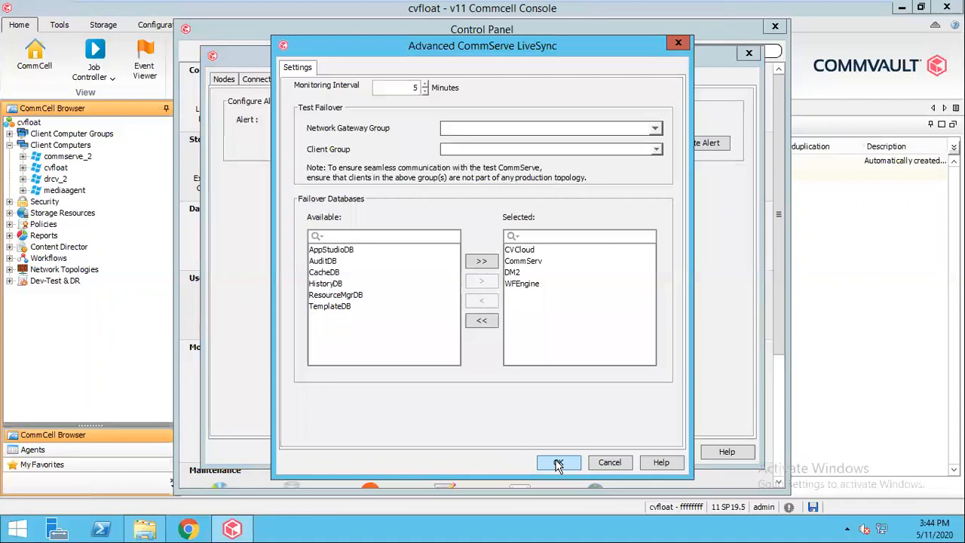
pyautogui.click(607, 465)
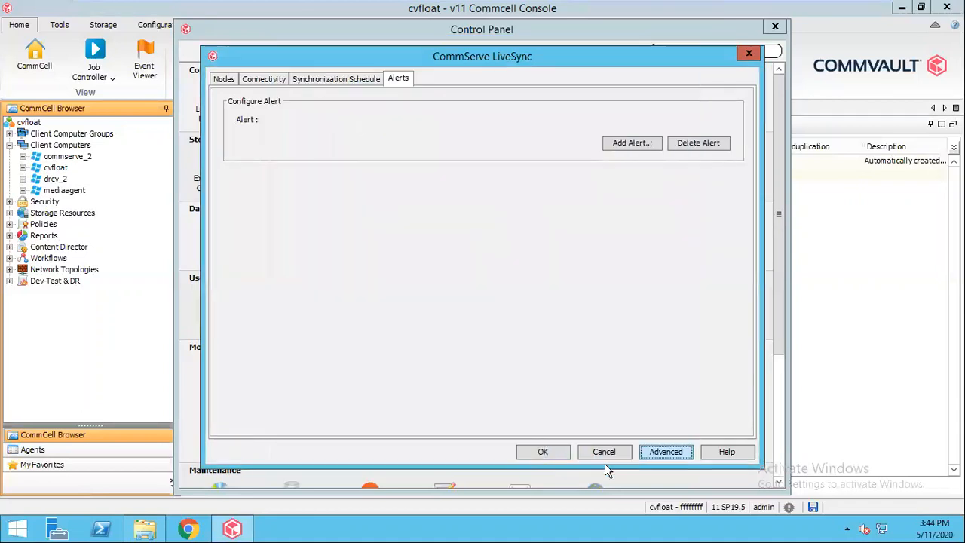
pyautogui.click(666, 451)
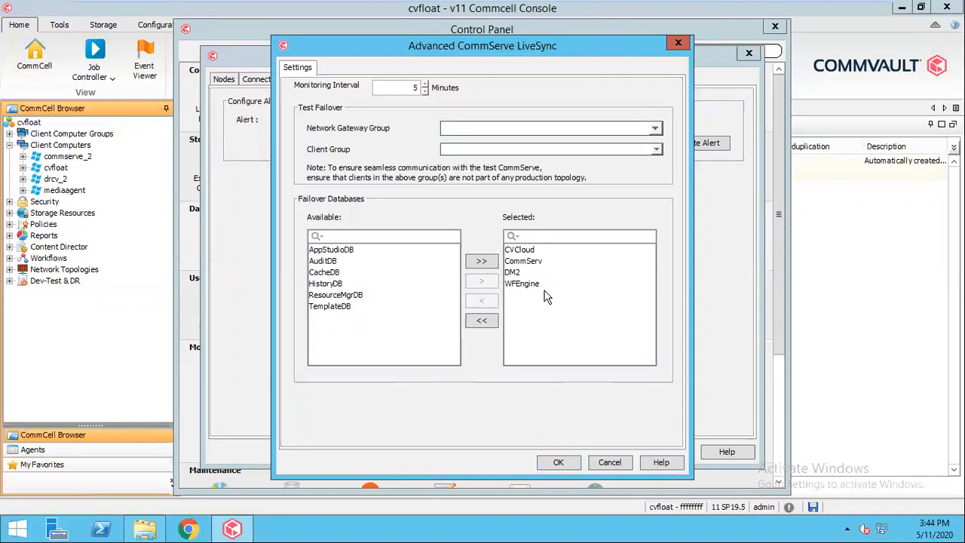
pyautogui.click(607, 462)
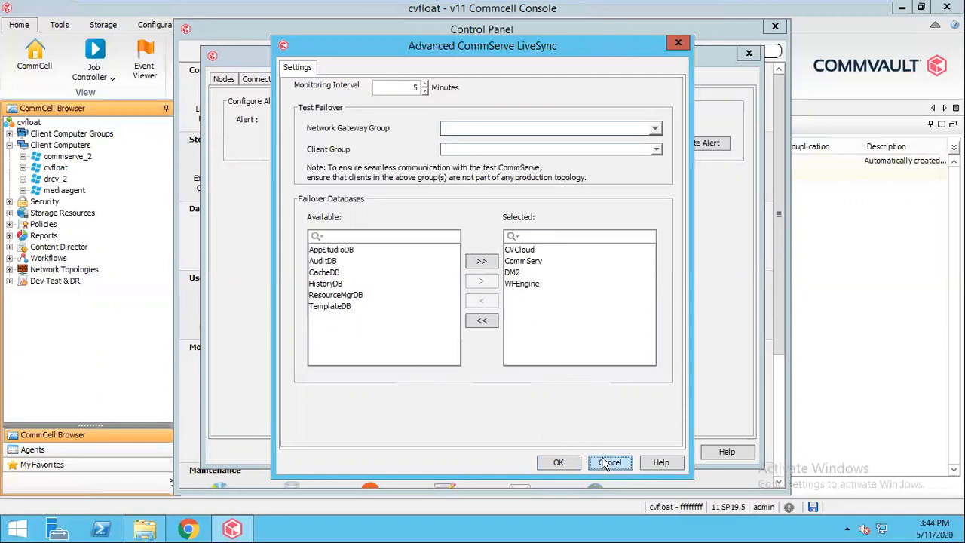
# - Recheck the Live Sync nodes, confirm that the connectivity settings were verified, and save the CommServe LiveSync configuration
pyautogui.click(225, 78)
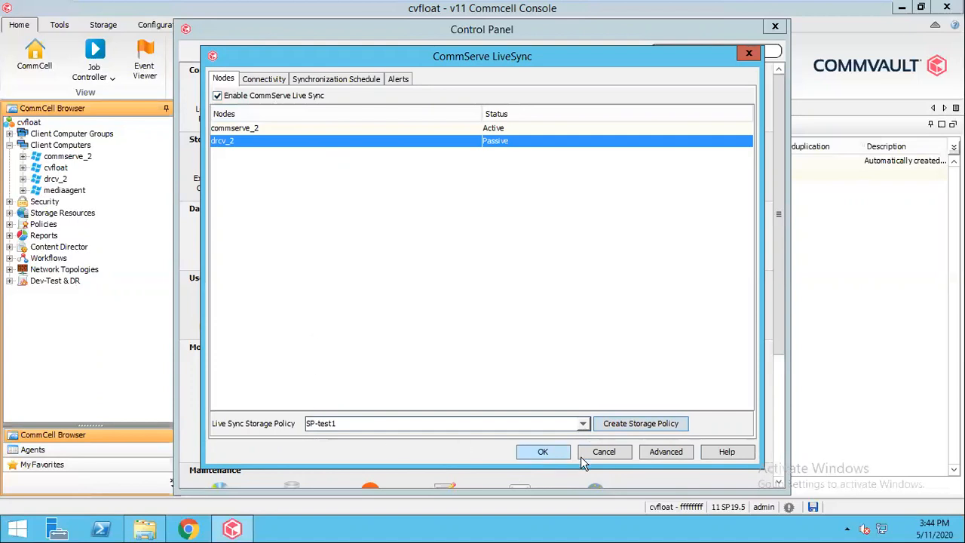
pyautogui.click(548, 454)
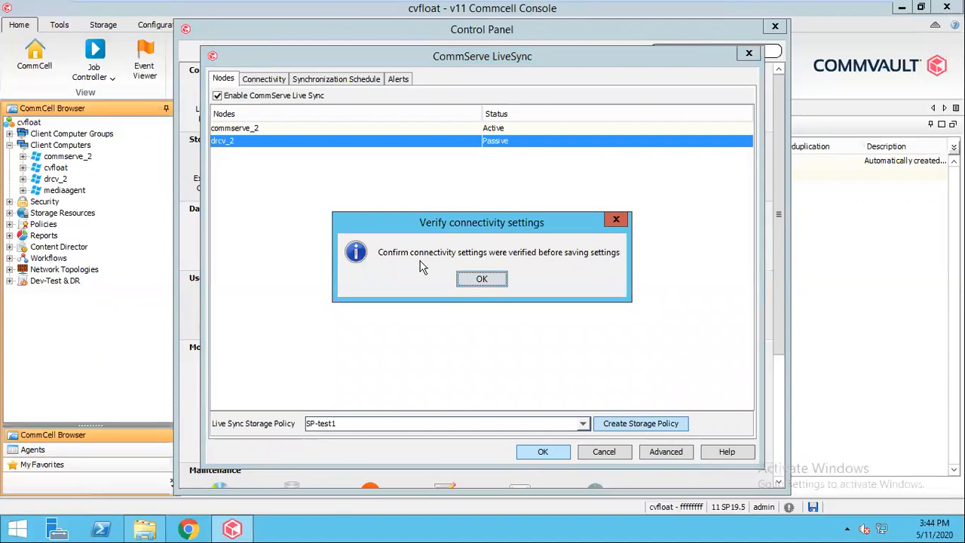
pyautogui.click(482, 280)
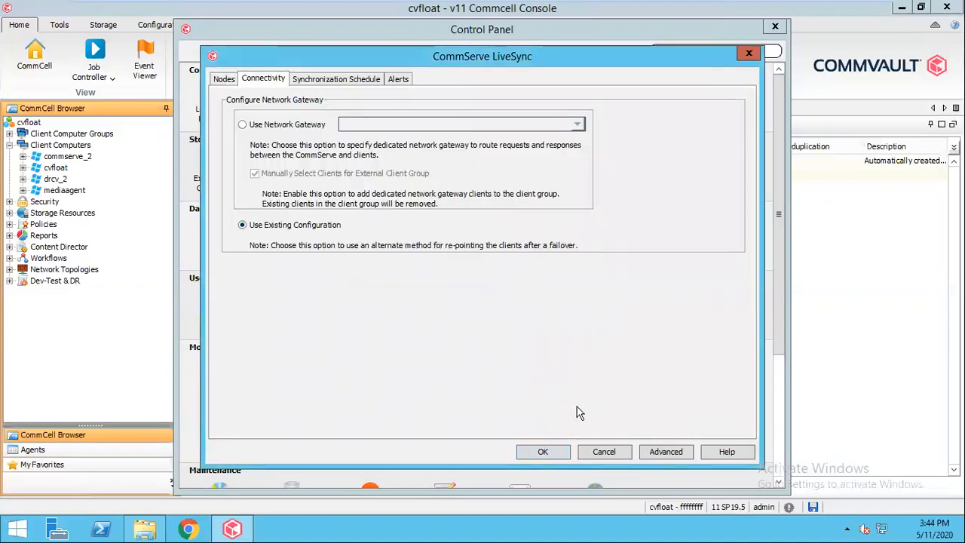
pyautogui.click(532, 451)
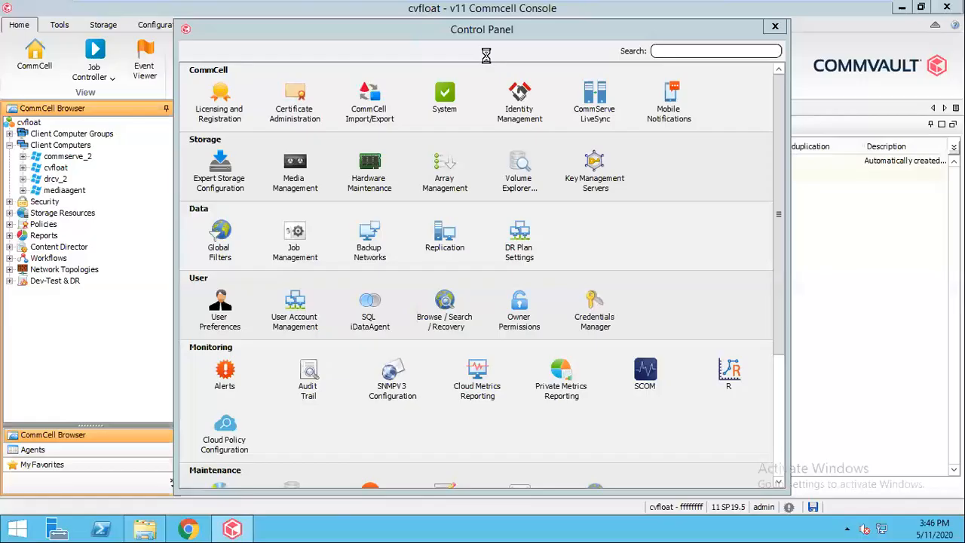
# - Reopen the CommServe LiveSync configuration to verify the saved node settings, and close it along with the Control Panel
pyautogui.doubleClick(594, 114)
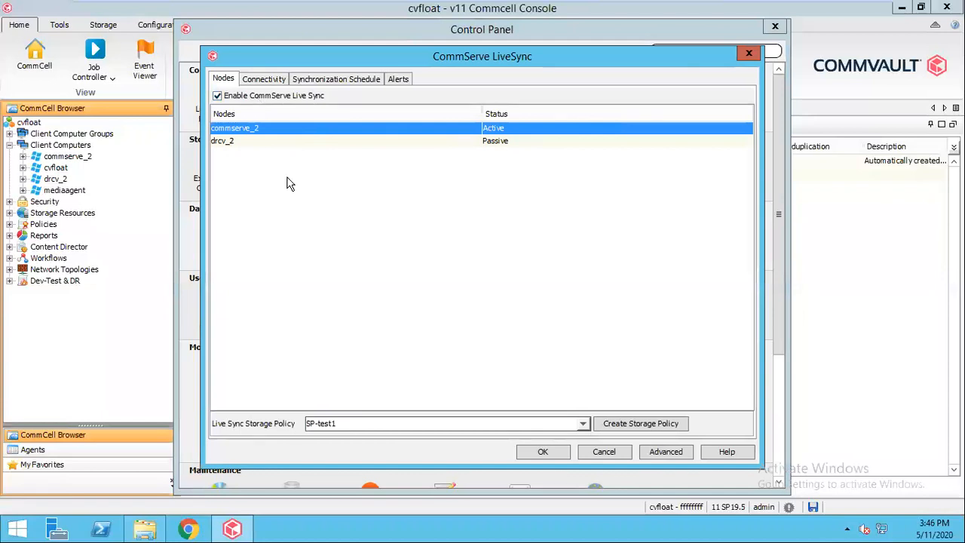
pyautogui.click(749, 54)
pyautogui.click(775, 27)
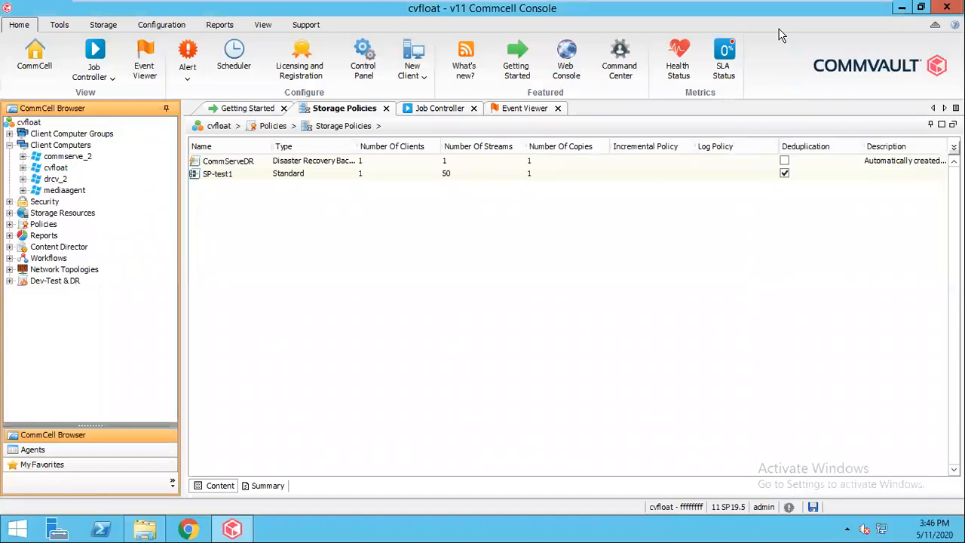
# - Examine the subclients of the COMMSERVE\COMMVAULT SQL Server instance on the commserve_2 client
pyautogui.click(56, 159)
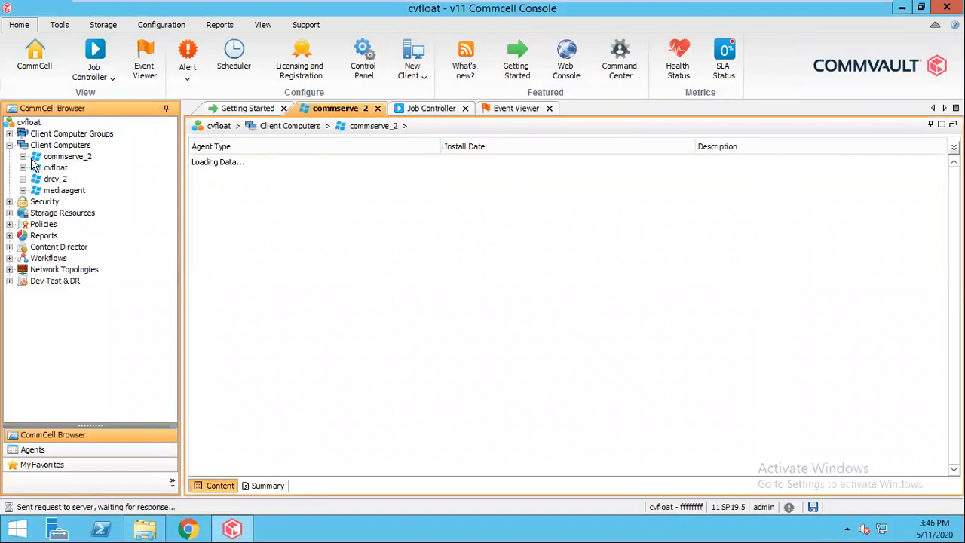
pyautogui.click(22, 158)
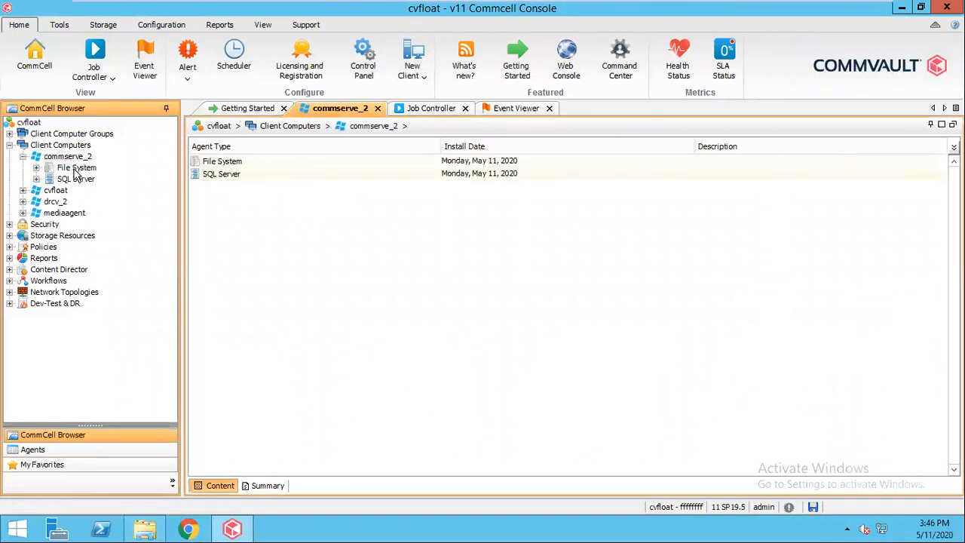
pyautogui.click(74, 181)
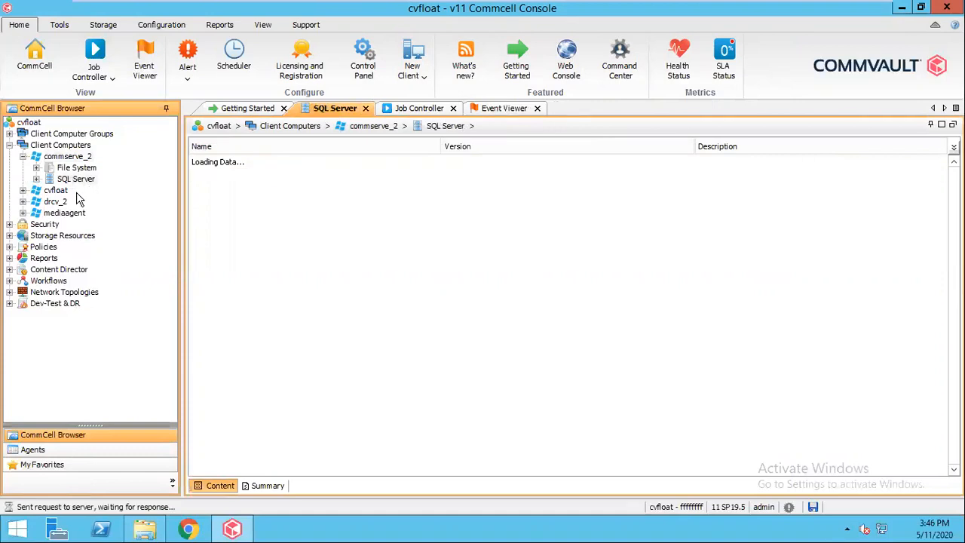
pyautogui.click(36, 179)
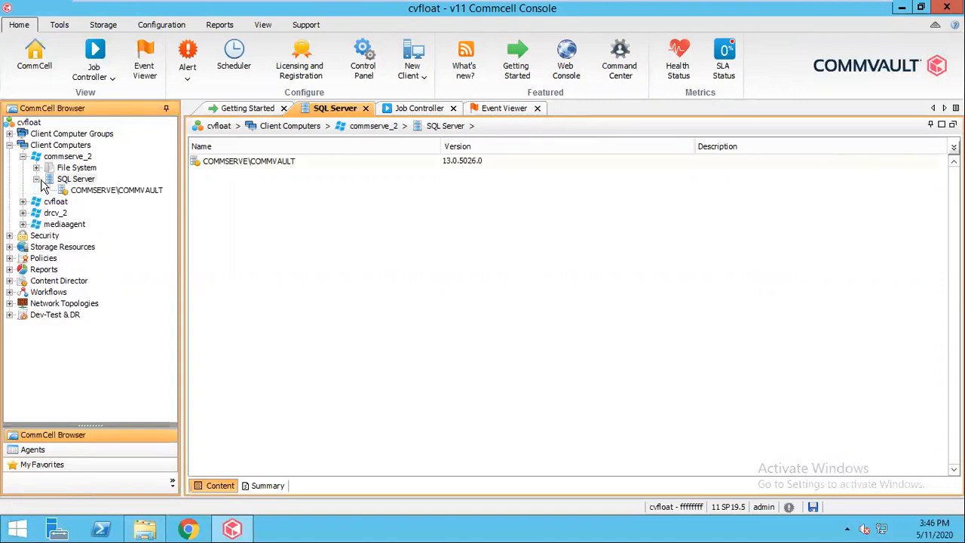
pyautogui.click(158, 189)
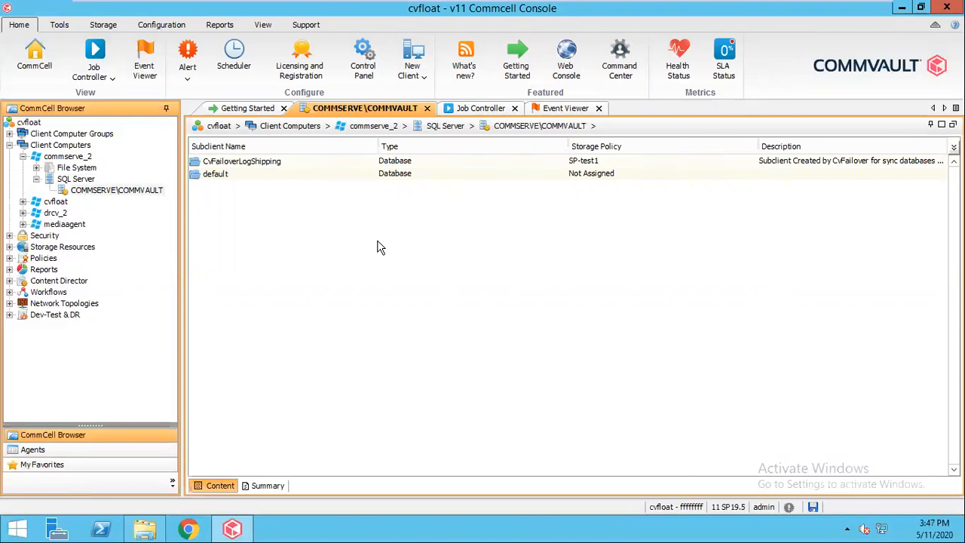
# - Leave the full-screen view of PrimaryCommserve and switch to the DR-Commserve virtual machine in VMware Workstation
pyautogui.moveTo(755, 8)
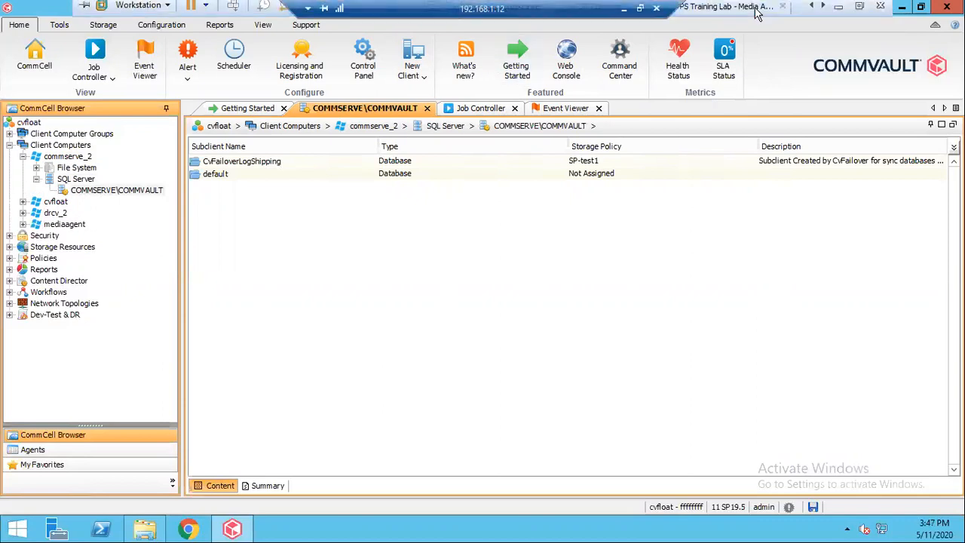
pyautogui.click(859, 6)
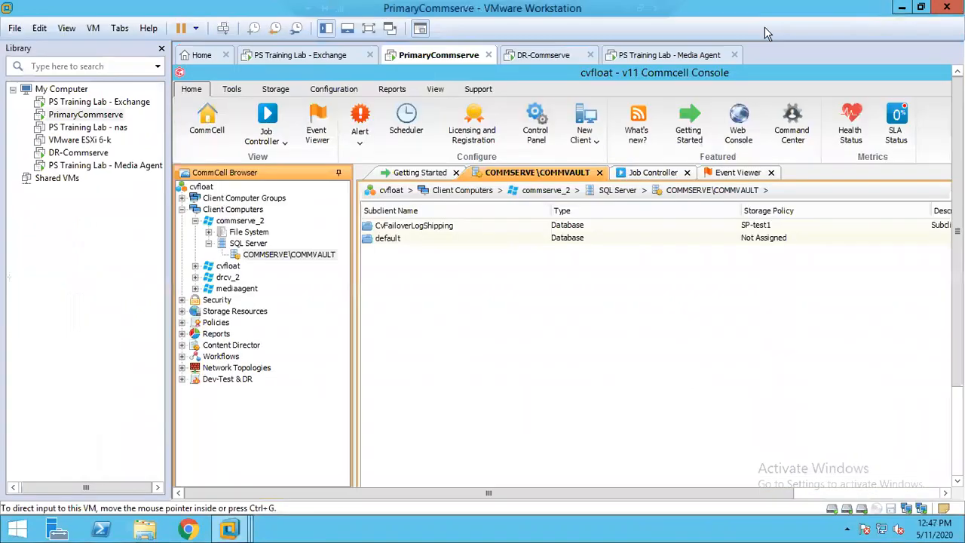
pyautogui.click(325, 27)
pyautogui.click(375, 60)
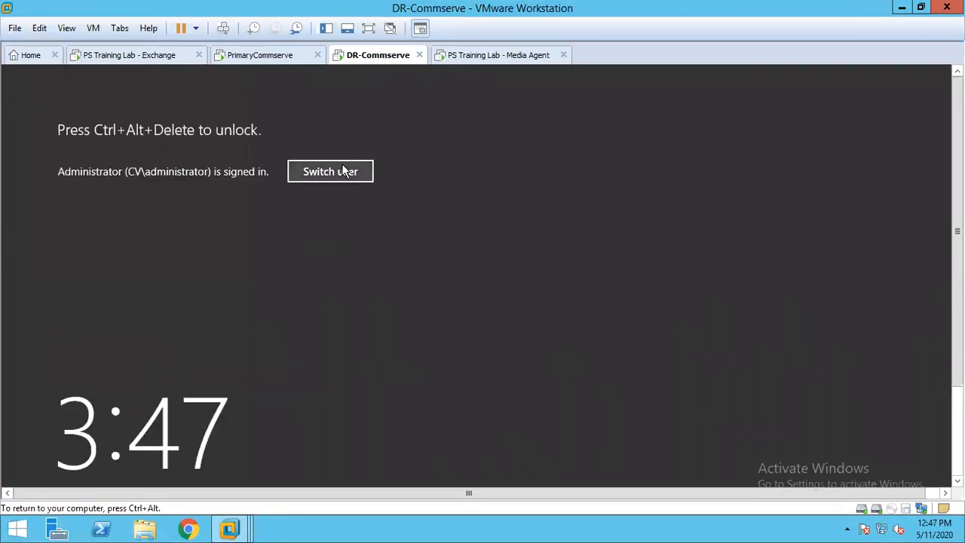
# - Unlock the DR-Commserve virtual machine by entering the Administrator account's password
pyautogui.click(326, 28)
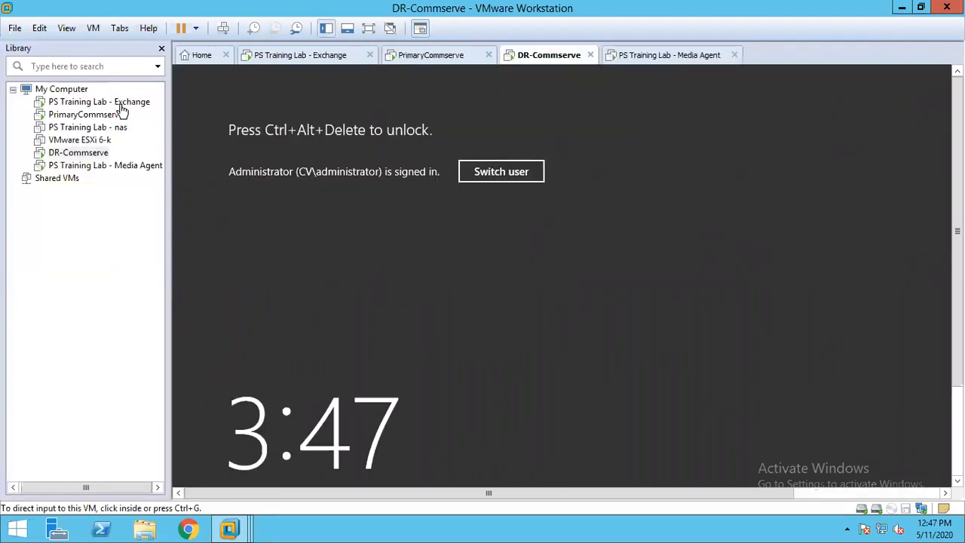
pyautogui.rightClick(81, 157)
pyautogui.click(162, 282)
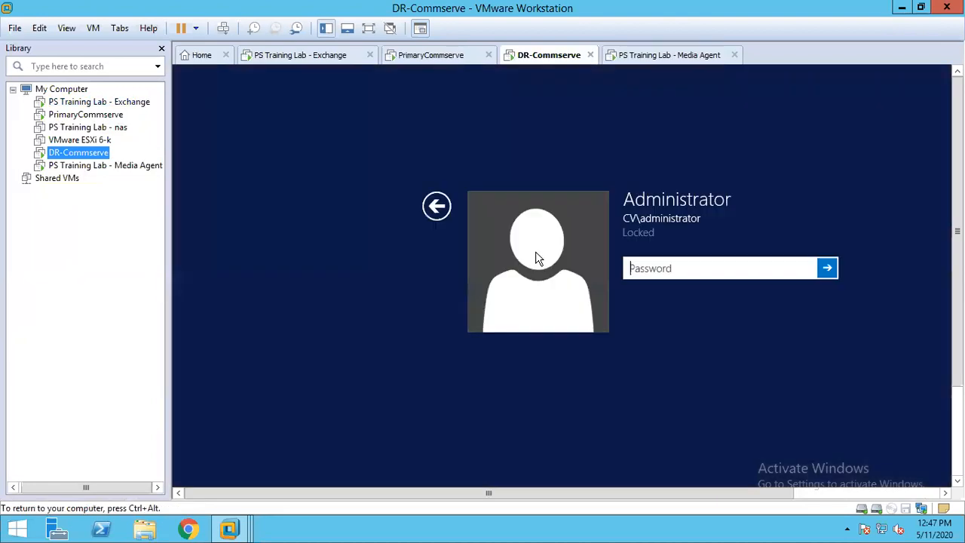
pyautogui.click(642, 273)
pyautogui.write('**********')
pyautogui.press('Return')
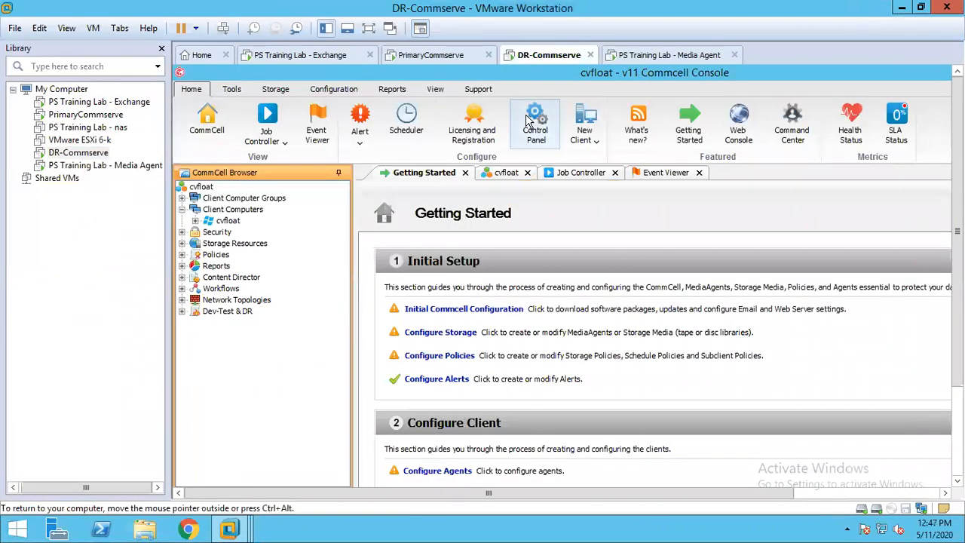
# - Close the Commcell Console on DR-Commserve and check the service states in Commvault Process Manager
pyautogui.click(326, 28)
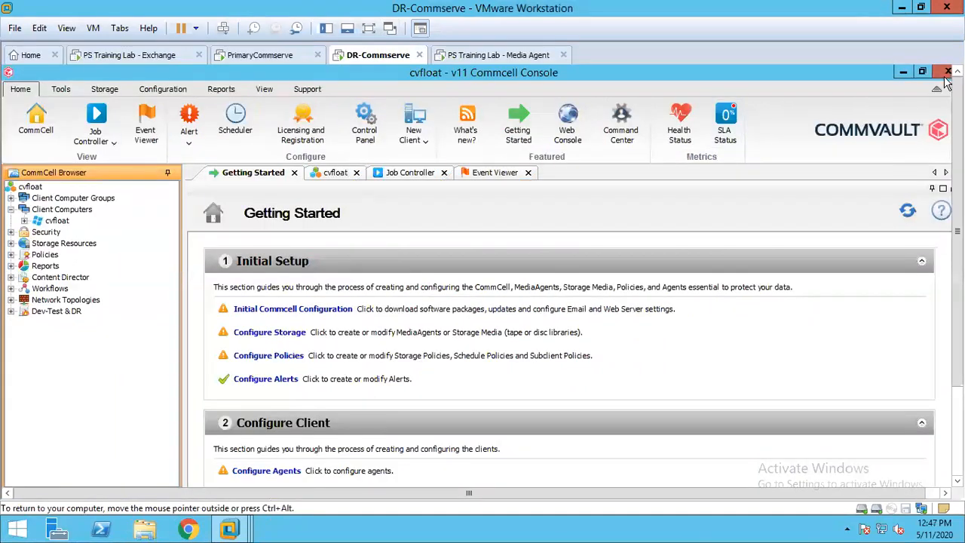
pyautogui.click(946, 72)
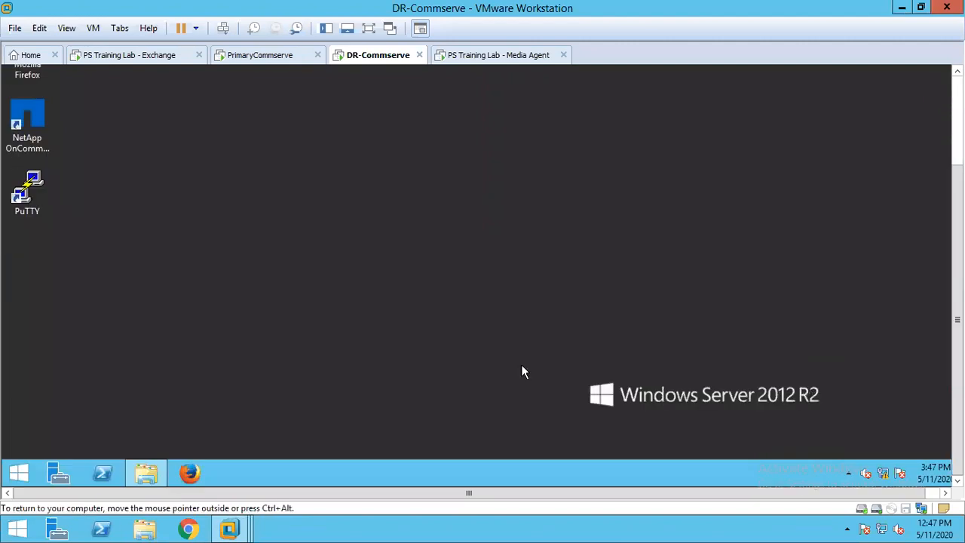
pyautogui.click(19, 473)
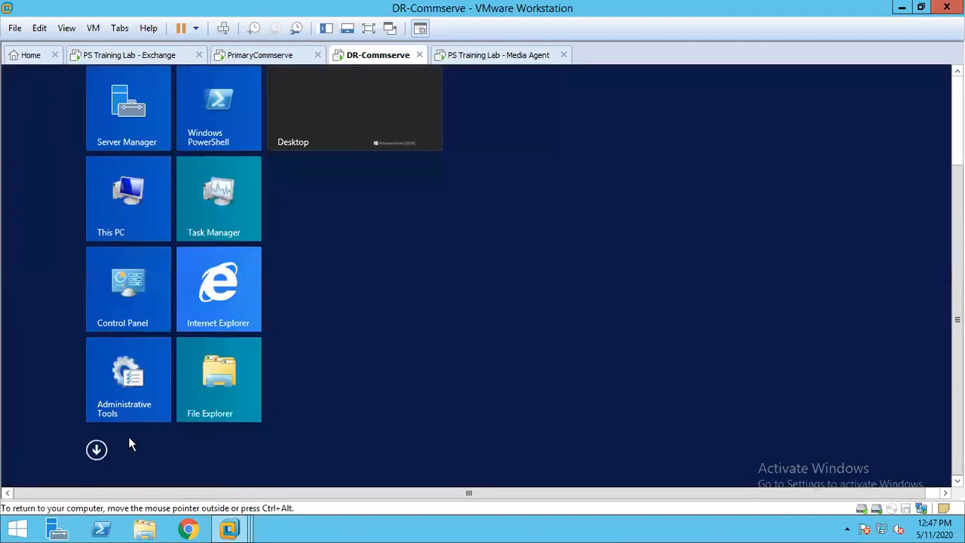
pyautogui.click(96, 450)
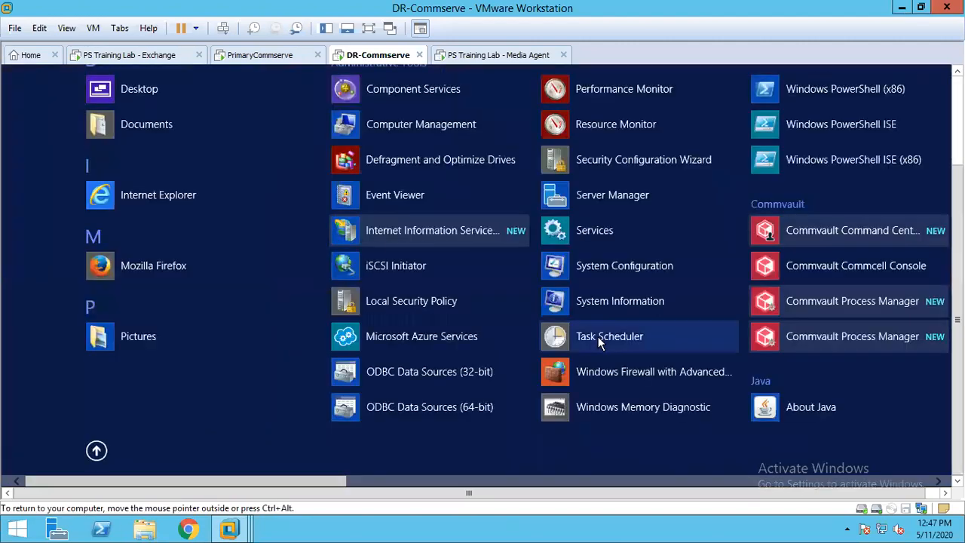
pyautogui.click(830, 299)
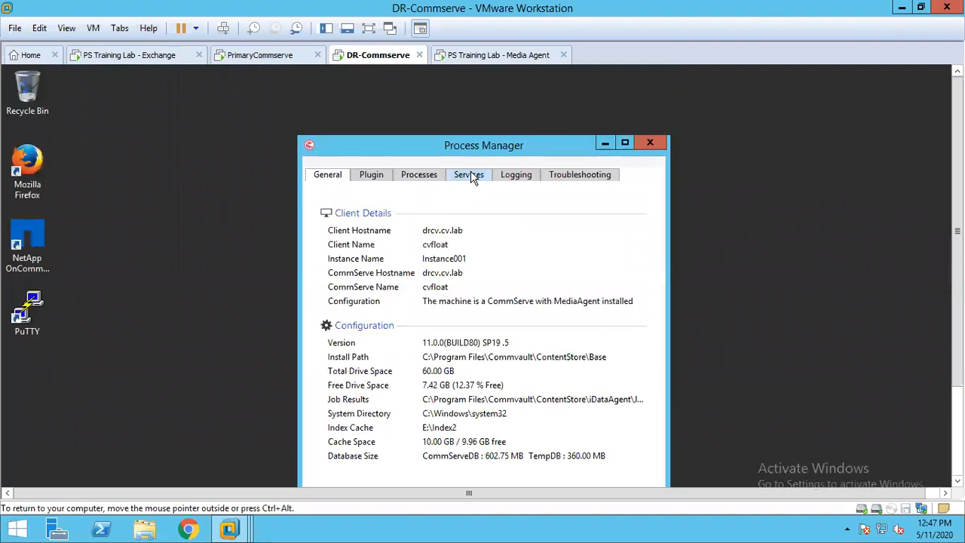
pyautogui.click(469, 174)
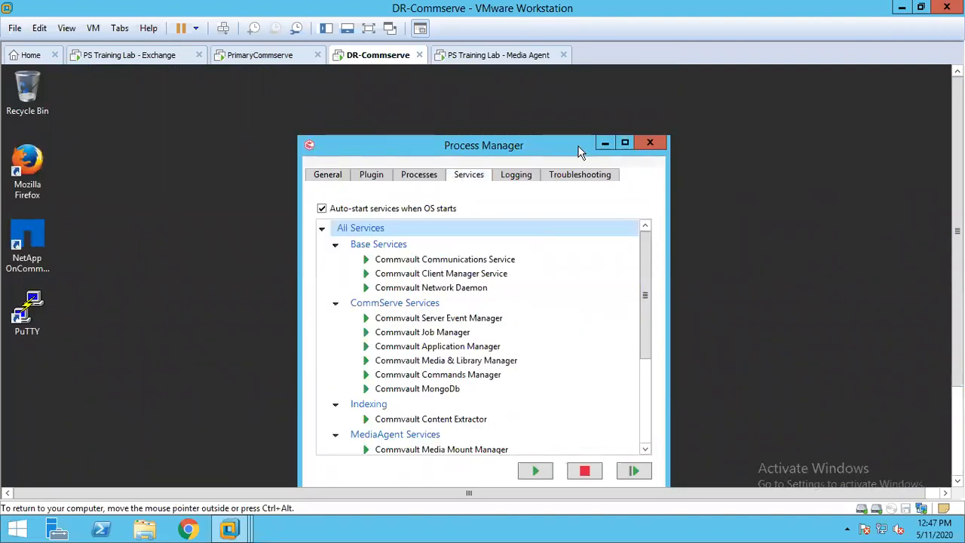
pyautogui.click(652, 143)
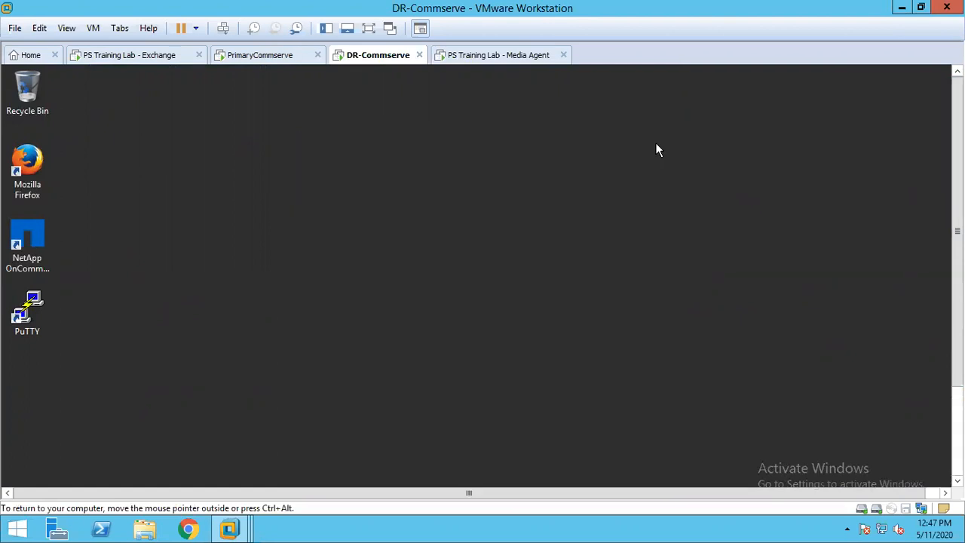
# - Return to the PrimaryCommserve virtual machine and display all schedules of the cvfloat CommCell
pyautogui.click(283, 58)
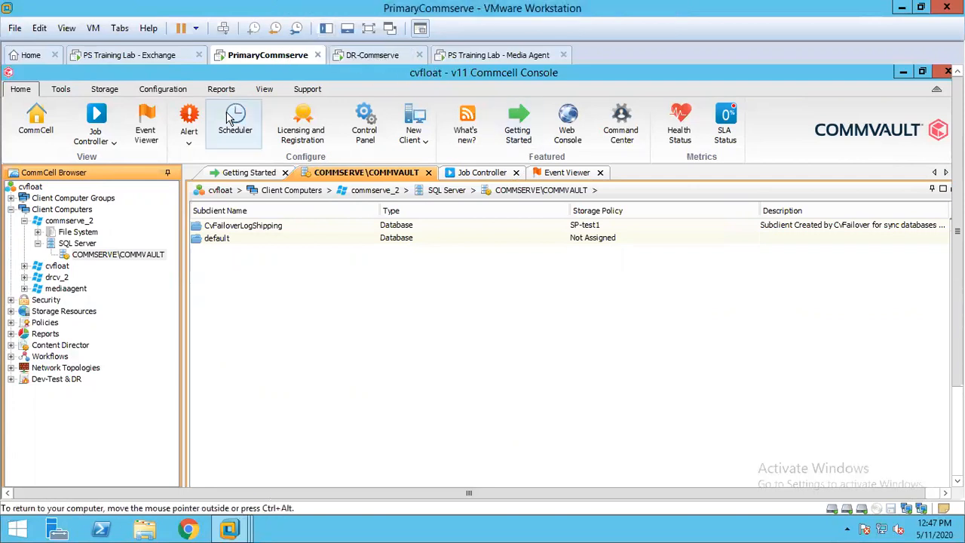
pyautogui.click(24, 220)
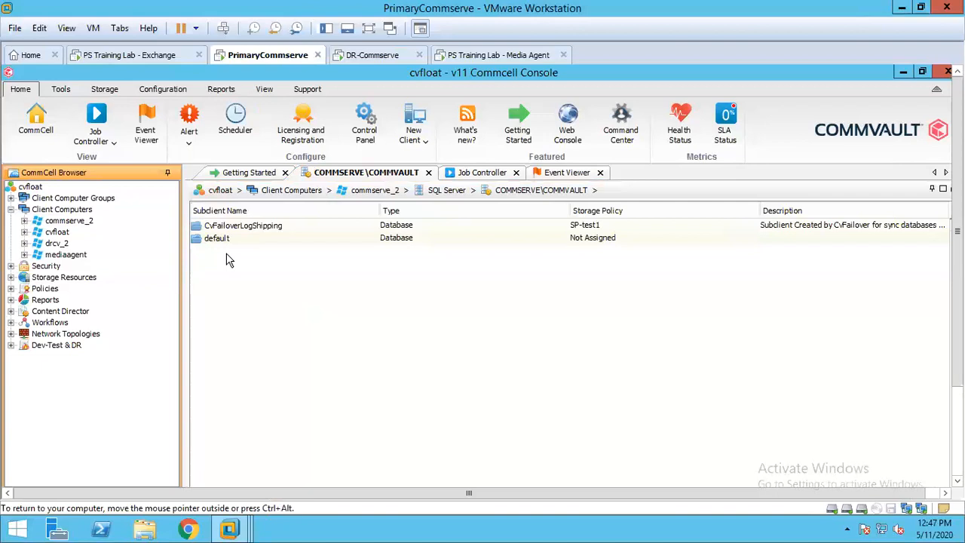
pyautogui.click(31, 189)
pyautogui.rightClick(32, 190)
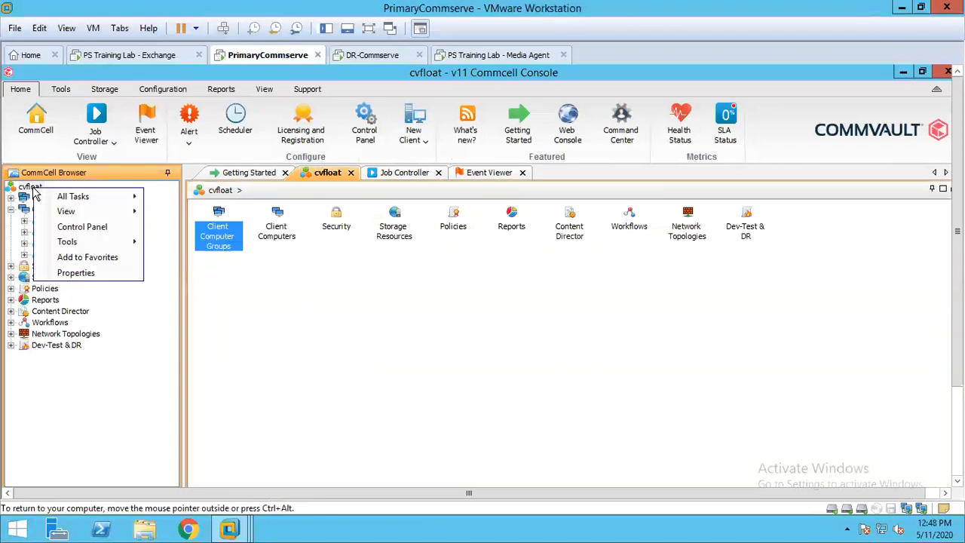
pyautogui.moveTo(97, 198)
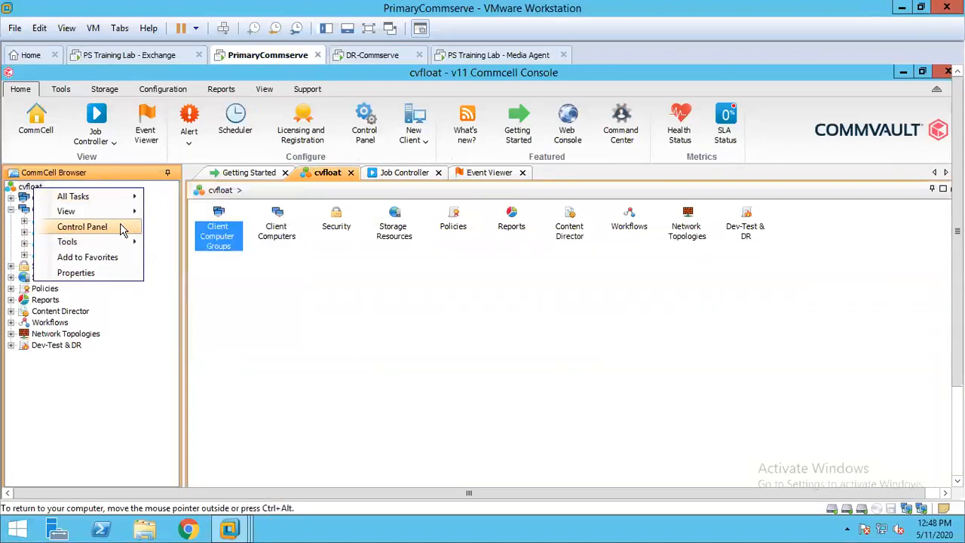
pyautogui.moveTo(119, 213)
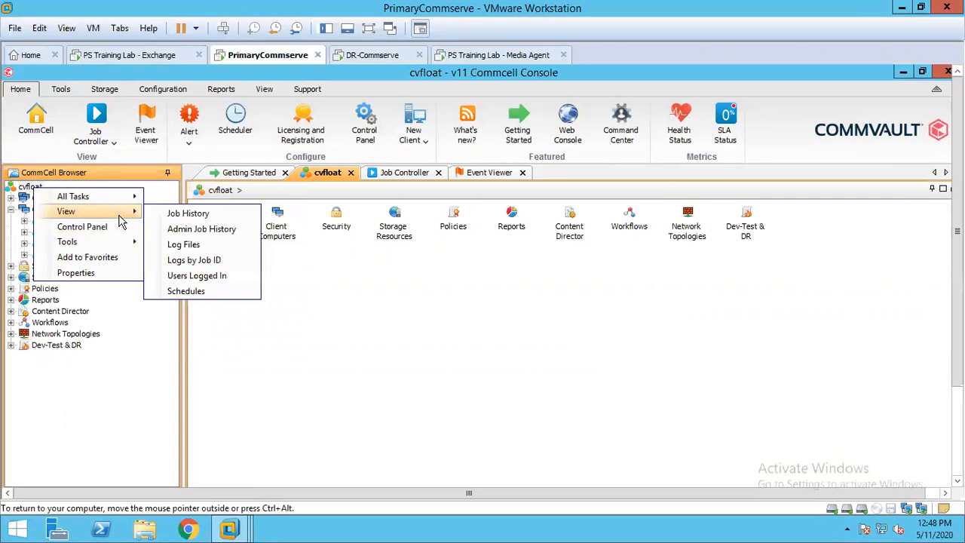
pyautogui.click(181, 293)
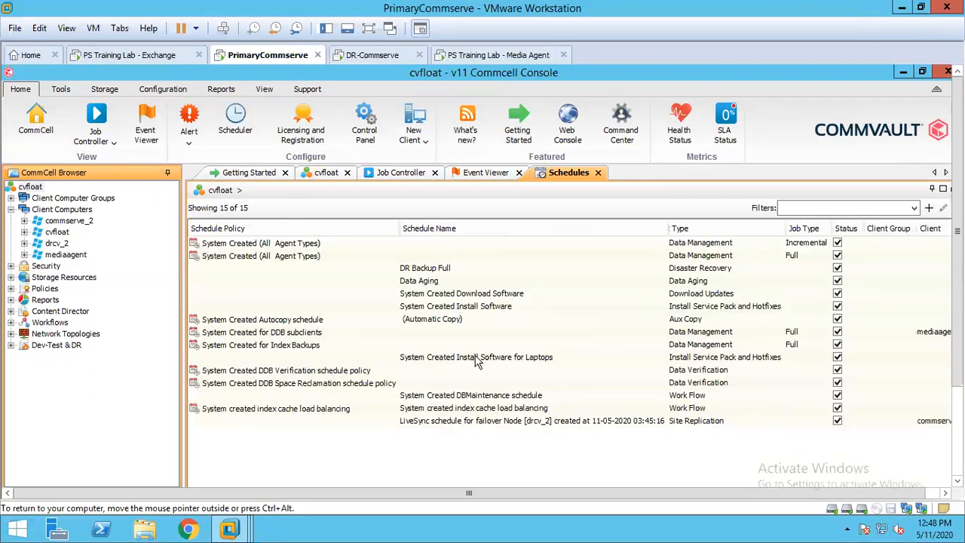
# - Run the LiveSync schedule for failover node drcv_2 and check the Job Controller for its job
pyautogui.click(468, 424)
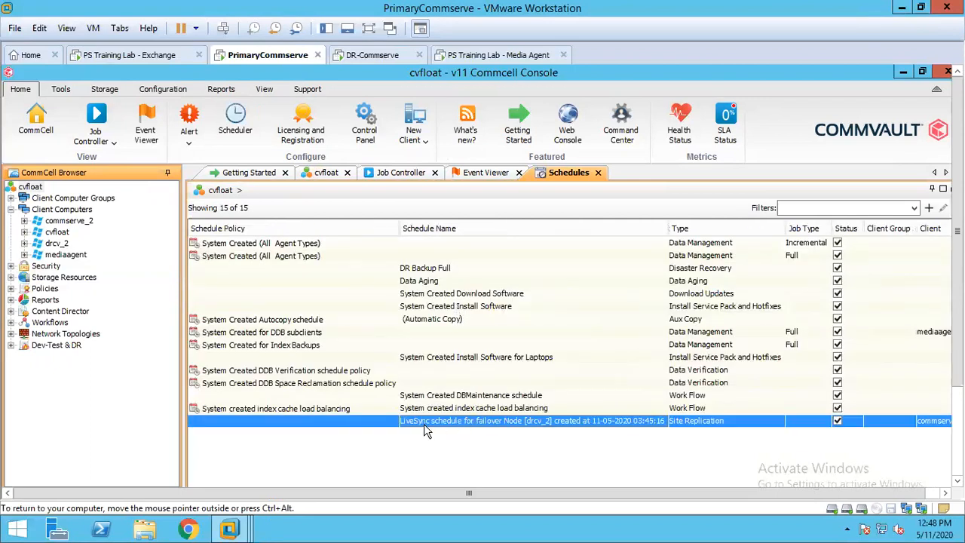
pyautogui.rightClick(485, 426)
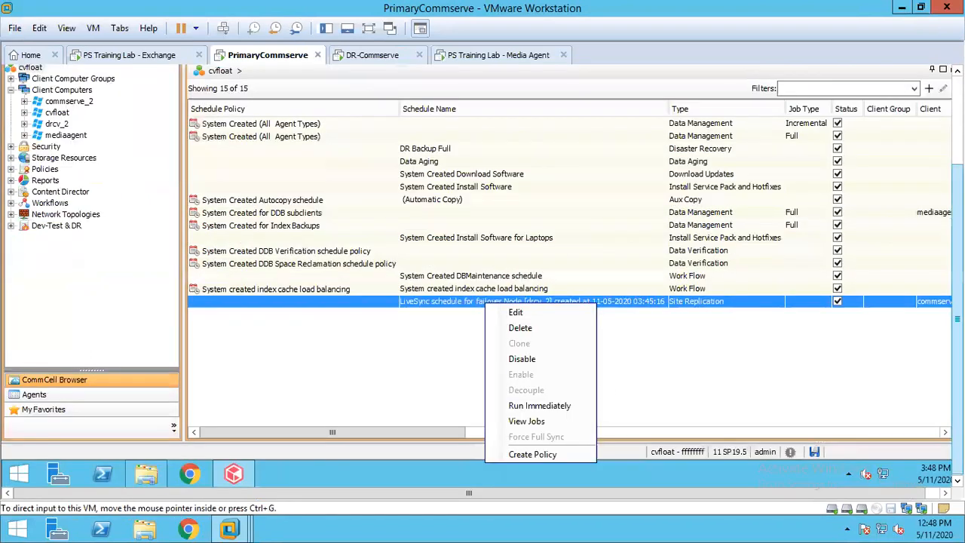
pyautogui.click(533, 406)
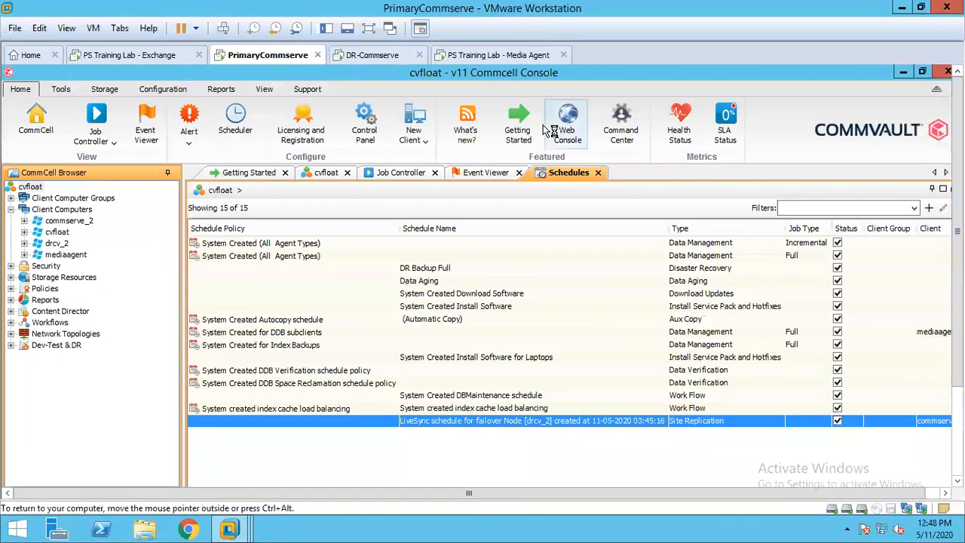
pyautogui.click(398, 173)
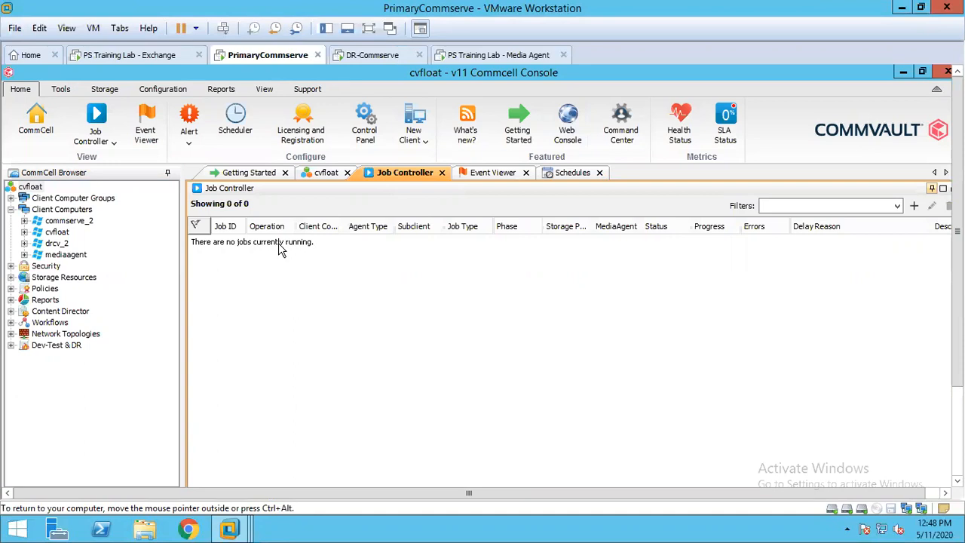
pyautogui.click(574, 172)
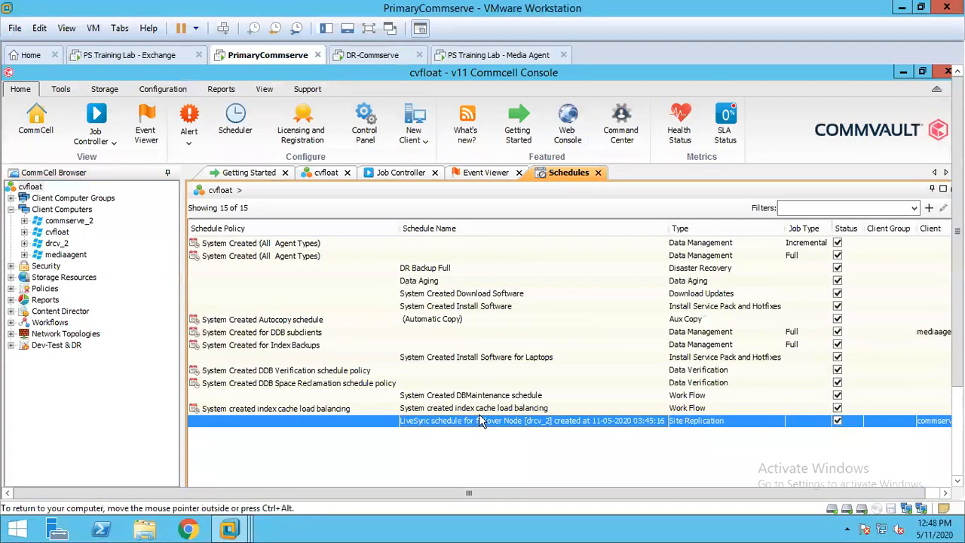
# - Check the Job Controller again for the LiveSync replication job
pyautogui.click(405, 173)
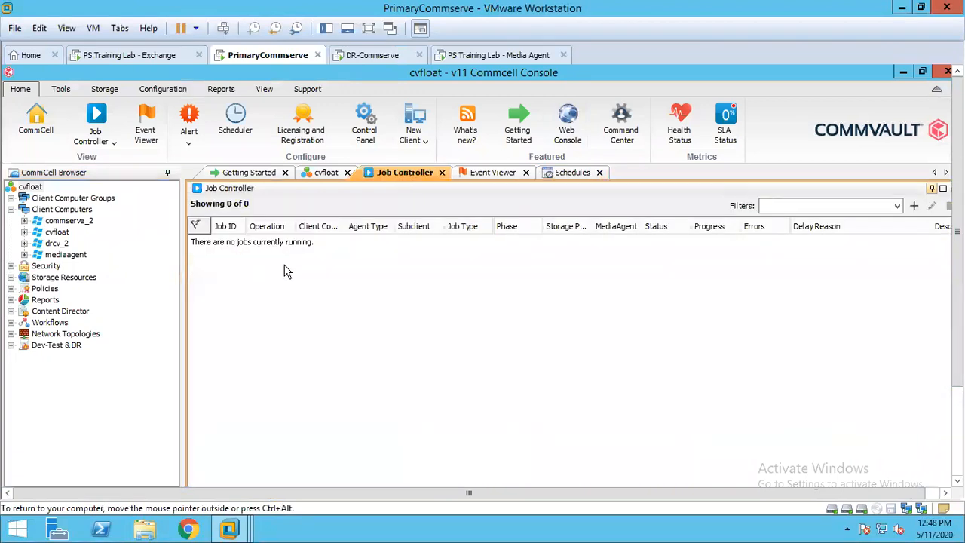
pyautogui.click(264, 91)
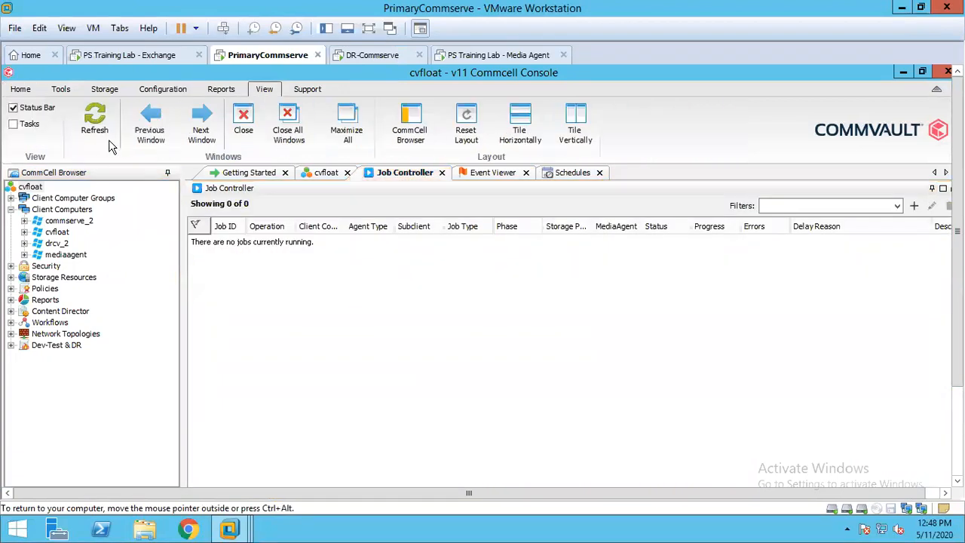
pyautogui.click(21, 89)
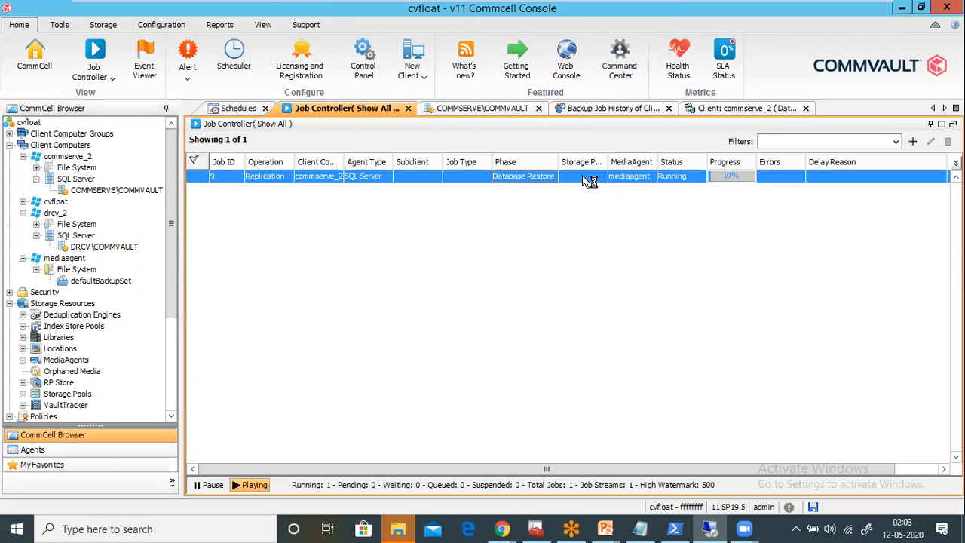
# - View the subclients of the COMMSERVE\COMMVAULT and DRCV\COMMVAULT SQL instances, and recheck the replication job in the Job Controller
pyautogui.click(94, 191)
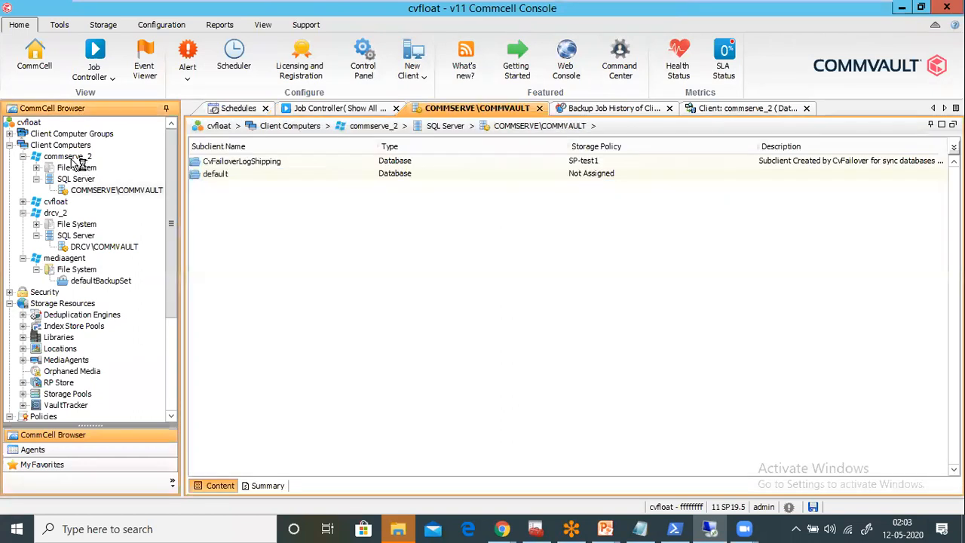
pyautogui.click(106, 251)
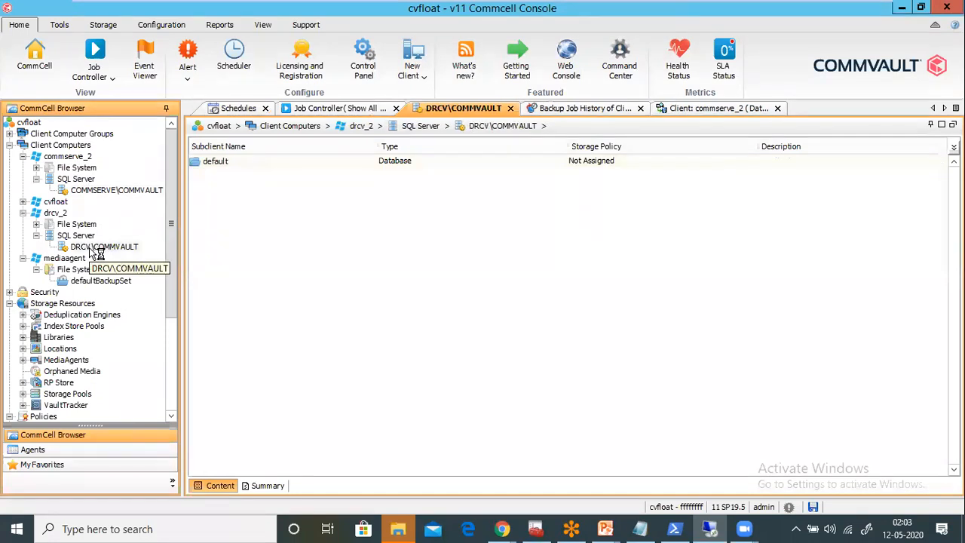
pyautogui.click(341, 109)
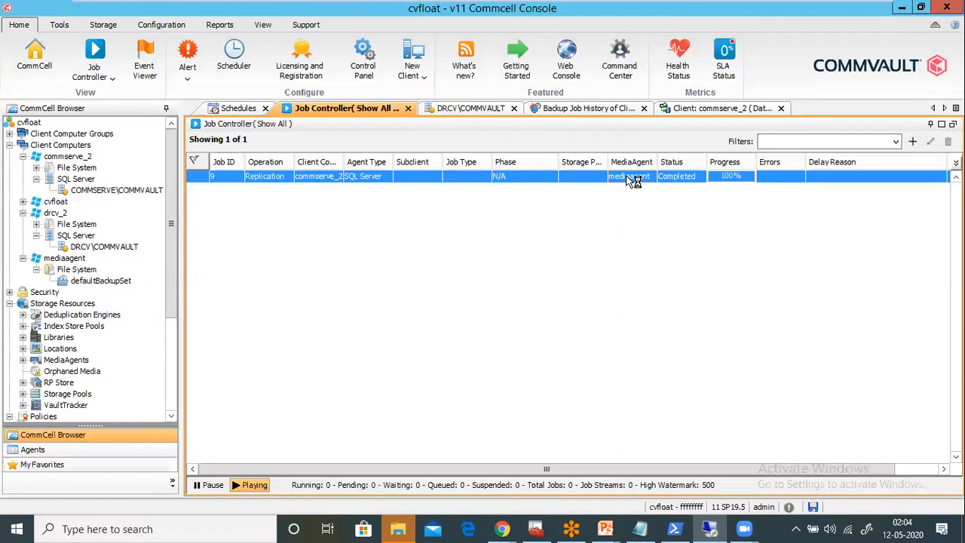
# - Leave the full-screen VM view, hide the Library pane and switch to the DR-Commserve virtual machine
pyautogui.moveTo(780, 14)
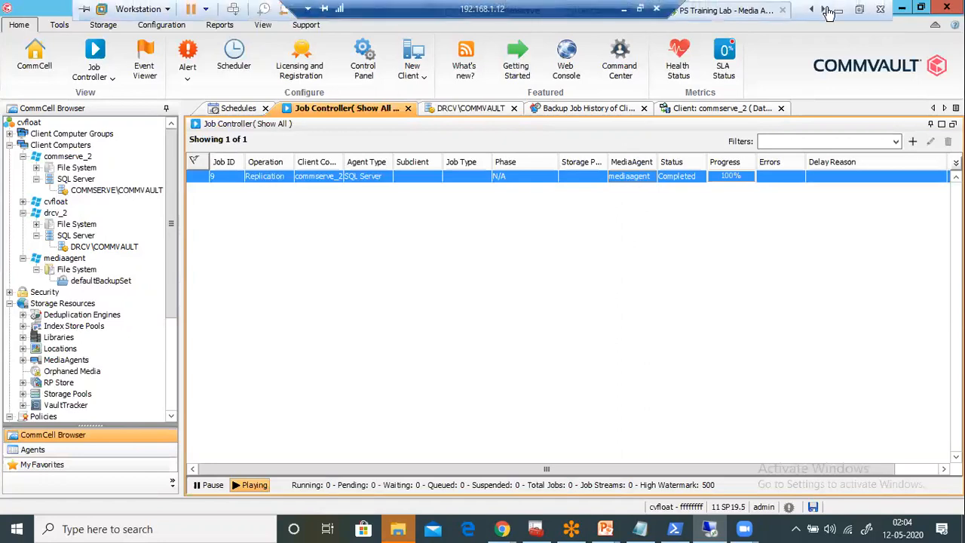
pyautogui.click(862, 10)
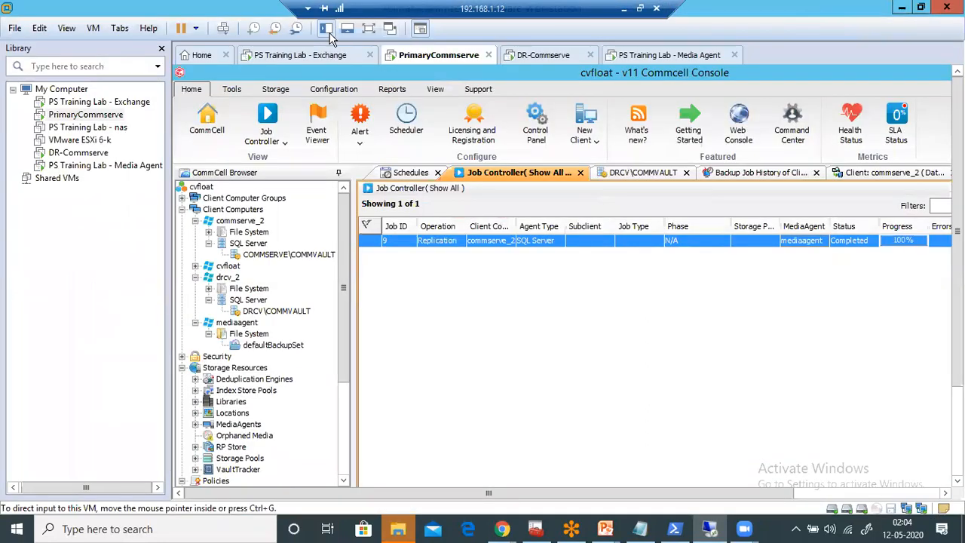
pyautogui.click(327, 30)
pyautogui.click(365, 57)
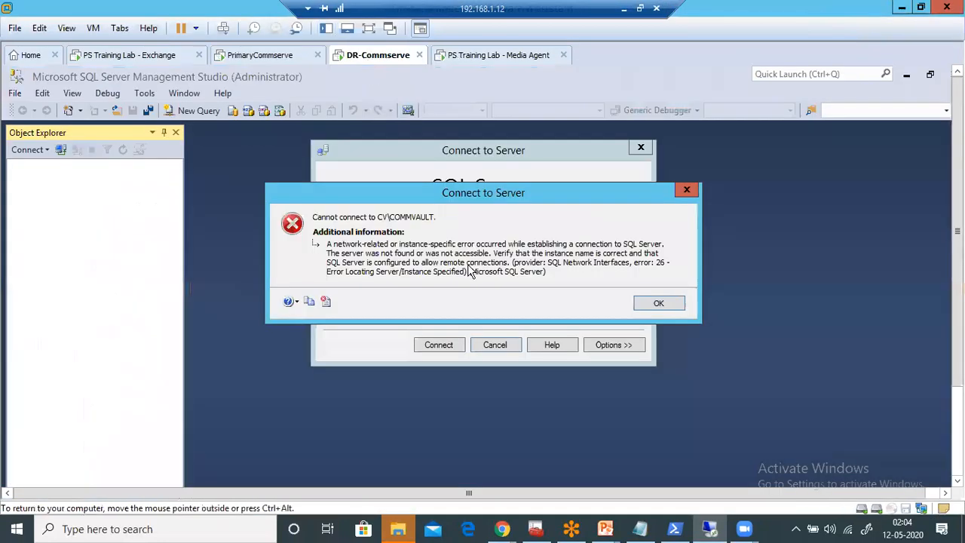
# - Dismiss the SQL Server connection error, close the Connect to Server dialog and minimise SQL Server Management Studio
pyautogui.click(658, 302)
pyautogui.click(640, 147)
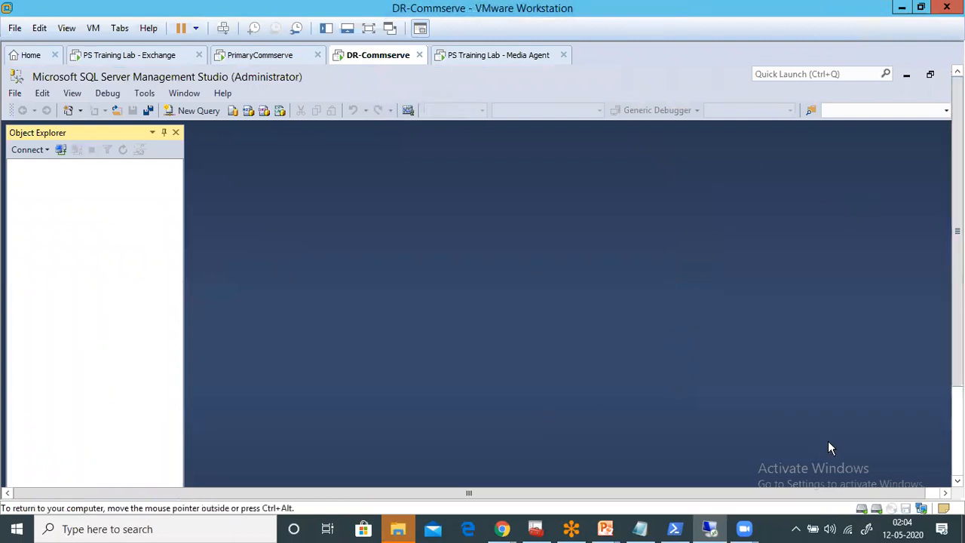
pyautogui.click(957, 454)
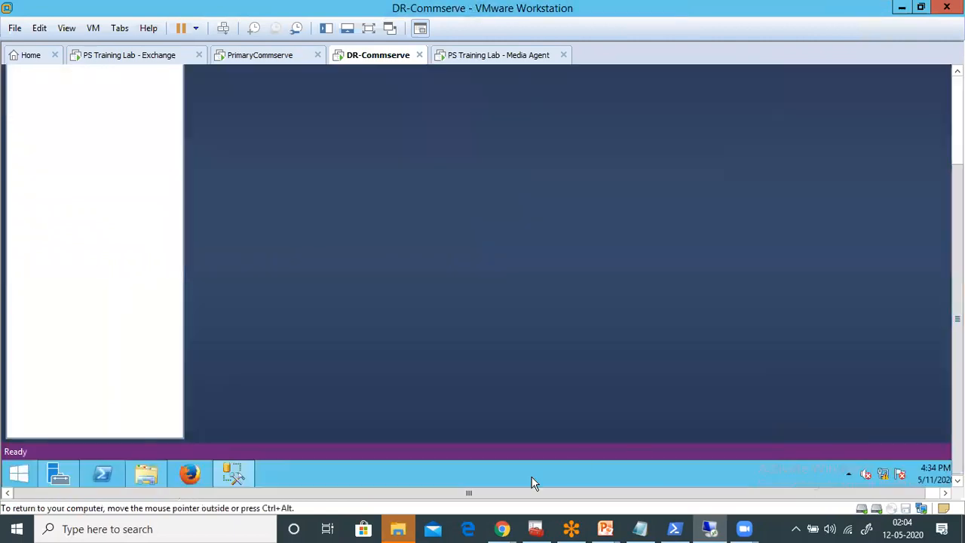
pyautogui.click(226, 473)
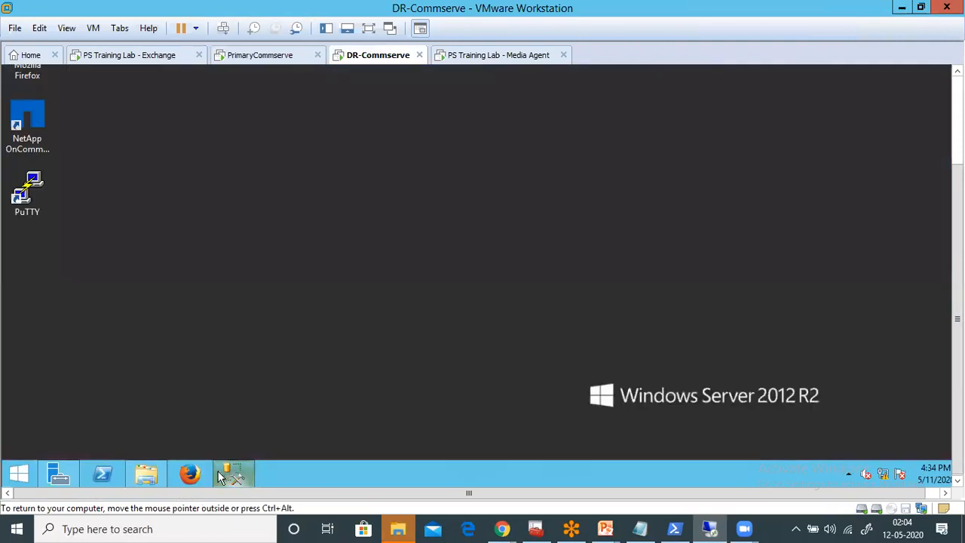
# - Check the service states of Instance001 on DR-Commserve in Commvault Process Manager, and close it
pyautogui.click(27, 472)
pyautogui.click(95, 450)
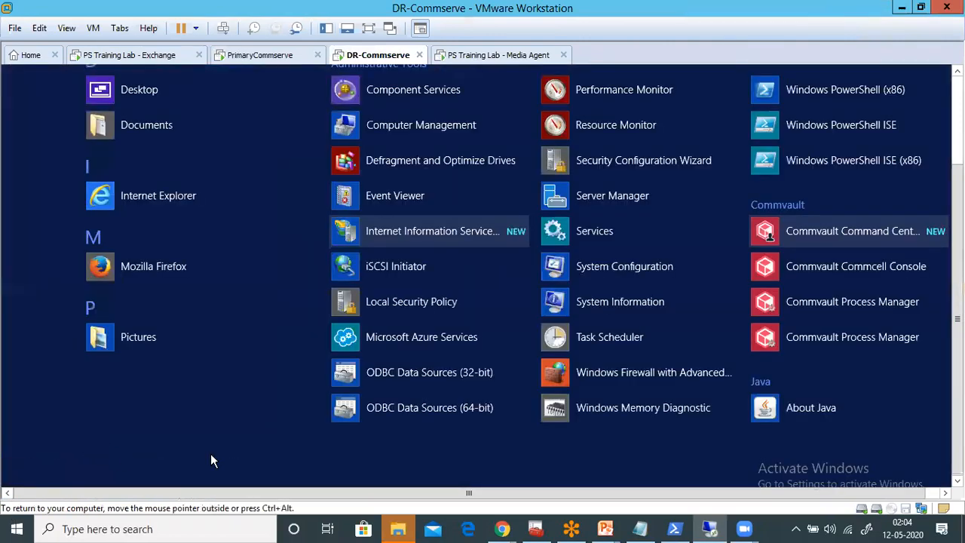
pyautogui.moveTo(290, 480); pyautogui.dragTo(414, 475)
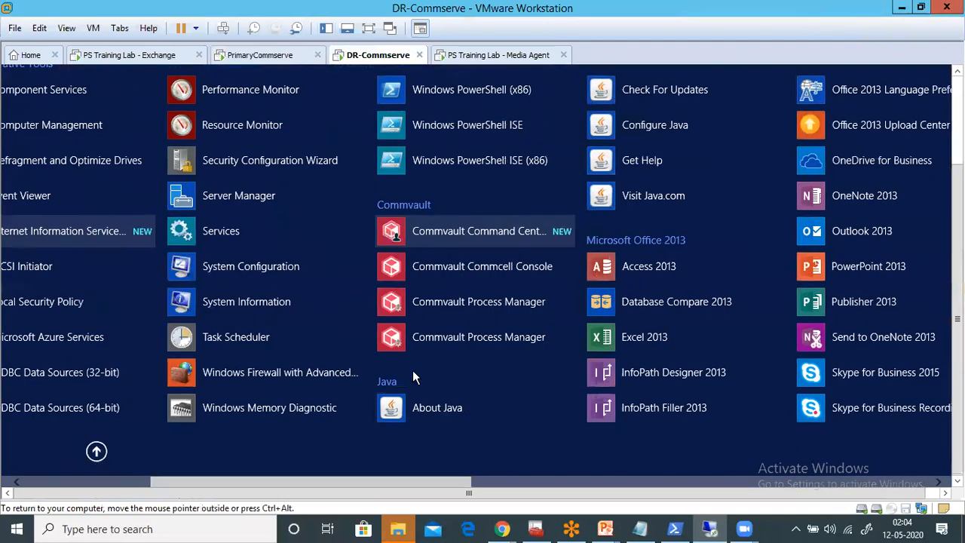
pyautogui.click(455, 291)
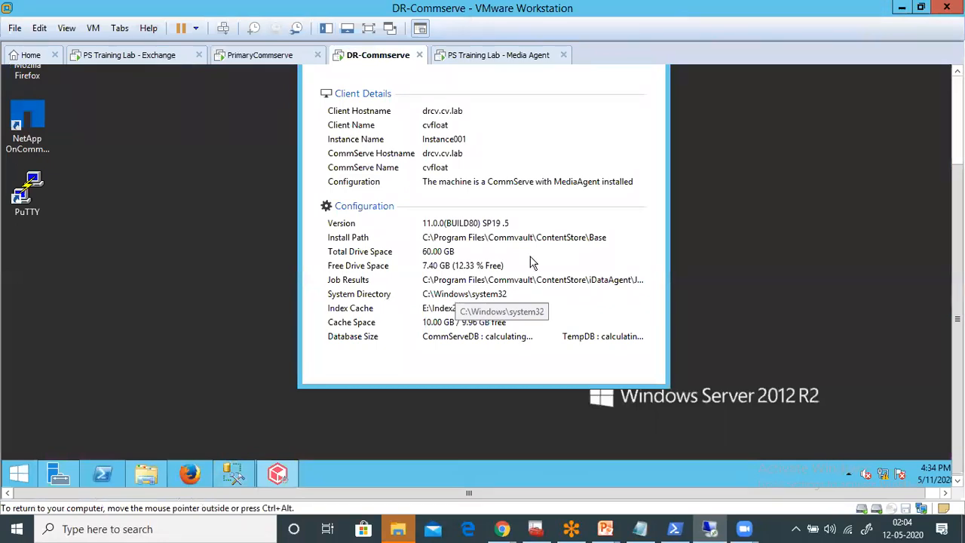
pyautogui.moveTo(957, 189); pyautogui.dragTo(958, 98)
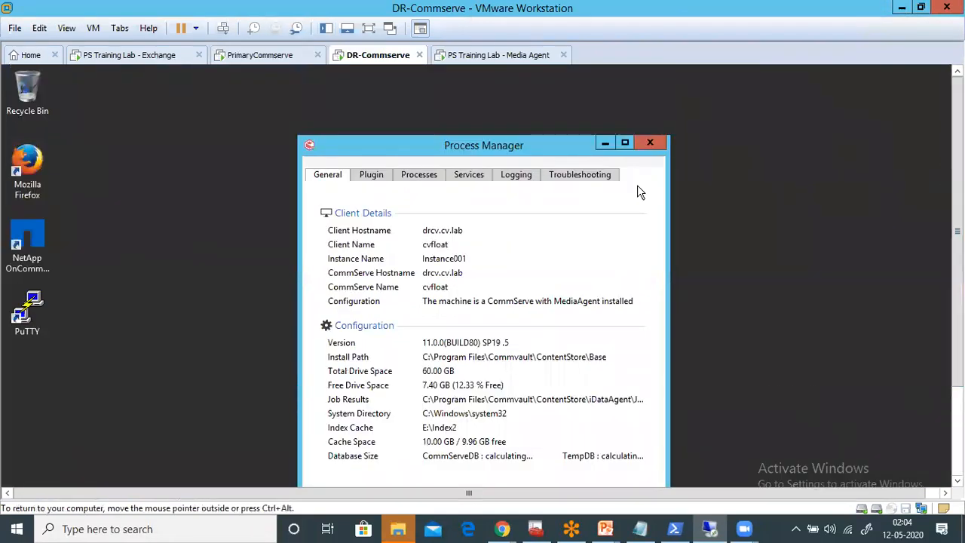
pyautogui.click(462, 176)
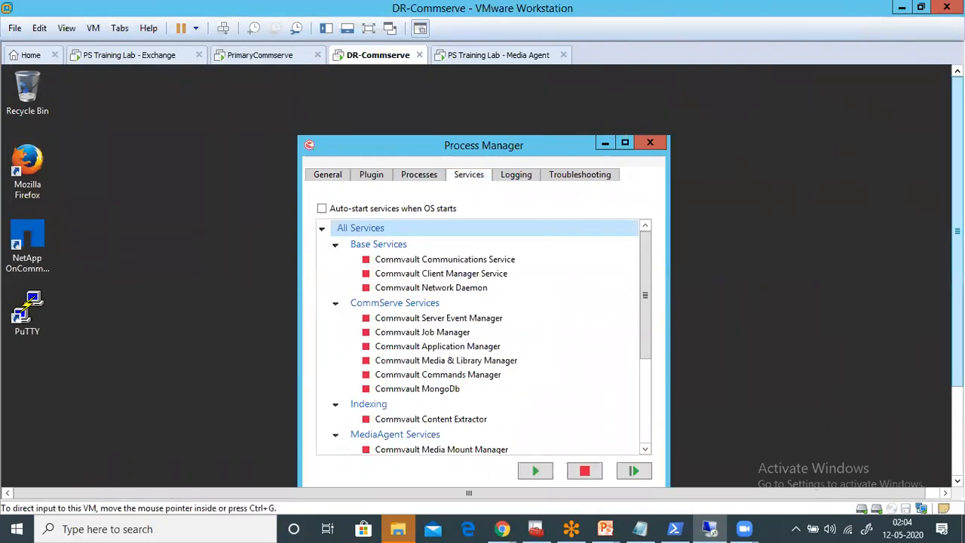
pyautogui.moveTo(958, 234)
pyautogui.mouseDown()
pyautogui.moveTo(958, 307)
pyautogui.moveTo(957, 233)
pyautogui.mouseUp()
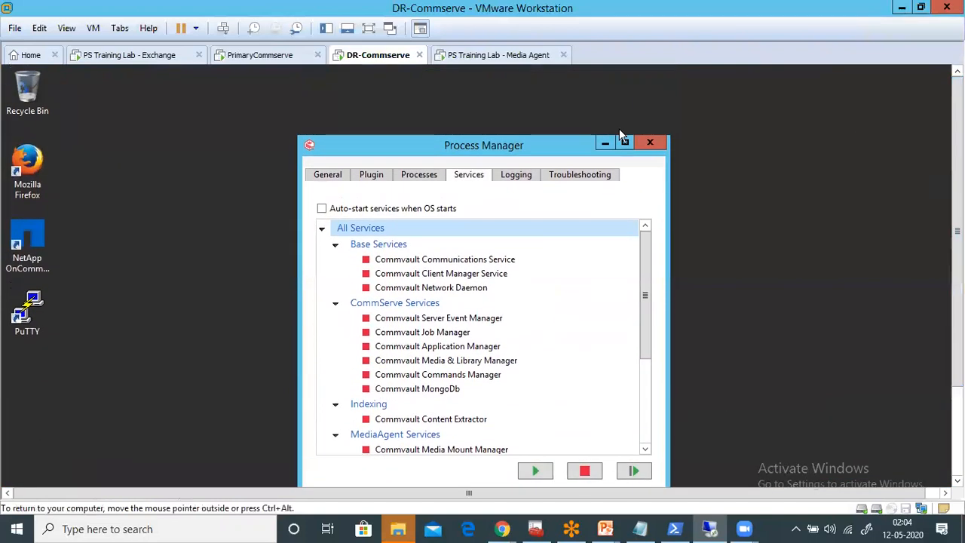
pyautogui.click(649, 140)
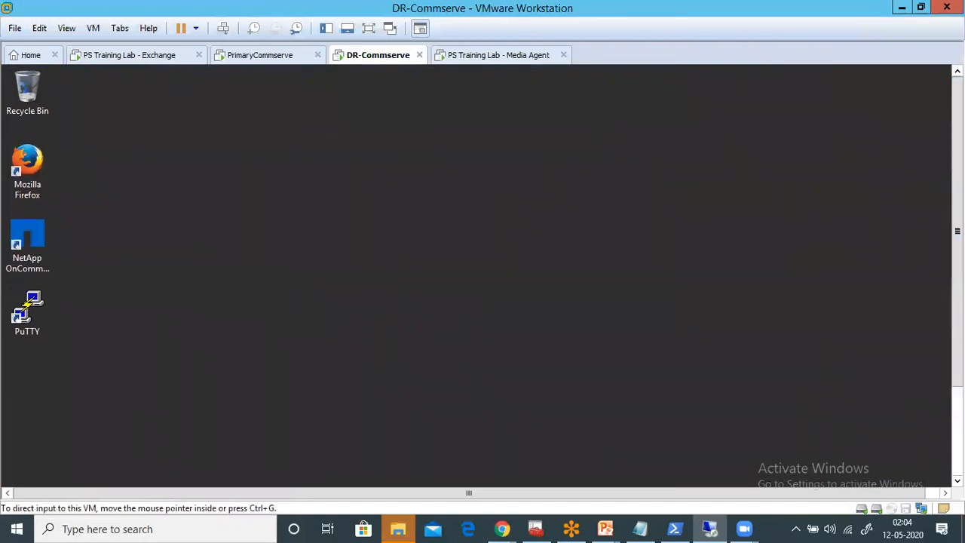
# - Open Commvault Process Manager for Instance002 on DR-Commserve and examine the node and sync details in Failover Assistant
pyautogui.moveTo(957, 232); pyautogui.dragTo(957, 321)
pyautogui.click(23, 471)
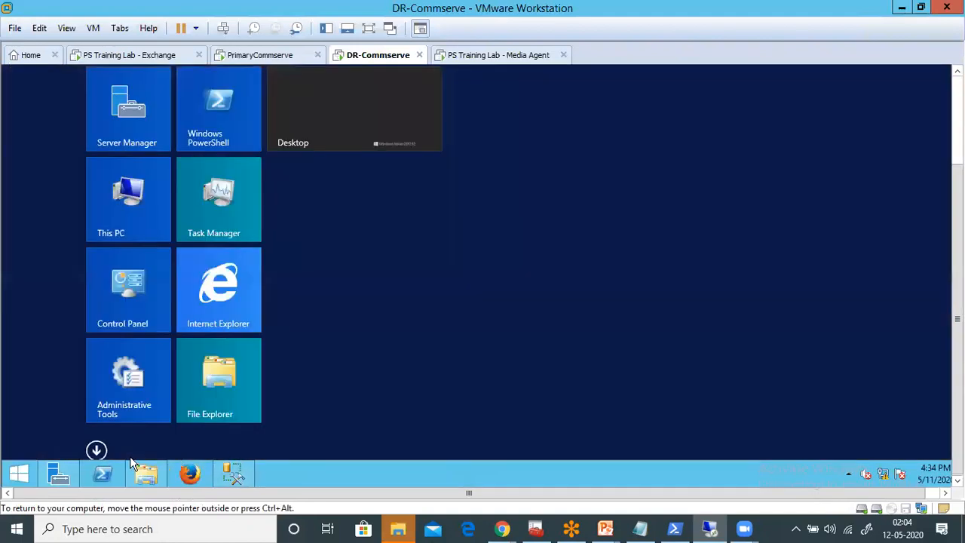
pyautogui.click(97, 450)
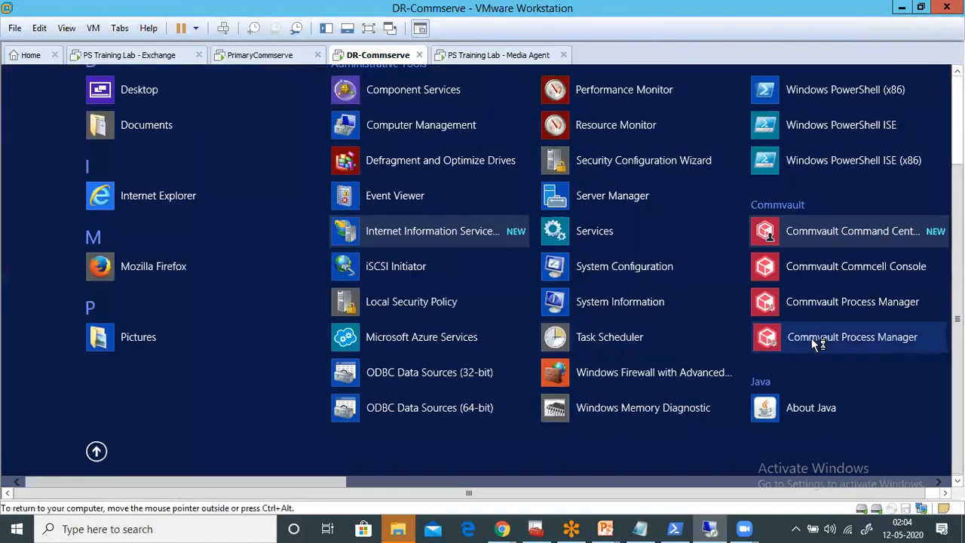
pyautogui.click(811, 338)
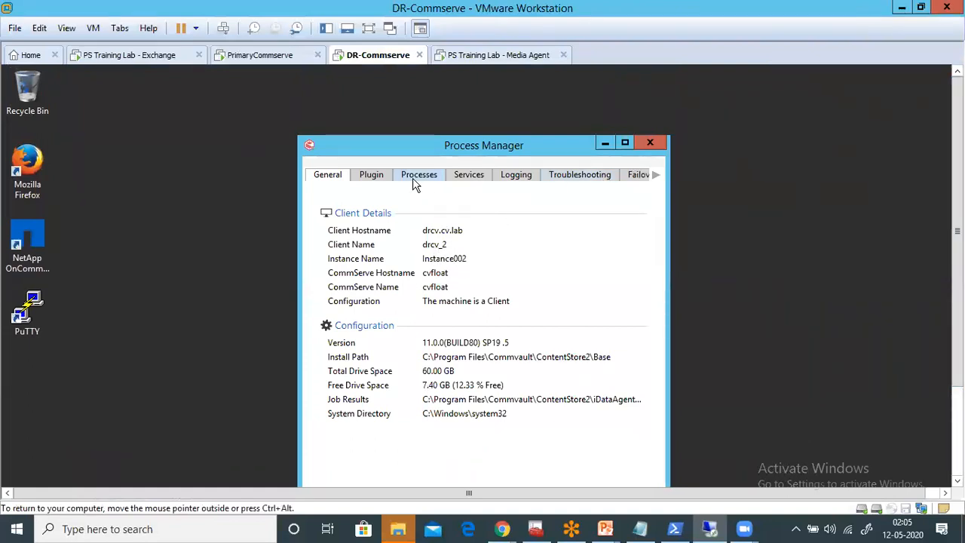
pyautogui.click(639, 177)
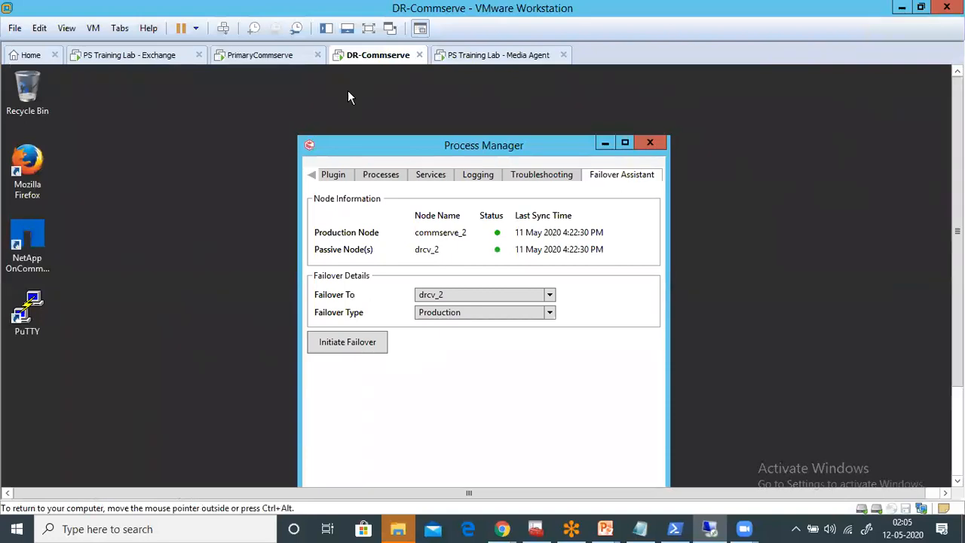
# - Switch to PrimaryCommserve and examine the Failover Assistant in Commvault Process Manager for the commserve_2 instance
pyautogui.click(280, 58)
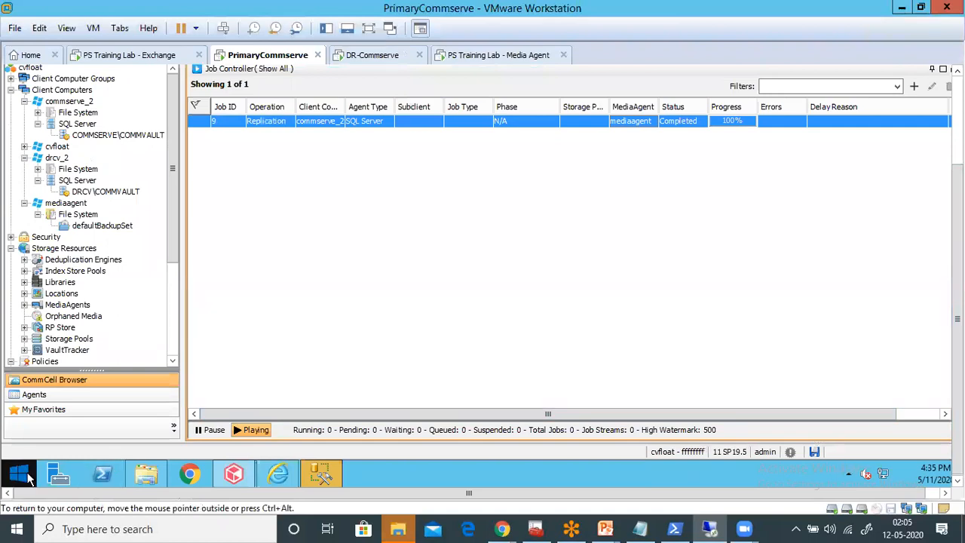
pyautogui.click(24, 474)
pyautogui.click(97, 452)
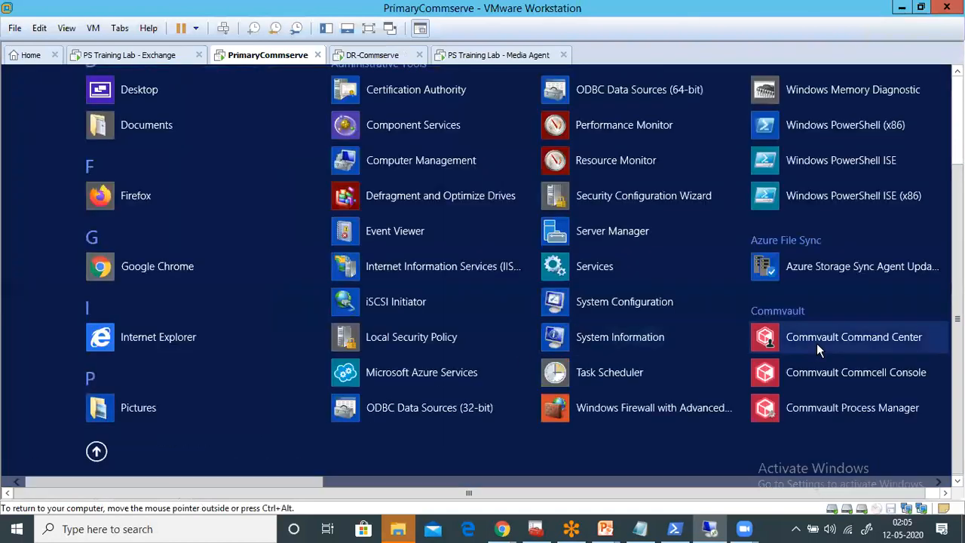
pyautogui.hscroll(3, 445, 487)
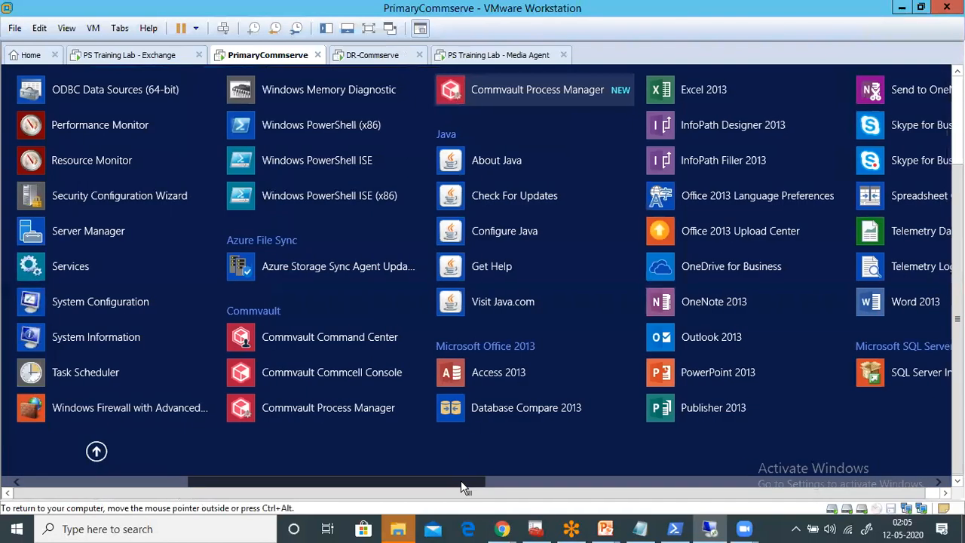
pyautogui.click(530, 89)
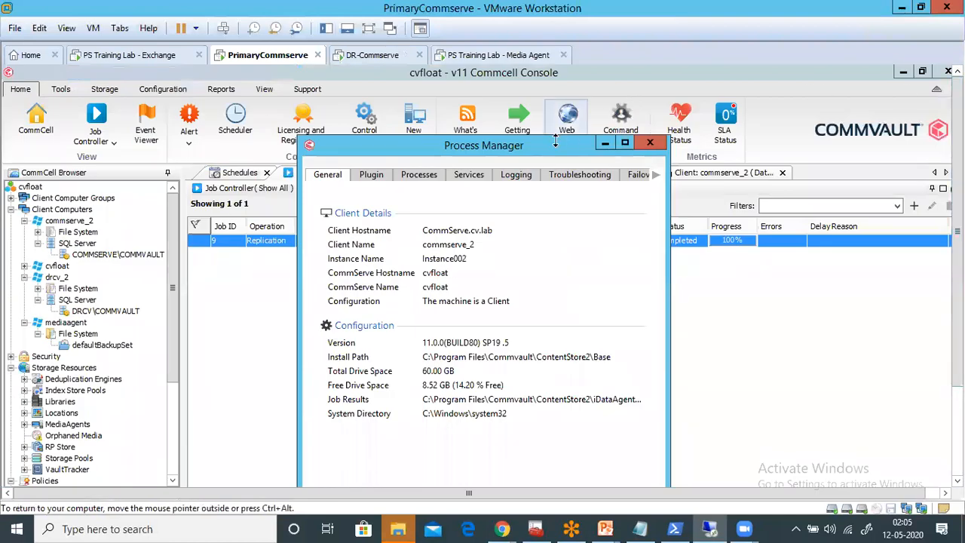
pyautogui.click(633, 177)
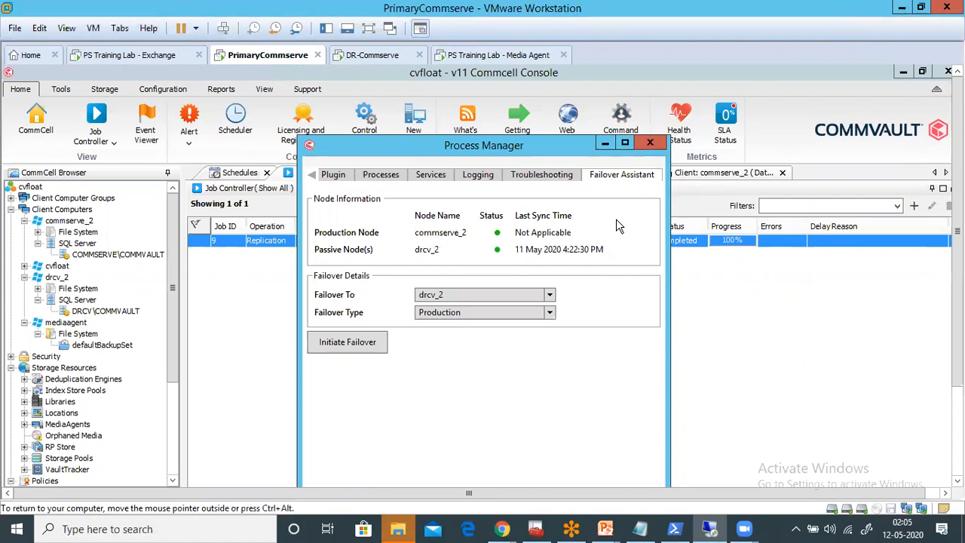
# - Close Process Manager on PrimaryCommserve and show the cvfloat schedules list
pyautogui.click(649, 145)
pyautogui.click(365, 124)
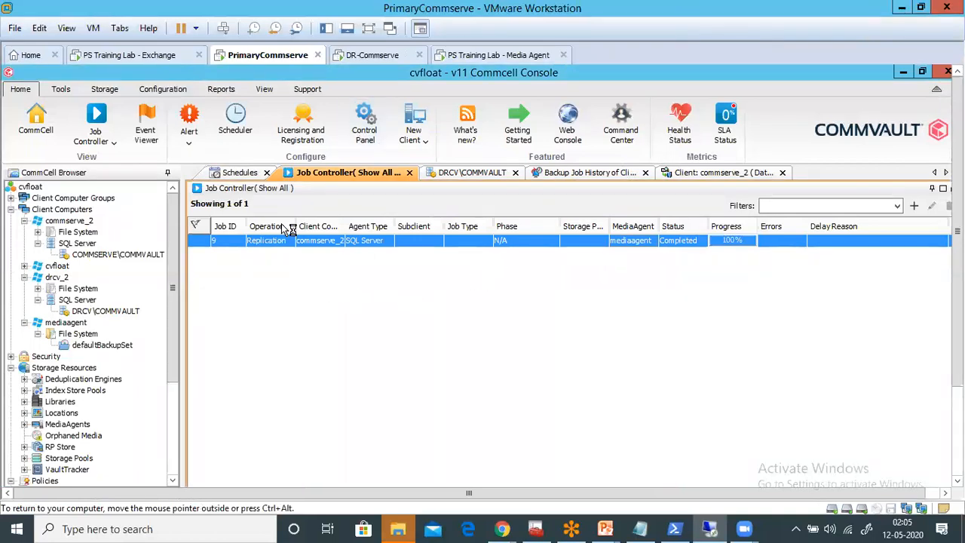
pyautogui.click(241, 174)
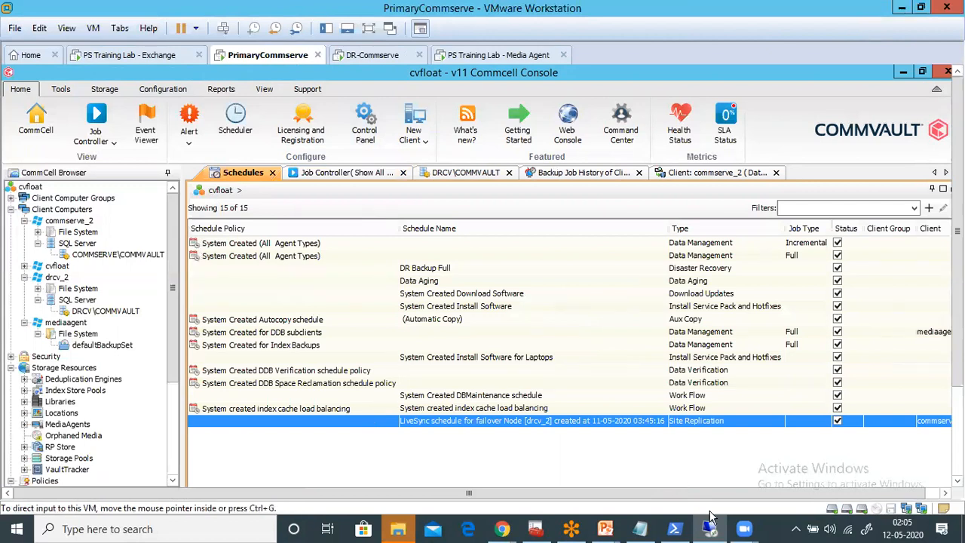
# - Cancel the COMMSERVE\COMMVAULT server connection and close SQL Server Management Studio on PrimaryCommserve
pyautogui.moveTo(958, 231); pyautogui.dragTo(957, 318)
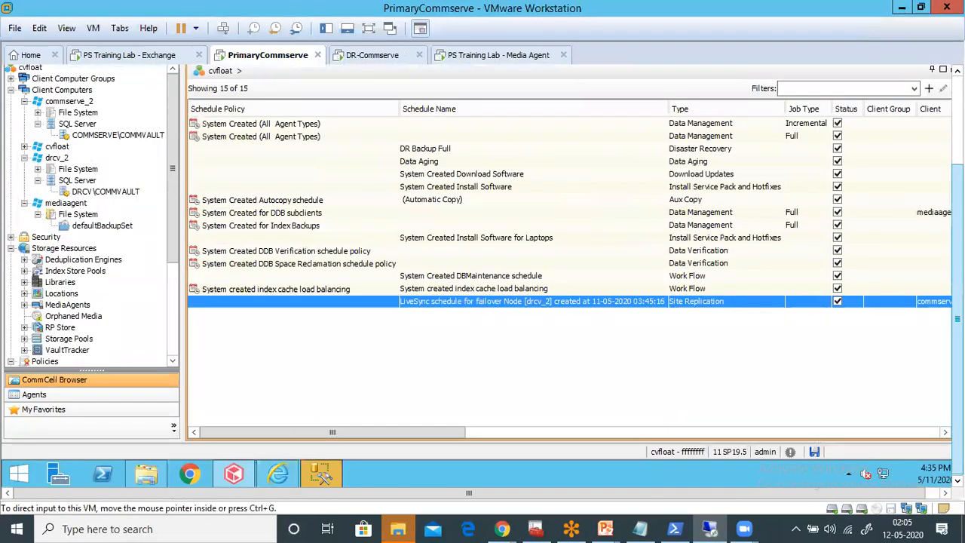
pyautogui.rightClick(325, 473)
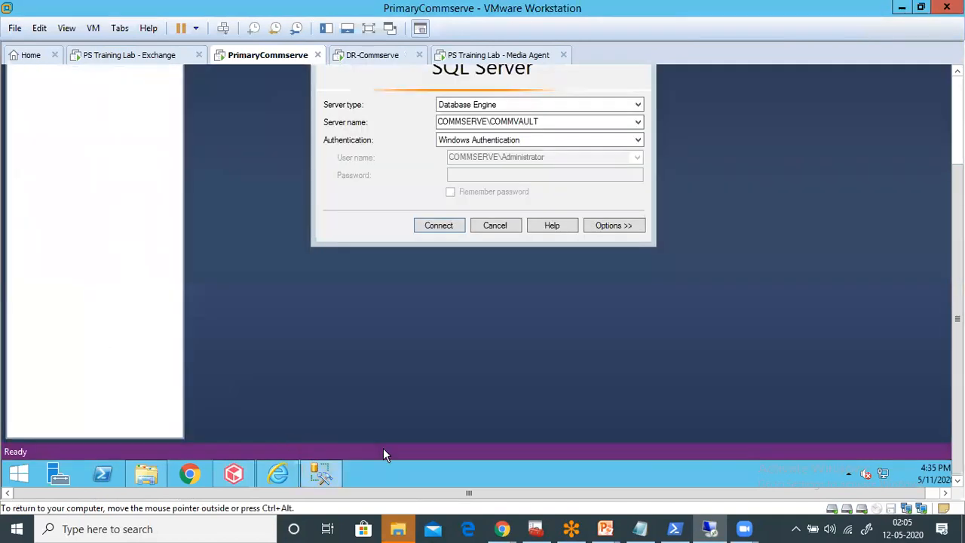
pyautogui.click(504, 229)
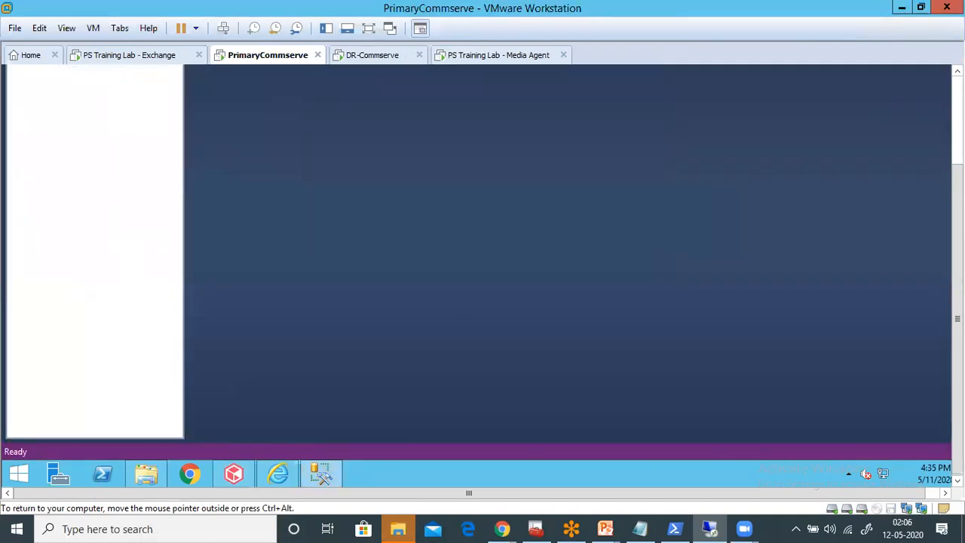
pyautogui.click(689, 494)
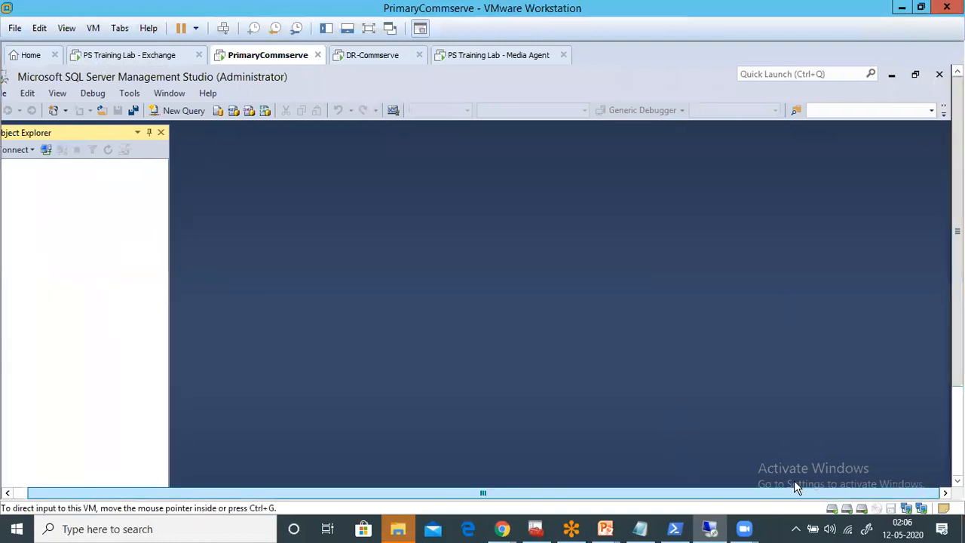
pyautogui.click(938, 74)
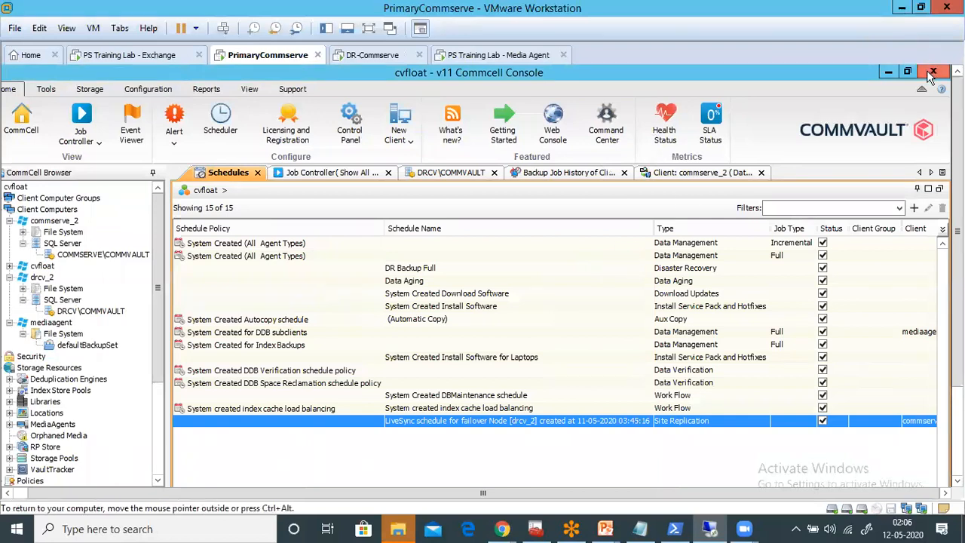
# - Collapse the client nodes in the CommCell Browser tree and examine the Libraries and Storage Policies lists
pyautogui.click(21, 492)
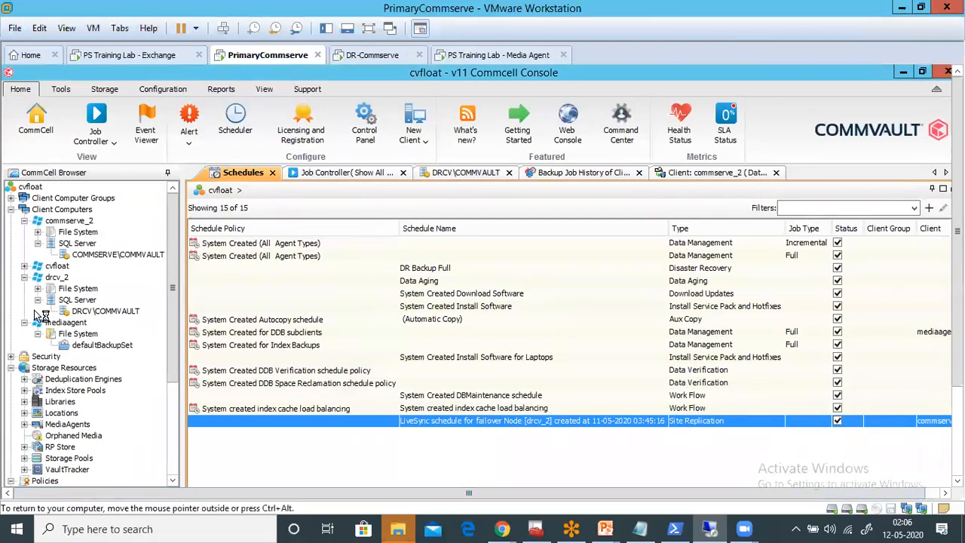
pyautogui.click(25, 221)
pyautogui.click(24, 243)
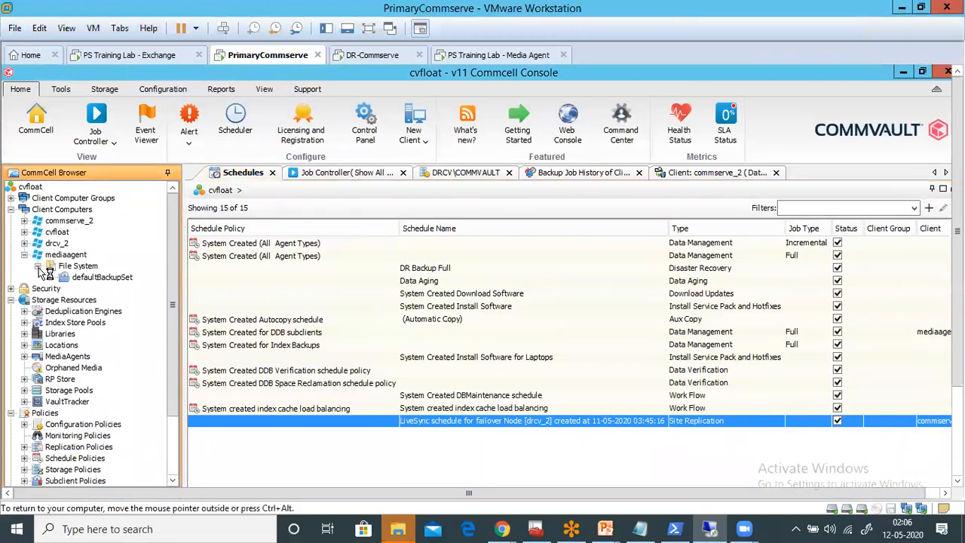
pyautogui.click(24, 255)
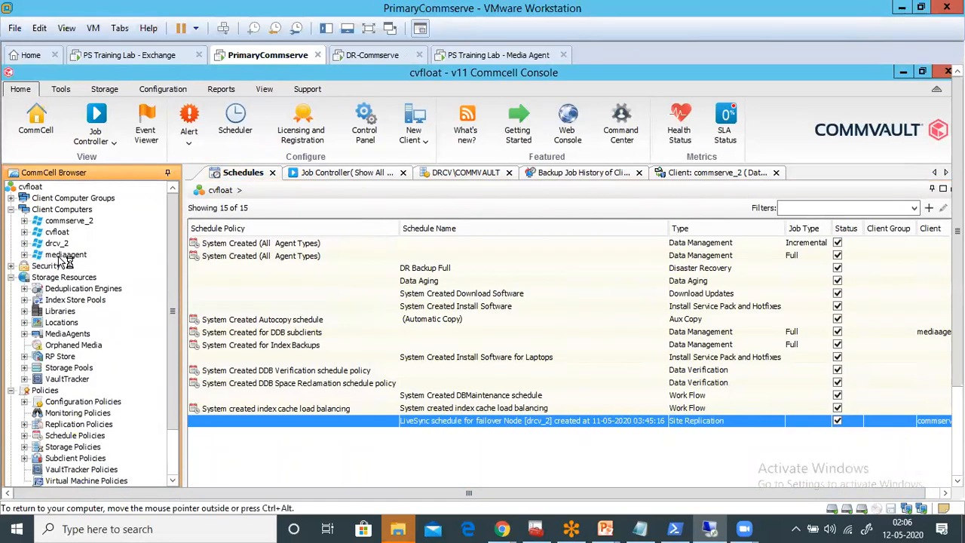
pyautogui.doubleClick(64, 312)
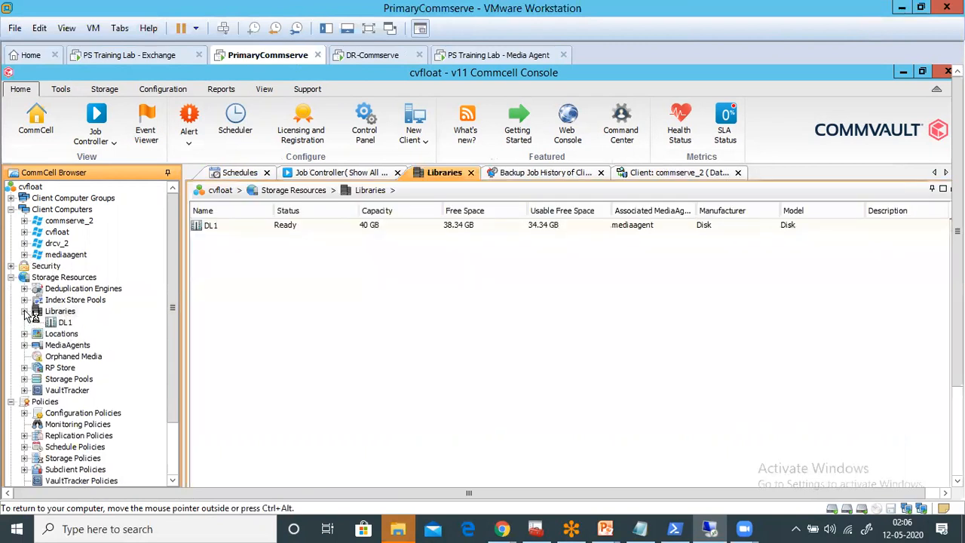
pyautogui.click(24, 312)
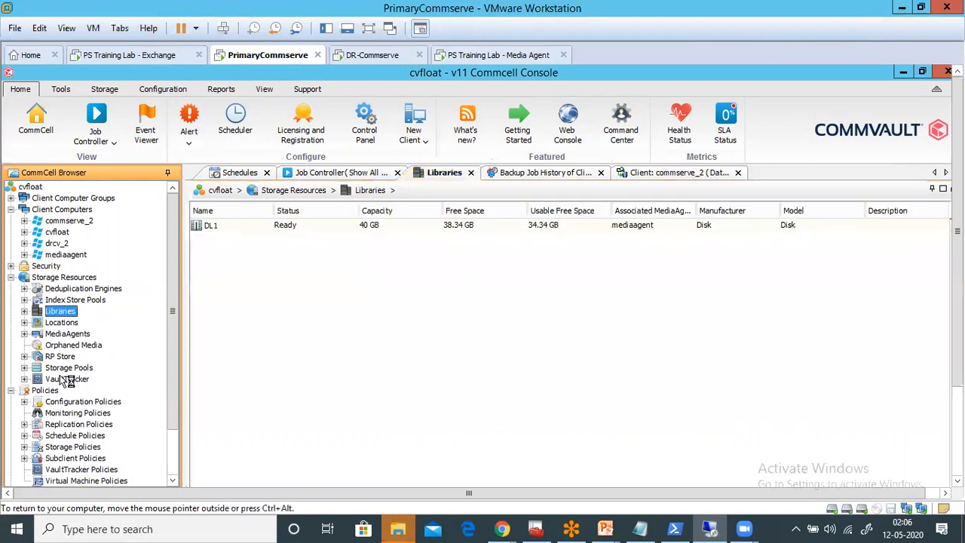
pyautogui.doubleClick(85, 448)
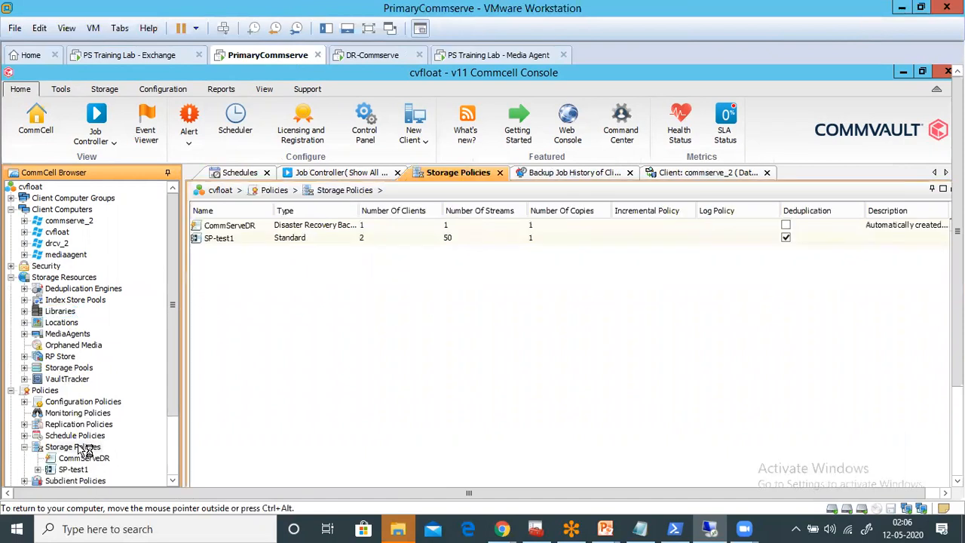
# - Show the full backup history of the default subclient in the mediaagent File System defaultBackupSet and examine its backup job
pyautogui.doubleClick(60, 256)
pyautogui.doubleClick(77, 266)
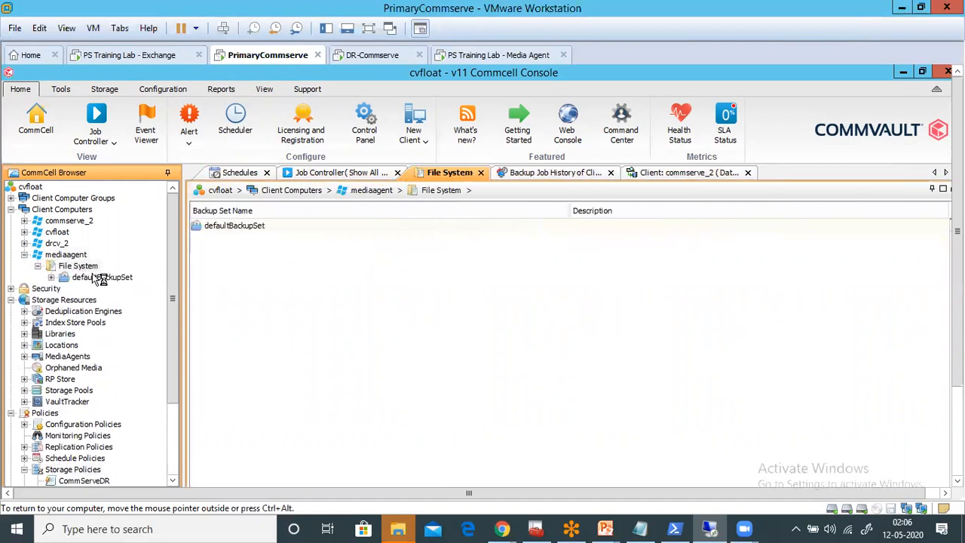
pyautogui.doubleClick(102, 276)
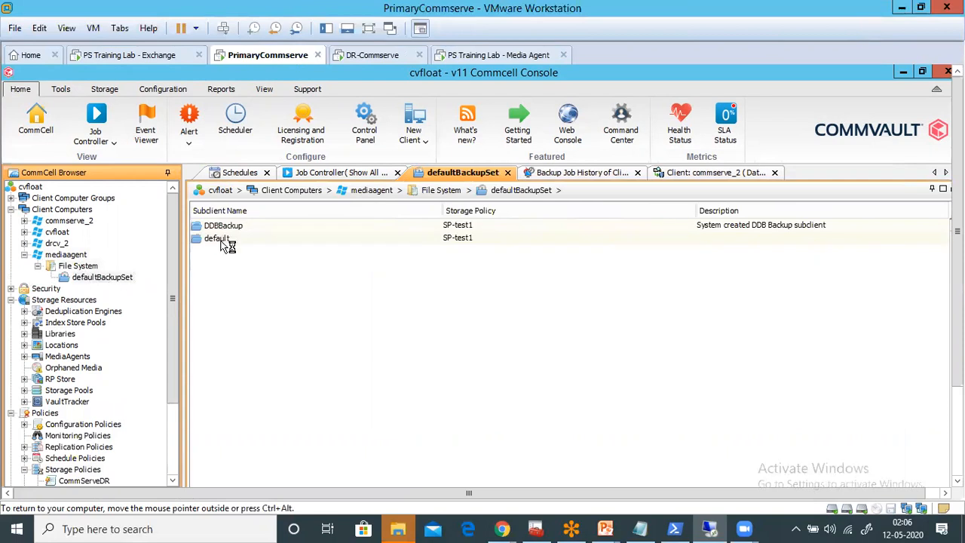
pyautogui.rightClick(222, 241)
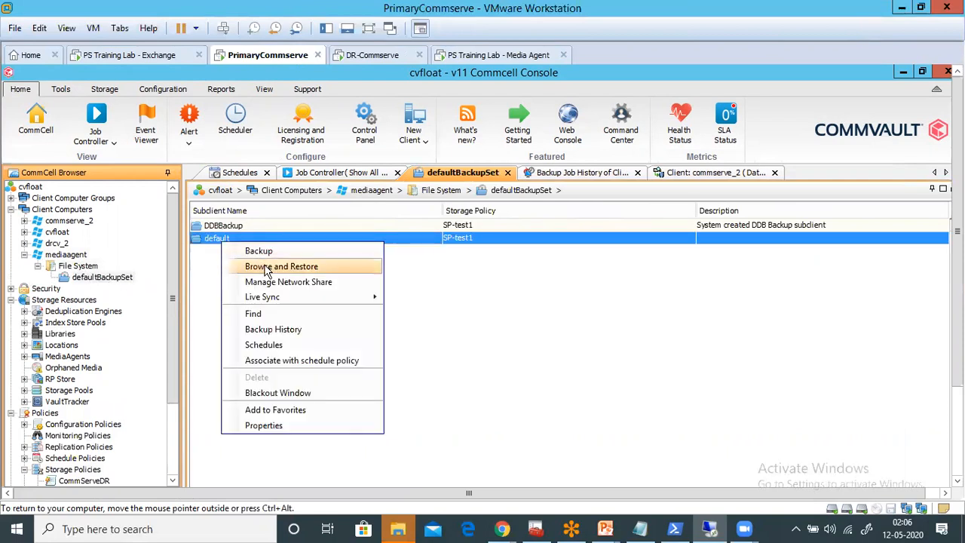
pyautogui.click(275, 330)
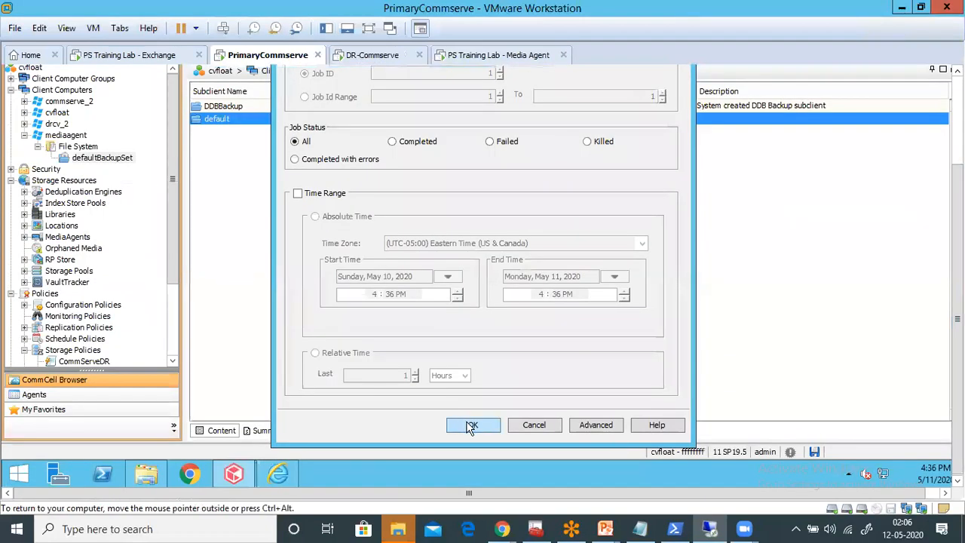
pyautogui.click(472, 424)
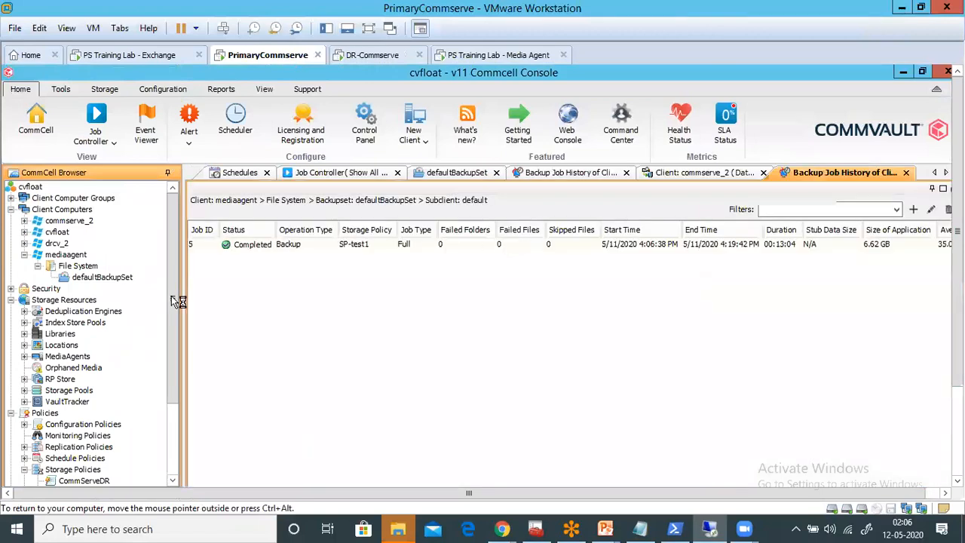
pyautogui.click(210, 247)
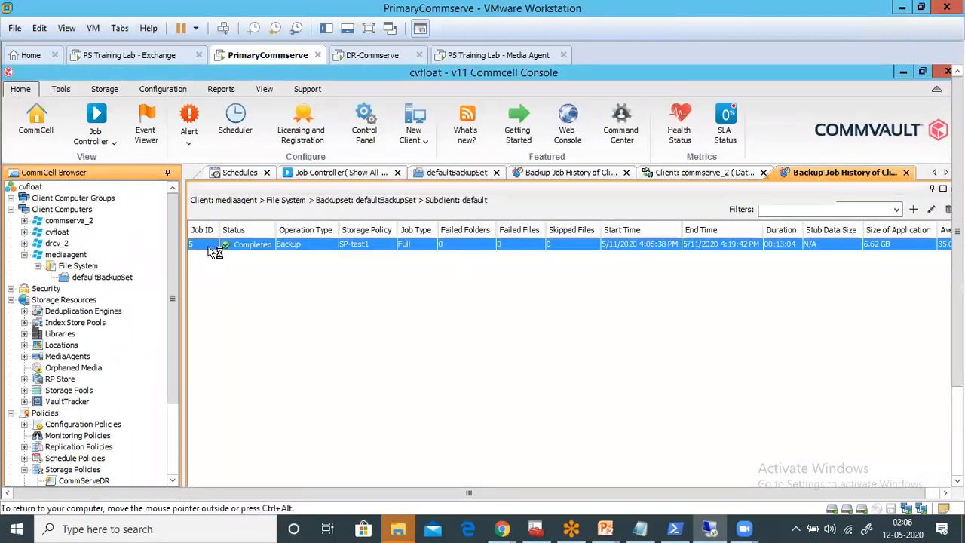
# - Close the backup history, client, backup set and Schedules views, keeping only Job Controller open
pyautogui.click(907, 175)
pyautogui.click(779, 175)
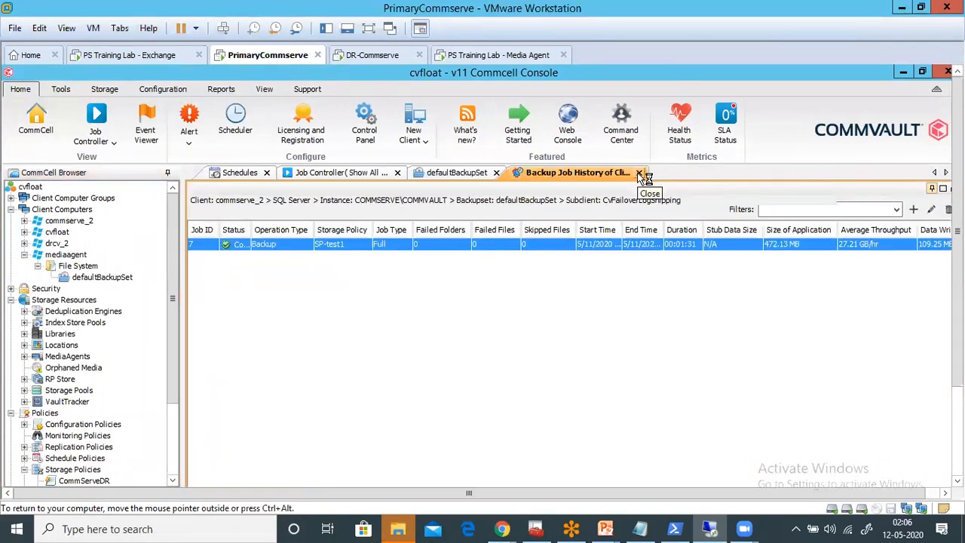
pyautogui.click(639, 175)
pyautogui.click(508, 174)
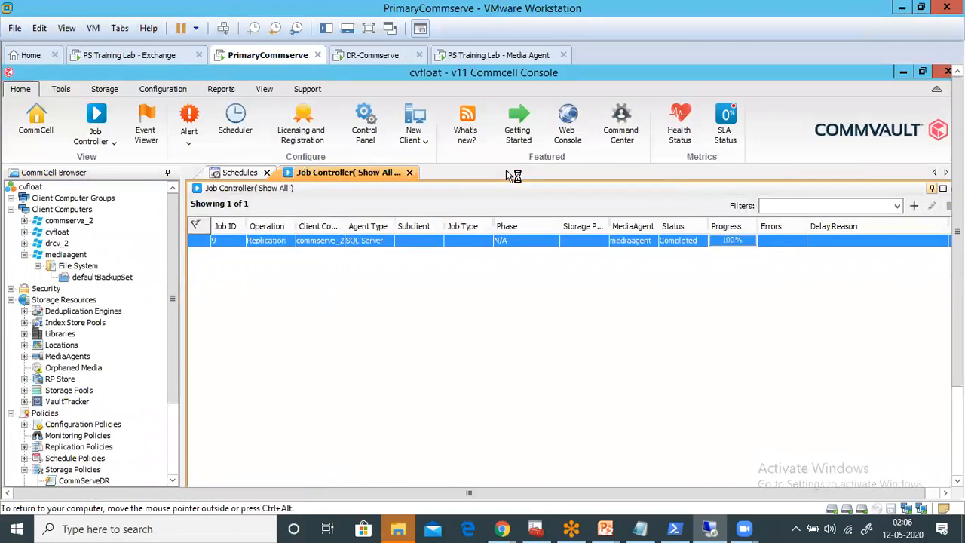
pyautogui.click(266, 172)
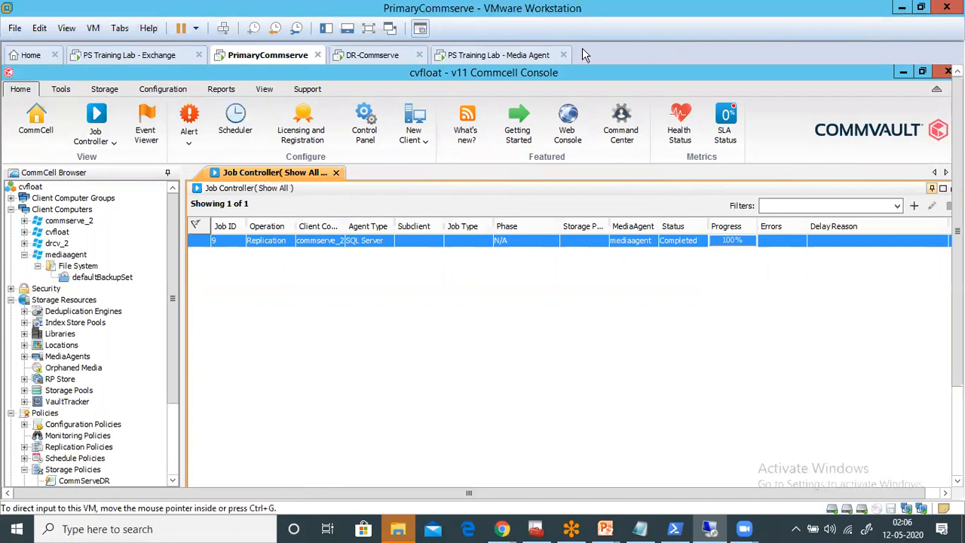
# - Minimize the cvfloat CommCell Console and open Commvault Process Manager for Instance001 on PrimaryCommserve
pyautogui.click(903, 72)
pyautogui.click(957, 443)
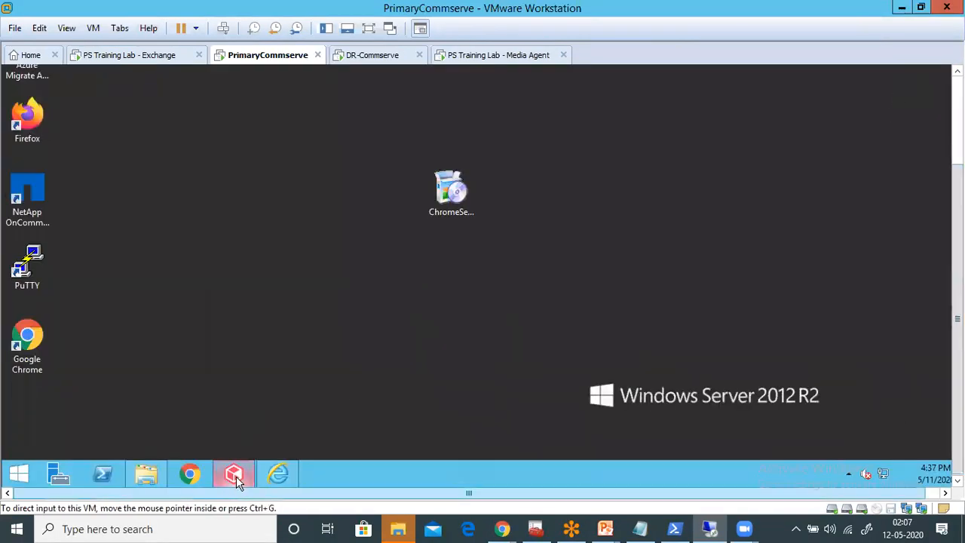
pyautogui.click(19, 474)
pyautogui.click(96, 450)
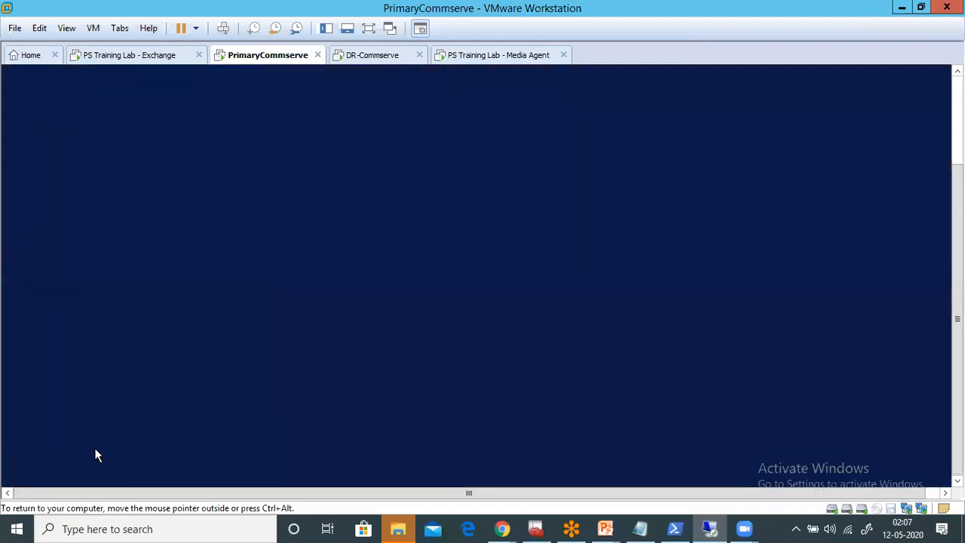
pyautogui.scroll(-2, 335, 487)
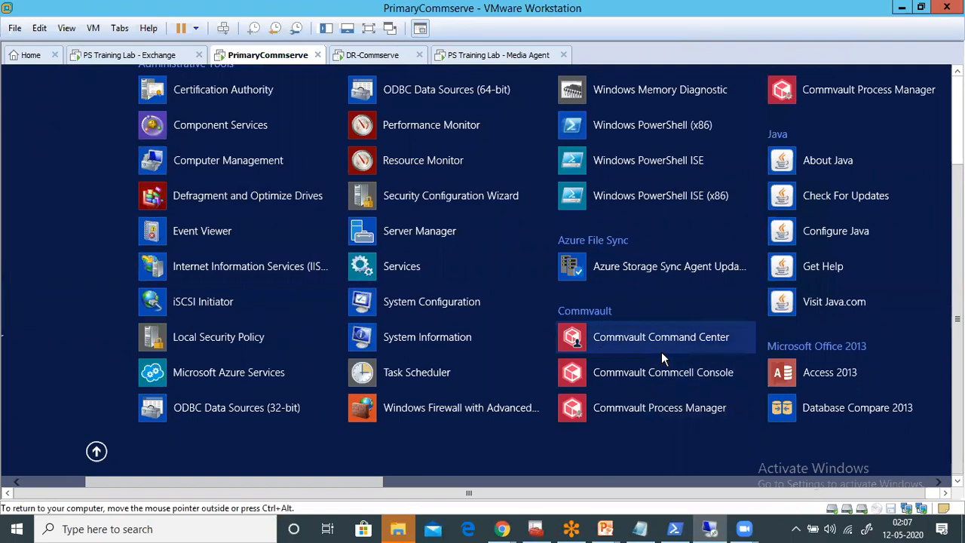
pyautogui.click(656, 400)
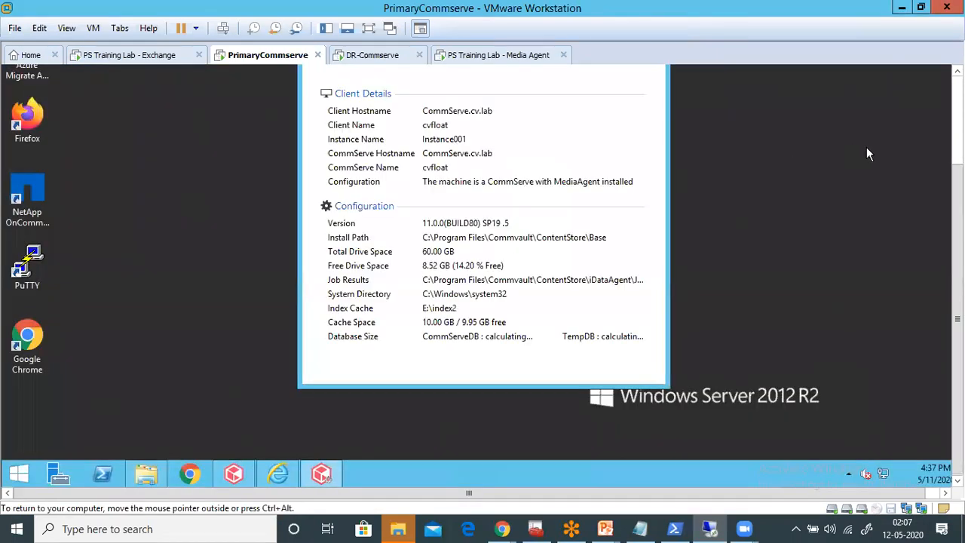
# - Stop all Commvault services of Instance001 (cvfloat) in Process Manager
pyautogui.moveTo(958, 198); pyautogui.dragTo(957, 94)
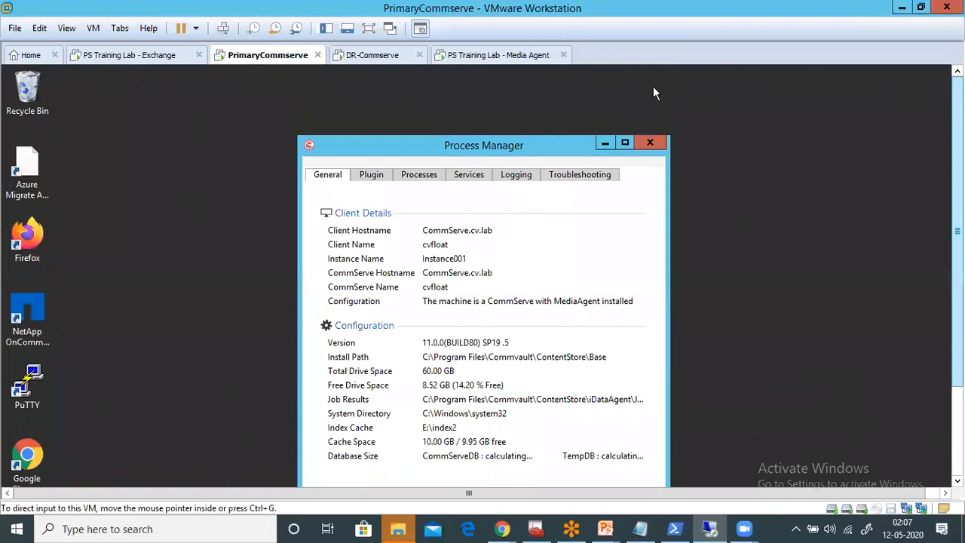
pyautogui.click(469, 177)
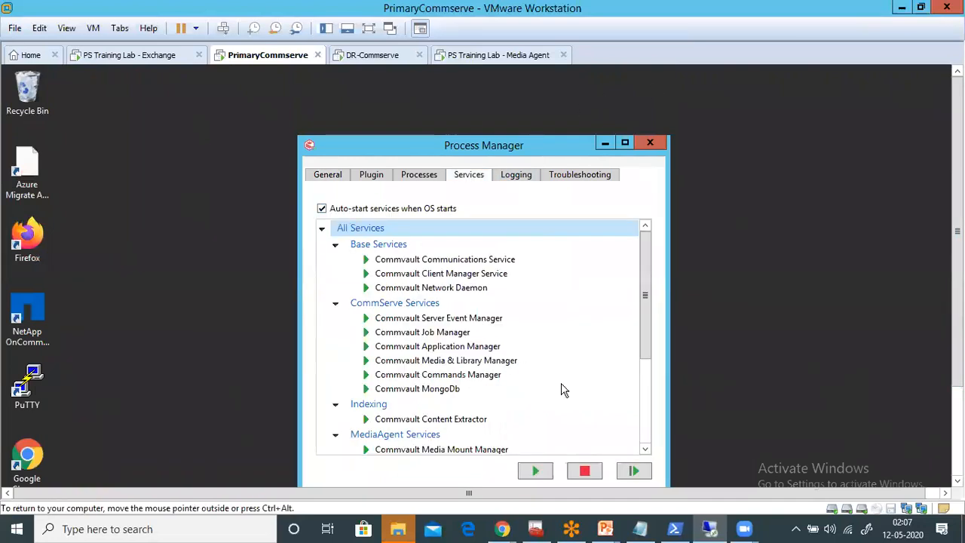
pyautogui.click(585, 472)
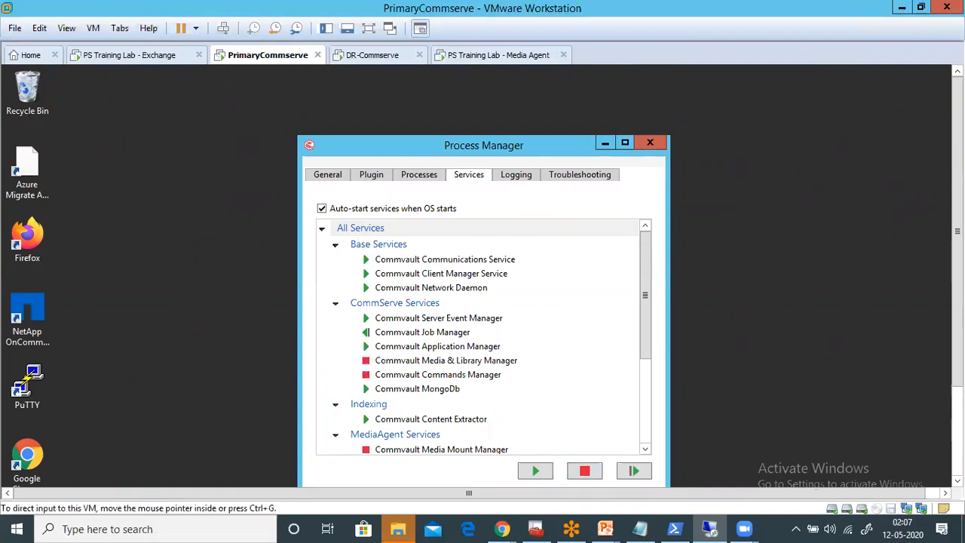
# - Open a second Commvault Process Manager for Instance002 (commserve_2) on PrimaryCommserve
pyautogui.scroll(-3, 737, 346)
pyautogui.click(19, 473)
pyautogui.click(95, 449)
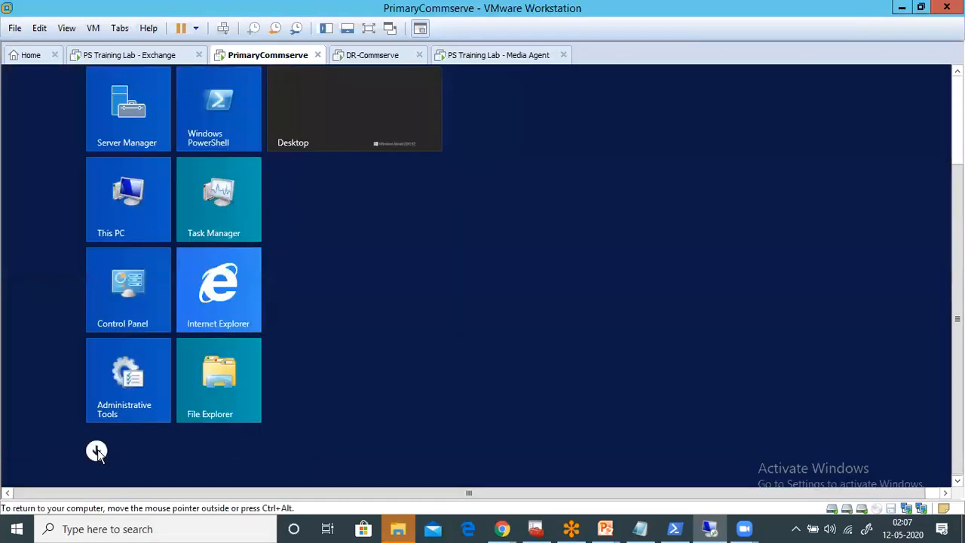
pyautogui.scroll(-5, 438, 455)
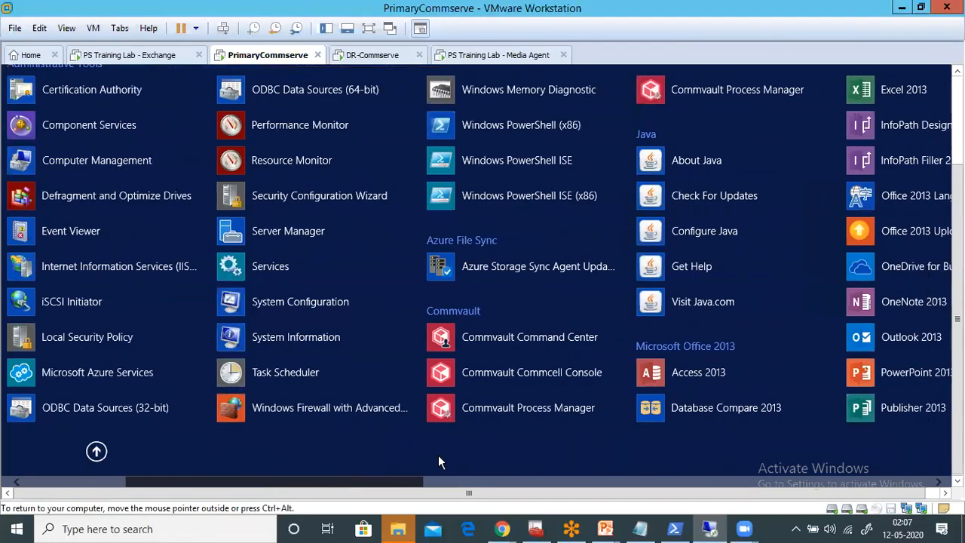
pyautogui.click(397, 98)
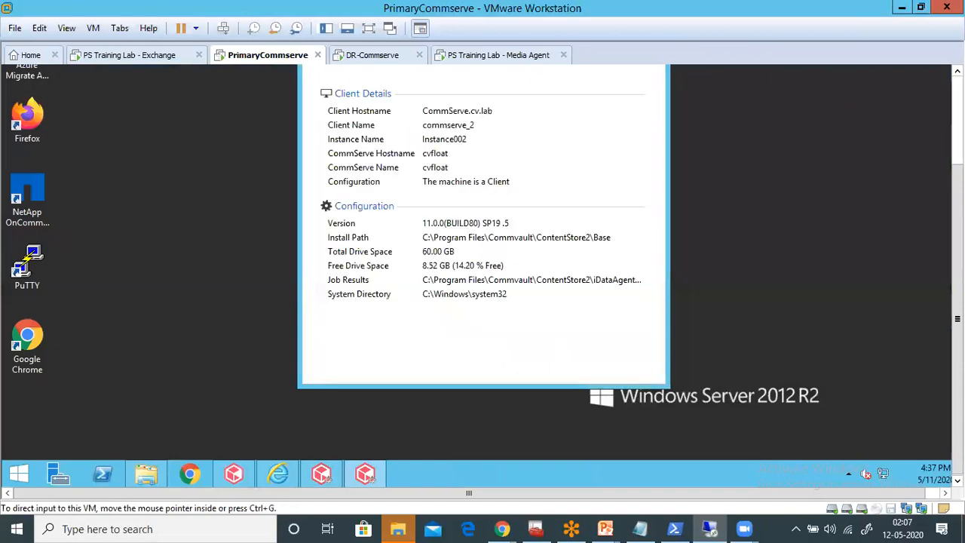
# - Stop all Base Services of the commserve_2 instance in Process Manager
pyautogui.click(957, 134)
pyautogui.click(471, 175)
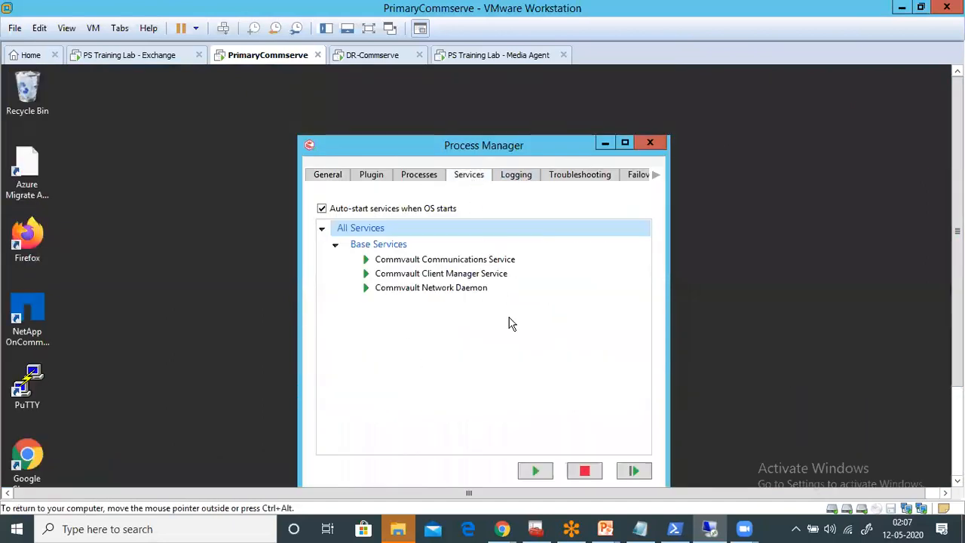
pyautogui.click(584, 473)
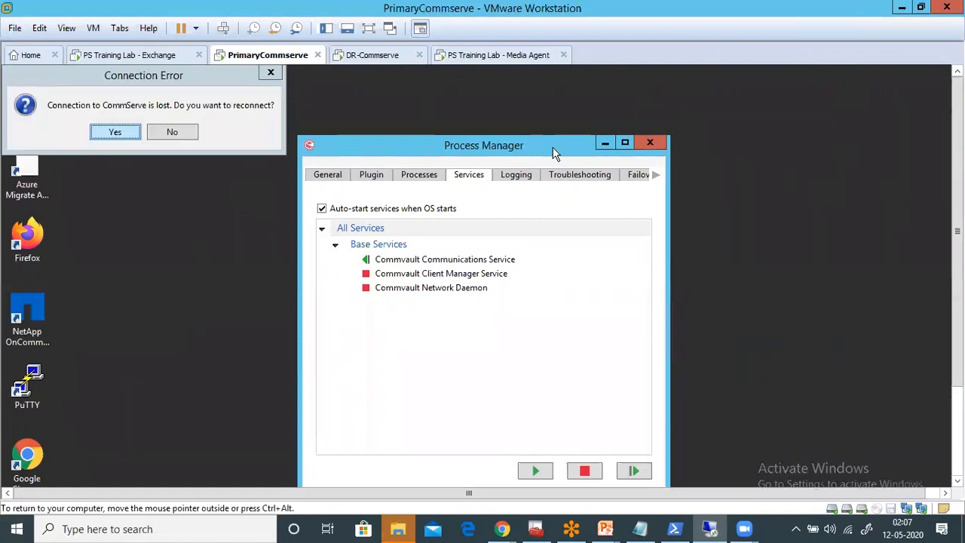
# - Decline reconnecting to the CommServe and arrange the two Process Manager windows side by side to compare their service states
pyautogui.moveTo(497, 142); pyautogui.dragTo(492, 141)
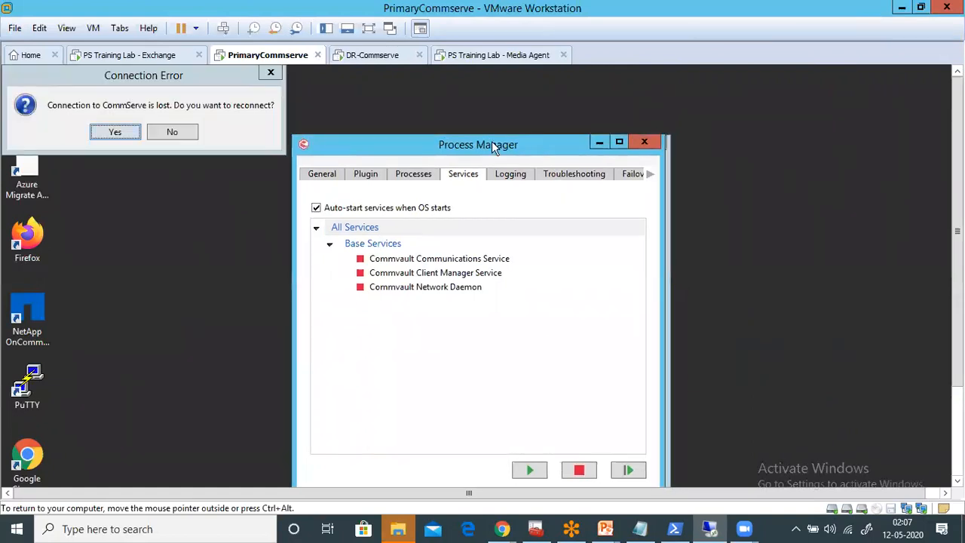
pyautogui.click(175, 130)
pyautogui.moveTo(402, 143); pyautogui.dragTo(148, 99)
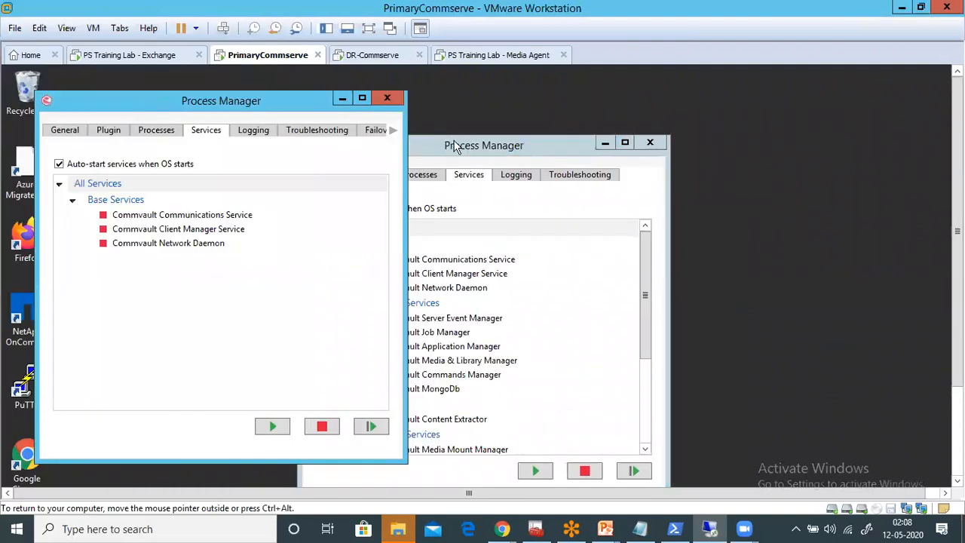
pyautogui.moveTo(462, 153); pyautogui.dragTo(640, 104)
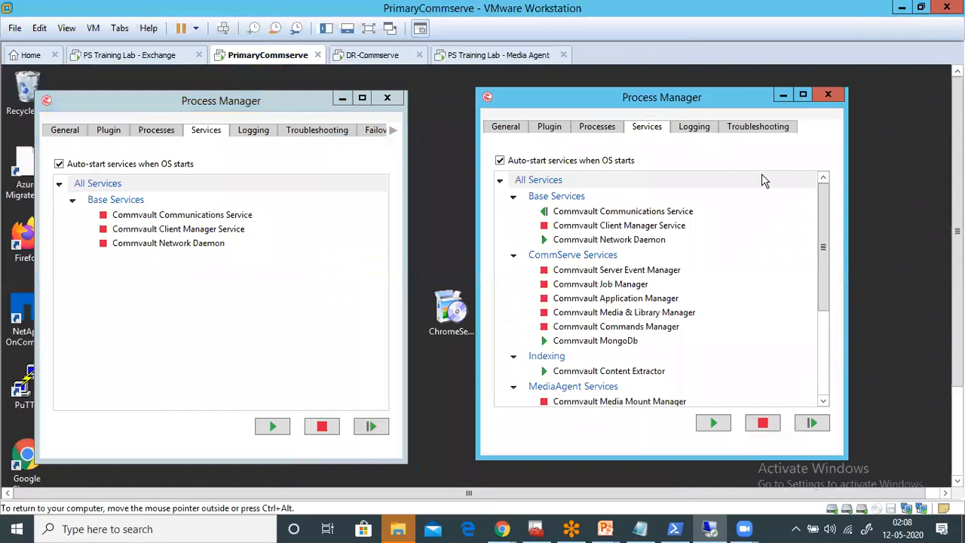
pyautogui.moveTo(820, 252)
pyautogui.mouseDown()
pyautogui.moveTo(829, 330)
pyautogui.moveTo(825, 253)
pyautogui.mouseUp()
# - Close the commserve_2 Process Manager and stop the Workflow and Web Console services in the remaining Instance001 window
pyautogui.click(387, 98)
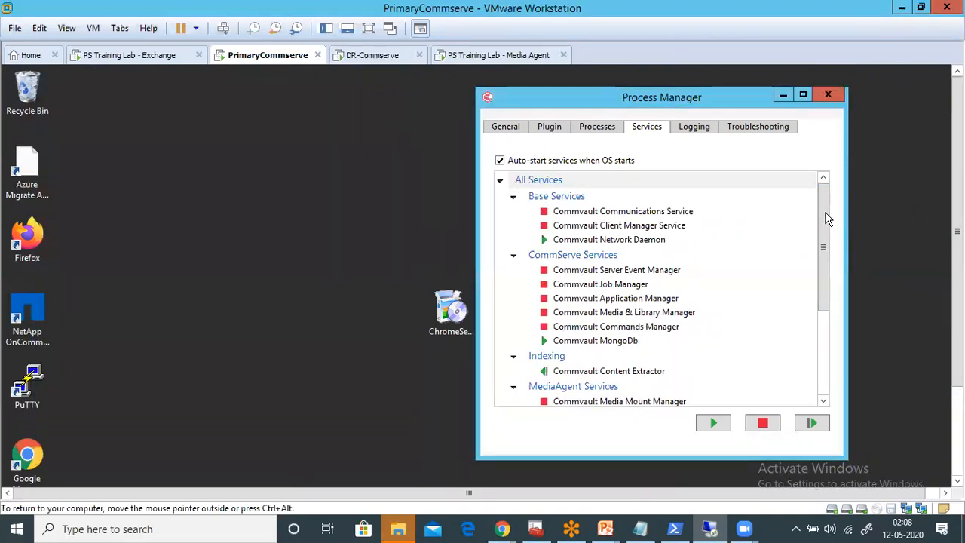
pyautogui.moveTo(825, 218); pyautogui.dragTo(824, 303)
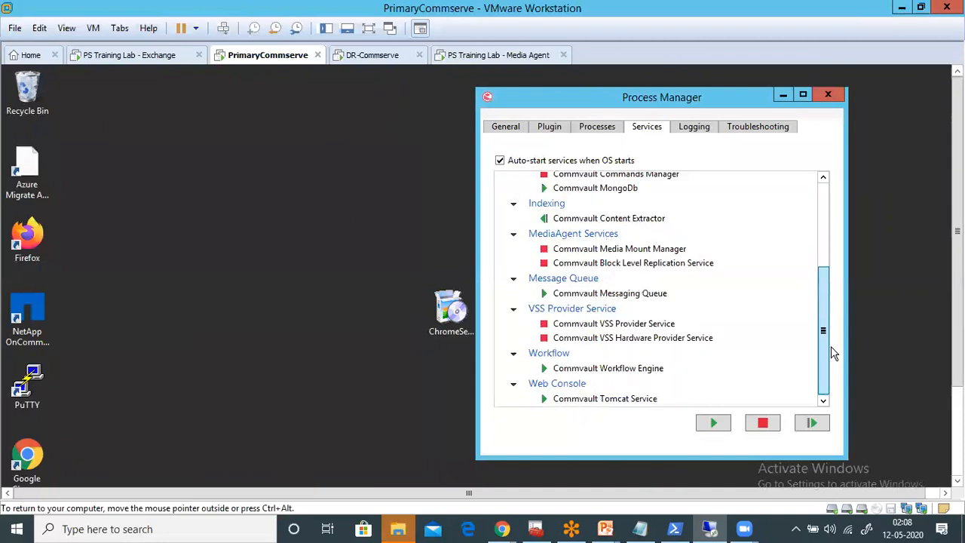
pyautogui.click(547, 352)
pyautogui.click(759, 425)
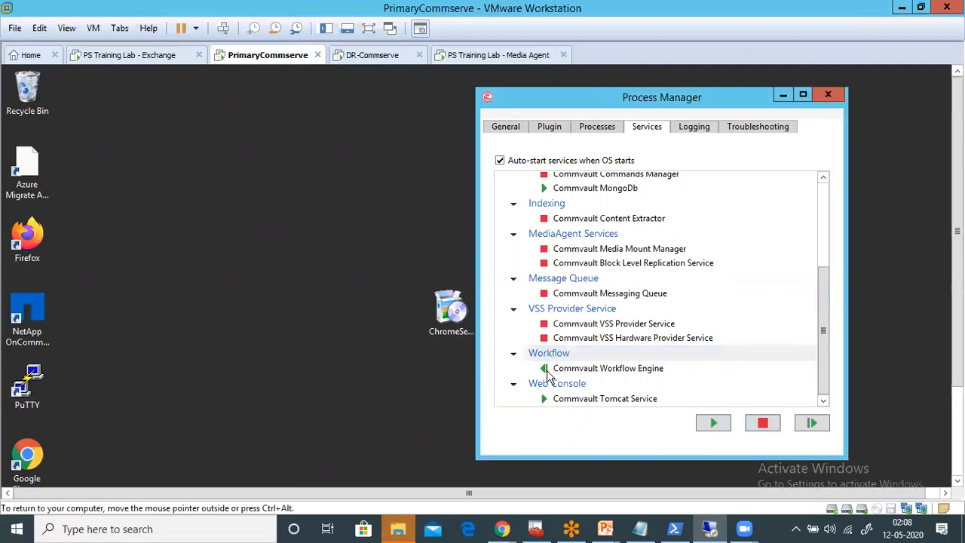
pyautogui.click(558, 384)
pyautogui.click(760, 422)
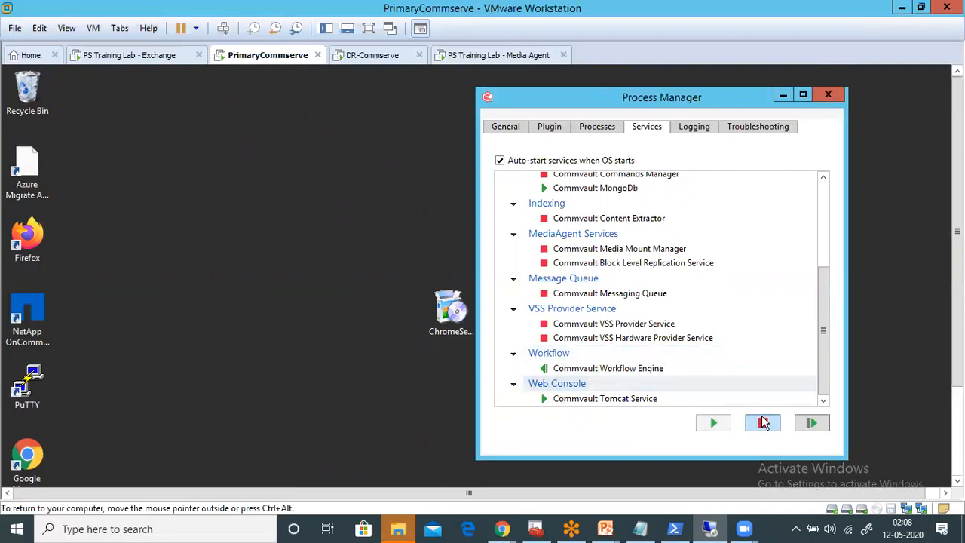
pyautogui.click(821, 219)
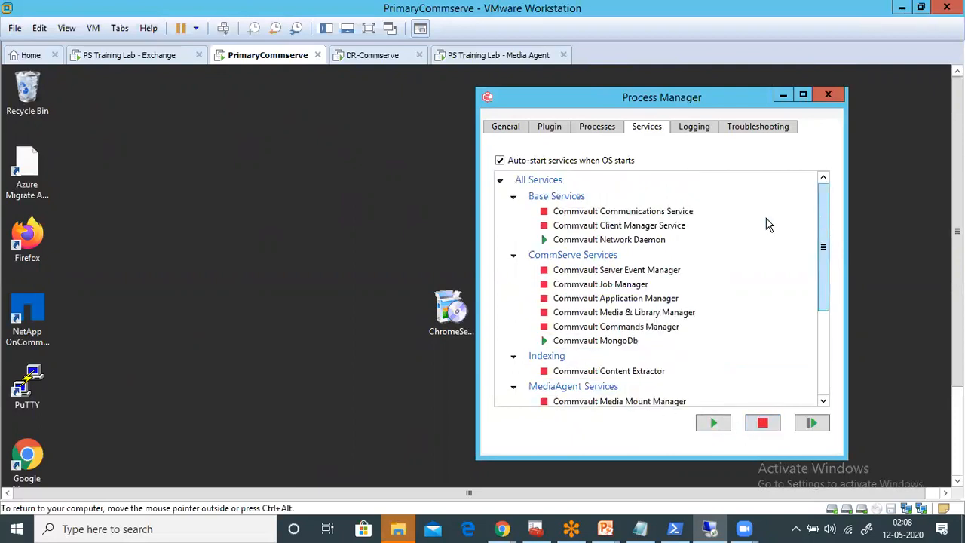
# - Stop the Commvault Network Daemon in the Instance001 Process Manager and check the state of the Commvault Tomcat Service
pyautogui.click(588, 240)
pyautogui.click(760, 422)
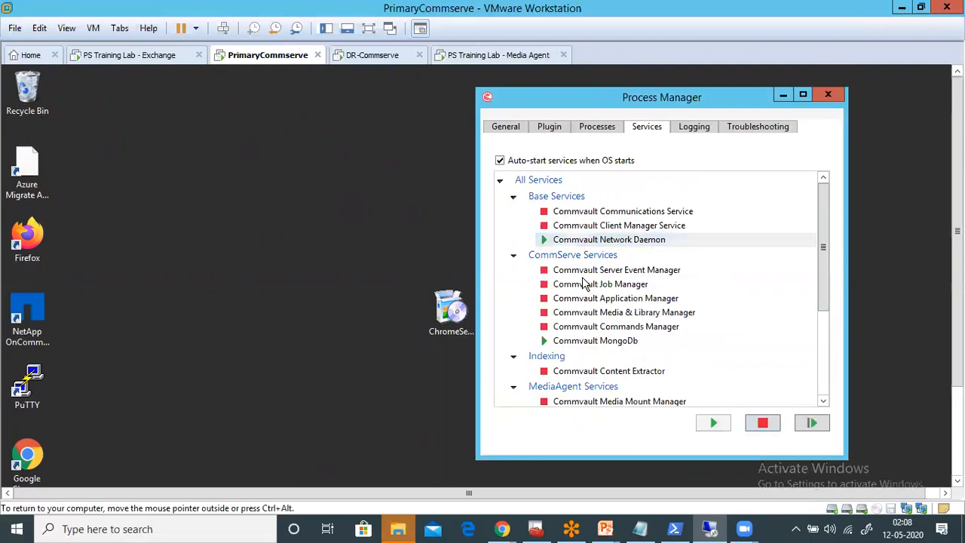
pyautogui.click(821, 338)
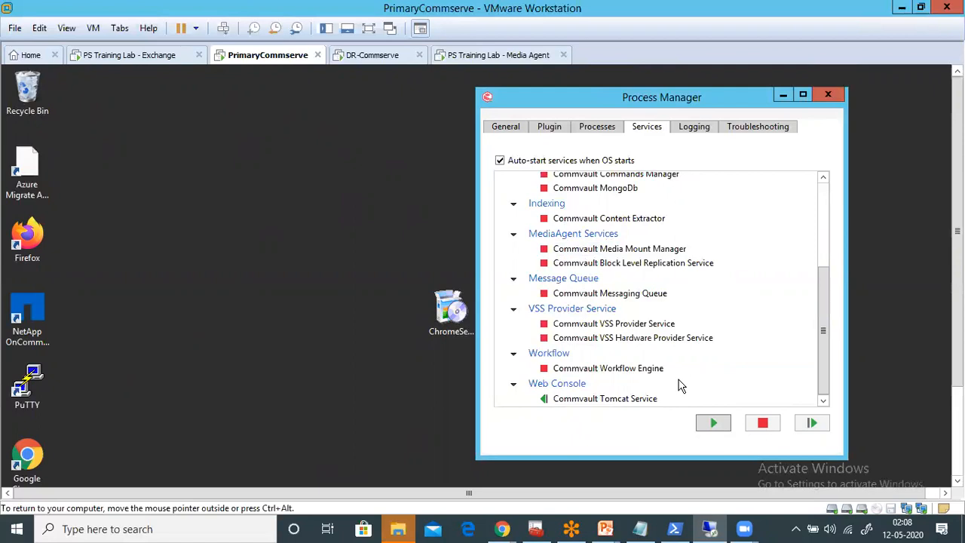
pyautogui.click(577, 404)
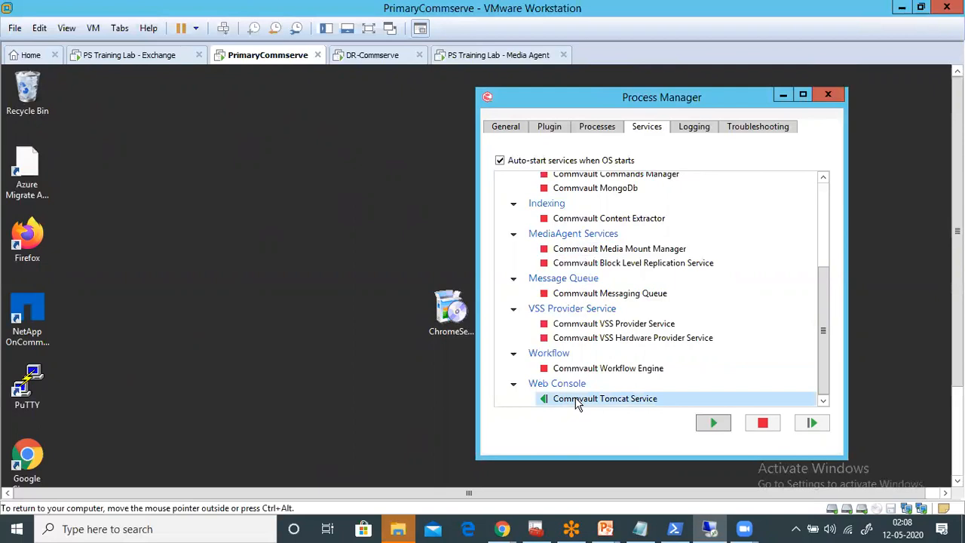
pyautogui.moveTo(678, 380)
# - Switch to the DR-Commserve machine and choose Production as the failover type for failing over to drcv_2
pyautogui.click(369, 55)
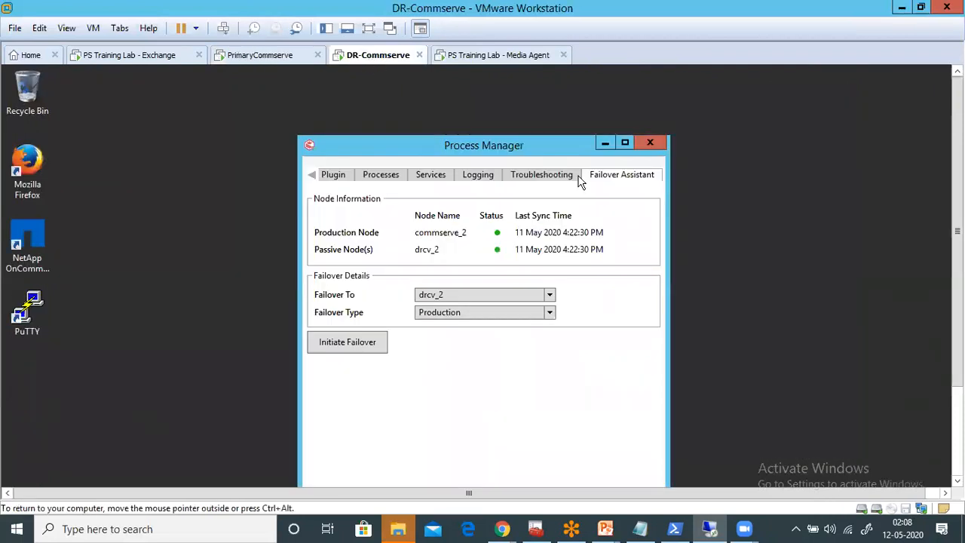
pyautogui.moveTo(526, 139); pyautogui.dragTo(497, 105)
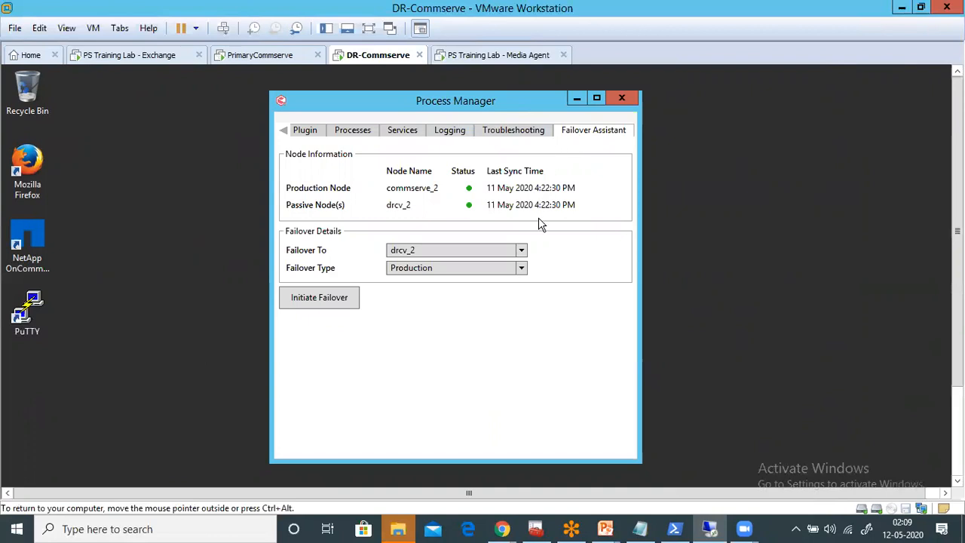
pyautogui.click(415, 270)
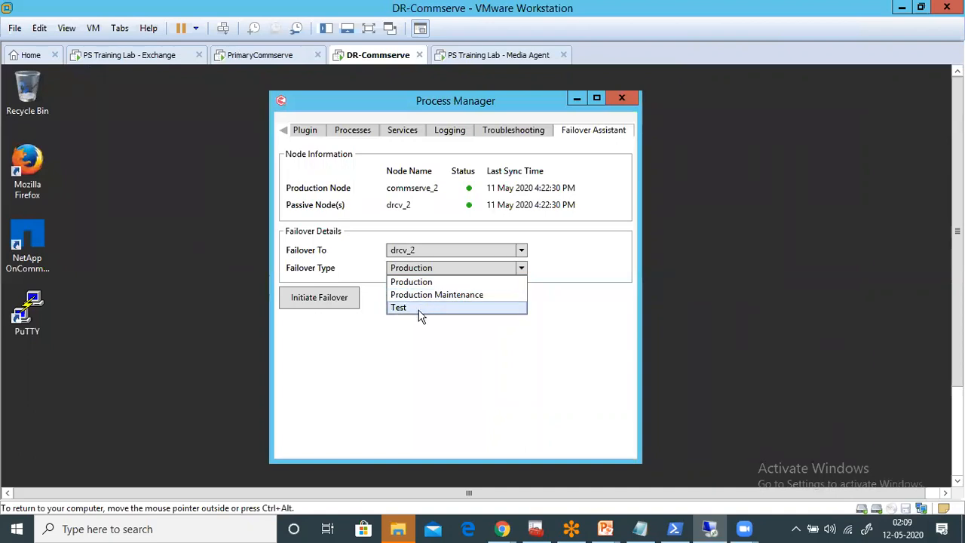
pyautogui.click(415, 282)
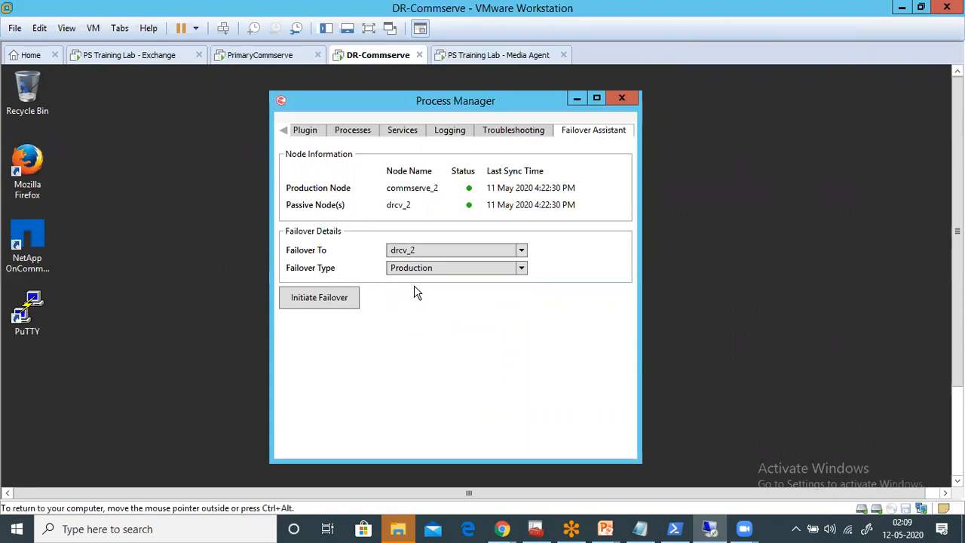
# - Initiate the production failover to drcv_2, entering "confirm" and agreeing to proceed with the production node down
pyautogui.click(341, 299)
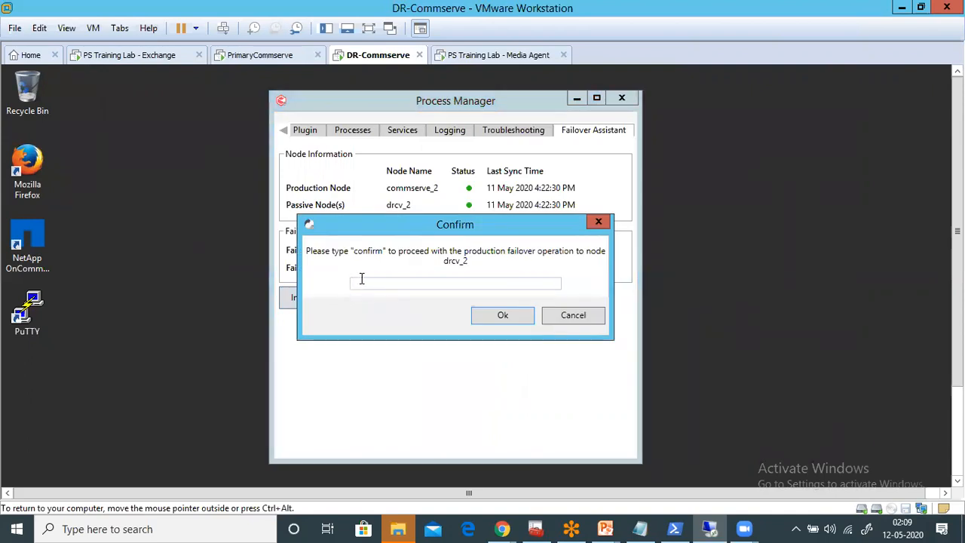
pyautogui.write('con')
pyautogui.write('fimr')
pyautogui.press('BackSpace')
pyautogui.press('BackSpace')
pyautogui.write('rm')
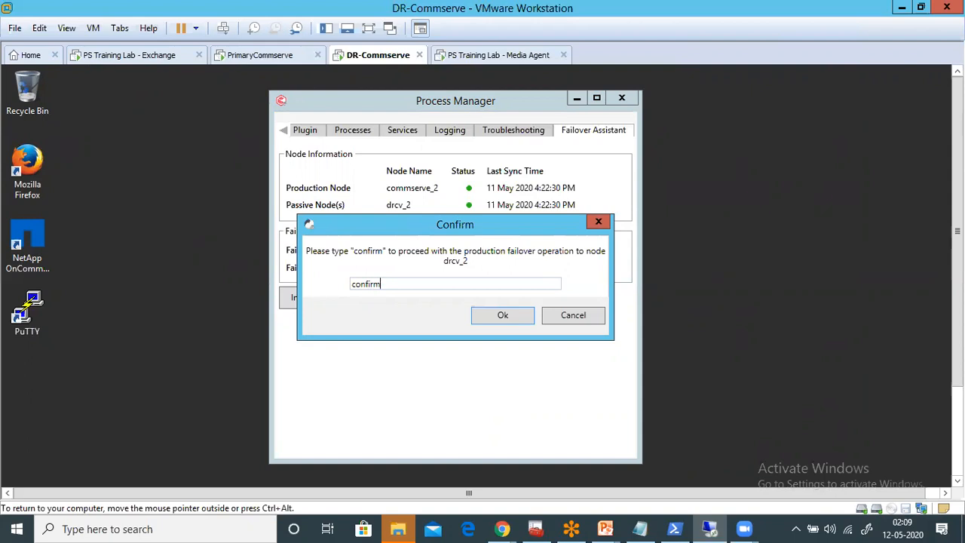
pyautogui.click(486, 317)
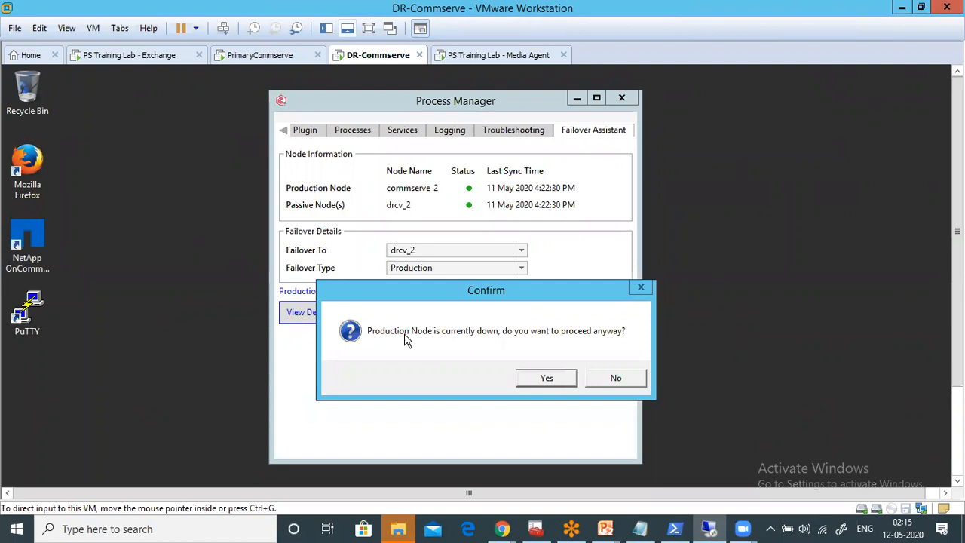
pyautogui.click(548, 380)
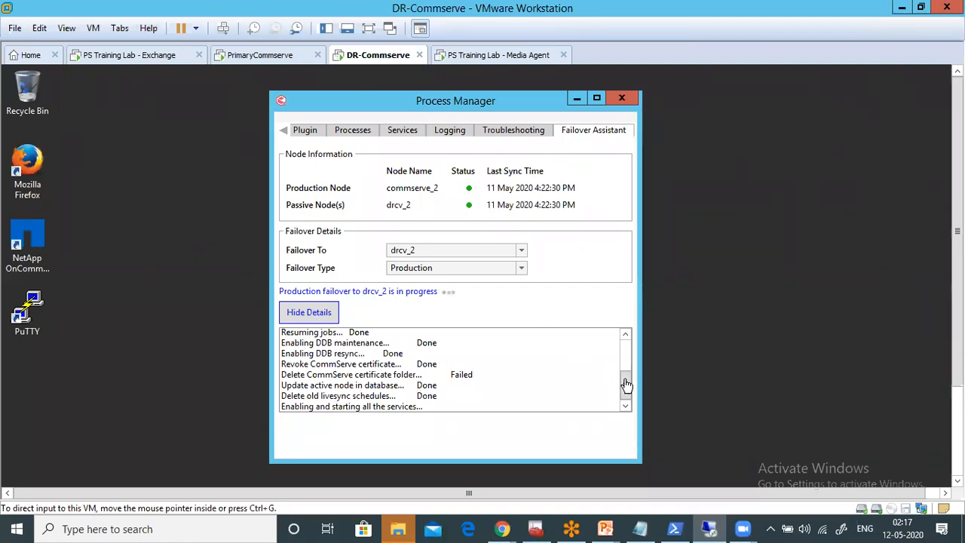
# - Review the logged stages of the production failover in the Failover Assistant details
pyautogui.moveTo(626, 390); pyautogui.dragTo(626, 357)
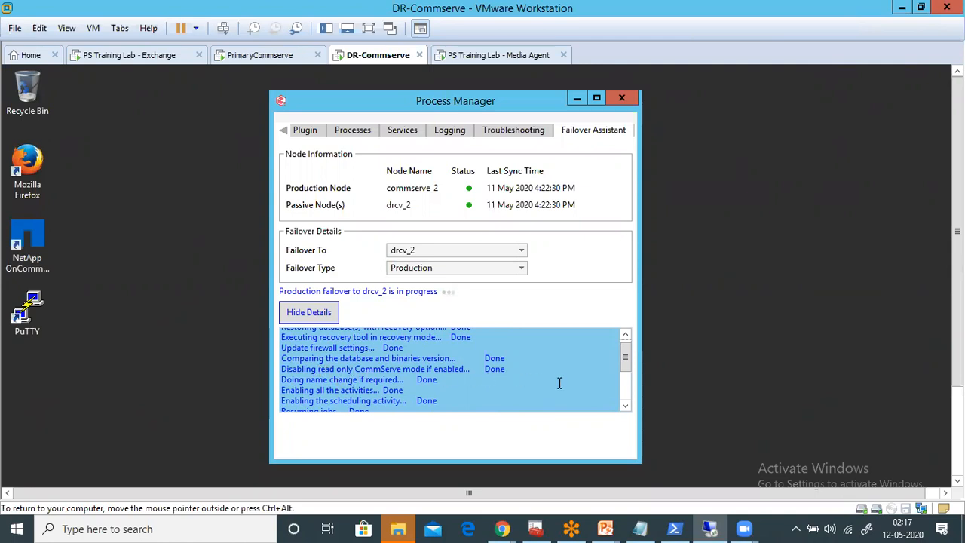
pyautogui.moveTo(625, 364); pyautogui.dragTo(626, 385)
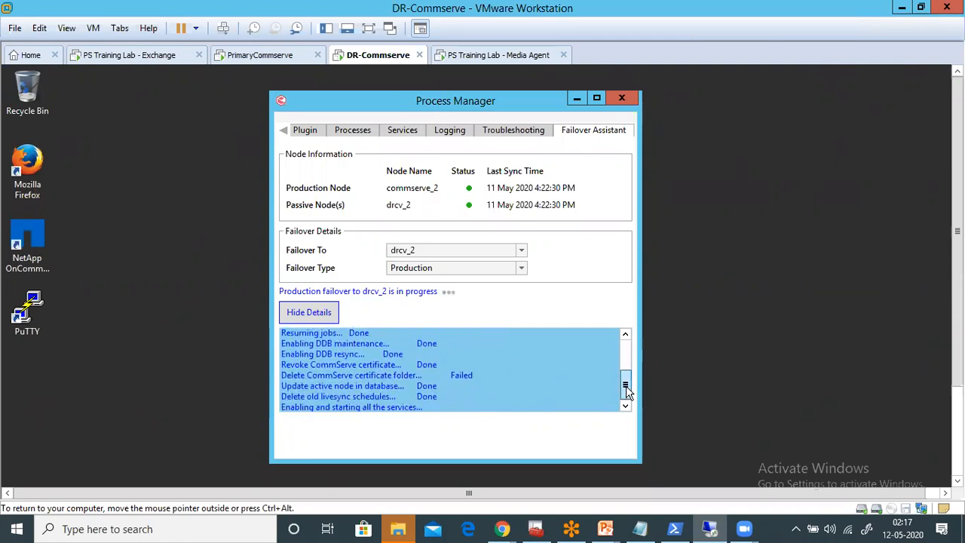
pyautogui.moveTo(626, 385); pyautogui.dragTo(628, 397)
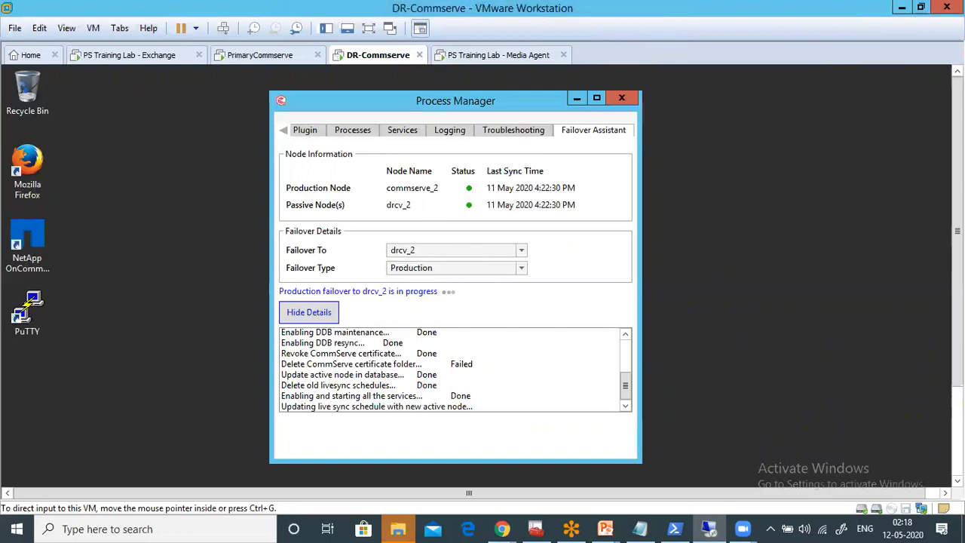
# - Close Microsoft SQL Server Management Studio on DR-Commserve and bring the Process Manager window back to the front
pyautogui.moveTo(957, 302); pyautogui.dragTo(957, 390)
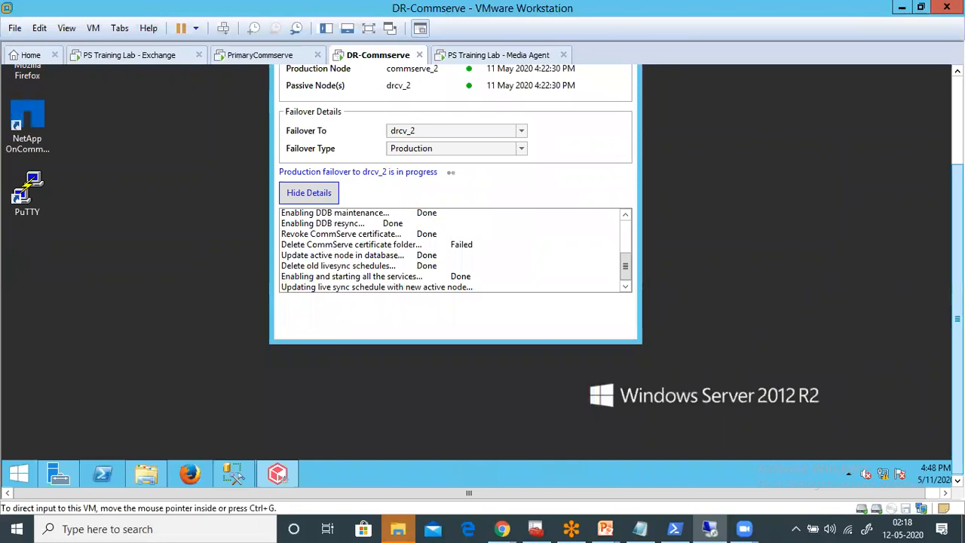
pyautogui.moveTo(957, 319); pyautogui.dragTo(957, 231)
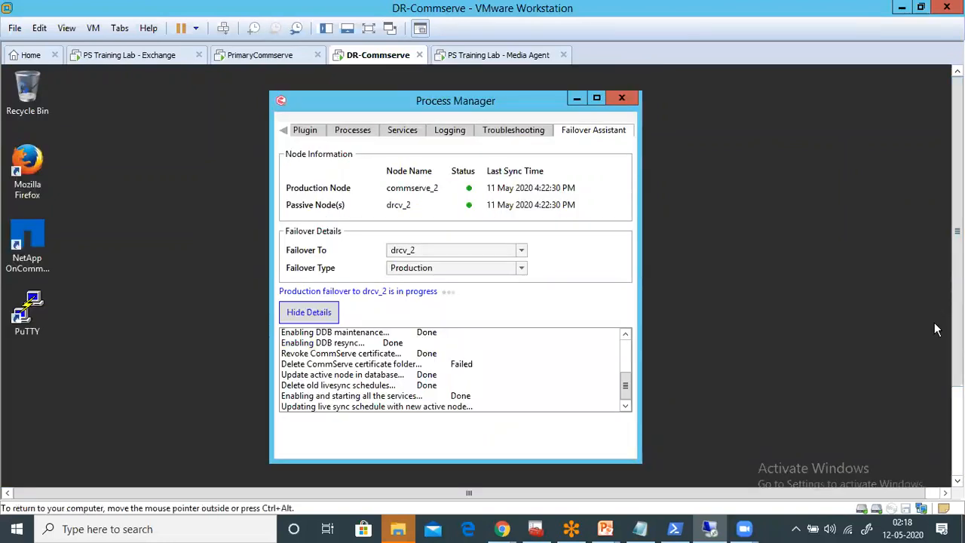
pyautogui.moveTo(957, 231); pyautogui.dragTo(957, 272)
pyautogui.click(957, 450)
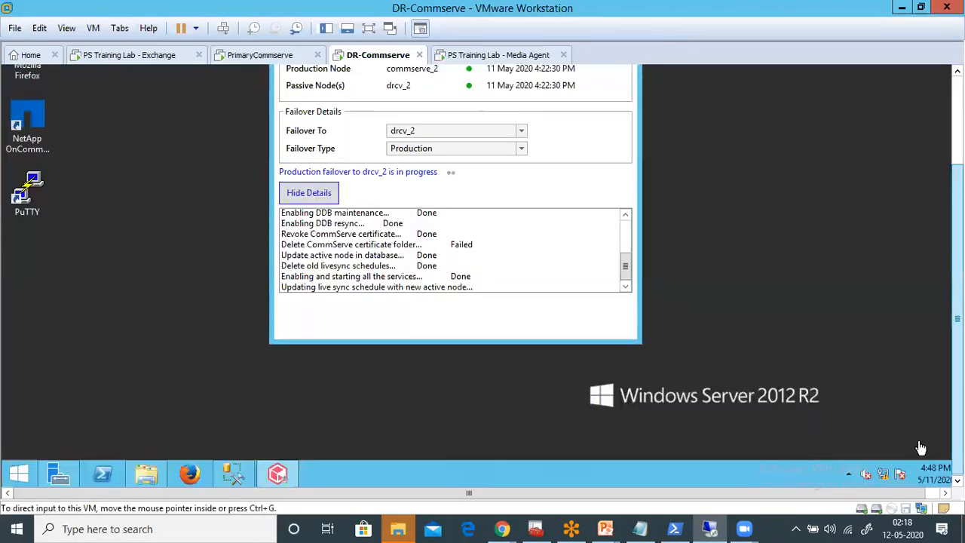
pyautogui.moveTo(285, 482)
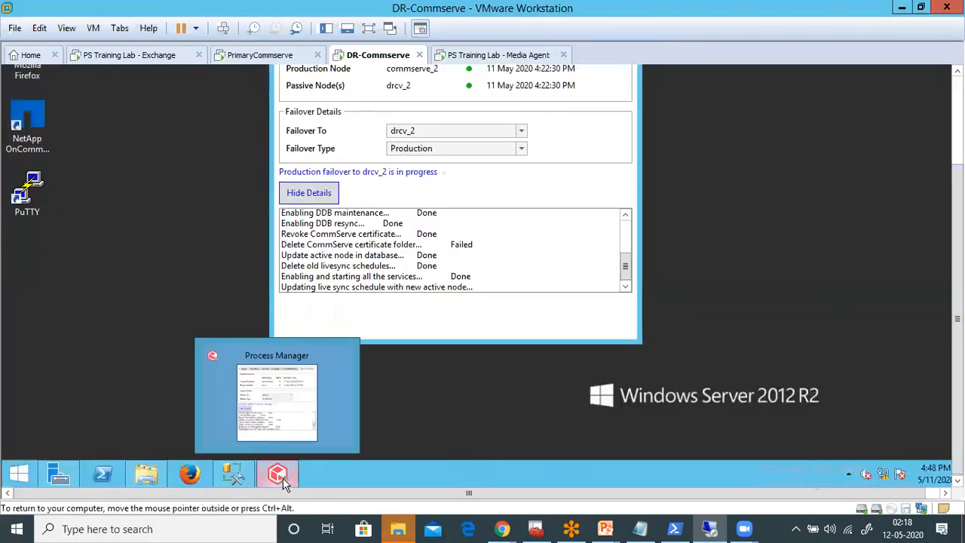
pyautogui.rightClick(237, 473)
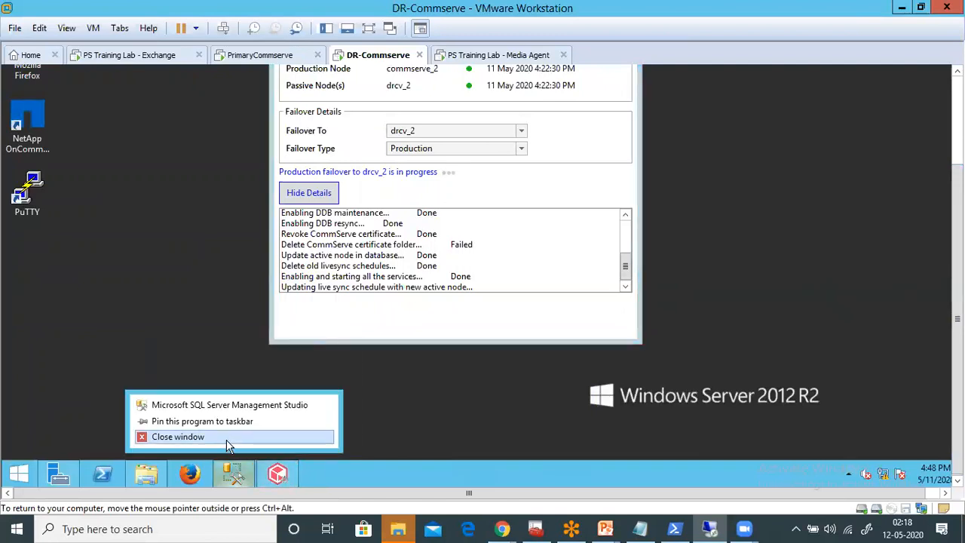
pyautogui.click(226, 440)
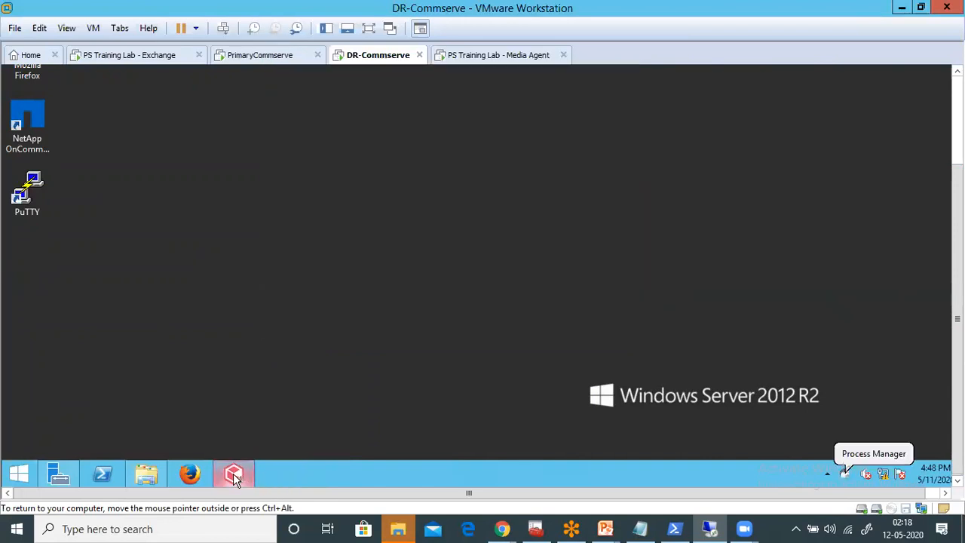
pyautogui.click(245, 476)
pyautogui.moveTo(958, 241); pyautogui.dragTo(957, 140)
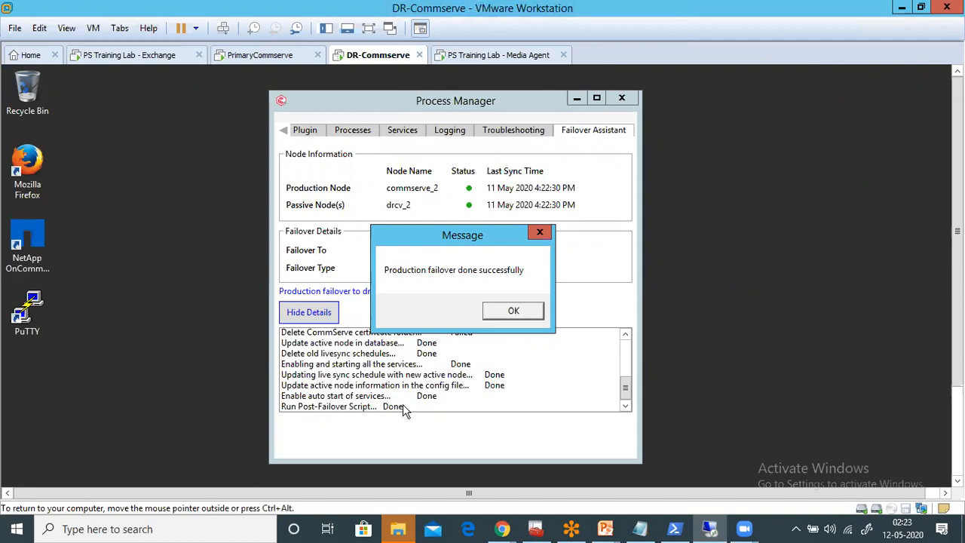
# - Dismiss the failover completion message and close the Process Manager containing the Failover Assistant
pyautogui.click(511, 314)
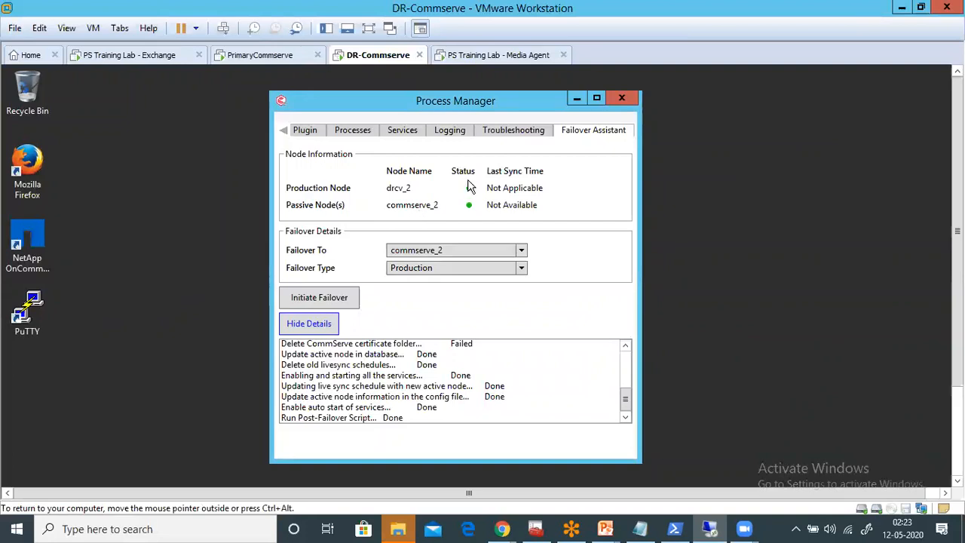
pyautogui.click(620, 99)
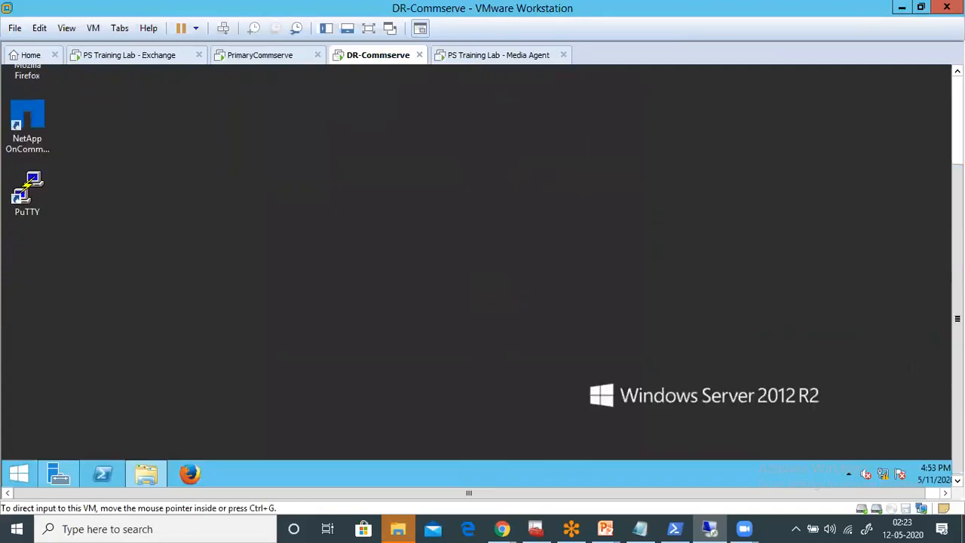
# - Open the Commvault Process Manager for Instance001 on DR-Commserve, check its service states, and close it
pyautogui.click(21, 472)
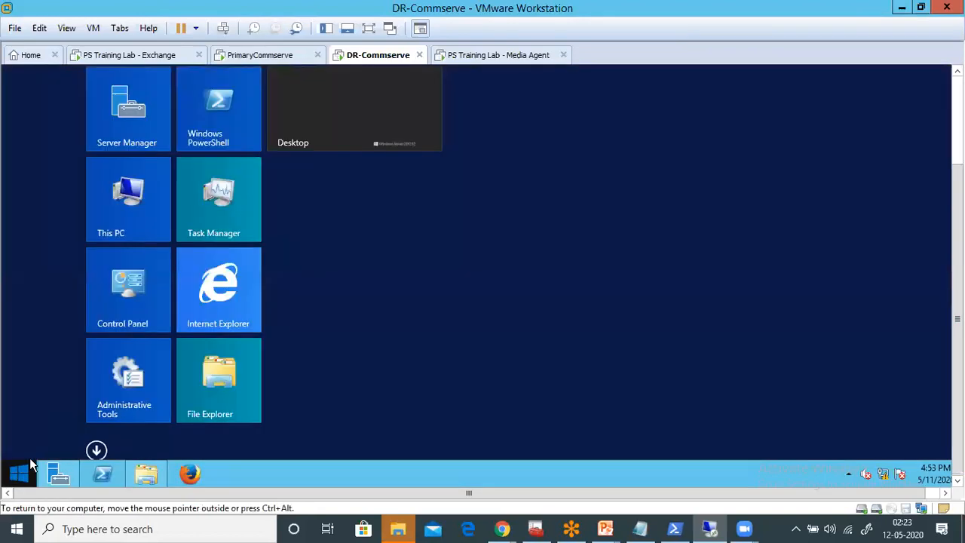
pyautogui.click(96, 450)
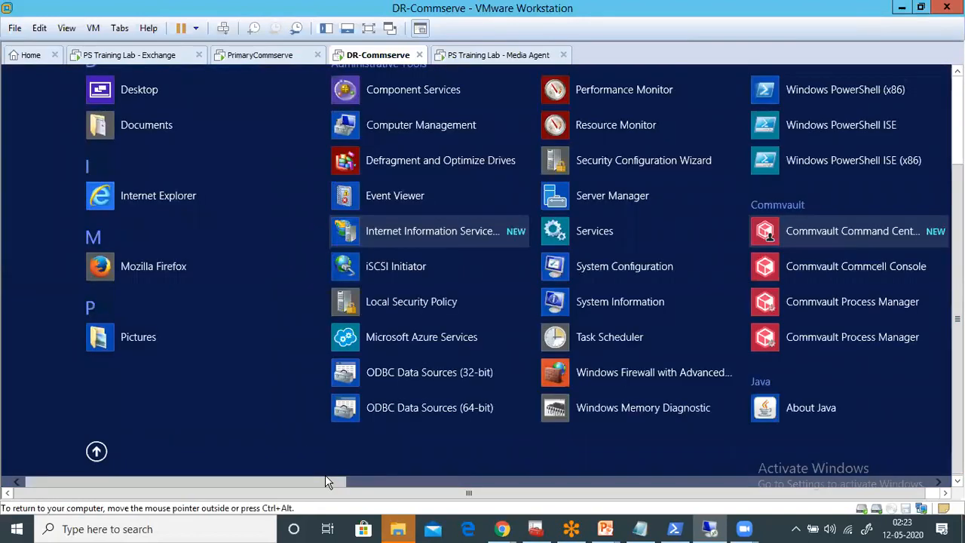
pyautogui.moveTo(325, 478); pyautogui.dragTo(389, 478)
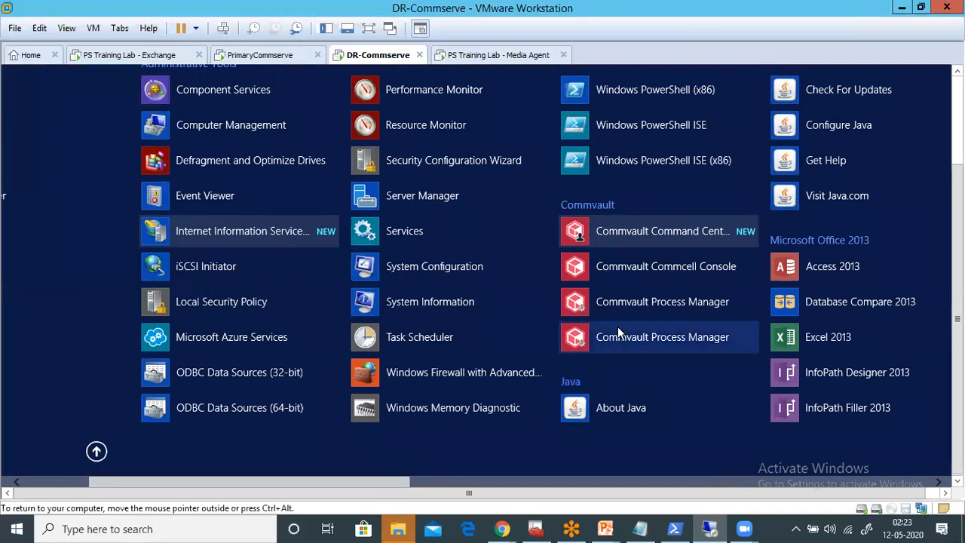
pyautogui.click(627, 301)
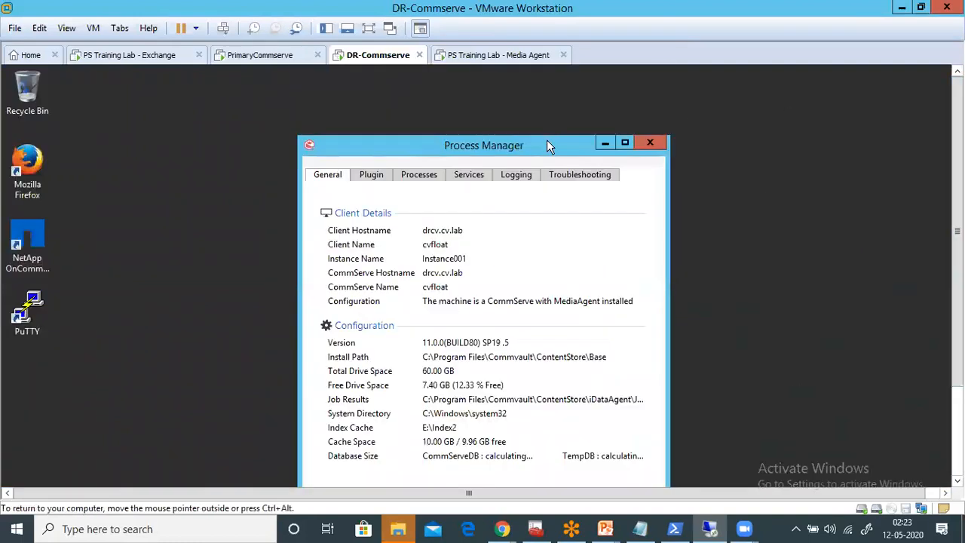
pyautogui.click(468, 175)
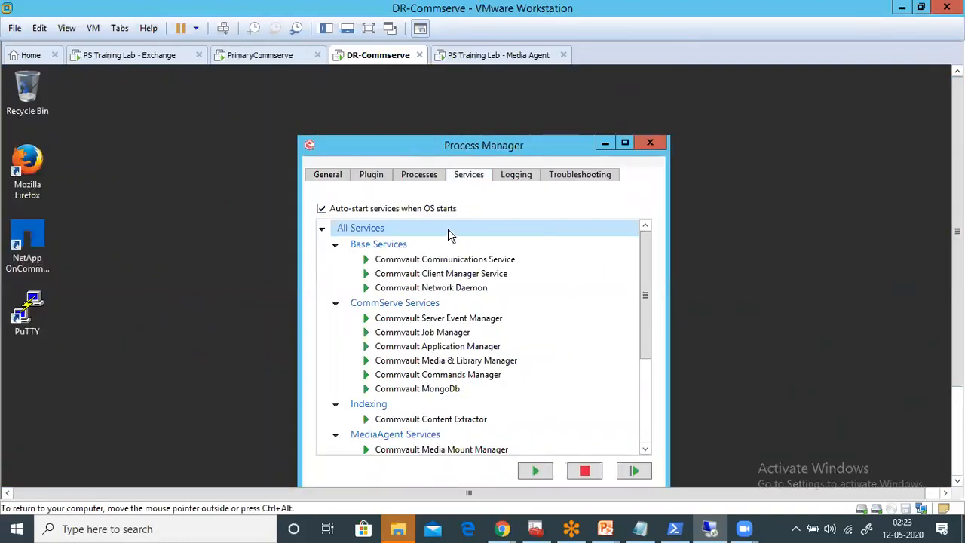
pyautogui.click(653, 145)
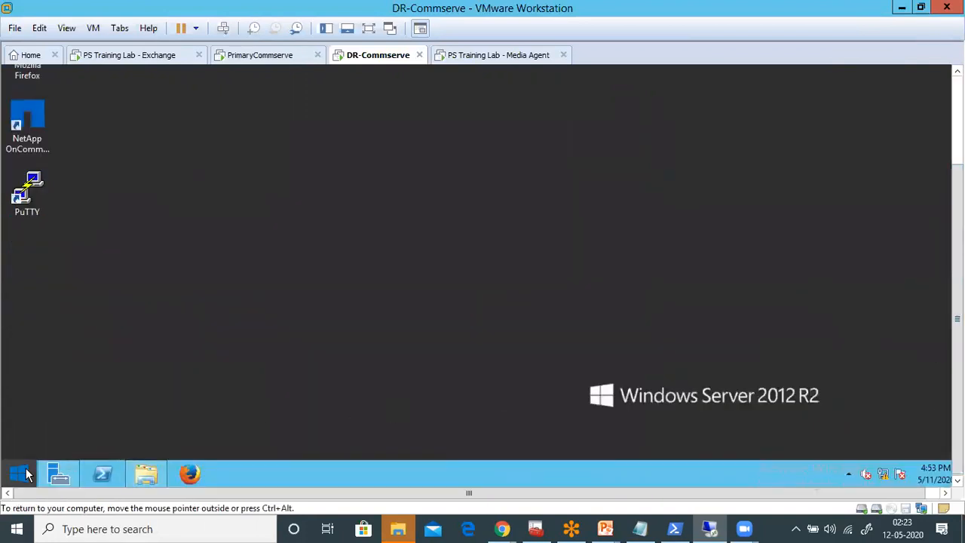
# - Launch the Commvault Commcell Console on DR-Commserve and log in to drcv.cv.lab with the CommCell user name and password
pyautogui.click(35, 467)
pyautogui.click(96, 451)
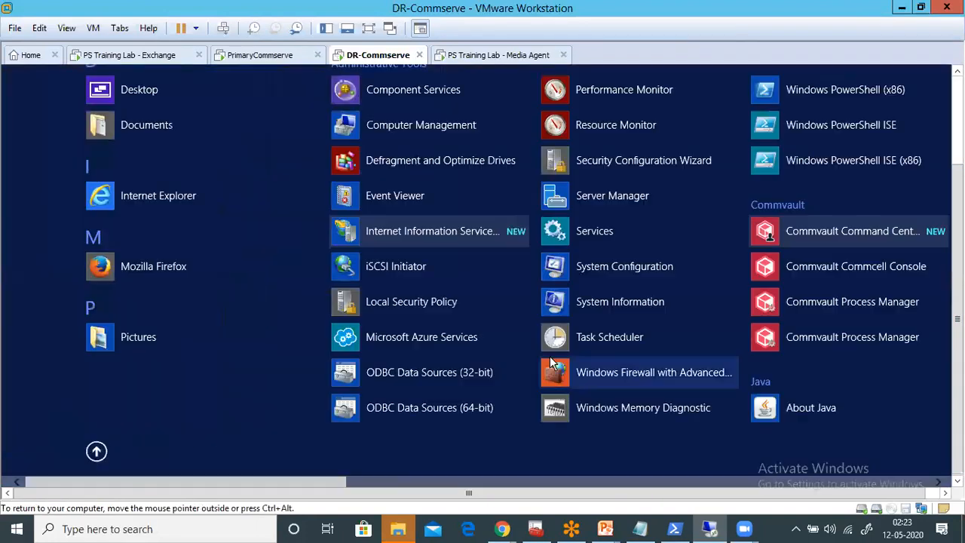
pyautogui.click(859, 268)
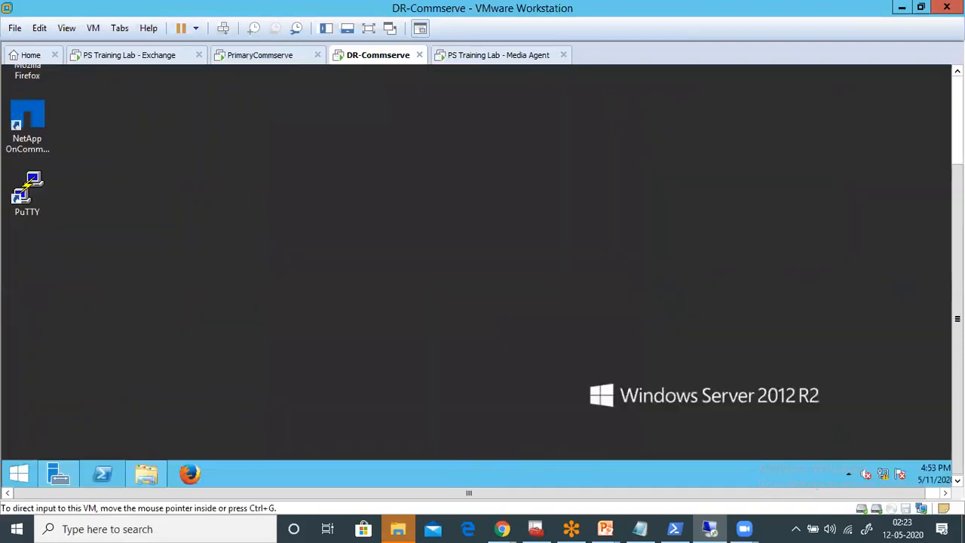
pyautogui.moveTo(957, 271); pyautogui.dragTo(957, 177)
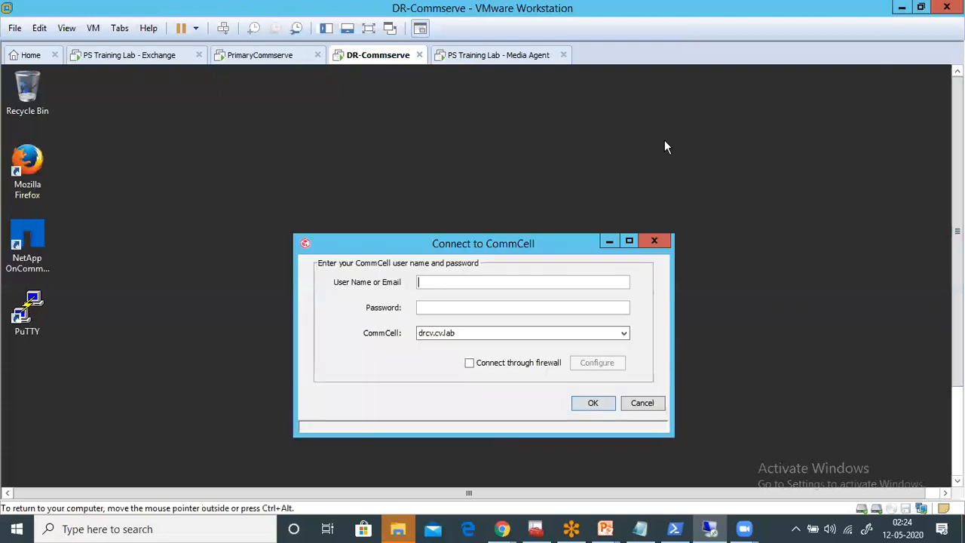
pyautogui.write('mins')
pyautogui.press('Return')
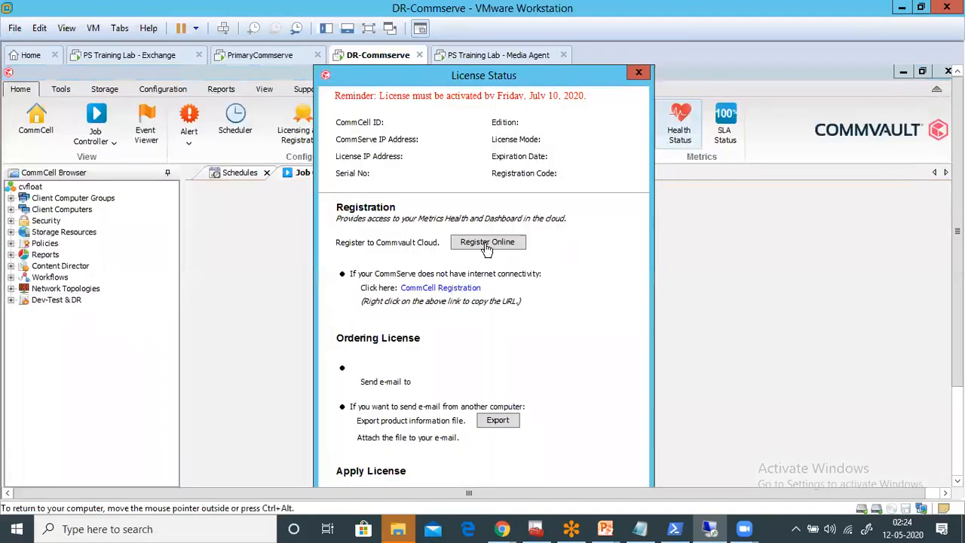
# - Close the License Status window and select the full SQL Server backup job in the Job Controller
pyautogui.click(638, 74)
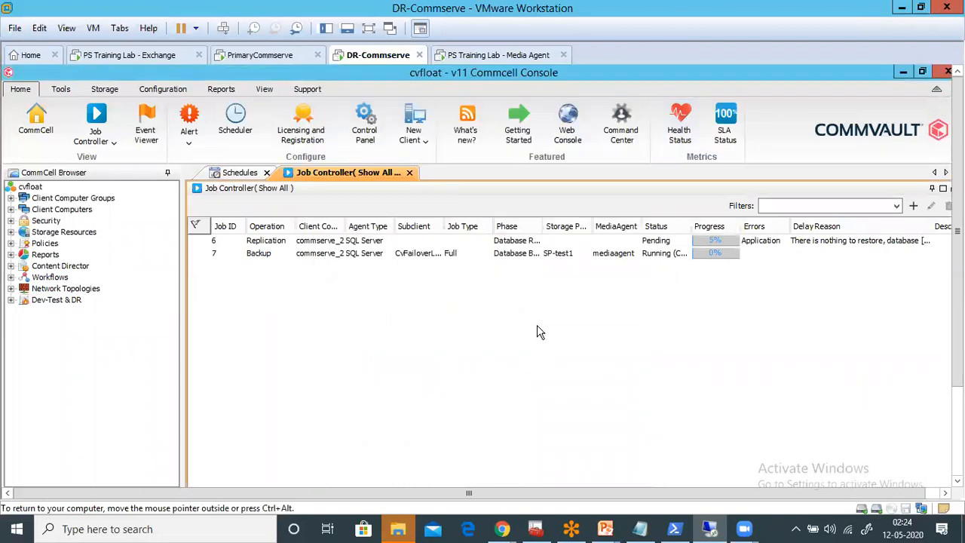
pyautogui.click(411, 254)
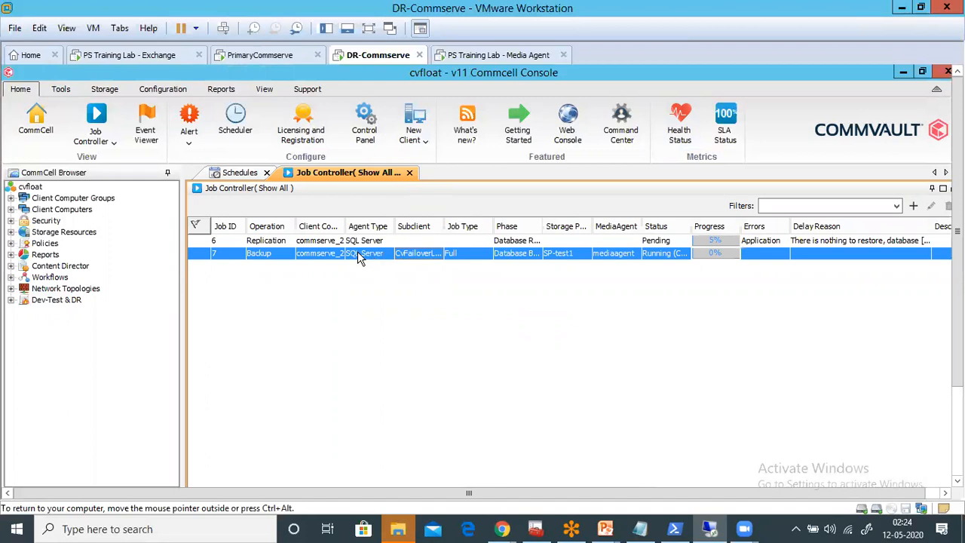
# - Open the defaultBackupSet of the mediaagent client's File System agent under Client Computers
pyautogui.doubleClick(30, 212)
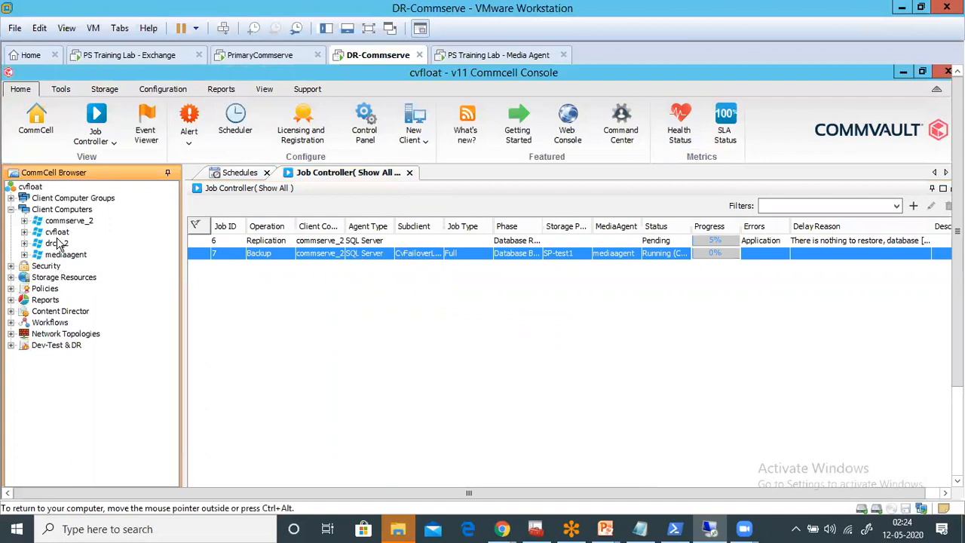
pyautogui.click(60, 255)
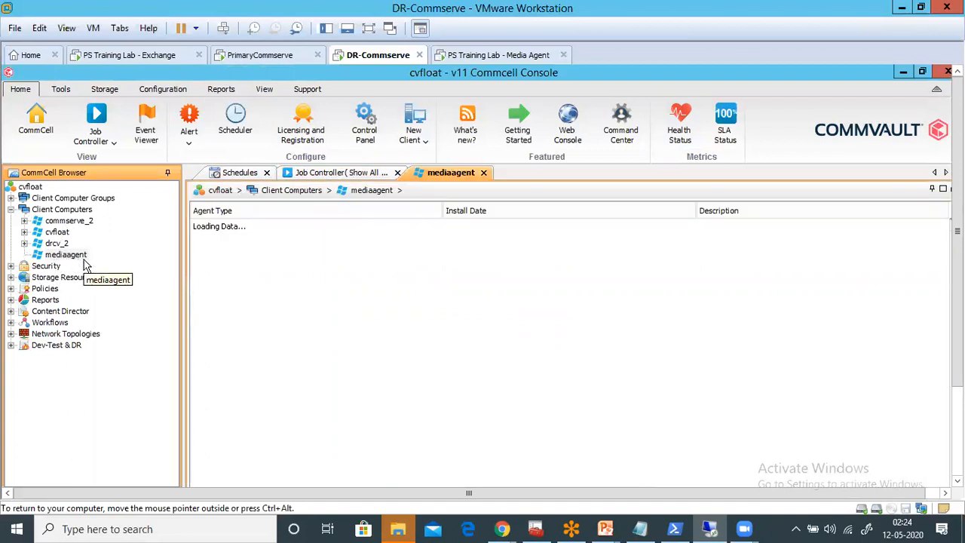
pyautogui.click(85, 269)
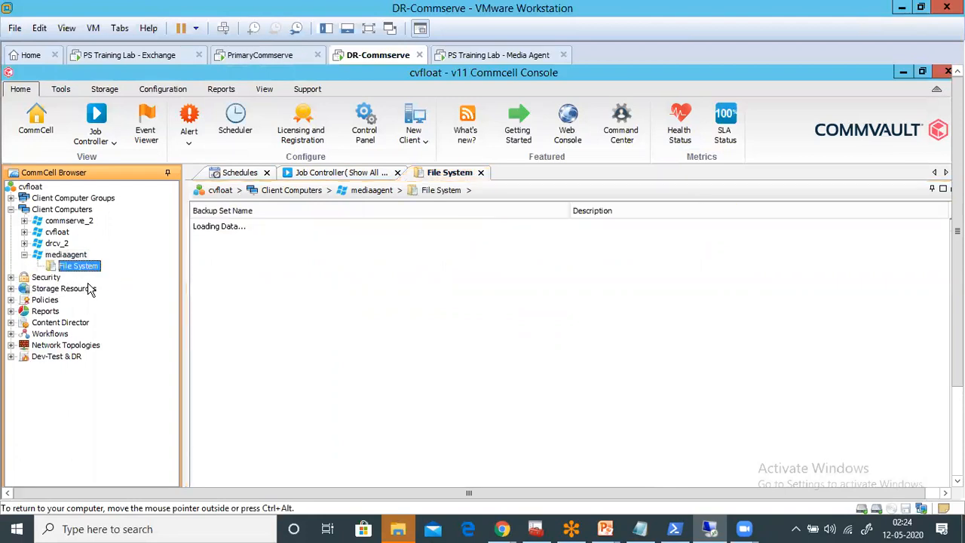
pyautogui.click(86, 280)
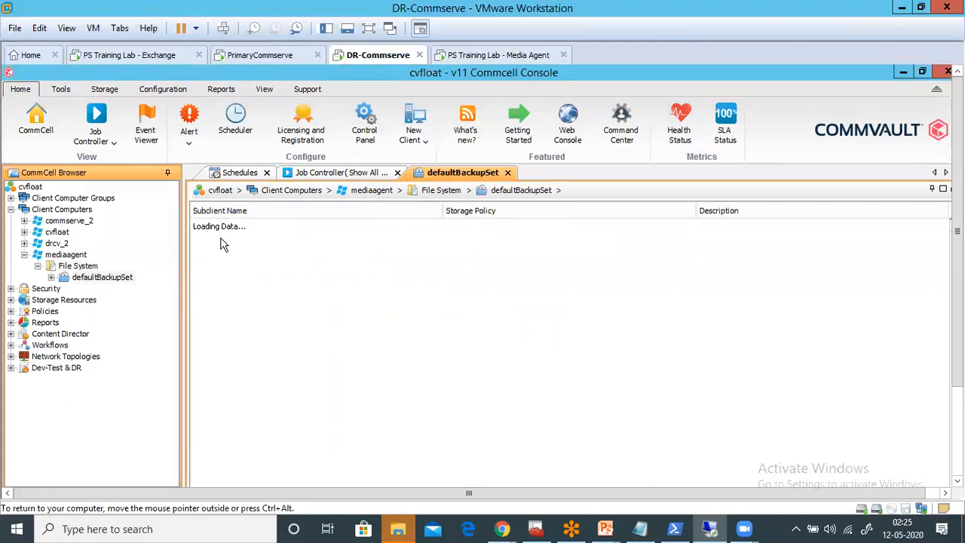
# - View the backup history of the default subclient for all job statuses and select its full backup job
pyautogui.click(211, 238)
pyautogui.rightClick(210, 238)
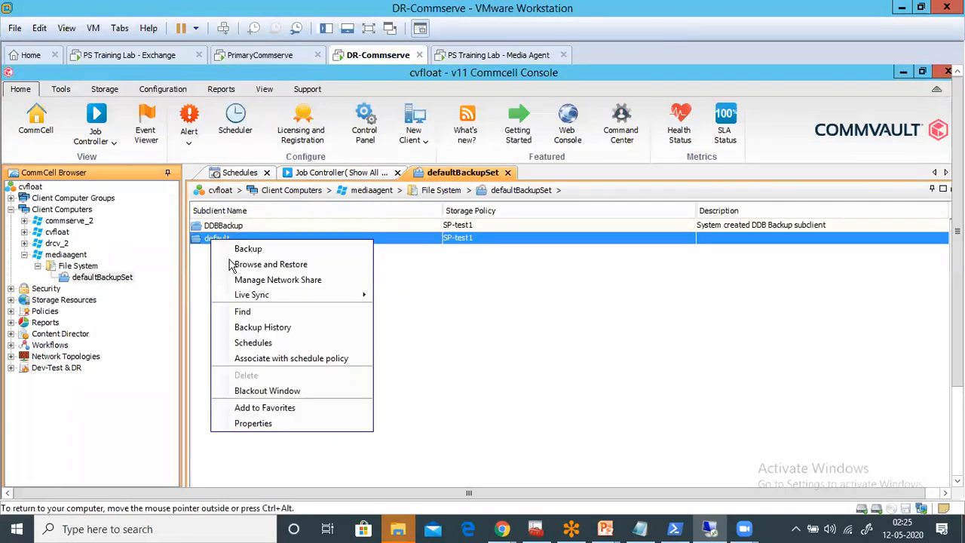
pyautogui.click(269, 330)
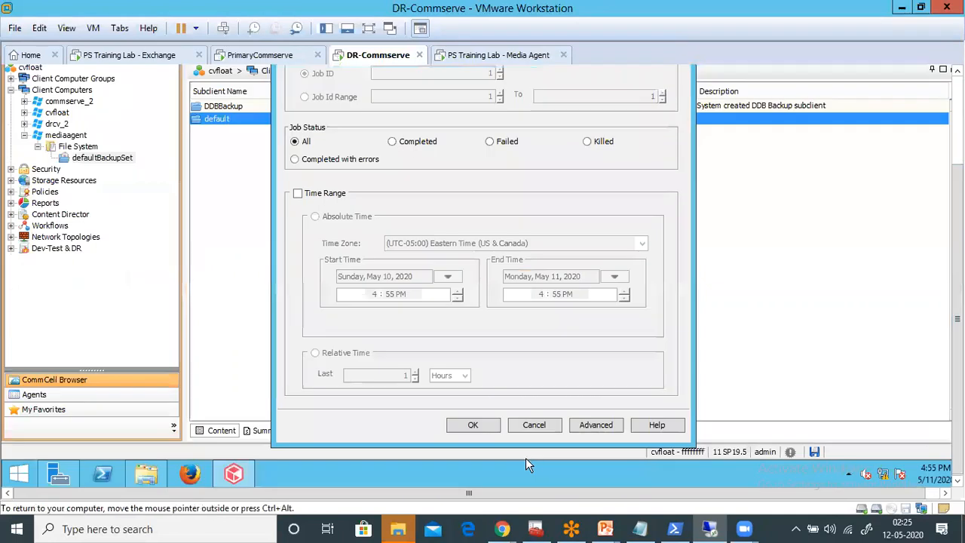
pyautogui.click(480, 424)
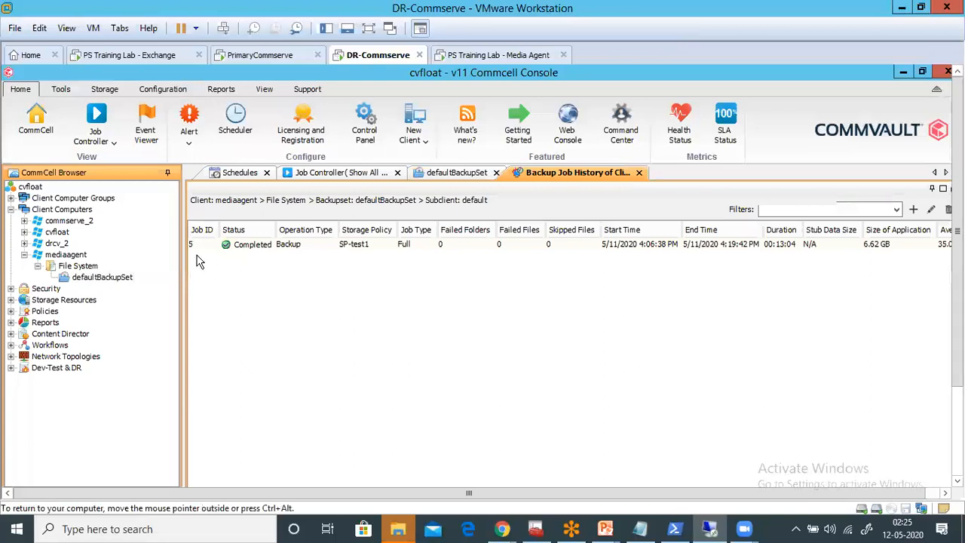
pyautogui.click(200, 245)
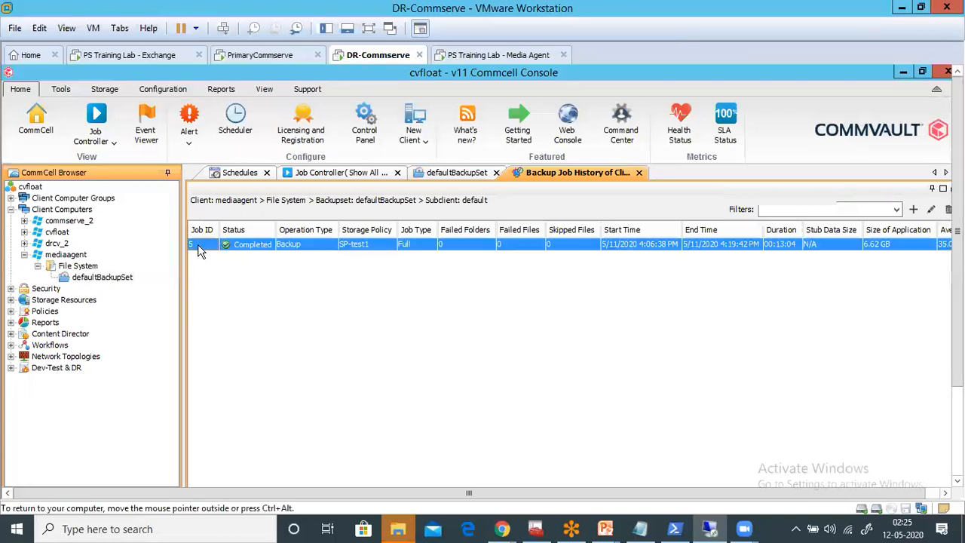
# - Review the libraries under Storage Resources and the storage policies, and return to mediaagent's defaultBackupSet
pyautogui.click(10, 299)
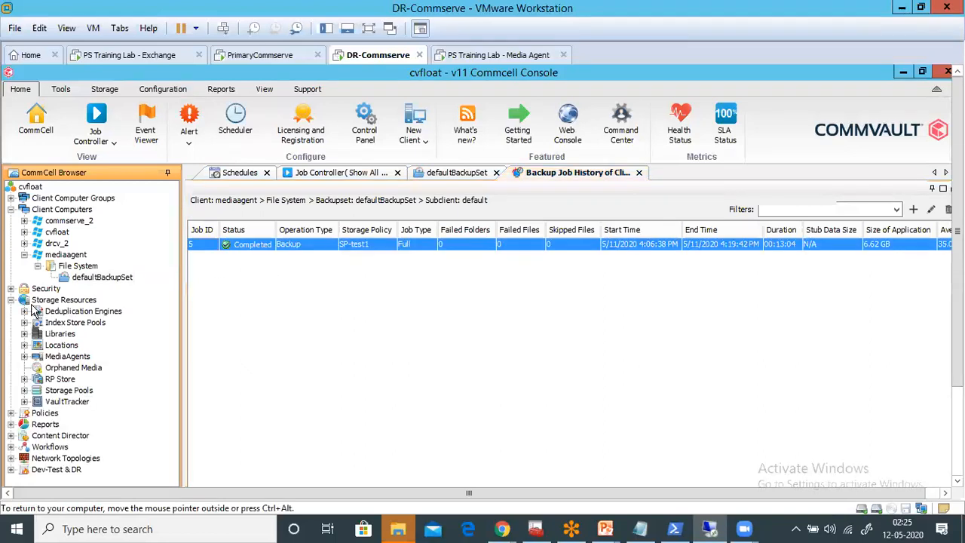
pyautogui.click(61, 334)
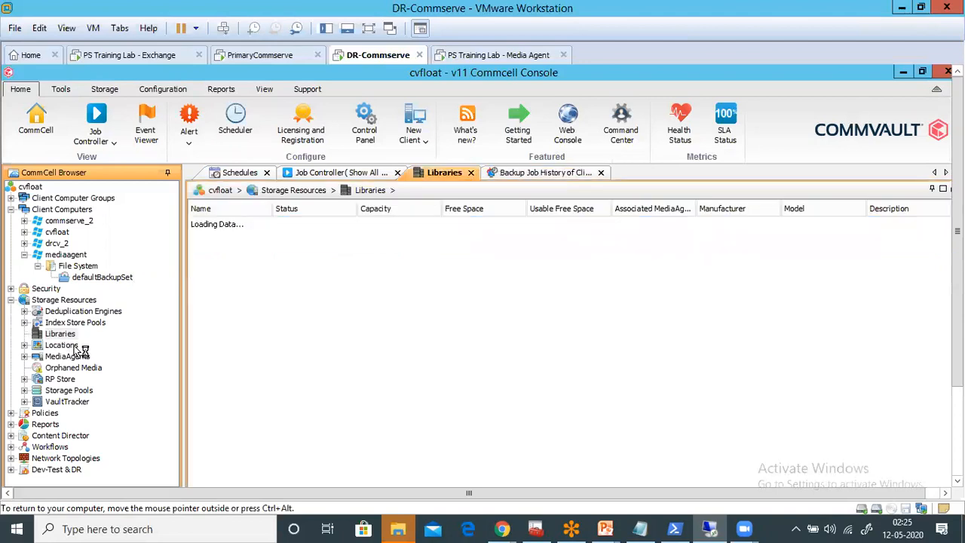
pyautogui.click(10, 299)
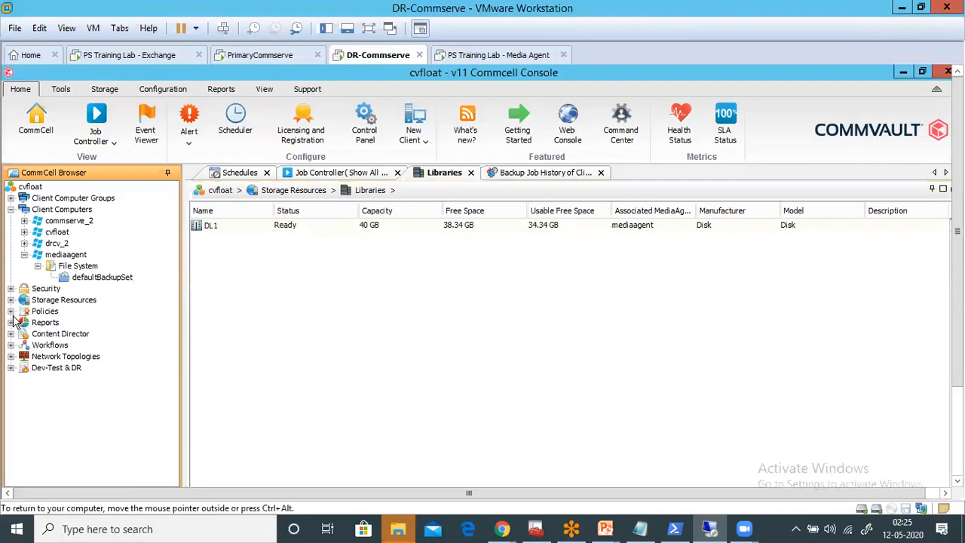
pyautogui.click(11, 310)
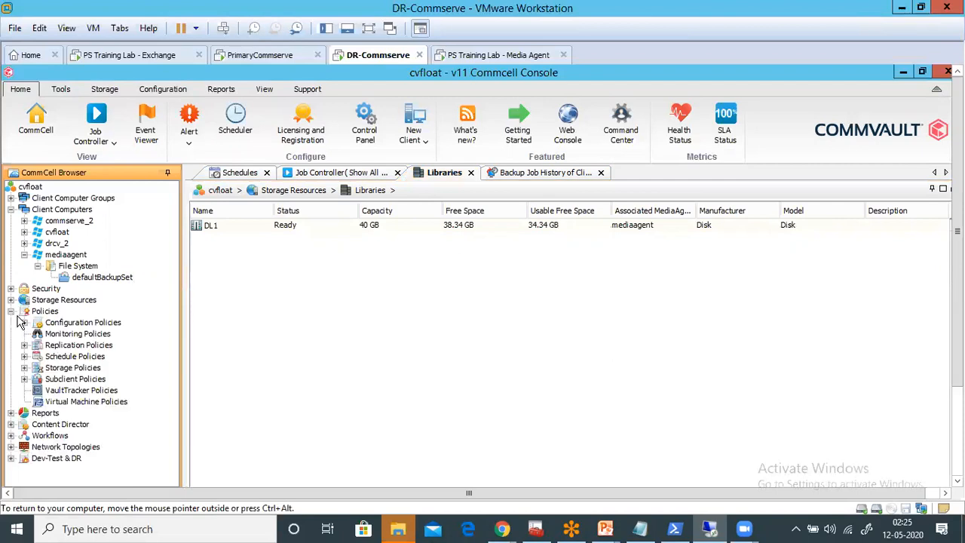
pyautogui.click(73, 368)
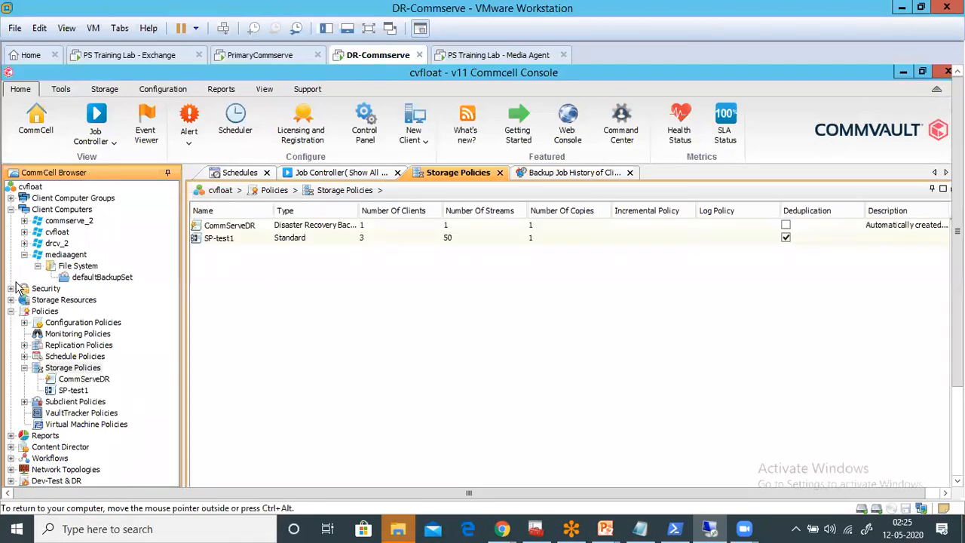
pyautogui.click(11, 311)
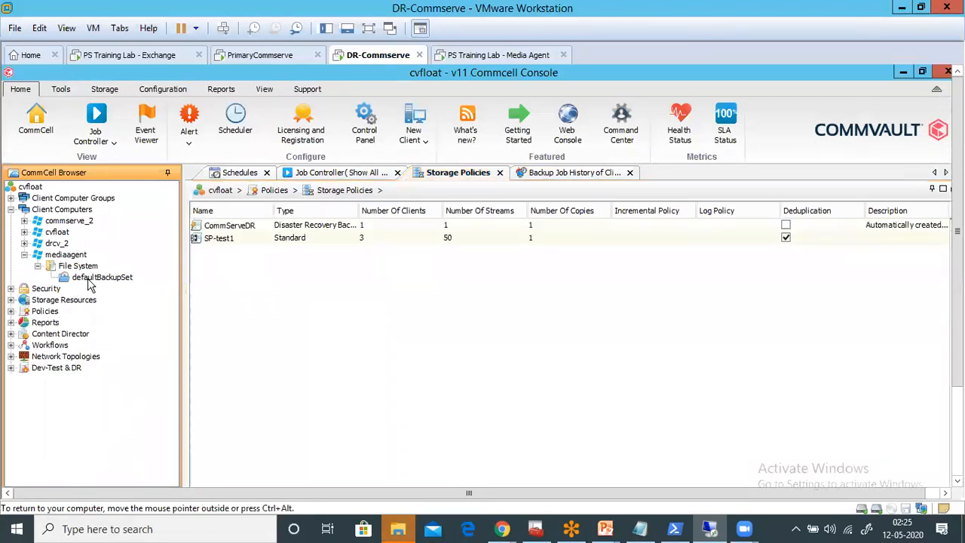
pyautogui.click(105, 276)
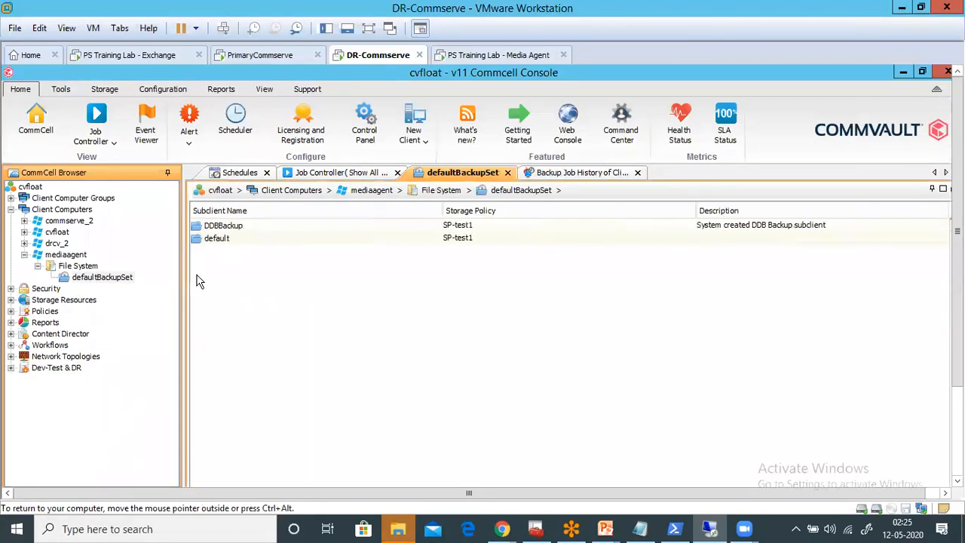
# - Kill the commserve_2 SQL Server replication and backup jobs without entering a reason, and reopen mediaagent's defaultBackupSet
pyautogui.click(343, 173)
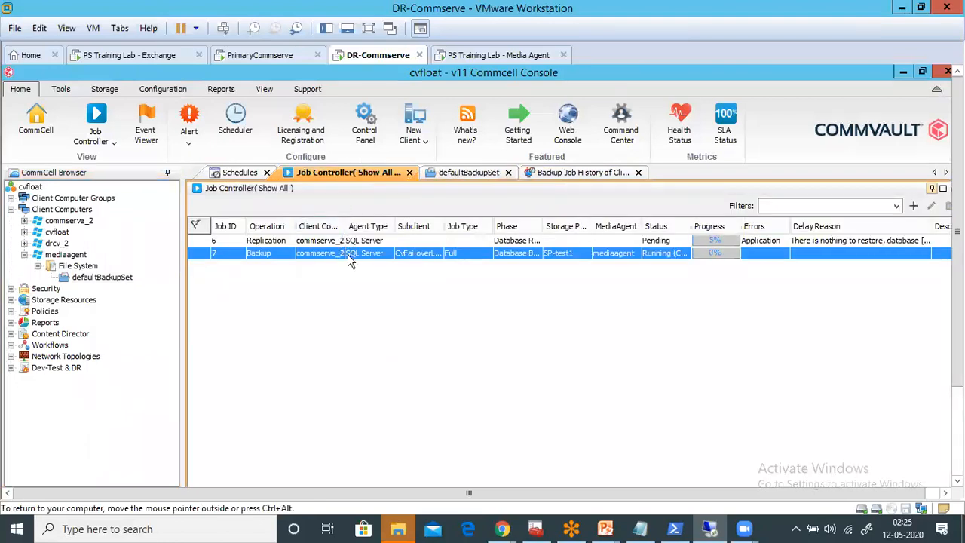
pyautogui.rightClick(347, 254)
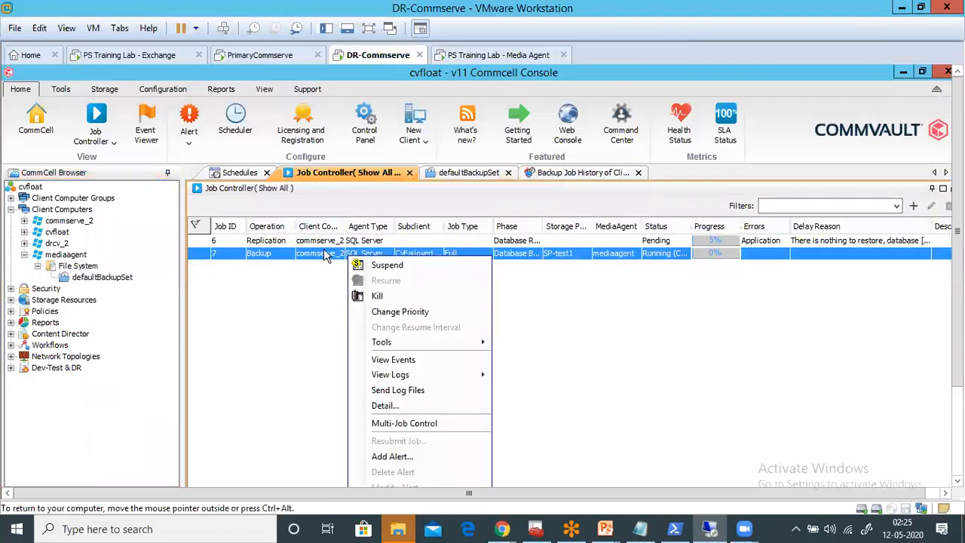
pyautogui.click(324, 254)
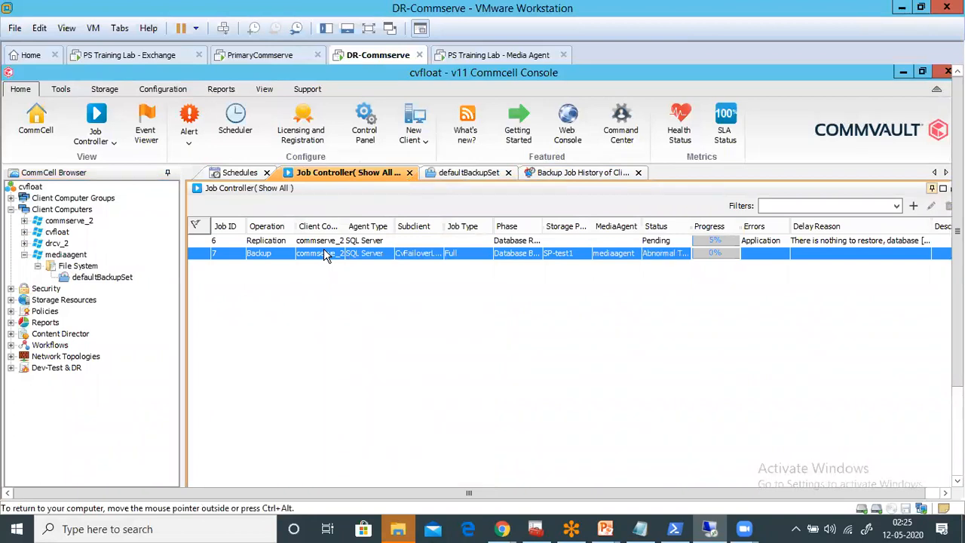
pyautogui.keyDown('ctrl'); pyautogui.click(315, 243); pyautogui.keyUp('ctrl')
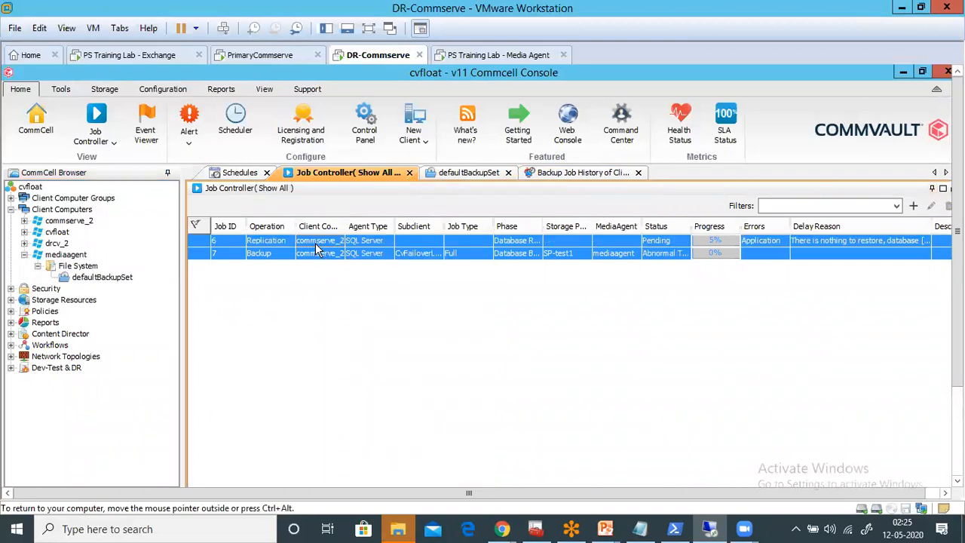
pyautogui.rightClick(317, 249)
pyautogui.click(345, 282)
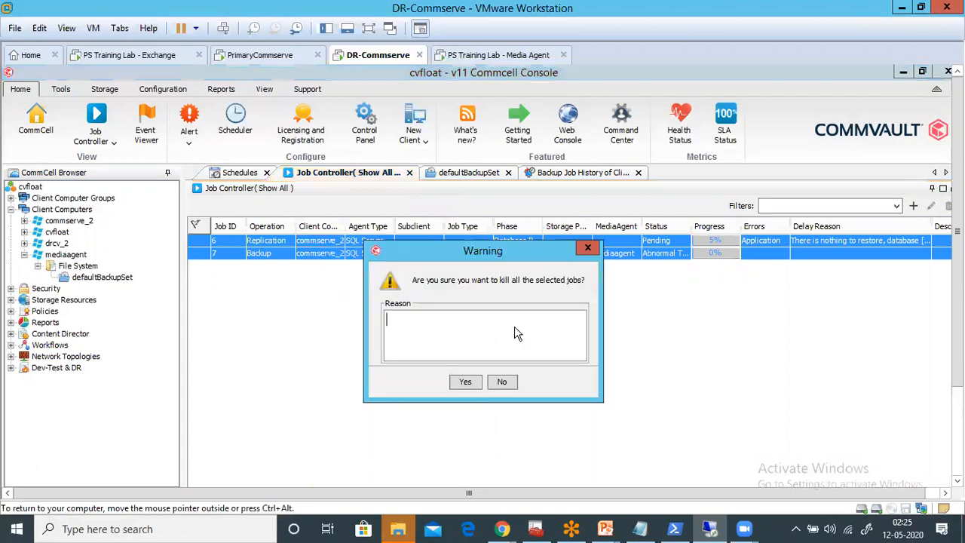
pyautogui.click(465, 382)
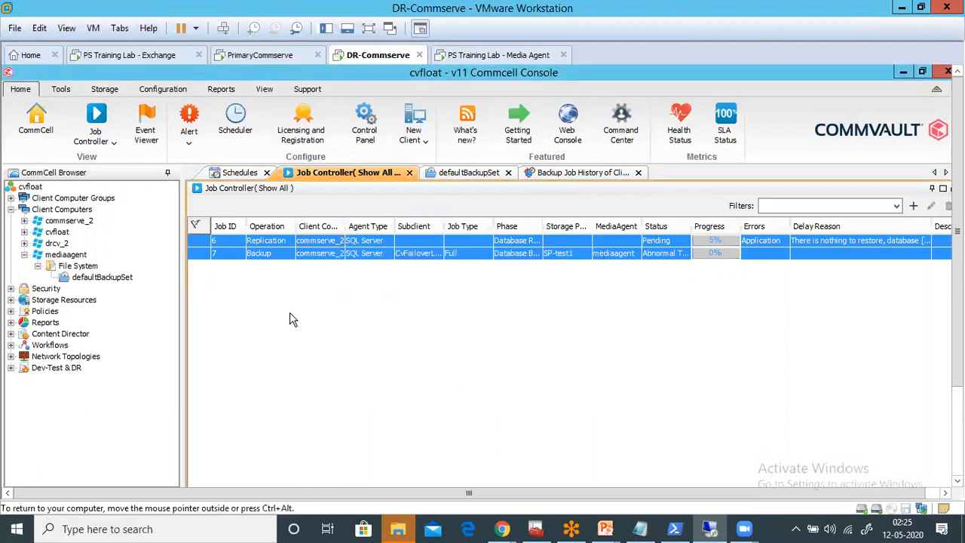
pyautogui.click(112, 276)
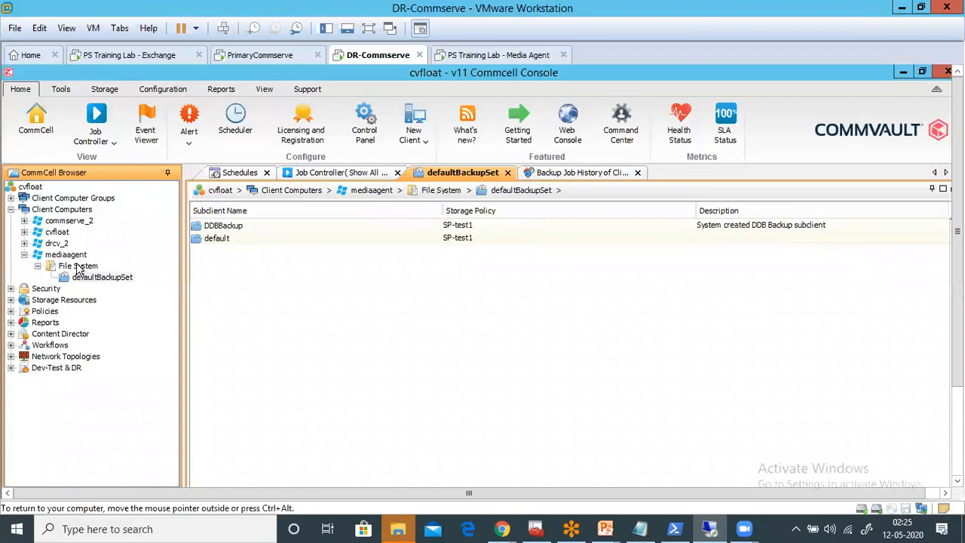
pyautogui.click(221, 242)
pyautogui.rightClick(220, 240)
pyautogui.click(239, 250)
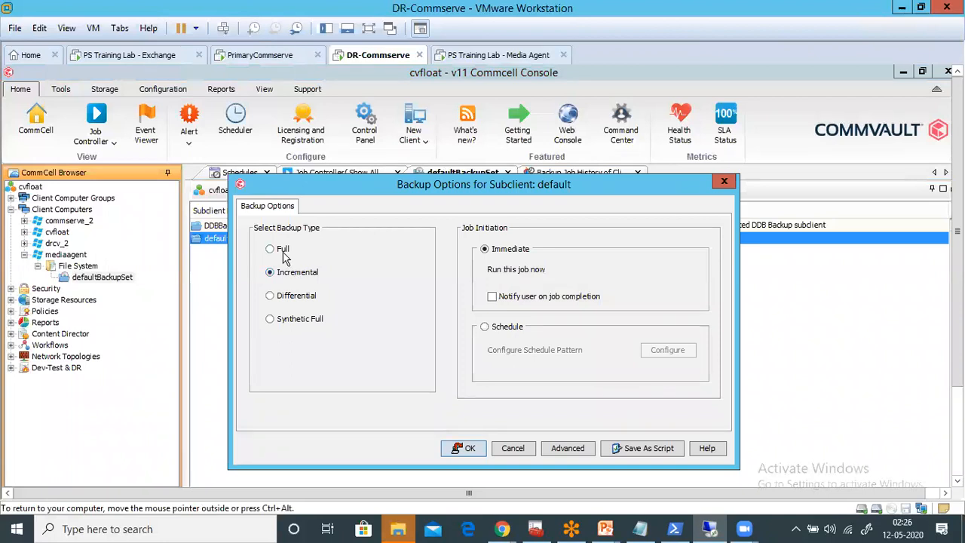
pyautogui.click(512, 449)
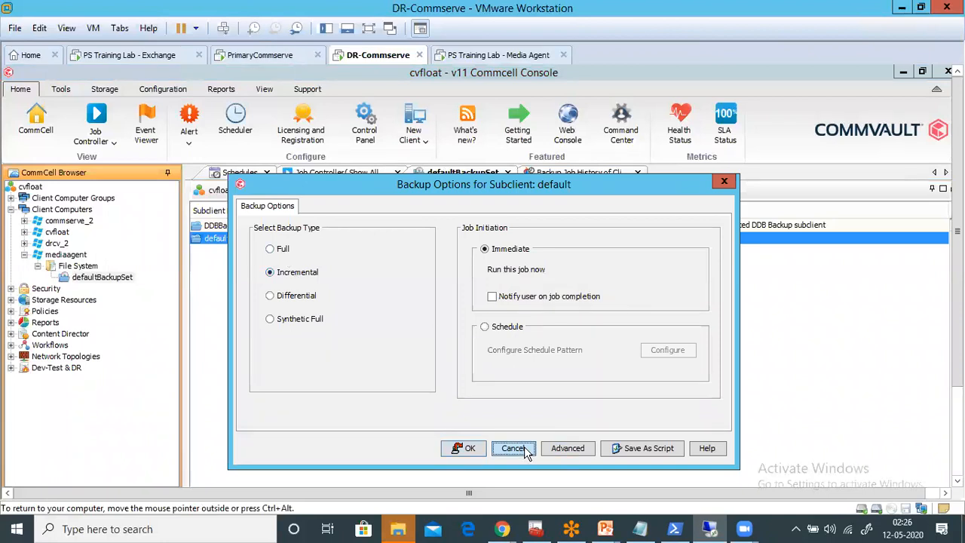
# - Remove the C:\SP19-completedownload\Windows\ThirdParty path from the default subclient's content and save its properties
pyautogui.rightClick(277, 244)
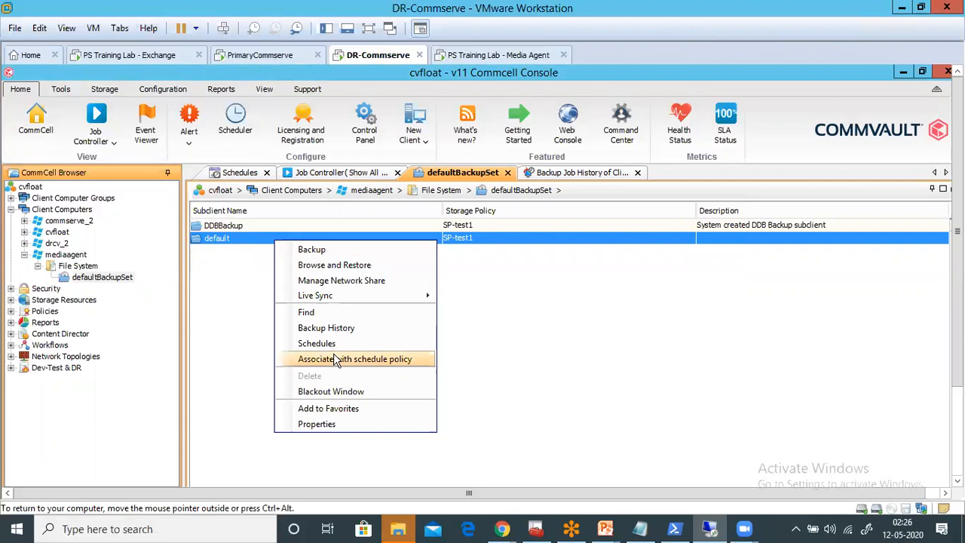
pyautogui.click(318, 424)
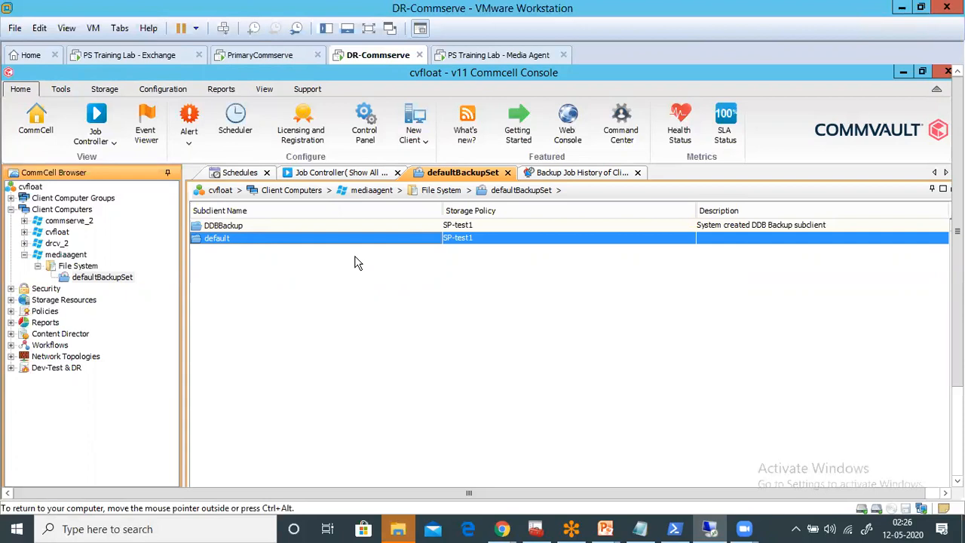
pyautogui.click(324, 95)
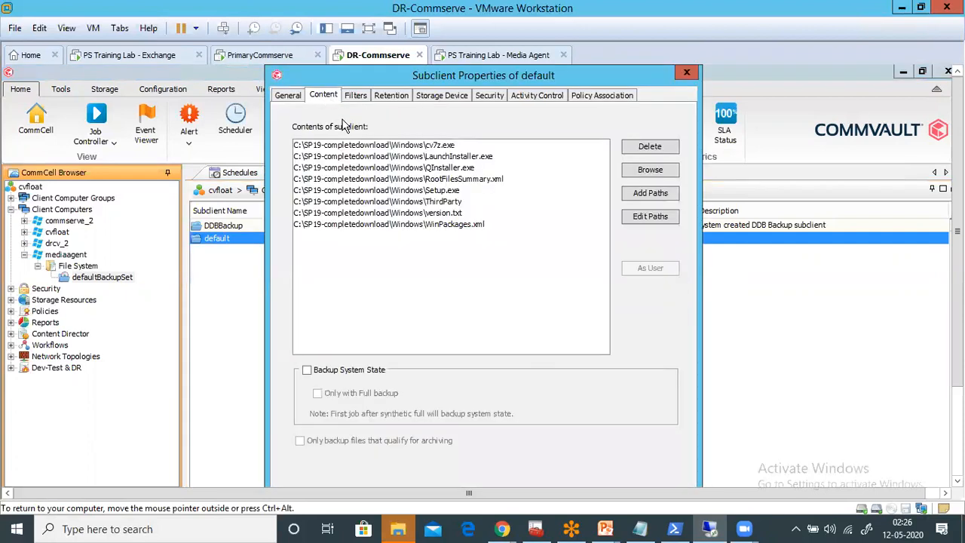
pyautogui.click(453, 202)
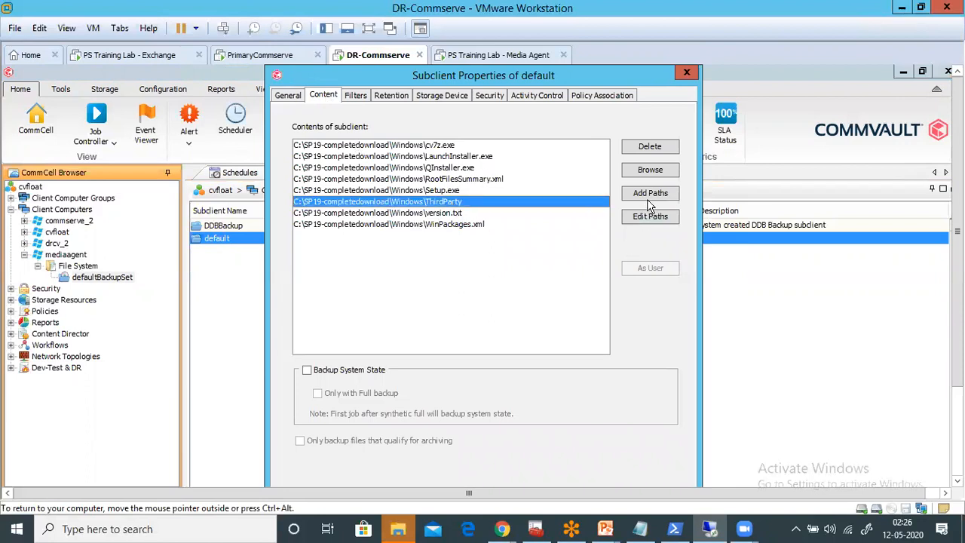
pyautogui.click(653, 149)
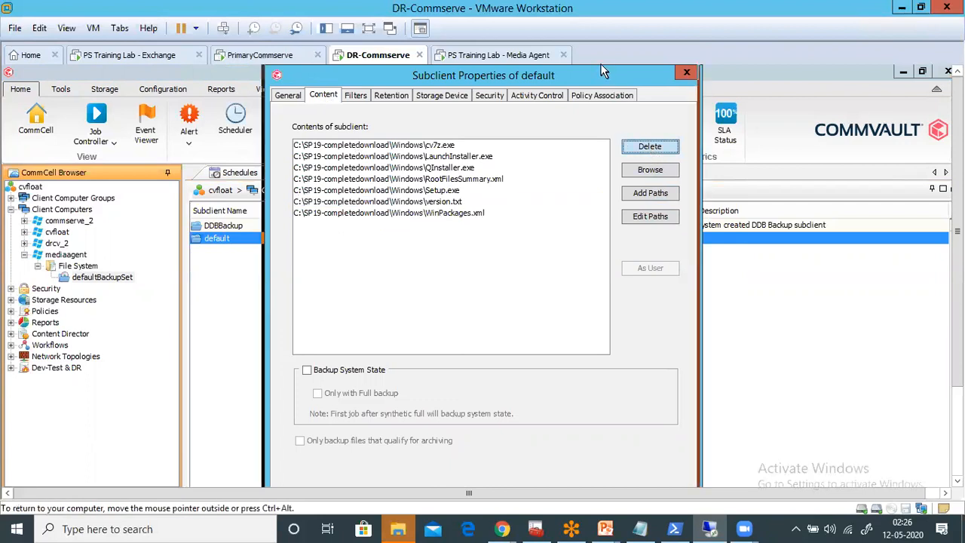
pyautogui.moveTo(603, 72); pyautogui.dragTo(600, 72)
pyautogui.moveTo(957, 230); pyautogui.dragTo(957, 319)
pyautogui.click(432, 439)
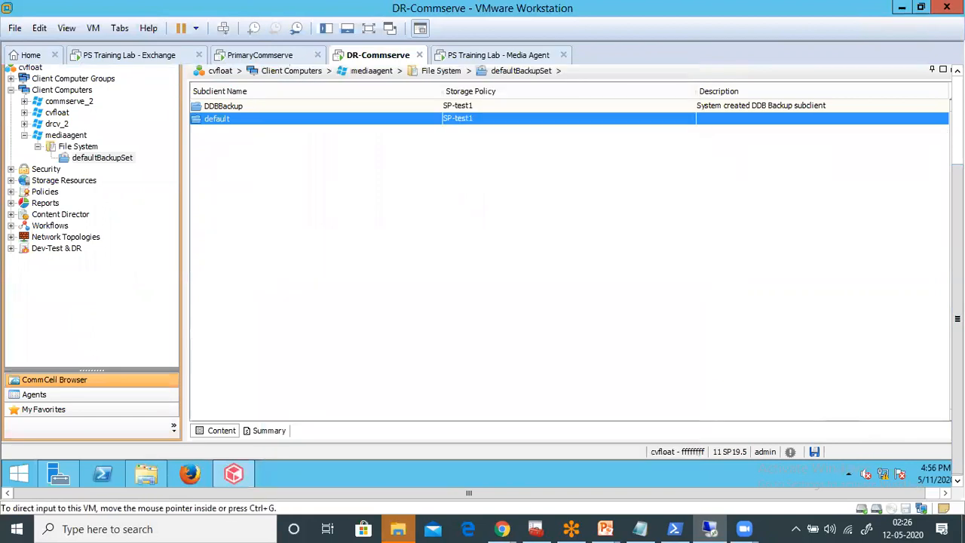
# - Start an immediate Full backup of the default subclient in mediaagent's defaultBackupSet
pyautogui.moveTo(958, 318); pyautogui.dragTo(957, 231)
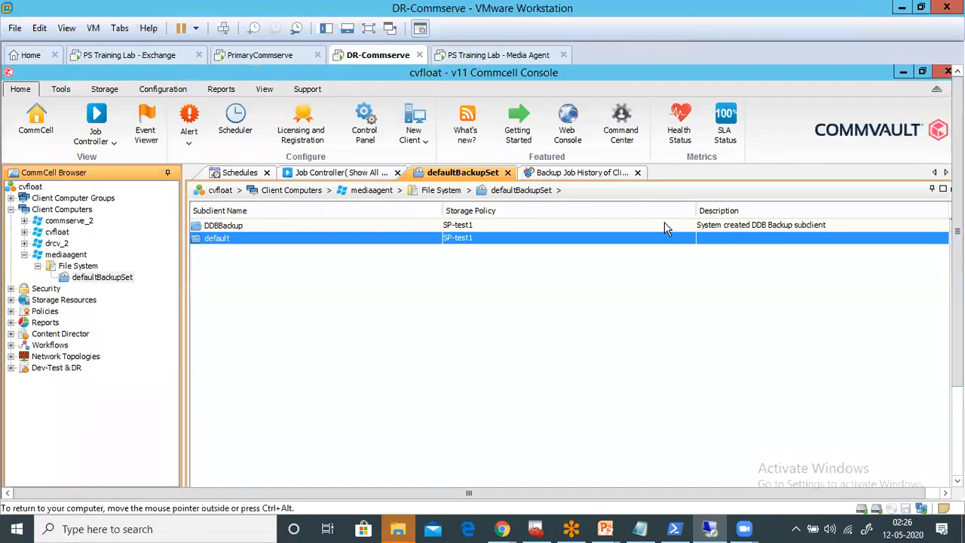
pyautogui.rightClick(578, 236)
pyautogui.click(594, 244)
pyautogui.click(285, 250)
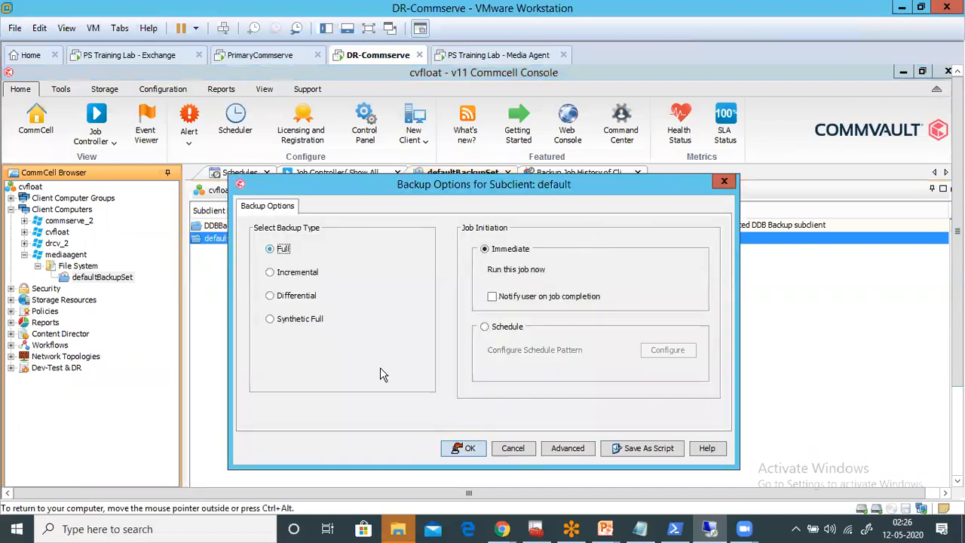
pyautogui.click(461, 446)
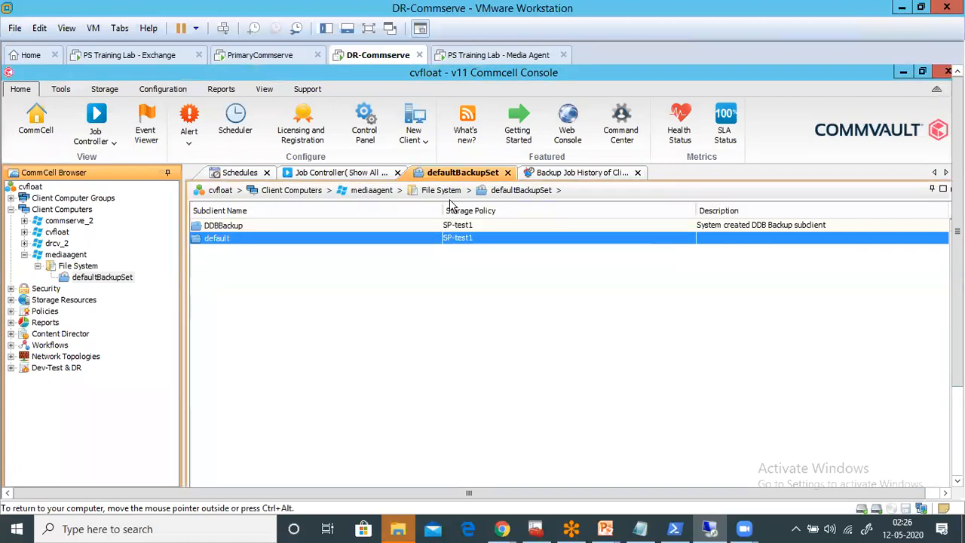
# - Return to the Job Controller and refresh its job list to check for the new backup job
pyautogui.click(322, 178)
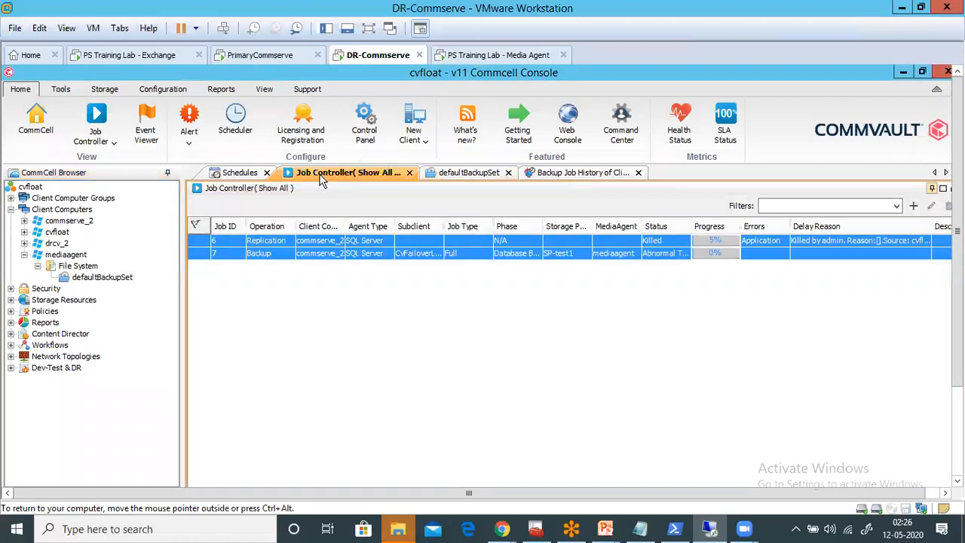
pyautogui.click(262, 89)
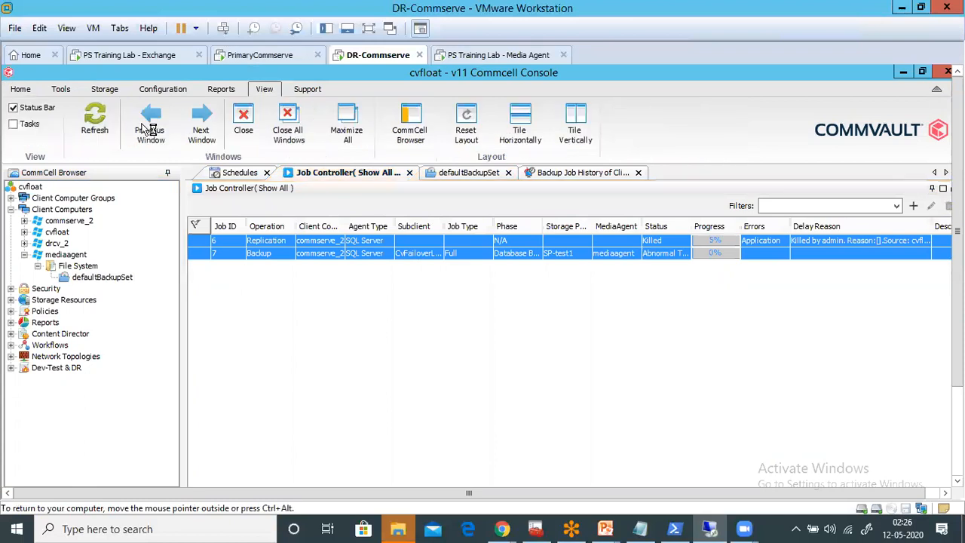
pyautogui.click(95, 127)
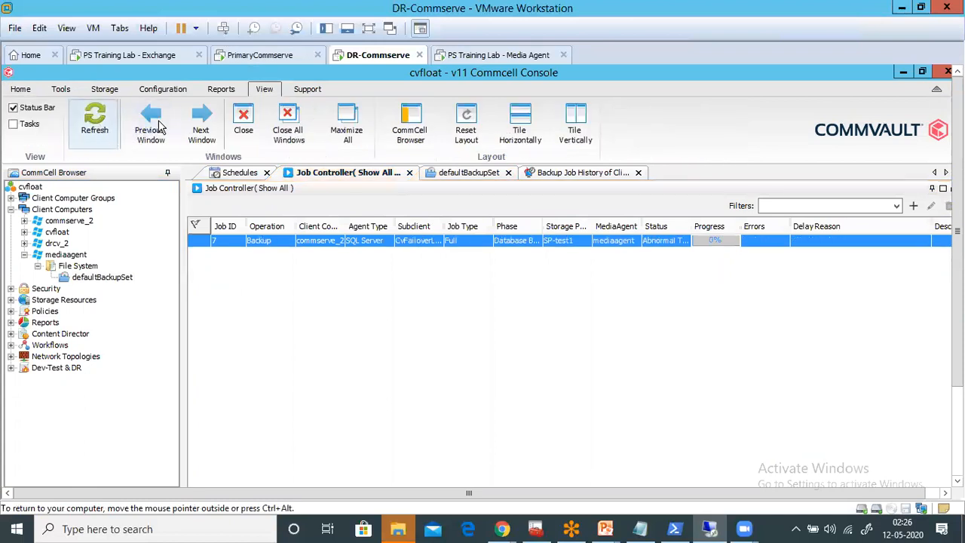
# - Widen the Status, MediaAgent and Storage Policy columns of the Job Controller list so their full values can be read
pyautogui.click(21, 89)
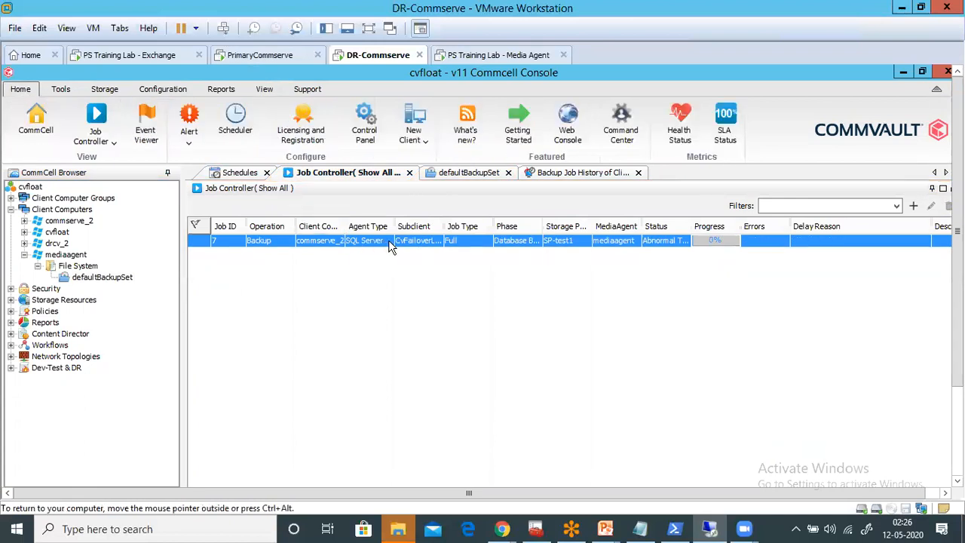
pyautogui.click(647, 242)
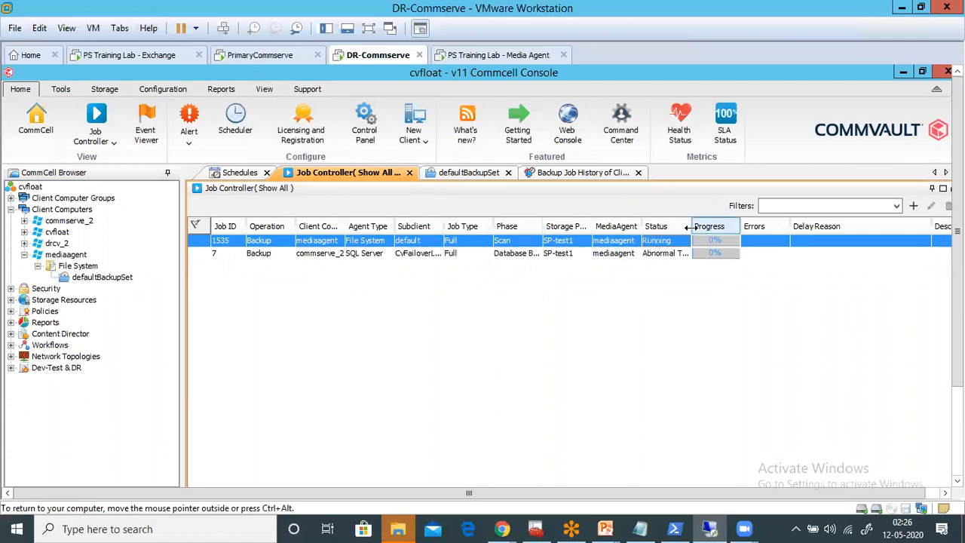
pyautogui.moveTo(692, 226); pyautogui.dragTo(754, 226)
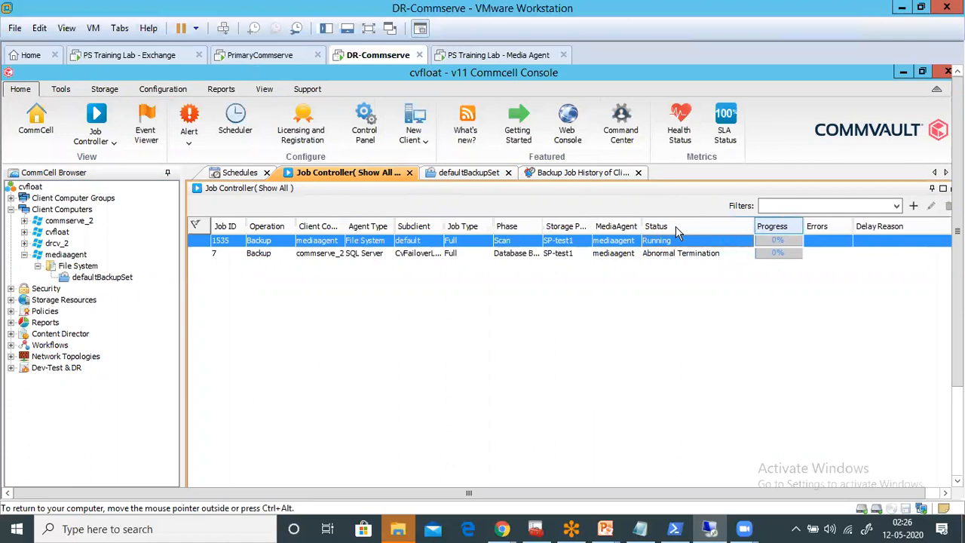
pyautogui.moveTo(680, 225); pyautogui.dragTo(705, 227)
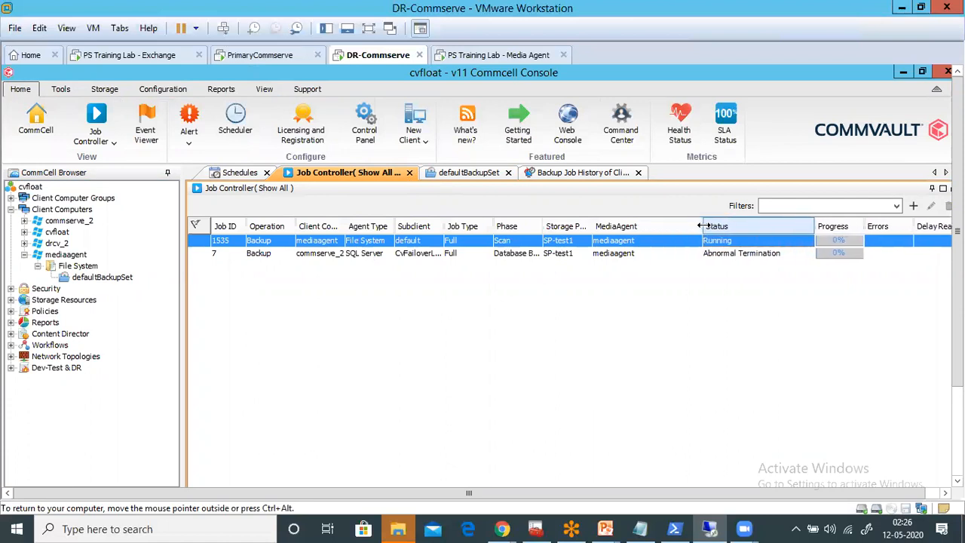
pyautogui.moveTo(607, 225); pyautogui.dragTo(623, 226)
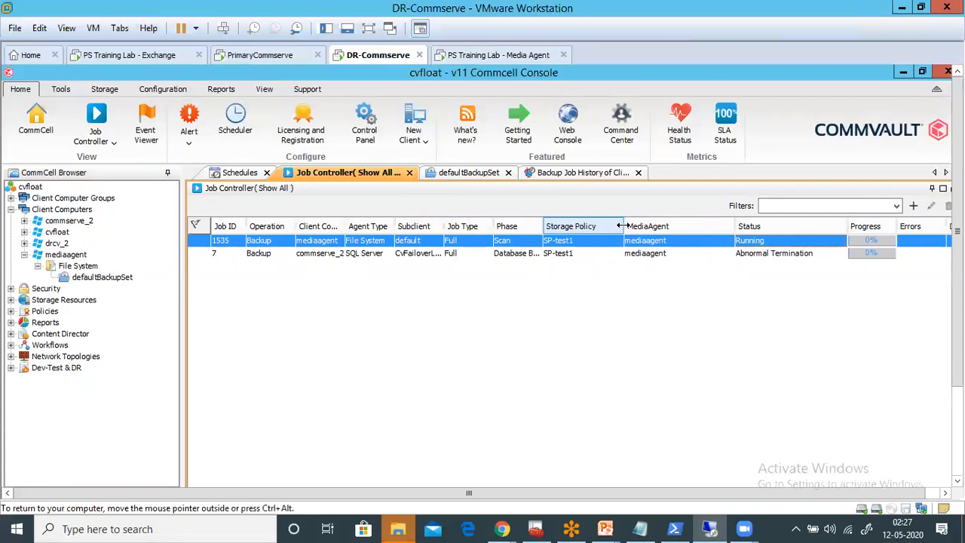
pyautogui.hotkey('ctrl', 'alt')
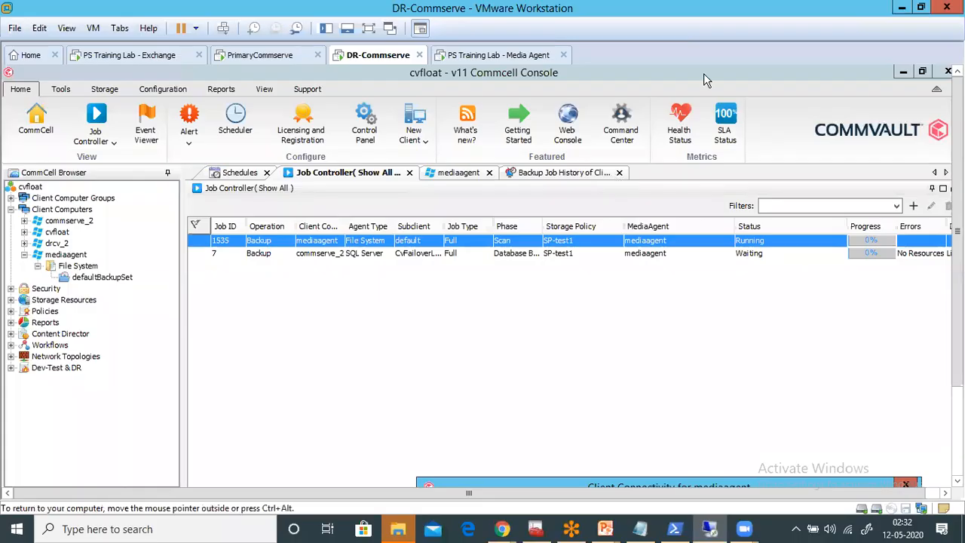
# - Bring mediaagent's Client Connectivity results fully into view, review the readiness messages and close the dialog
pyautogui.hotkey('ctrl', 'alt')
pyautogui.moveTo(572, 480); pyautogui.dragTo(415, 72)
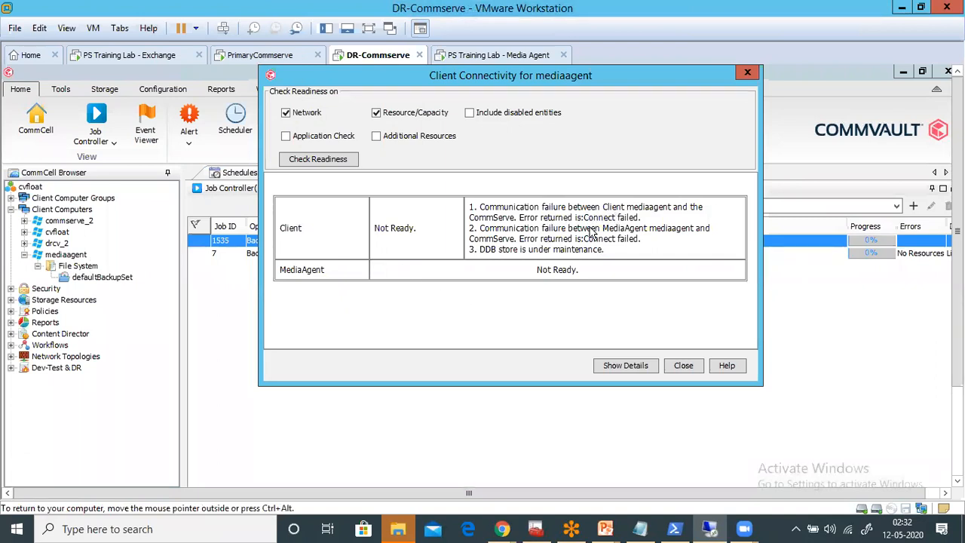
pyautogui.click(684, 366)
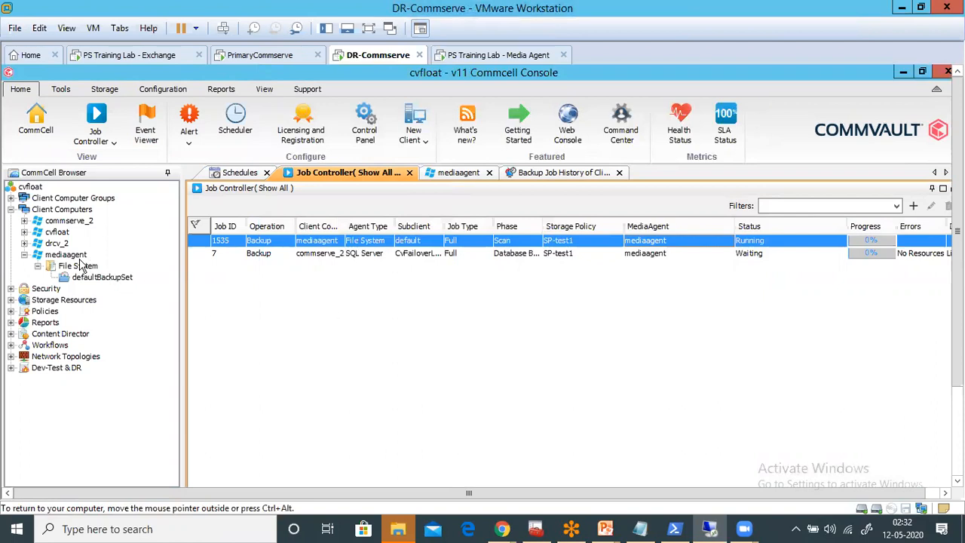
# - Check the CommServe host name in mediaagent's client computer properties, then close them
pyautogui.rightClick(75, 257)
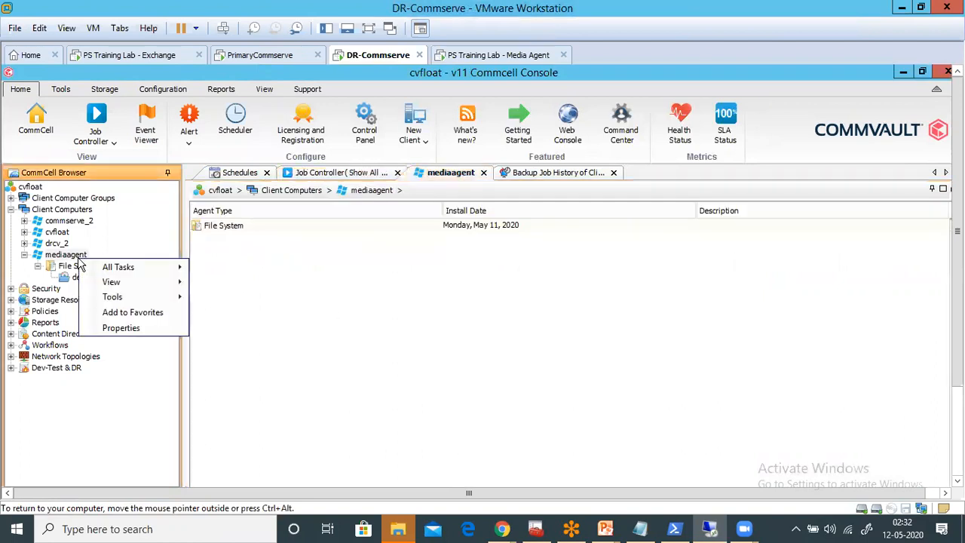
pyautogui.click(131, 336)
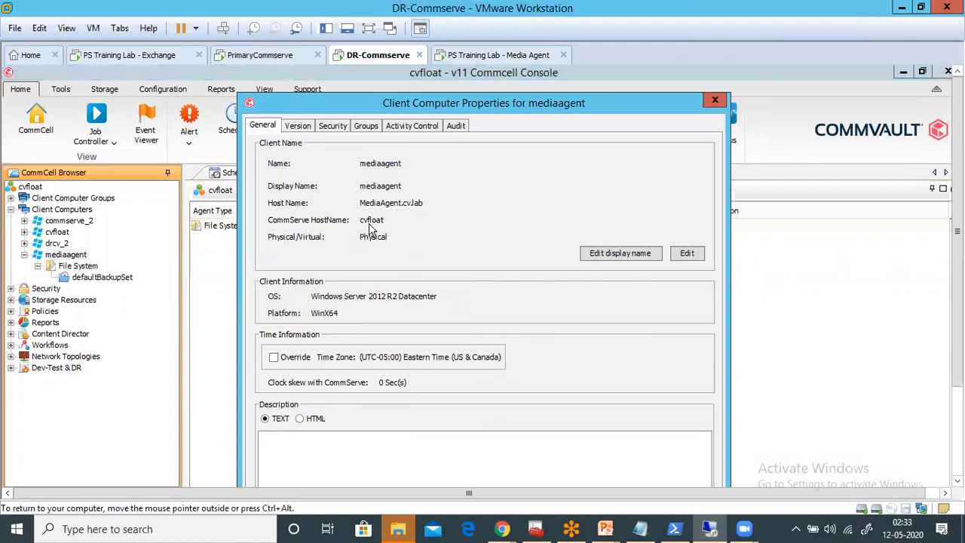
pyautogui.click(715, 102)
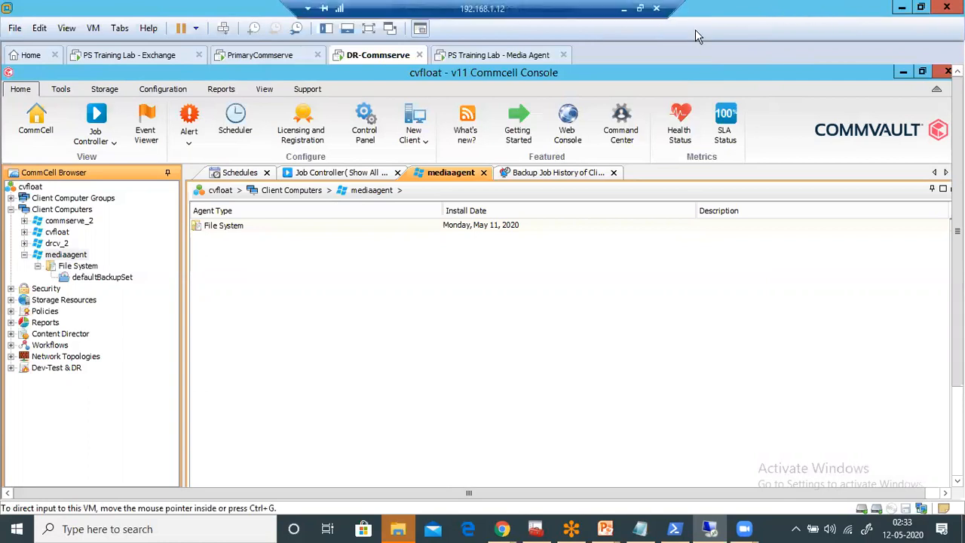
# - Show the virtual machine library beside the console and return the remote desktop session to full screen
pyautogui.click(640, 8)
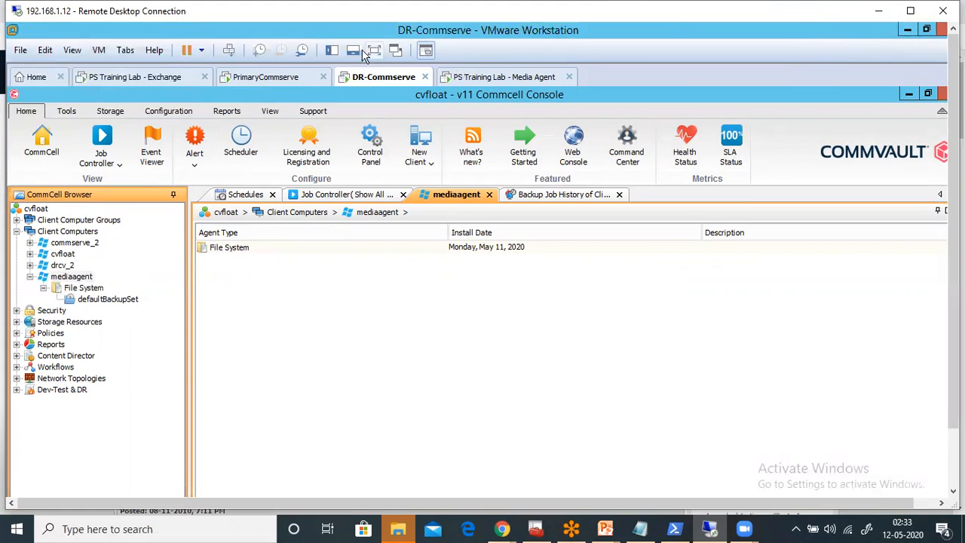
pyautogui.click(332, 51)
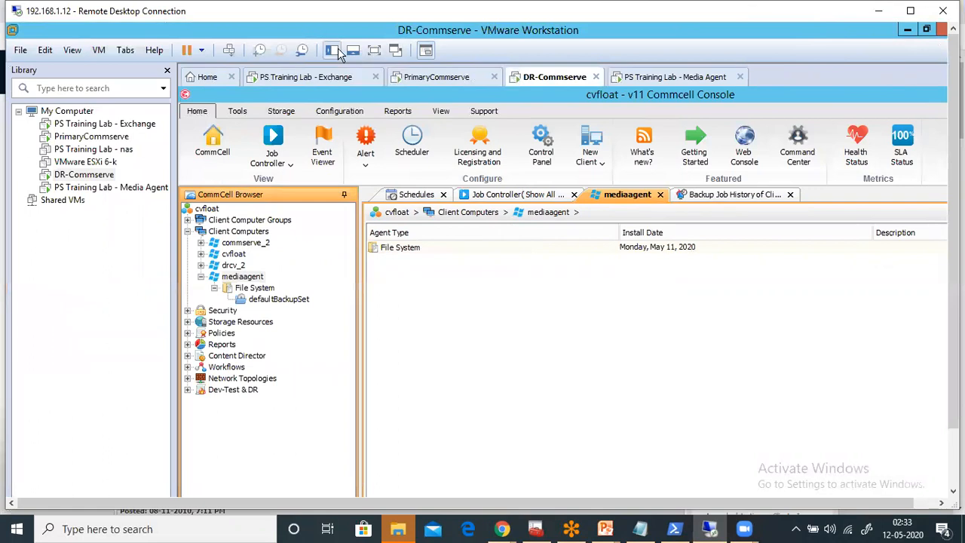
pyautogui.doubleClick(525, 13)
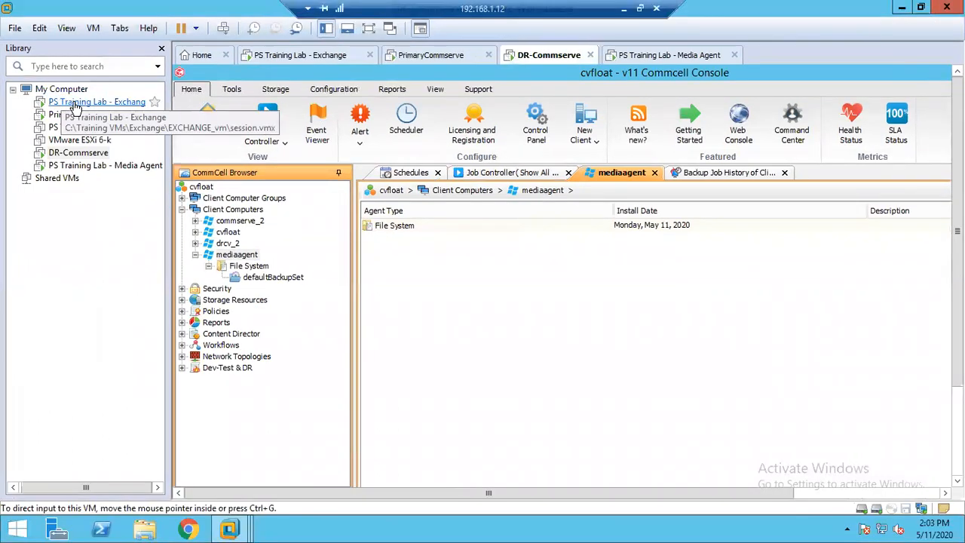
# - Switch to the PS Training Lab - Exchange virtual machine and unlock it by entering the Administrator account password
pyautogui.click(76, 105)
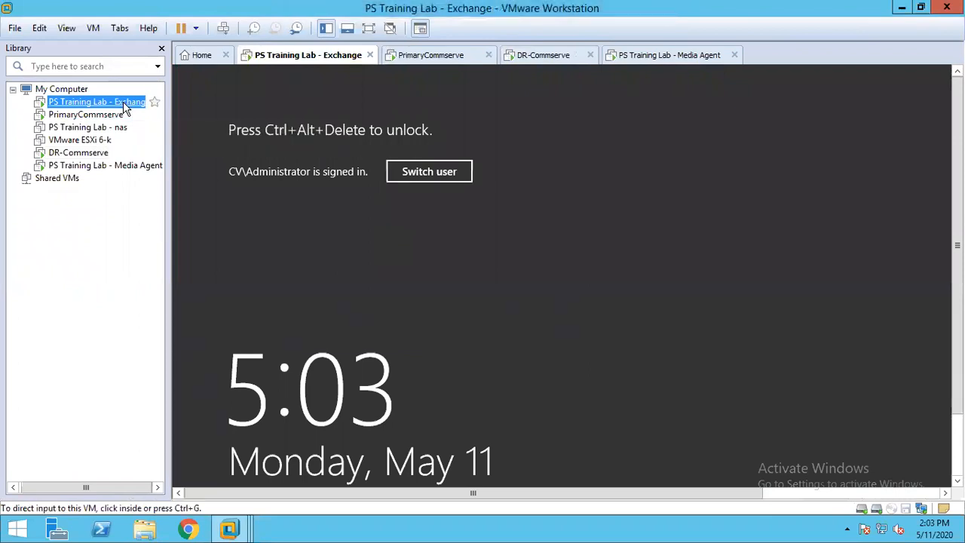
pyautogui.rightClick(124, 103)
pyautogui.click(226, 229)
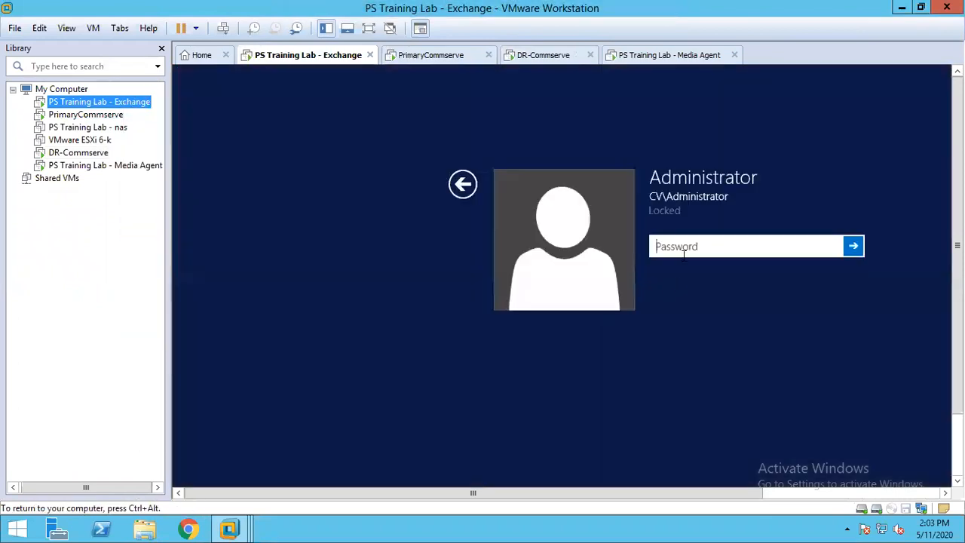
pyautogui.click(682, 251)
pyautogui.write('Passwo••••')
pyautogui.press('Return')
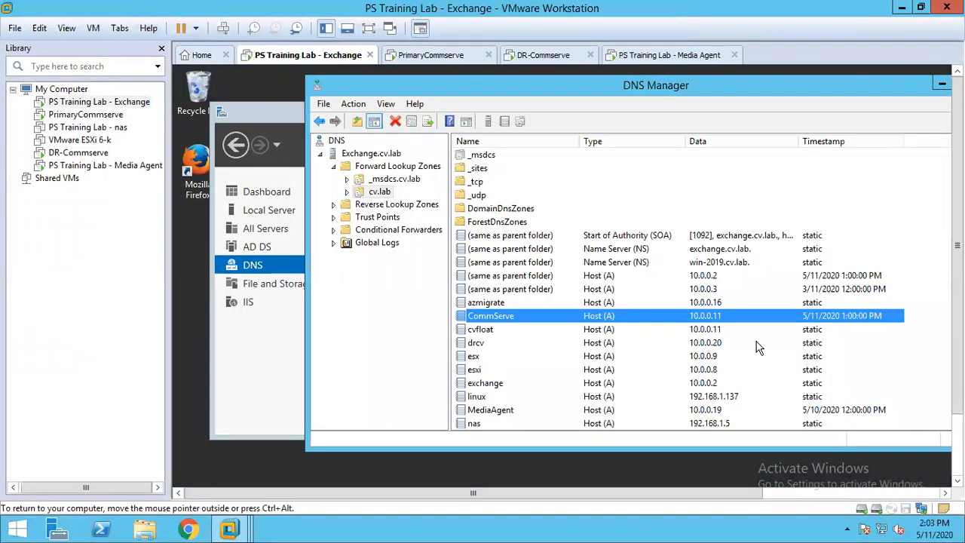
# - Set the IP address of the cvfloat host record in the cv.lab forward lookup zone to 10.0.0.20
pyautogui.click(498, 333)
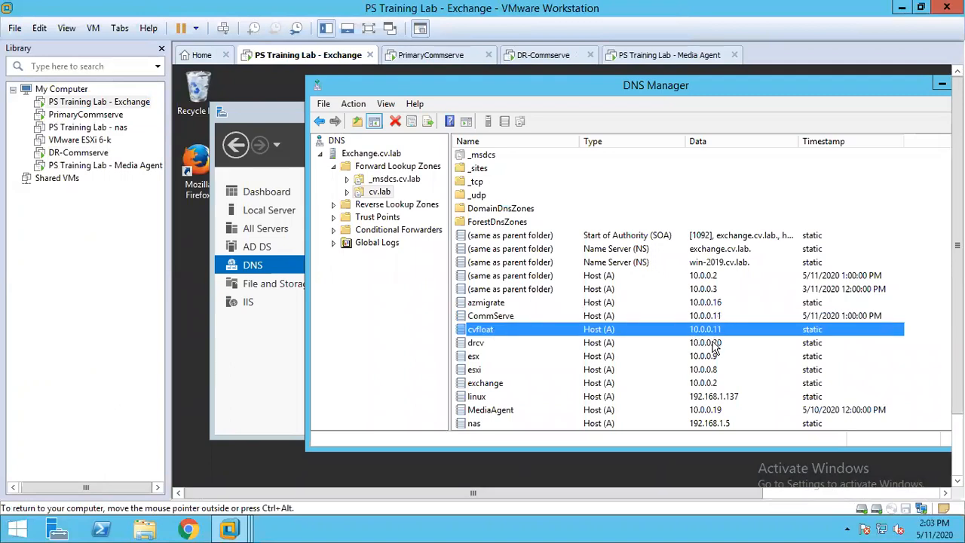
pyautogui.doubleClick(706, 330)
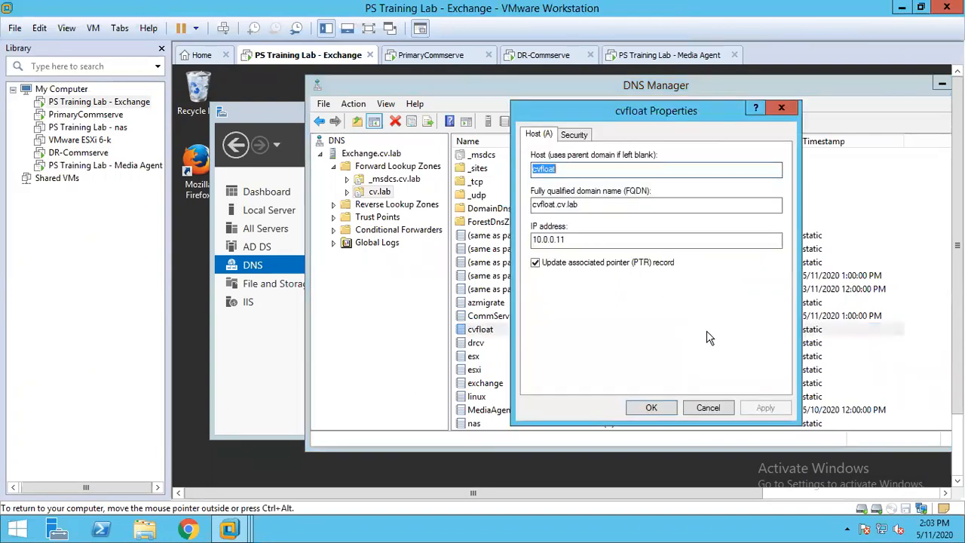
pyautogui.click(573, 238)
pyautogui.press('BackSpace')
pyautogui.press('BackSpace')
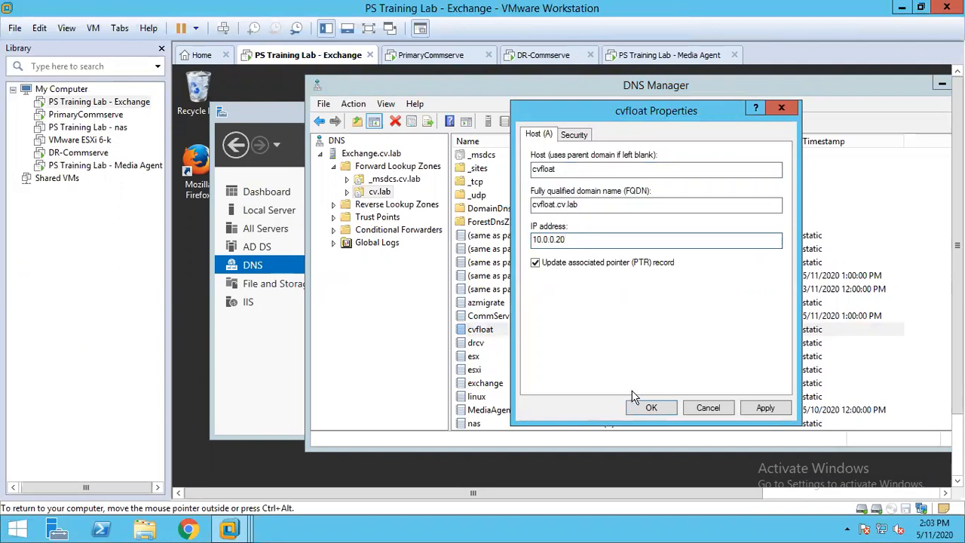
pyautogui.click(651, 407)
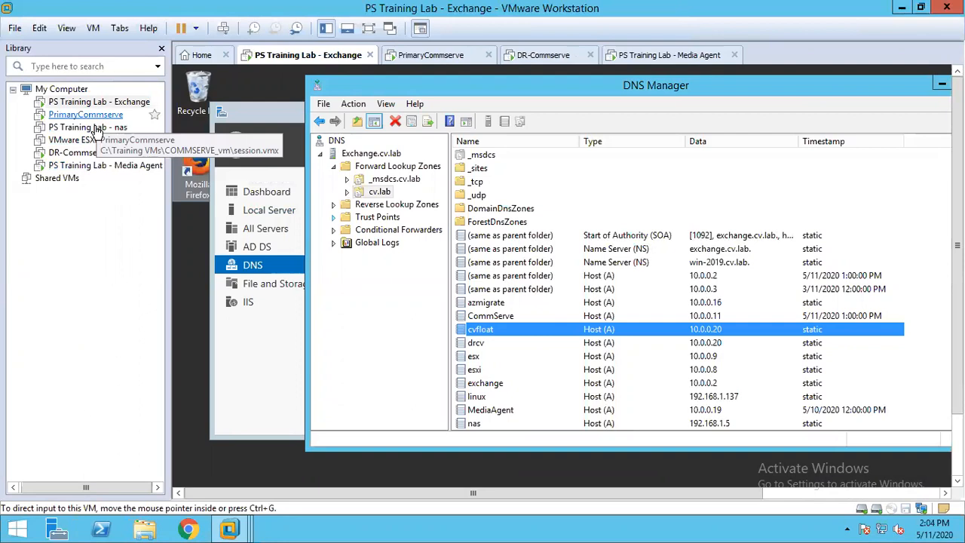
# - Return to the DR-Commserve virtual machine in full screen and run a readiness check on the mediaagent client
pyautogui.click(94, 155)
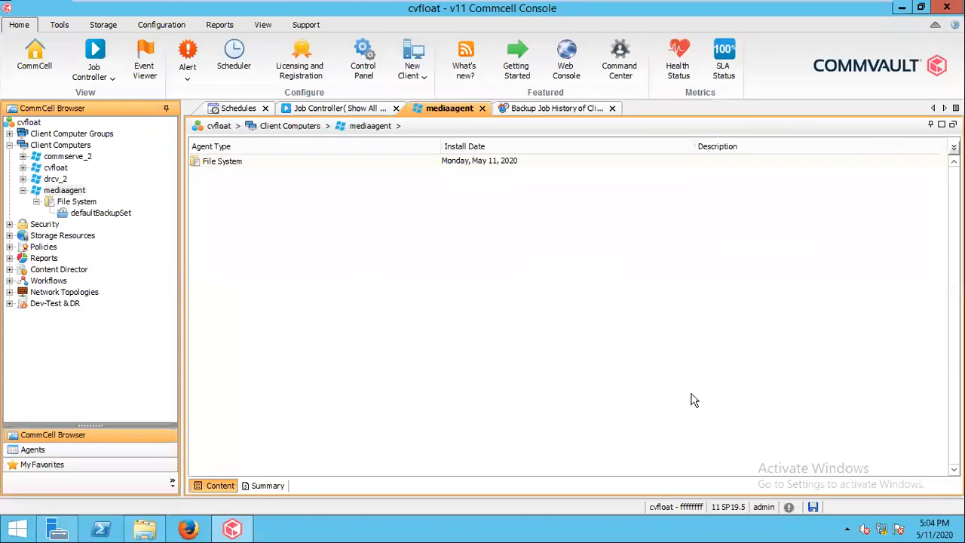
pyautogui.click(367, 28)
pyautogui.rightClick(76, 194)
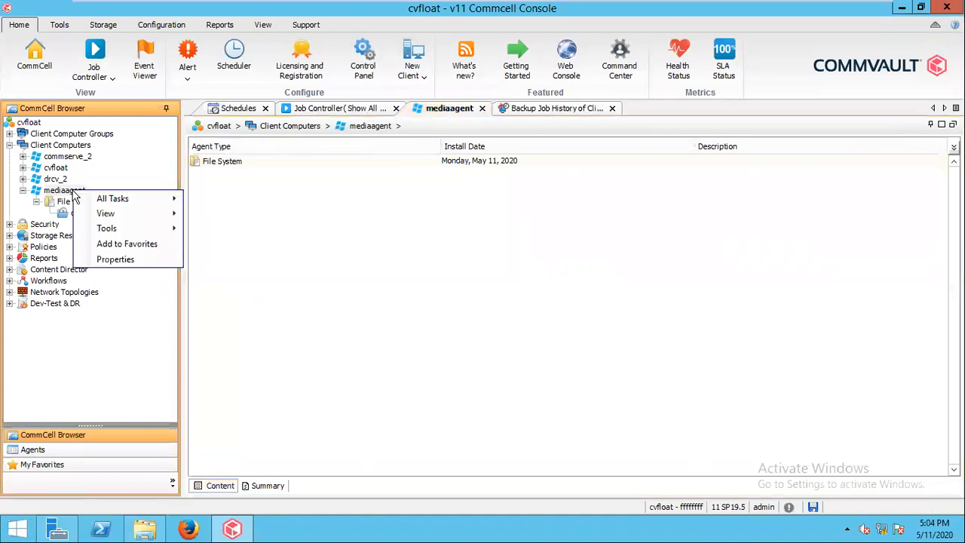
pyautogui.moveTo(155, 199)
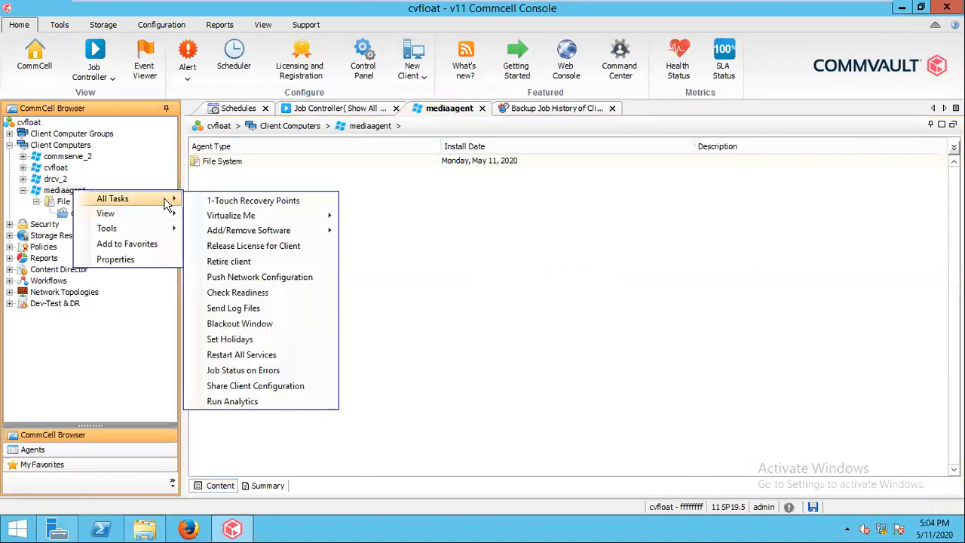
pyautogui.click(243, 294)
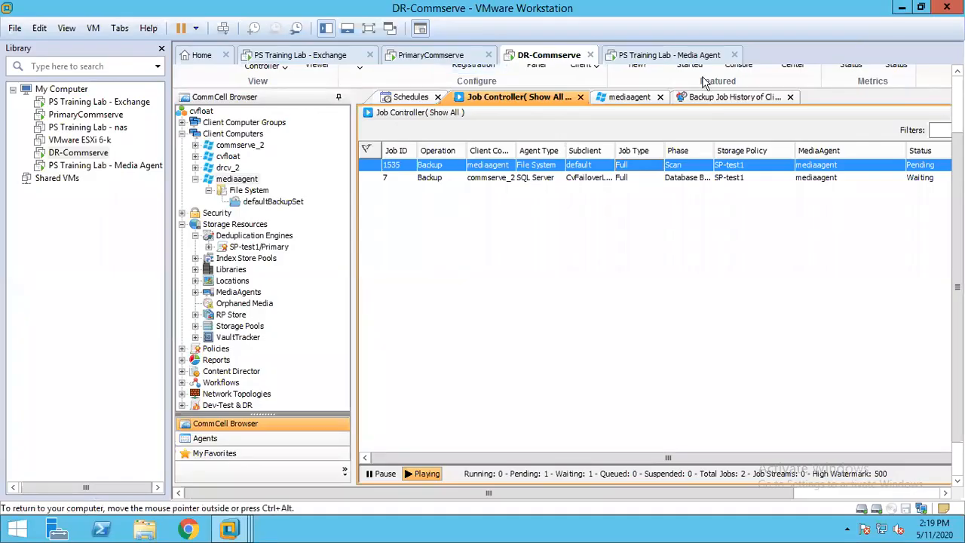
# - Run the readiness check on mediaagent again with the Network and Resource/Capacity checks
pyautogui.rightClick(246, 187)
pyautogui.moveTo(279, 189)
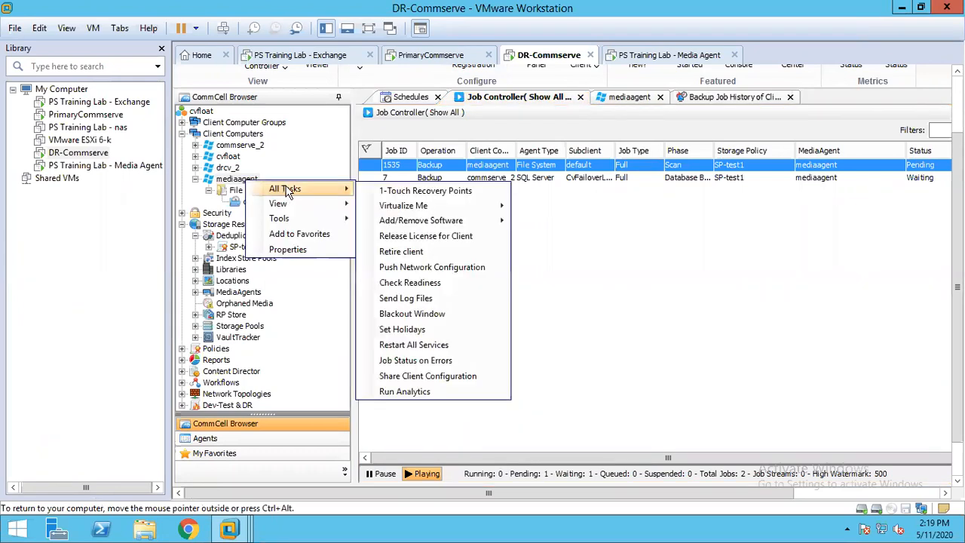
pyautogui.click(431, 282)
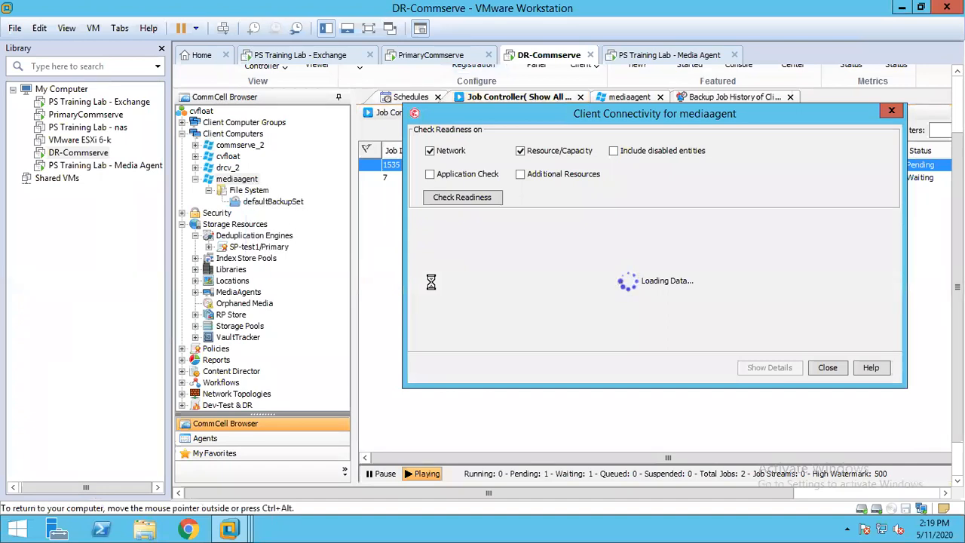
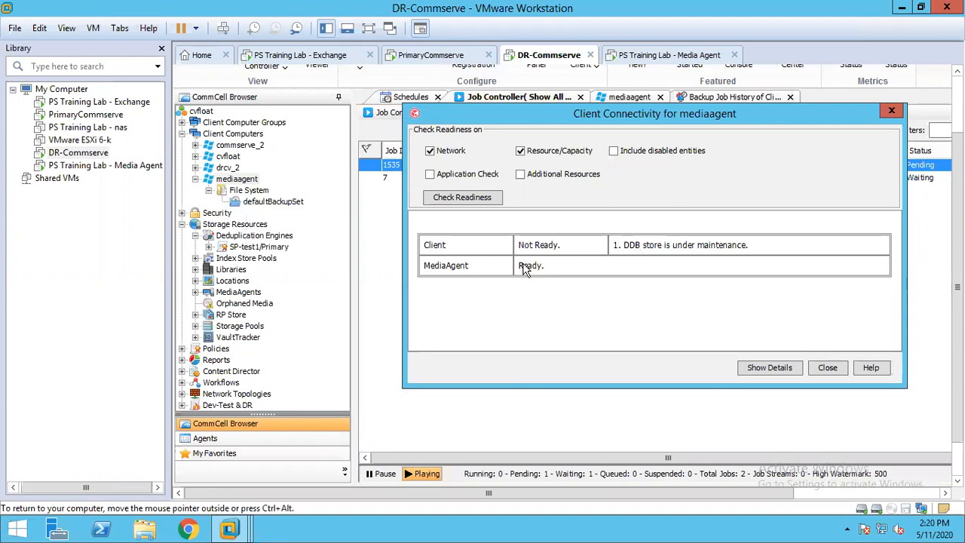
# - Close the readiness results and check the CommServe host name in the mediaagent client's properties, hiding the virtual machine library for more room
pyautogui.click(828, 367)
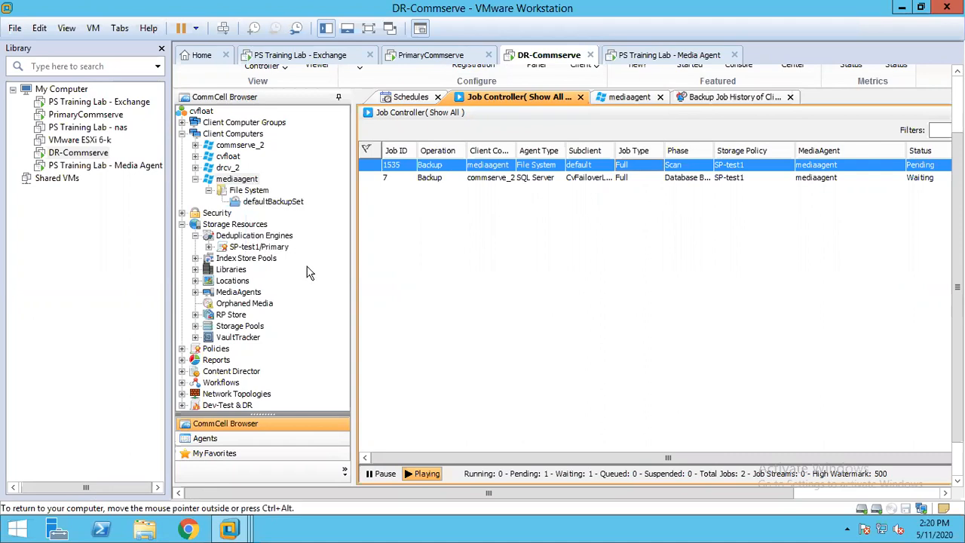
pyautogui.rightClick(249, 190)
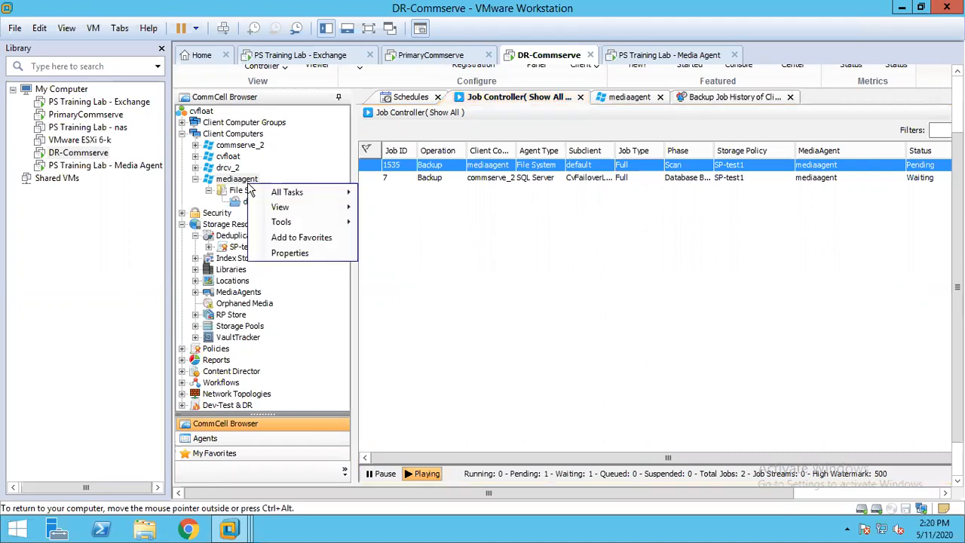
pyautogui.click(292, 253)
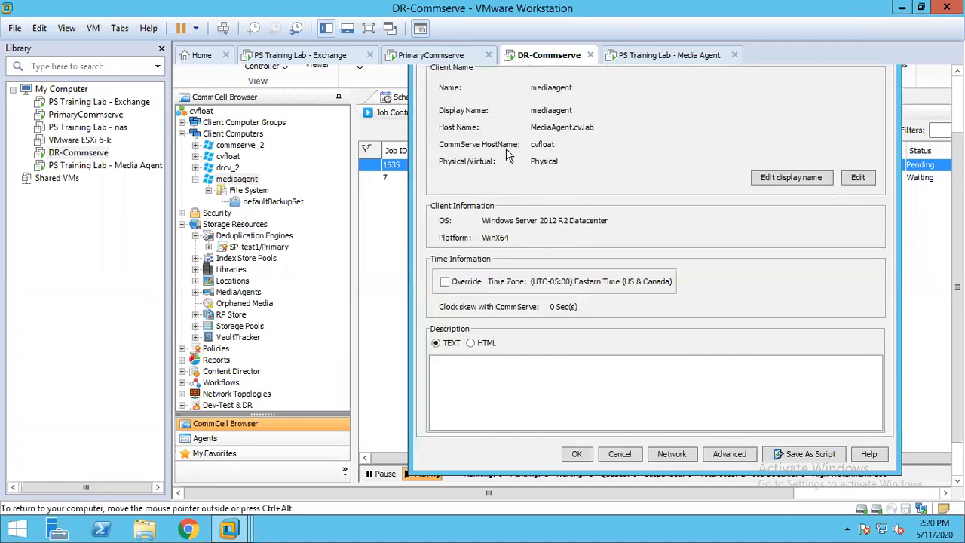
pyautogui.moveTo(957, 287); pyautogui.dragTo(957, 231)
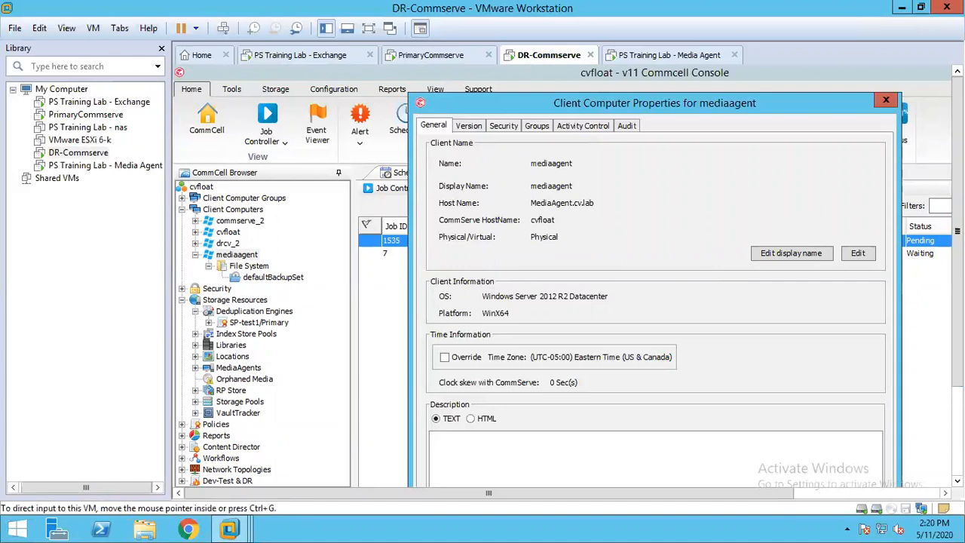
pyautogui.click(958, 434)
pyautogui.click(957, 125)
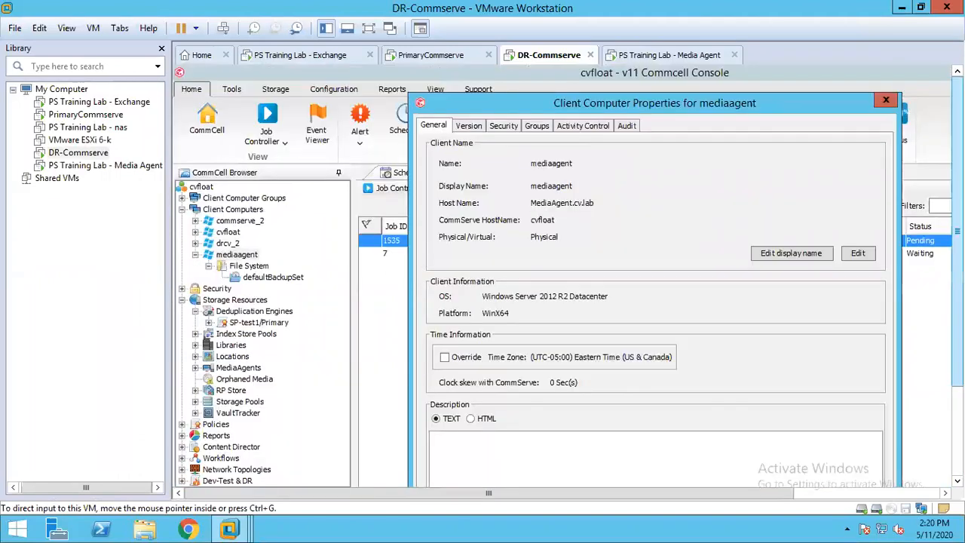
pyautogui.click(324, 26)
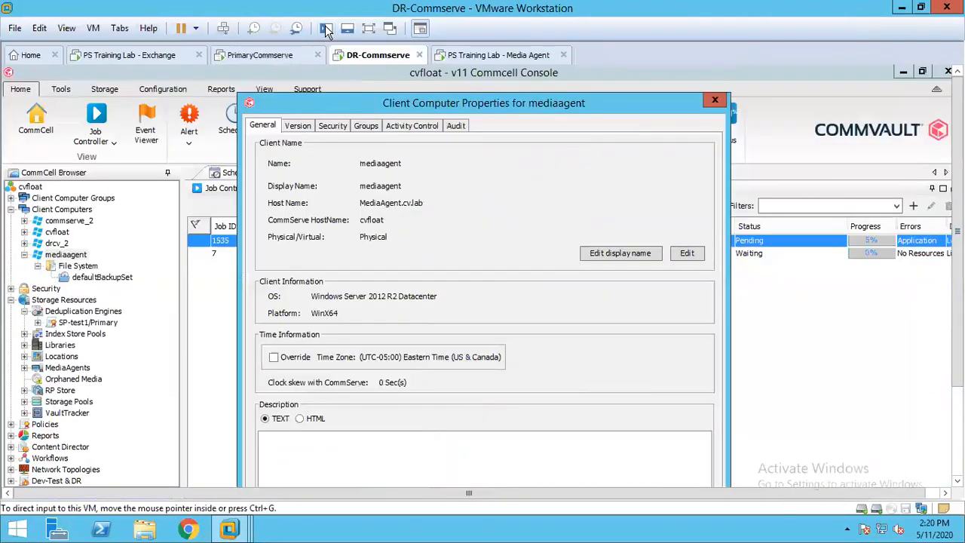
pyautogui.click(715, 103)
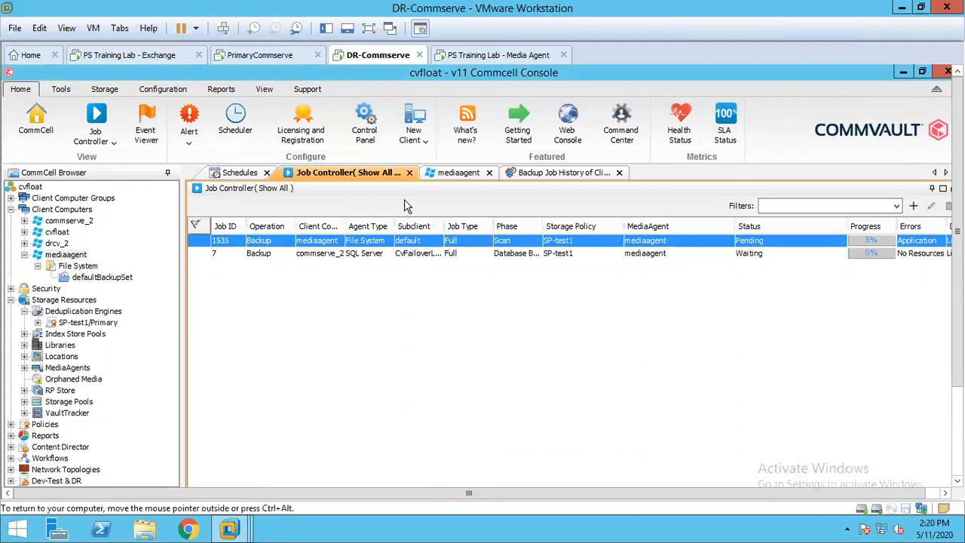